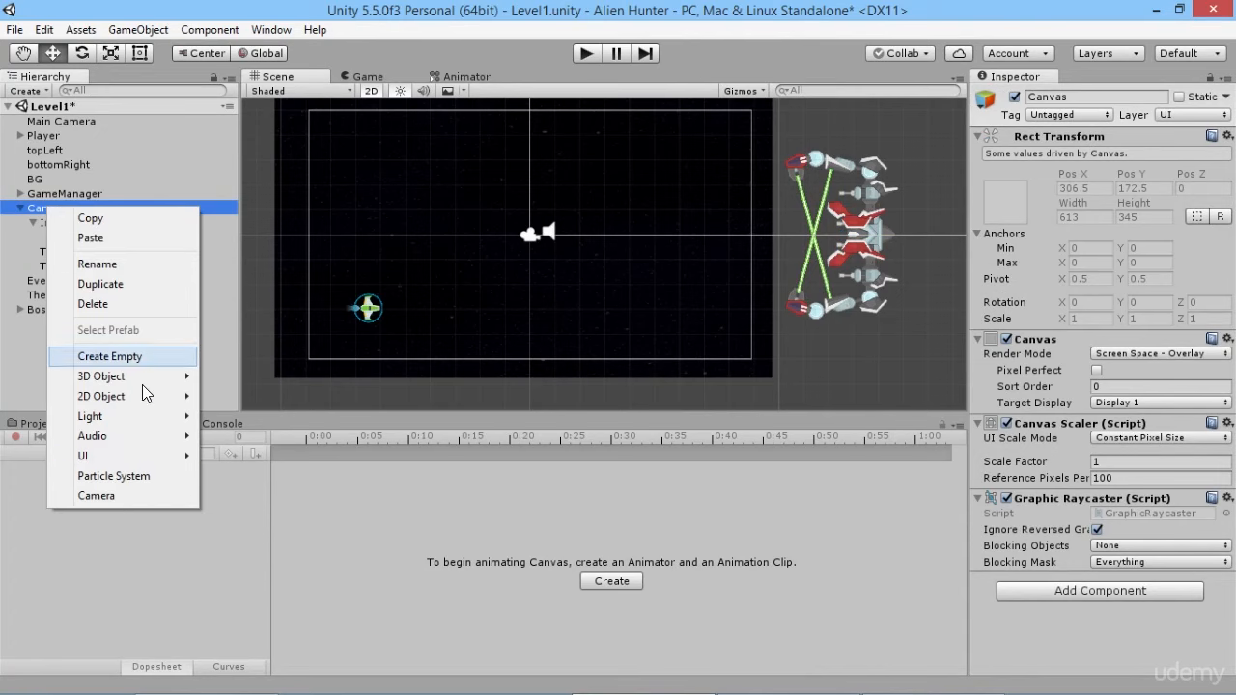
pyautogui.moveTo(145, 455)
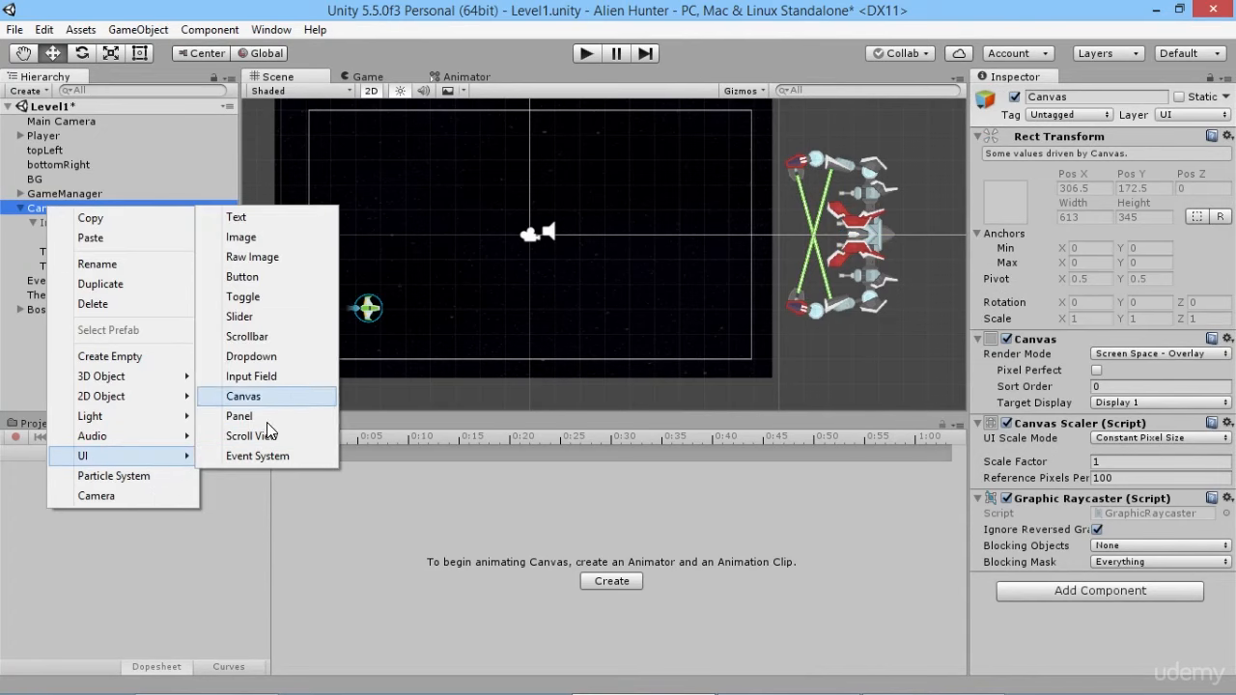
pyautogui.click(260, 238)
pyautogui.press('f')
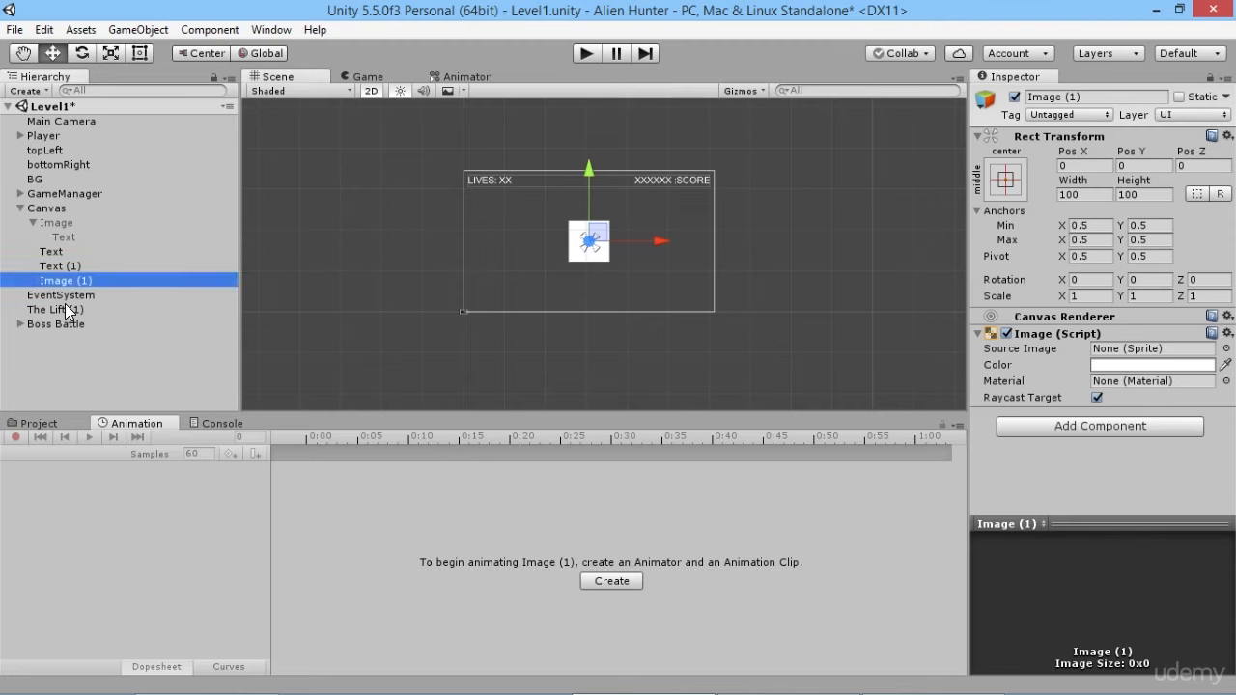
pyautogui.press('Delete')
# Duplicate the Image object under the Canvas and rename the copy Level Complete.
pyautogui.click(54, 223)
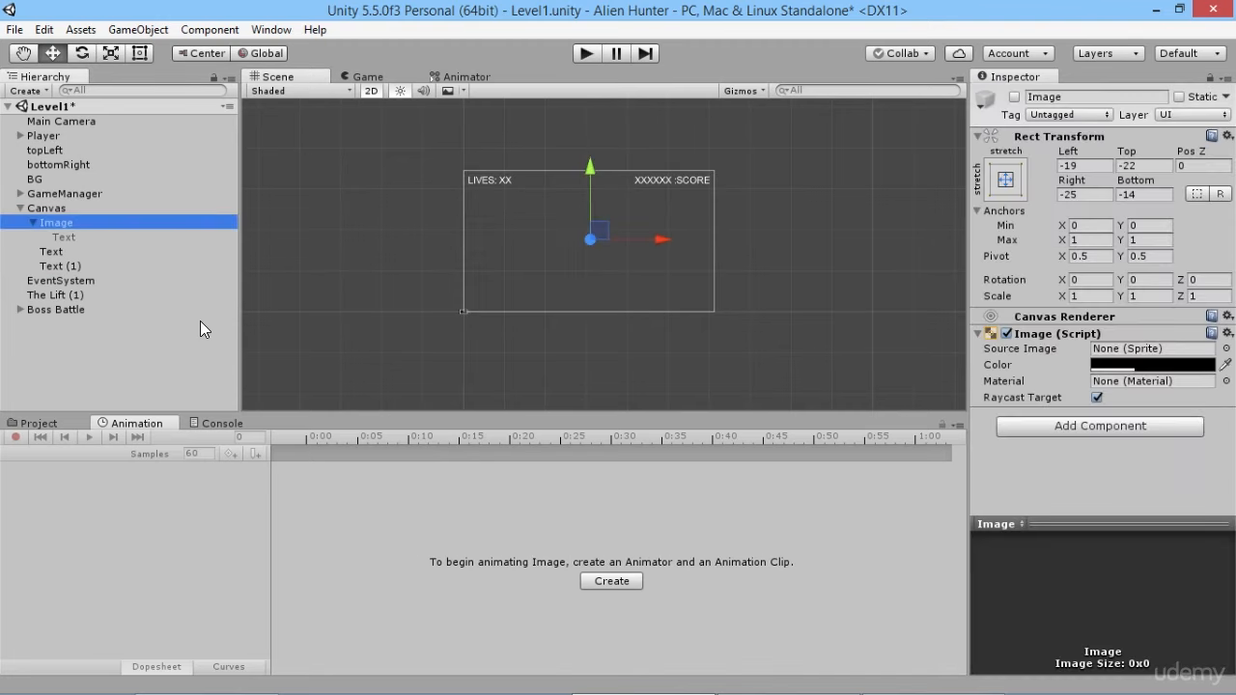
pyautogui.hotkey('ctrl', 'd')
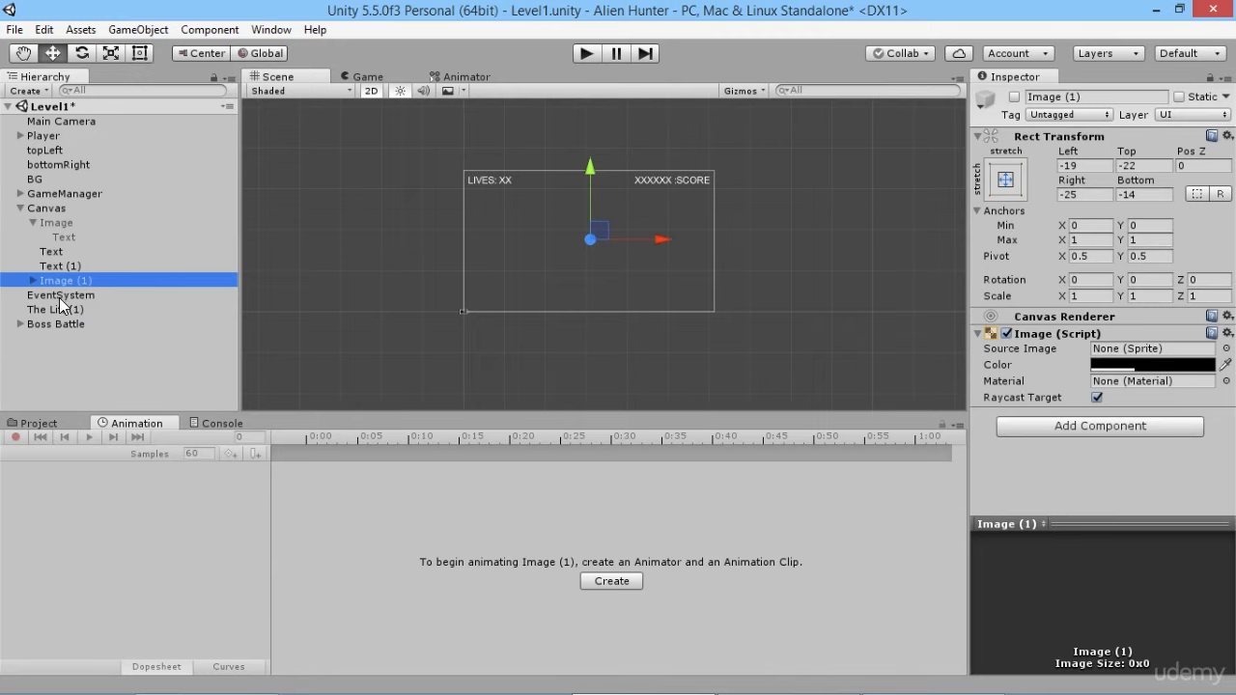
pyautogui.press('F2')
pyautogui.write('Level Complete')
pyautogui.press('Return')
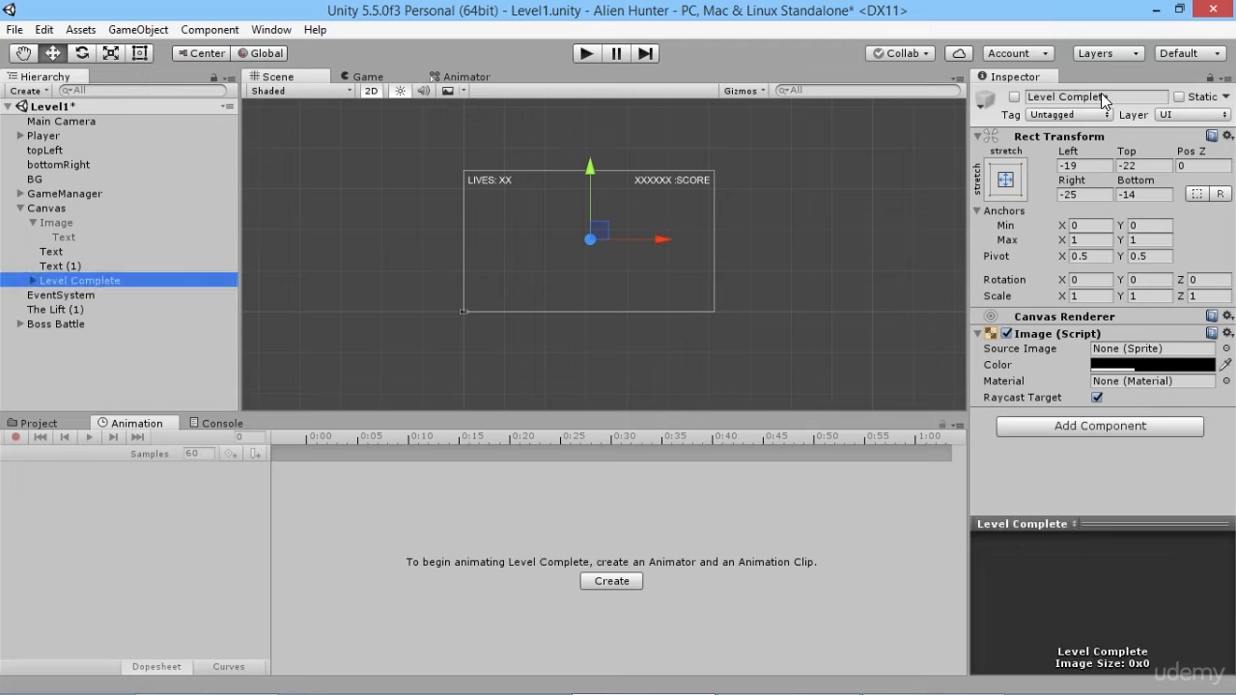
# Activate the Level Complete object and change its child text to LEVEL COMPLETE!
pyautogui.click(1014, 96)
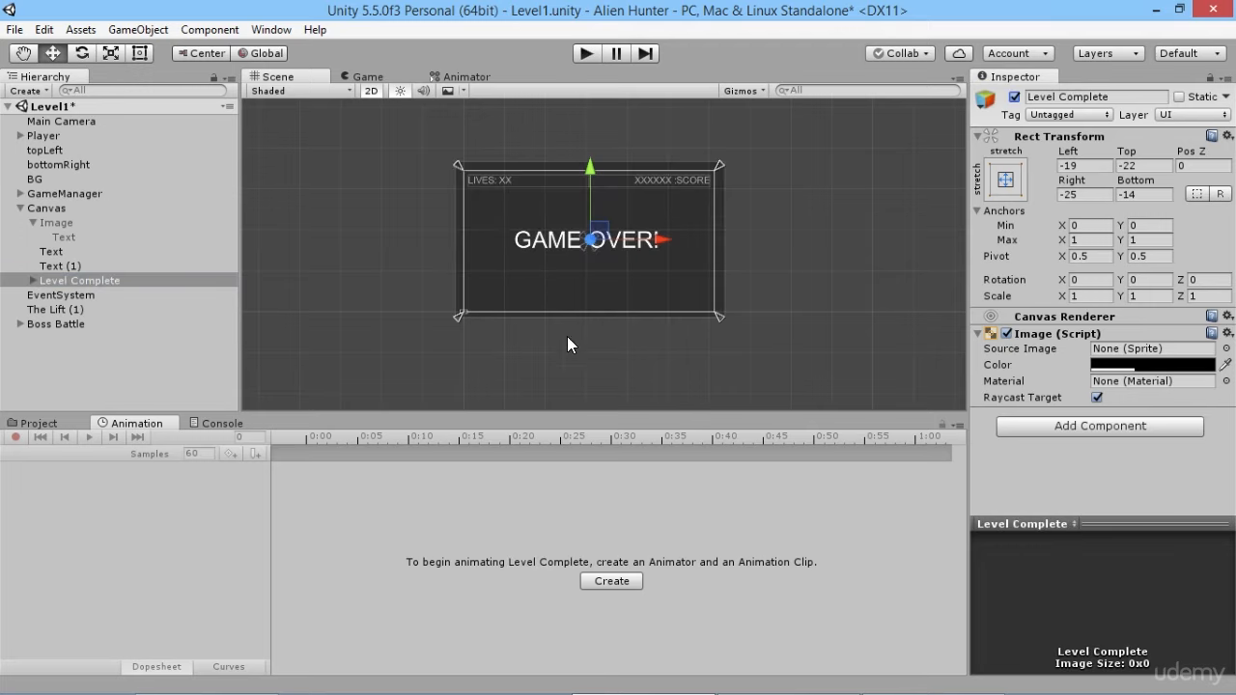
pyautogui.click(33, 280)
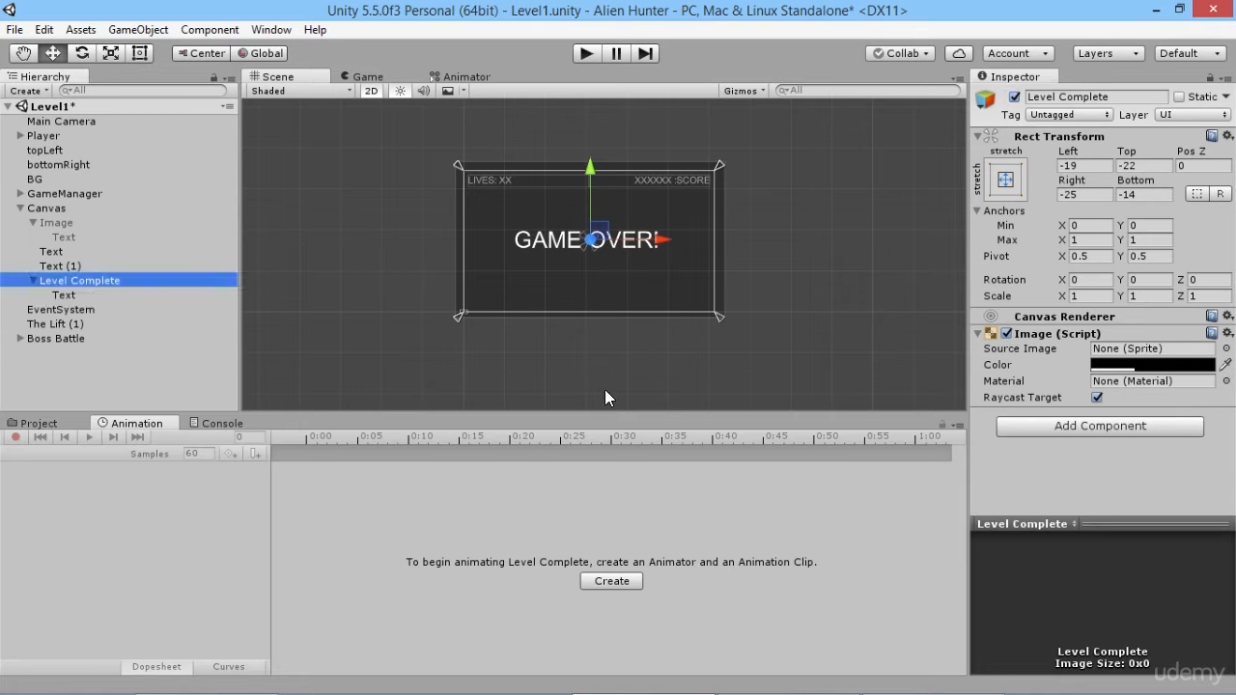
pyautogui.press('Down')
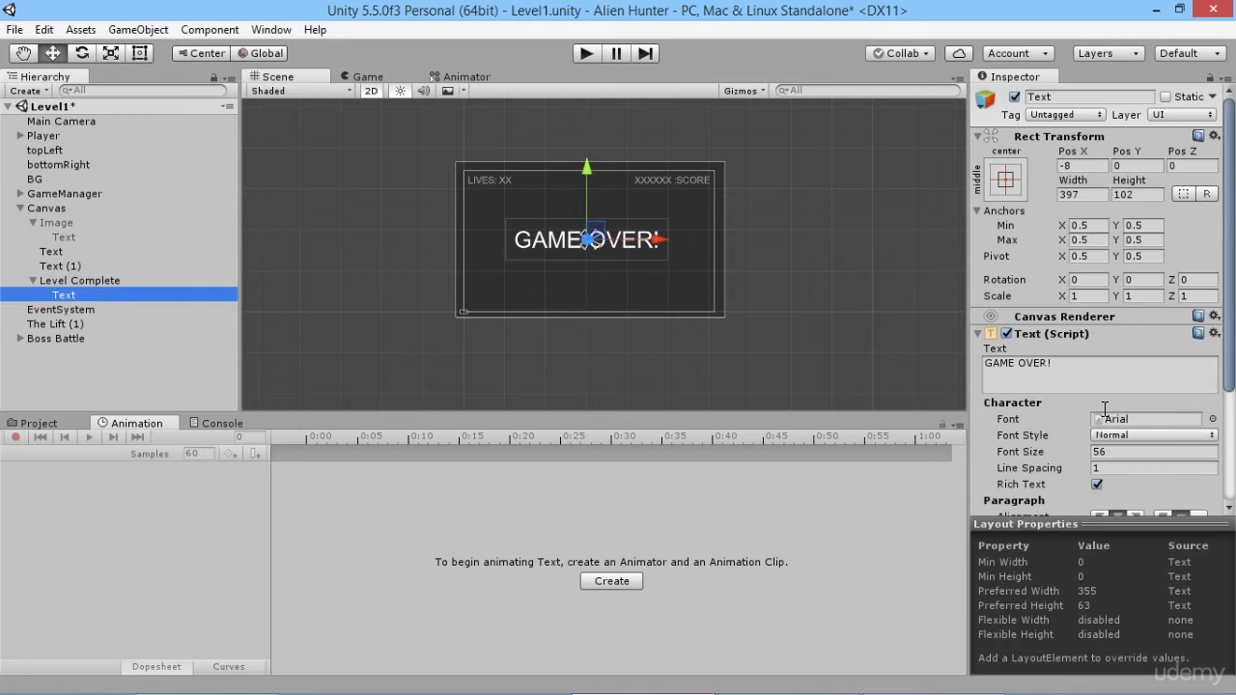
pyautogui.click(1047, 385)
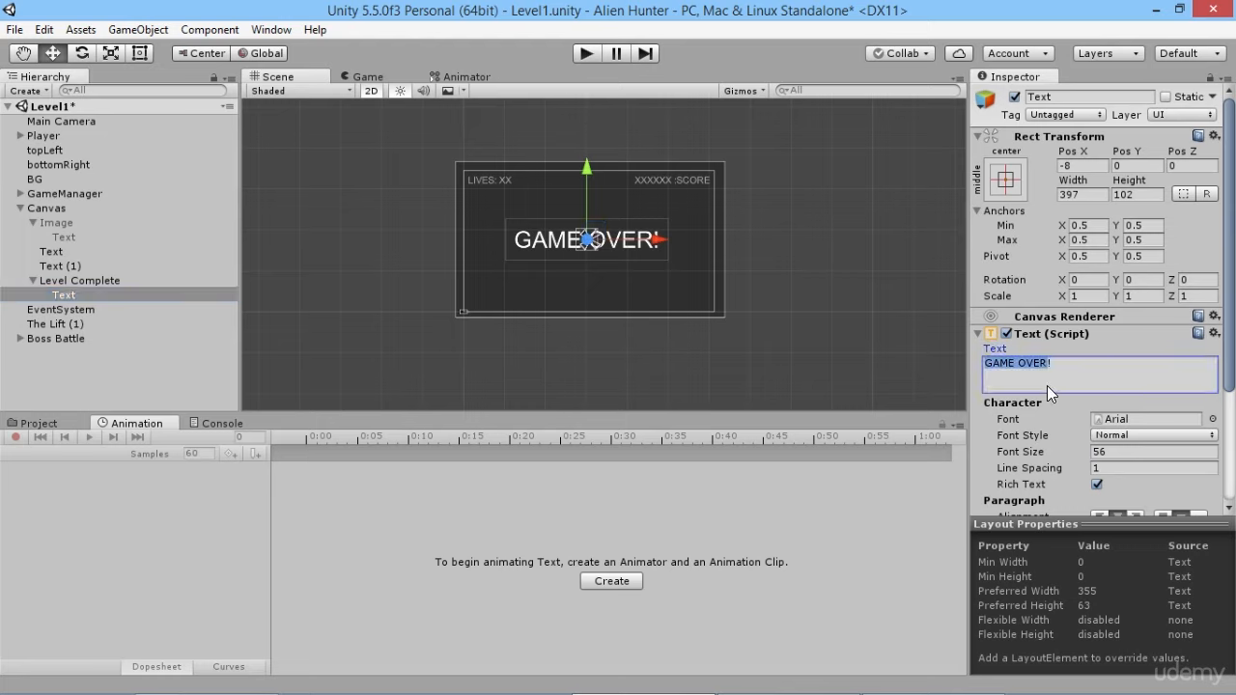
pyautogui.write('LEVEL COMPLETE')
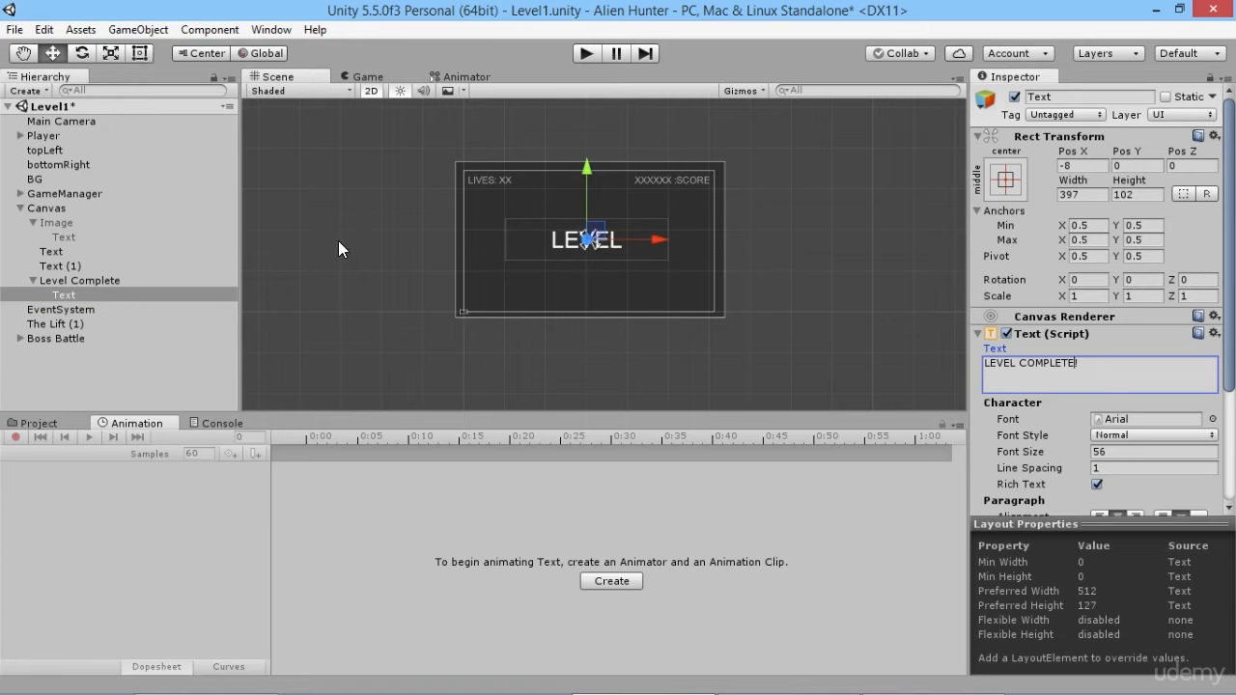
# Widen the child text's rectangle to about 579 and deactivate the Level Complete object.
pyautogui.click(139, 53)
pyautogui.moveTo(711, 257); pyautogui.dragTo(751, 258)
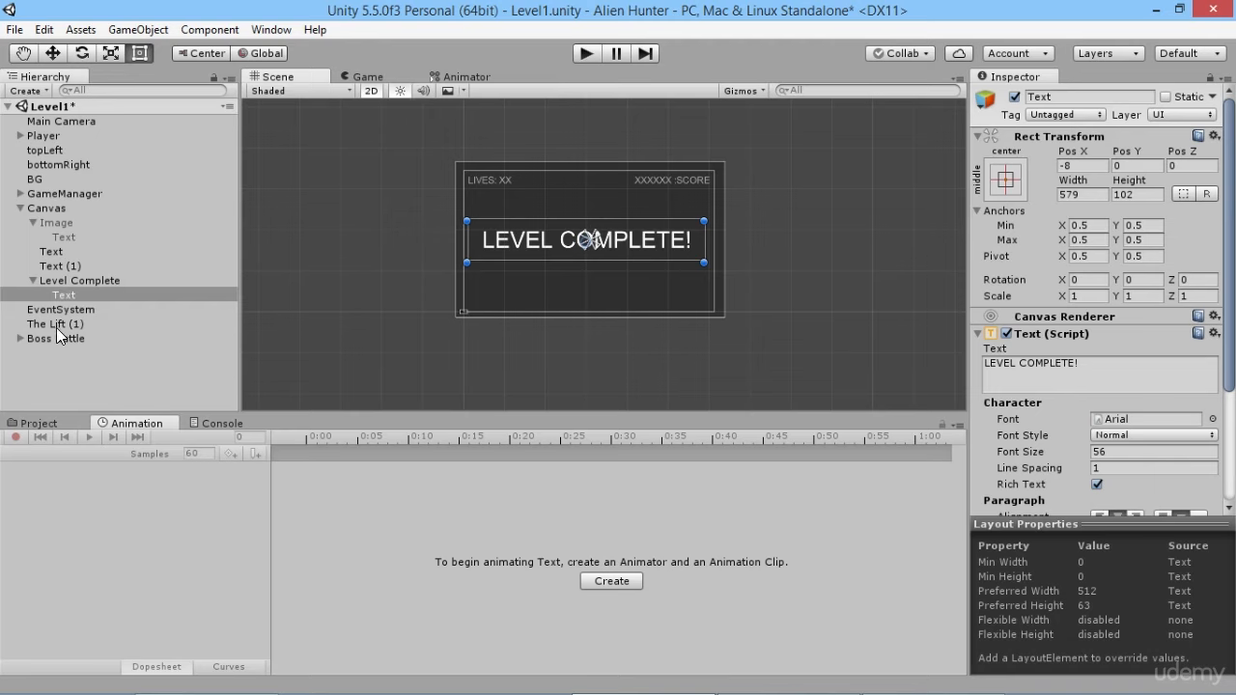
pyautogui.click(80, 280)
pyautogui.click(1014, 96)
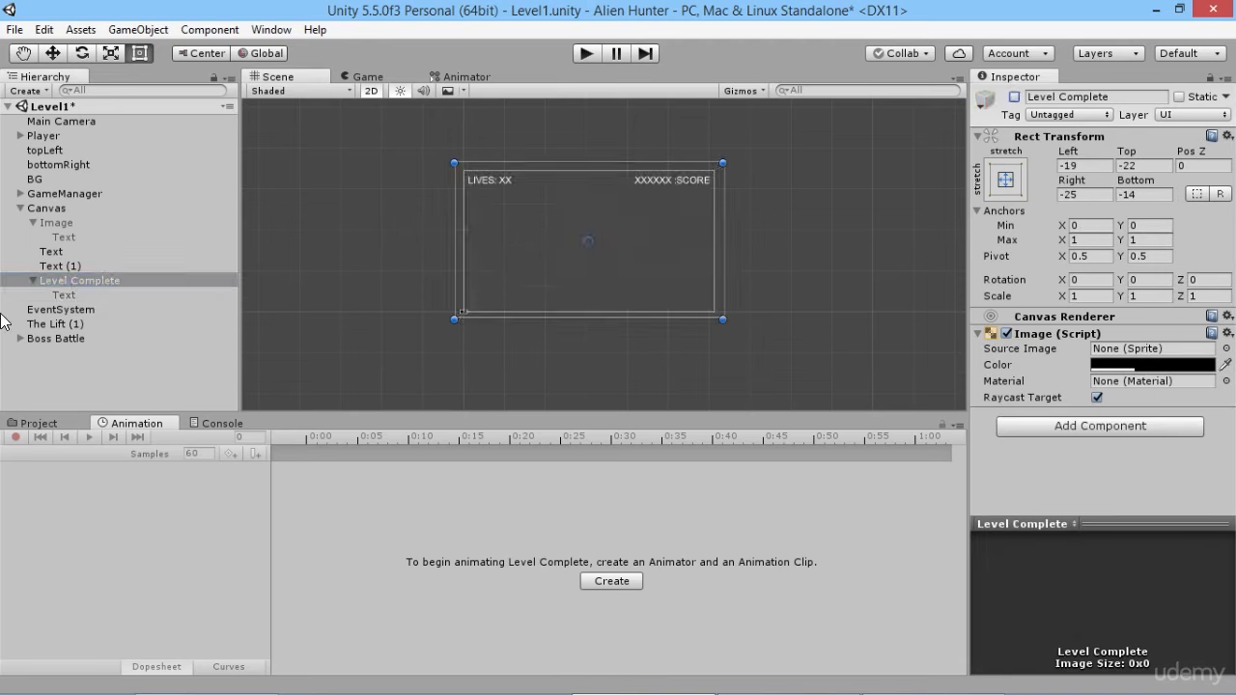
pyautogui.click(66, 358)
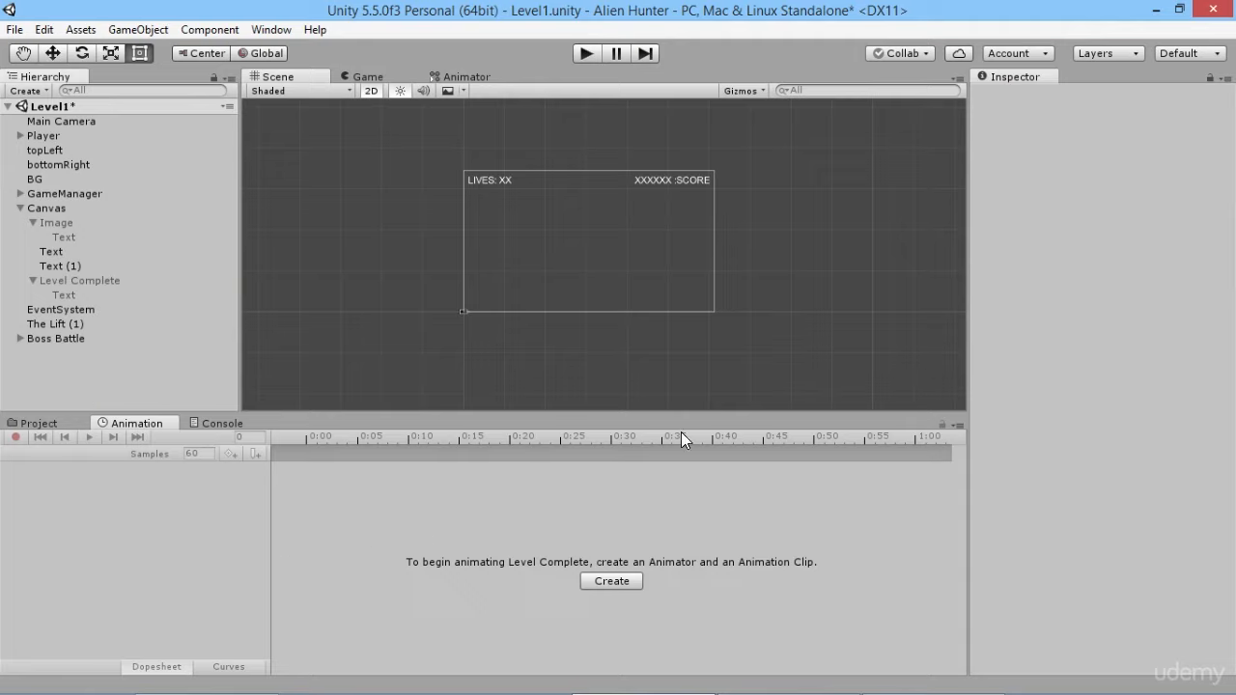
# Create a C# script named LevelComplete in the project's Scripts folder.
pyautogui.click(38, 423)
pyautogui.click(61, 665)
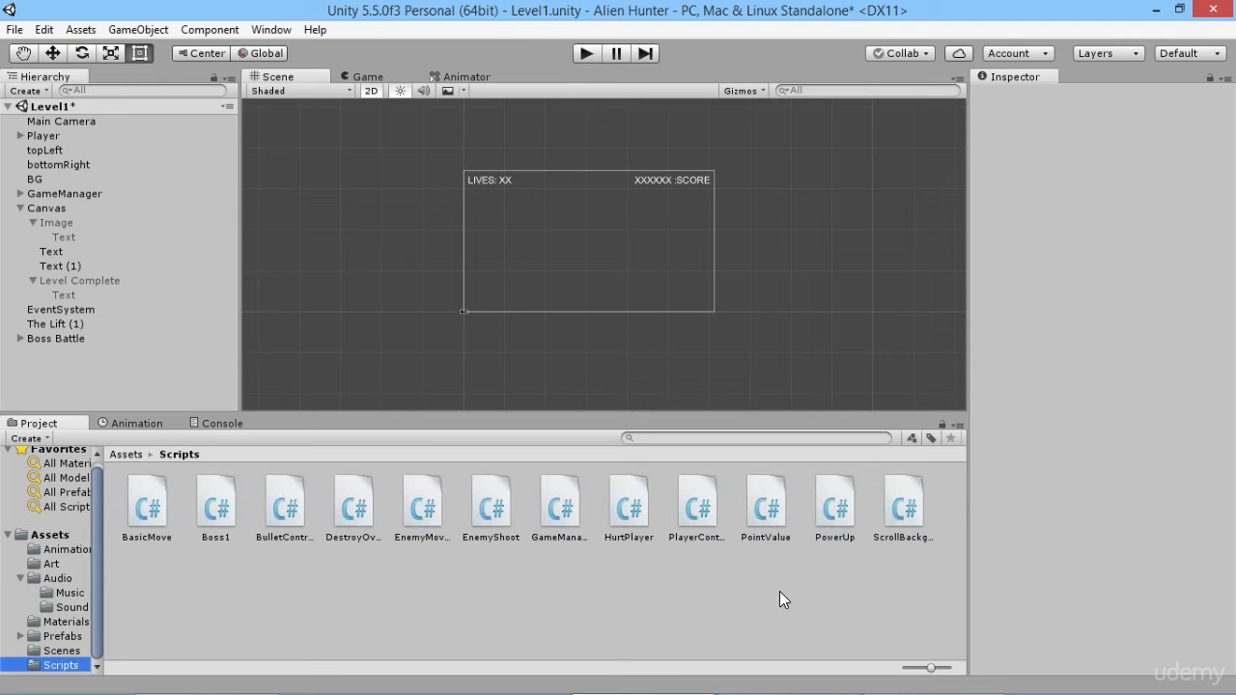
pyautogui.rightClick(580, 636)
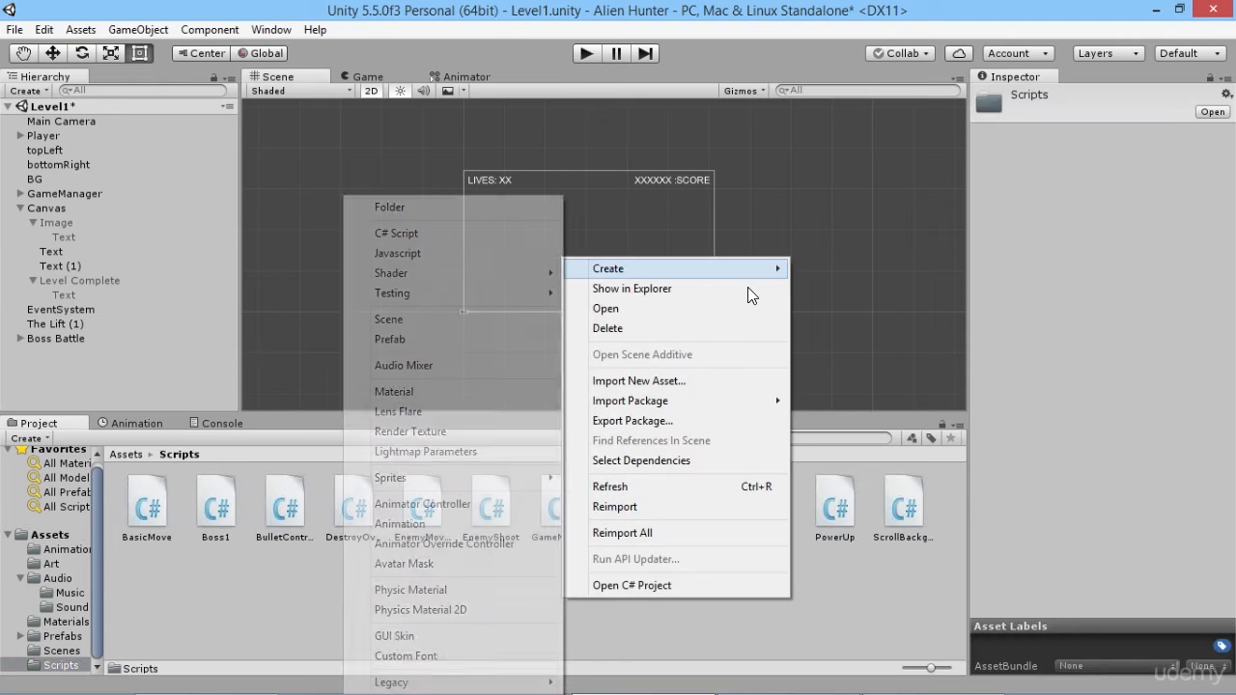
pyautogui.click(396, 233)
pyautogui.write('LevelComplete')
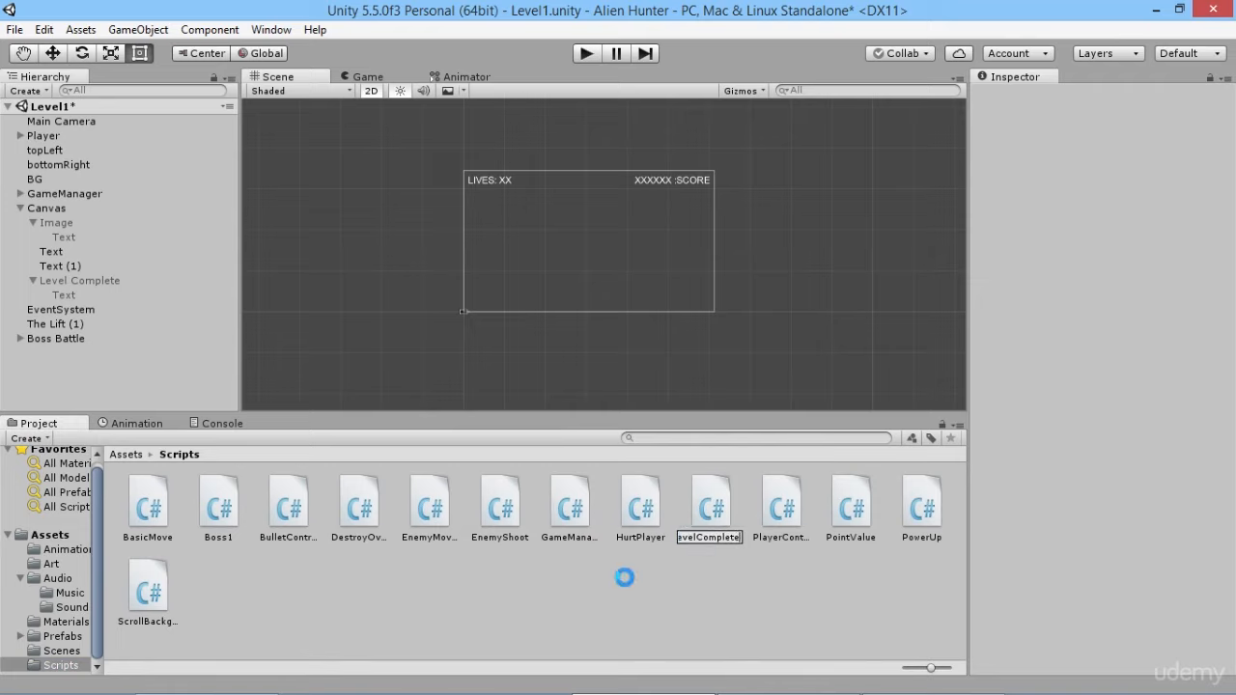
pyautogui.press('Return')
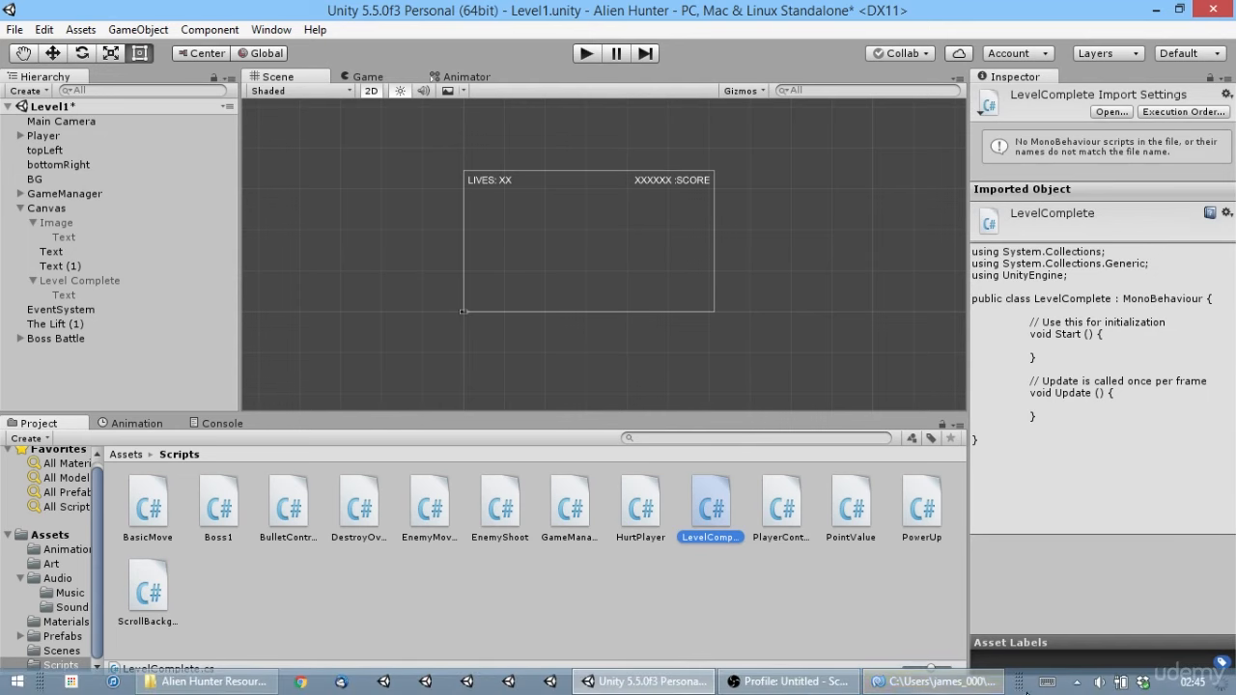
# Switch to MonoDevelop and declare a public float timeToLoad at the start of the LevelComplete class.
pyautogui.click(927, 685)
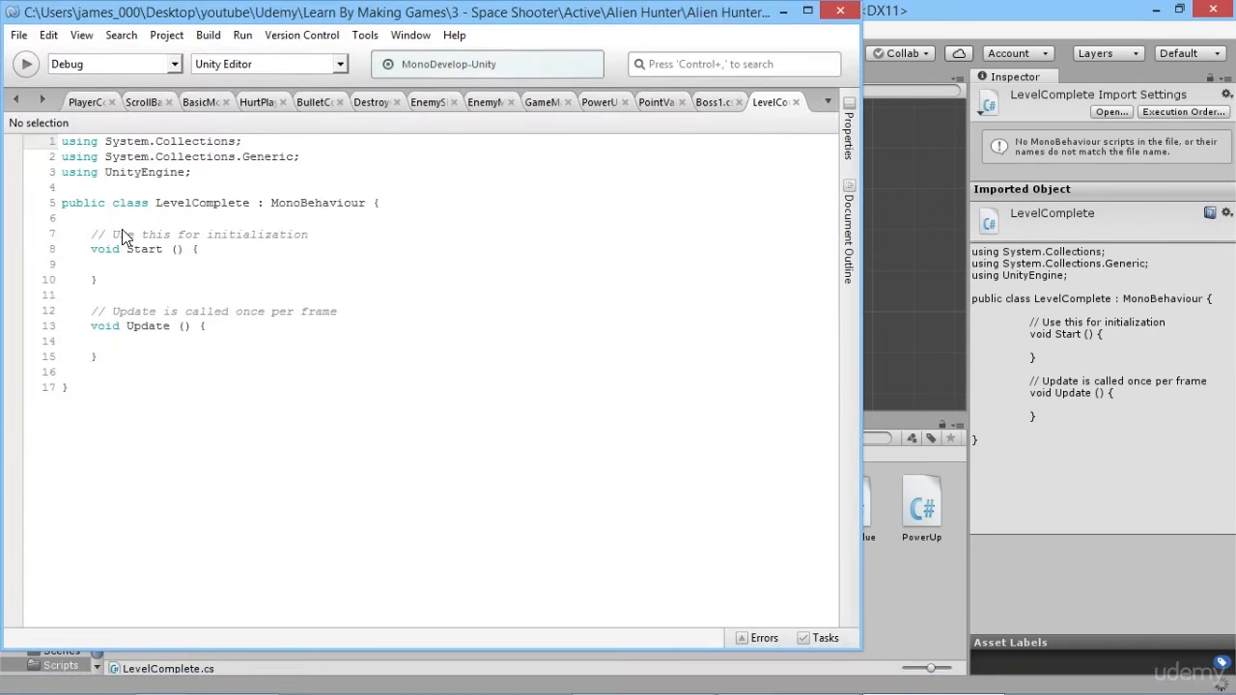
pyautogui.press('Return')
pyautogui.press('Return')
pyautogui.press('Up')
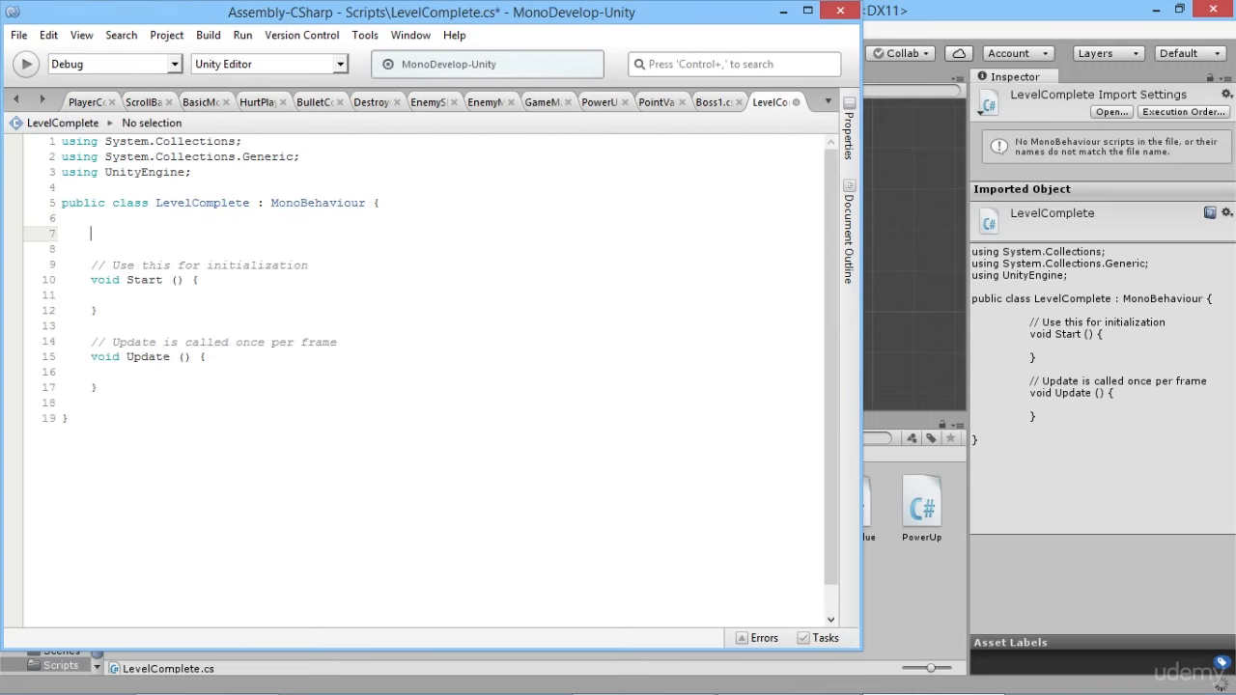
pyautogui.write('public ')
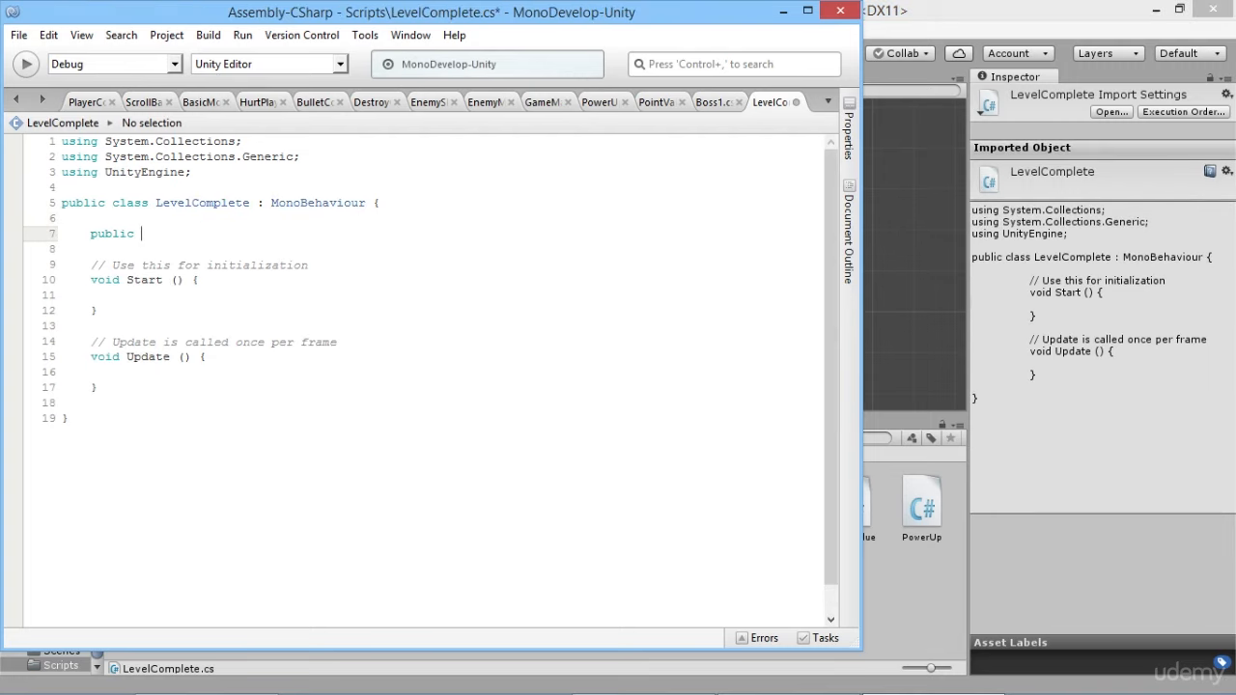
pyautogui.write('float timeToLoad;')
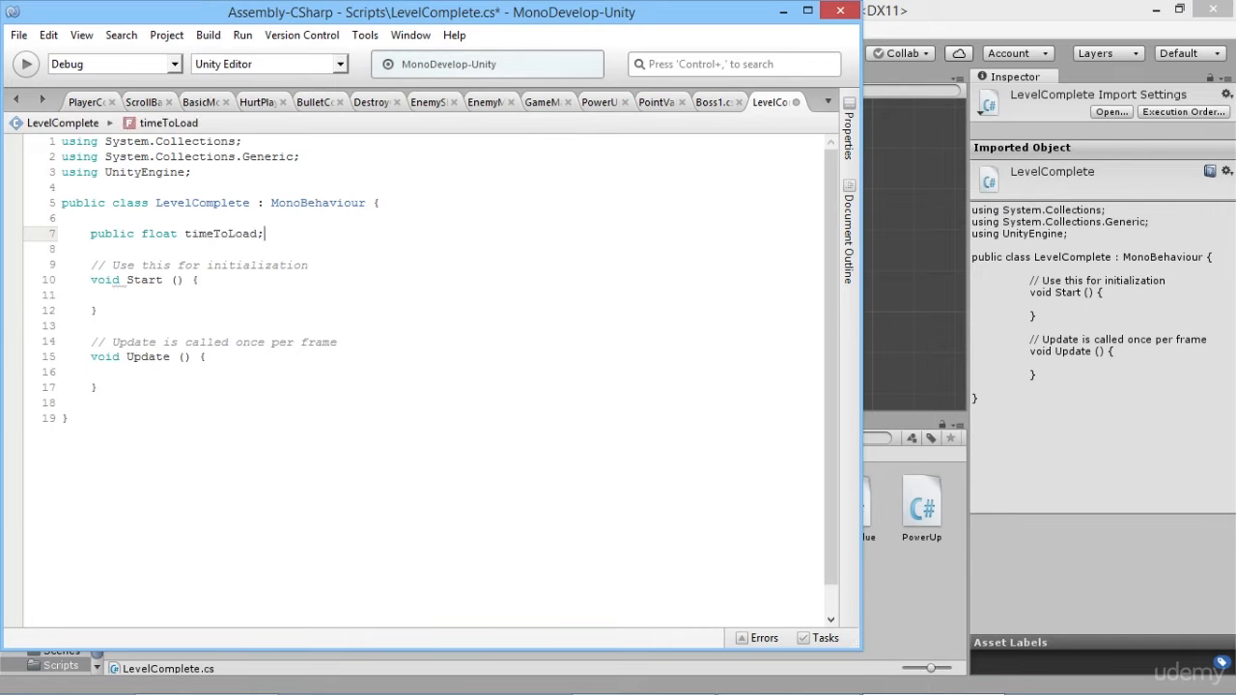
# Make the Update method count down with timeToLoad -= Time.deltaTime;.
pyautogui.click(201, 373)
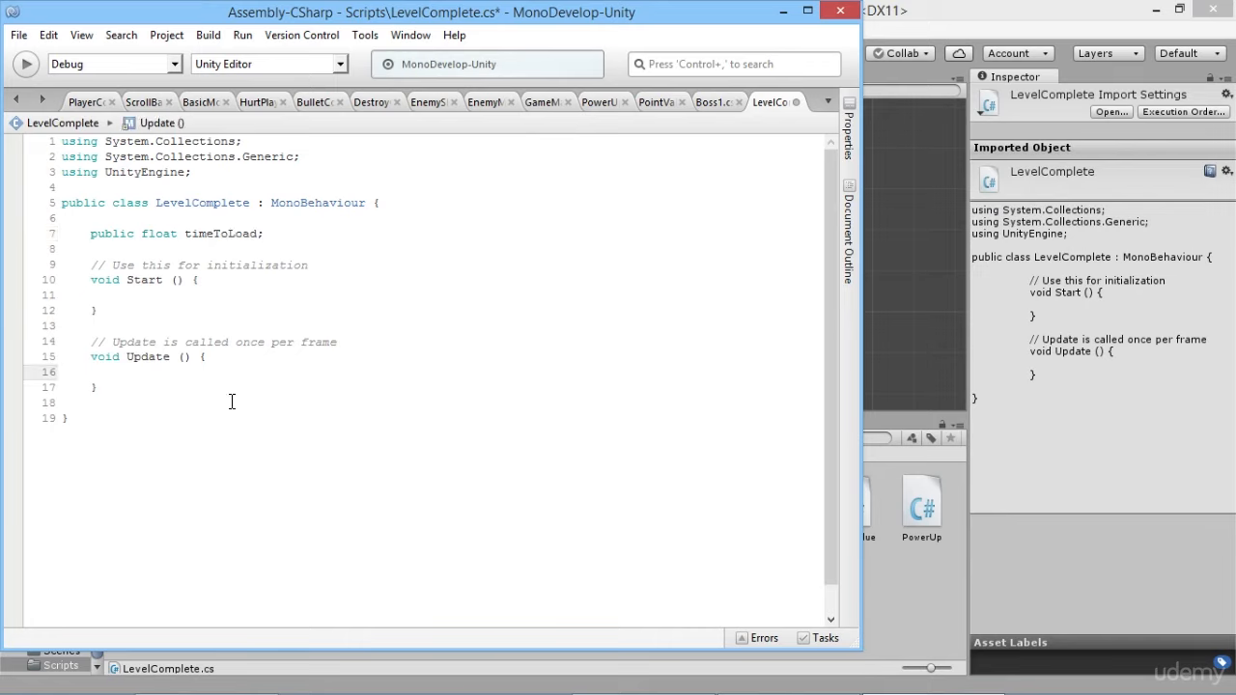
pyautogui.write('Time')
pyautogui.press('BackSpace')
pyautogui.press('BackSpace')
pyautogui.press('BackSpace')
pyautogui.press('BackSpace')
pyautogui.write('timet -= Time.deltaTime;')
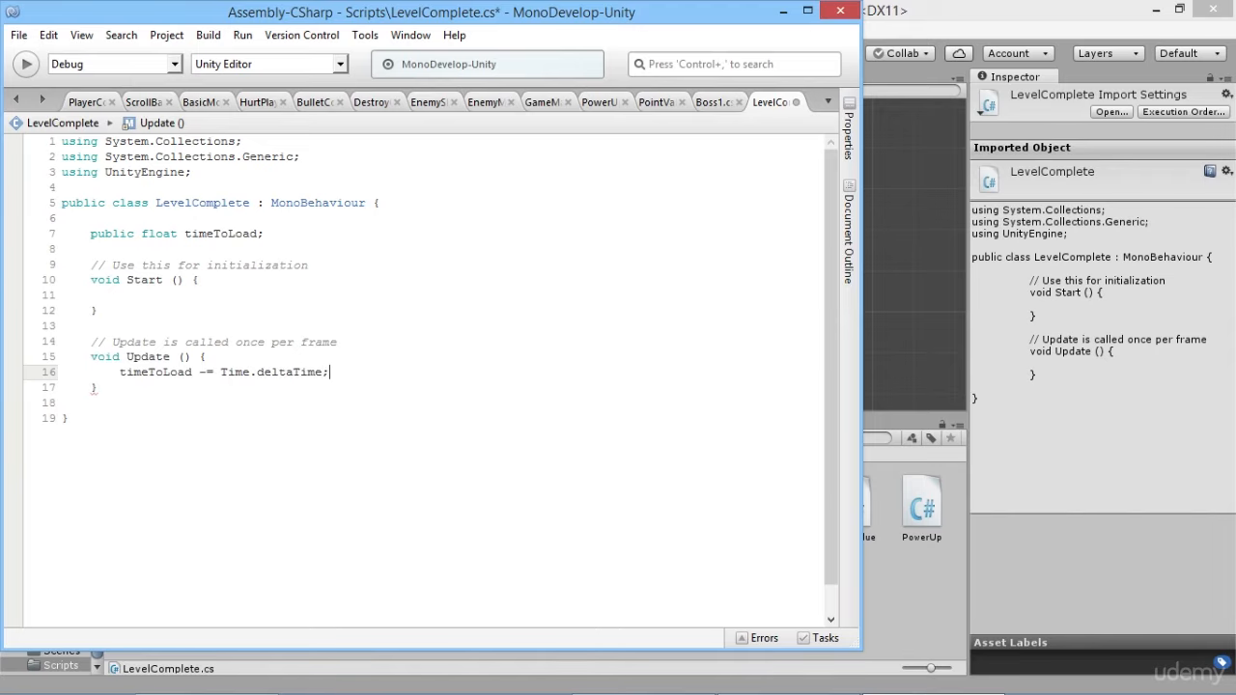
# Add an empty if block to Update that checks whether timeToLoad <= 0.
pyautogui.press('Return')
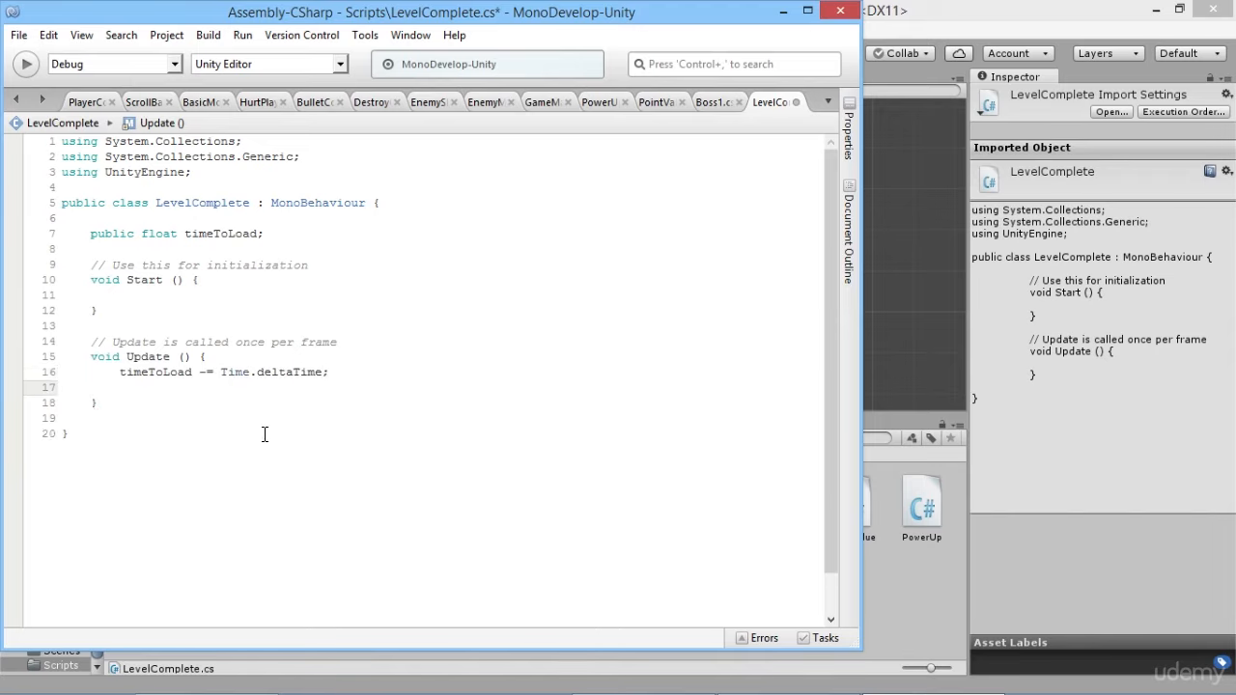
pyautogui.write('if(time')
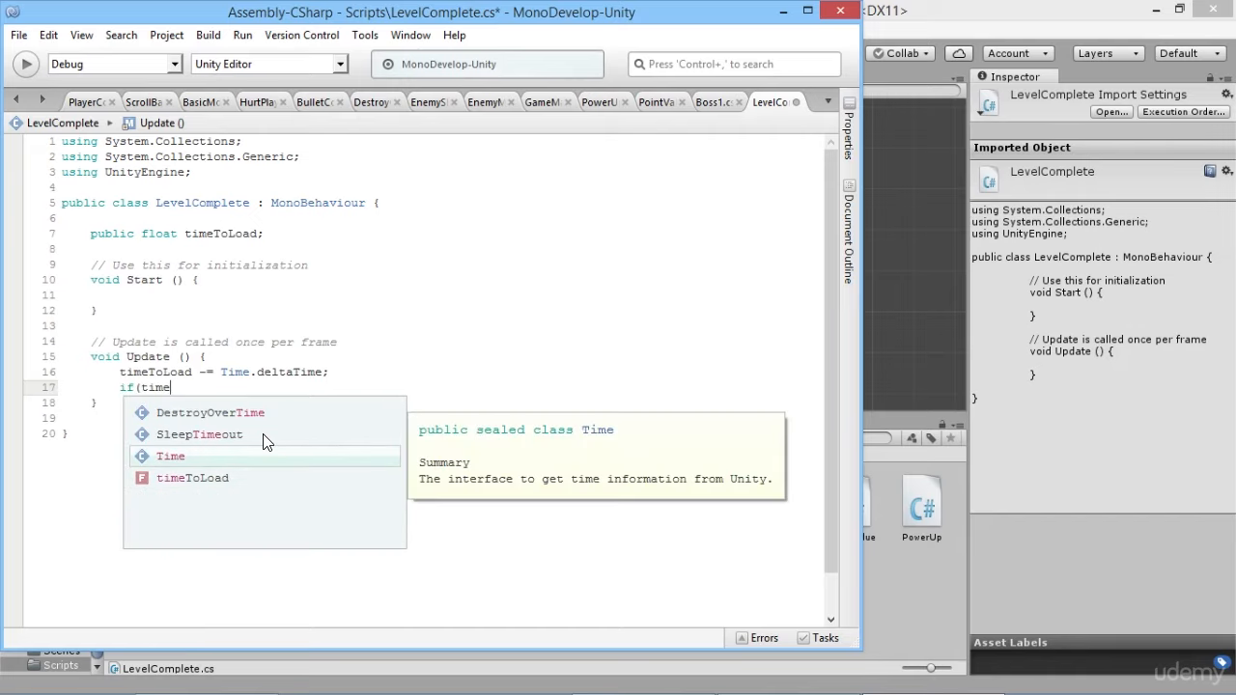
pyautogui.press('Down')
pyautogui.press('Return')
pyautogui.write('<= 0)')
pyautogui.press('Return')
pyautogui.write('{')
pyautogui.press('Return')
pyautogui.press('Return')
pyautogui.write('}')
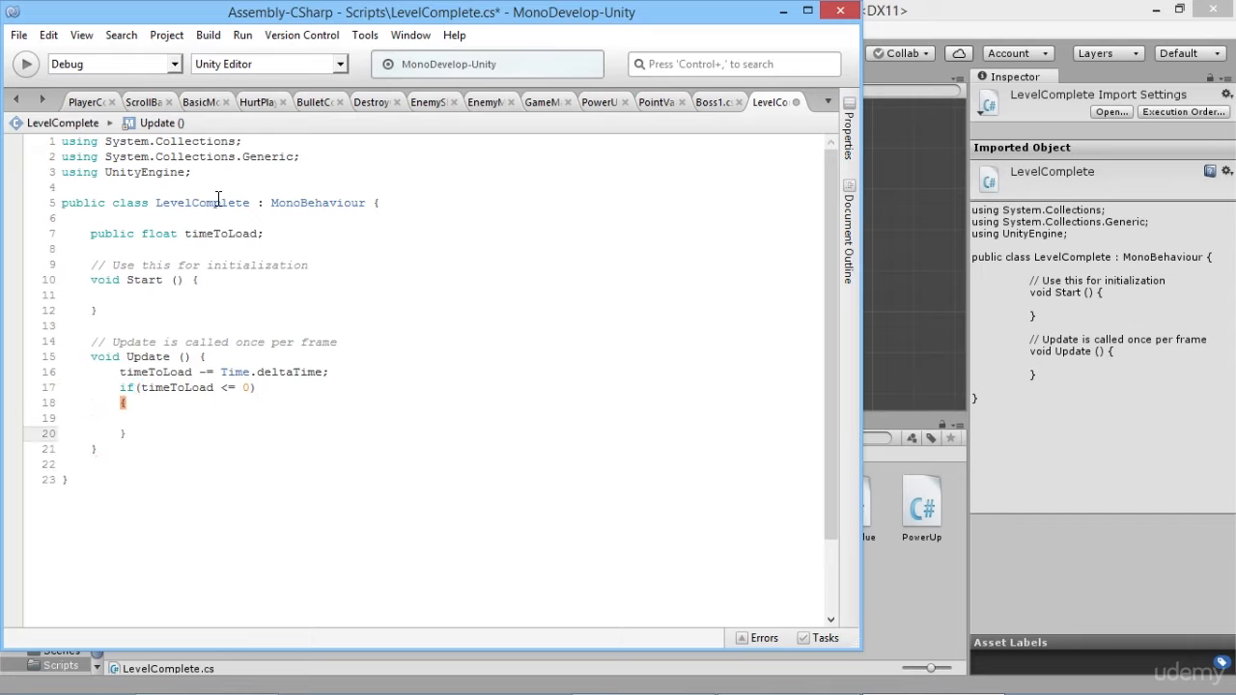
# Add the directive using UnityEngine.SceneManagement; below the other using lines.
pyautogui.click(228, 179)
pyautogui.press('Return')
pyautogui.write('unity ')
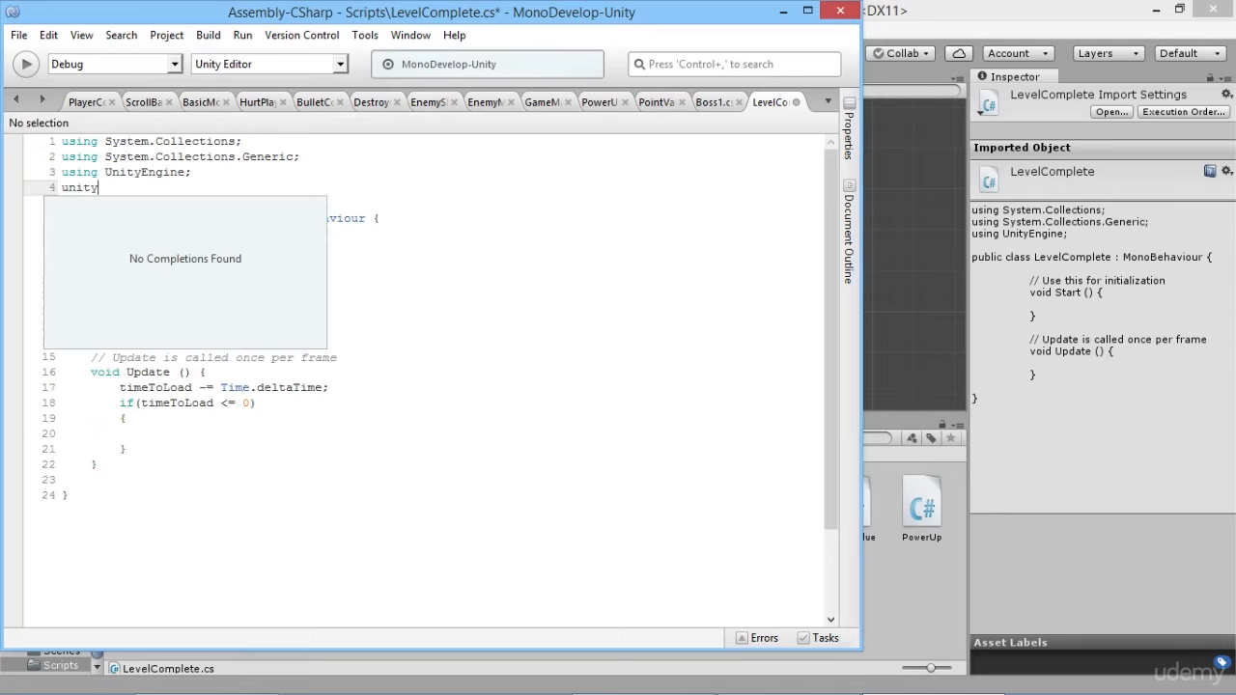
pyautogui.write('unity')
pyautogui.press('BackSpace')
pyautogui.press('BackSpace')
pyautogui.press('BackSpace')
pyautogui.press('BackSpace')
pyautogui.press('BackSpace')
pyautogui.press('BackSpace')
pyautogui.press('BackSpace')
pyautogui.press('BackSpace')
pyautogui.press('BackSpace')
pyautogui.press('BackSpace')
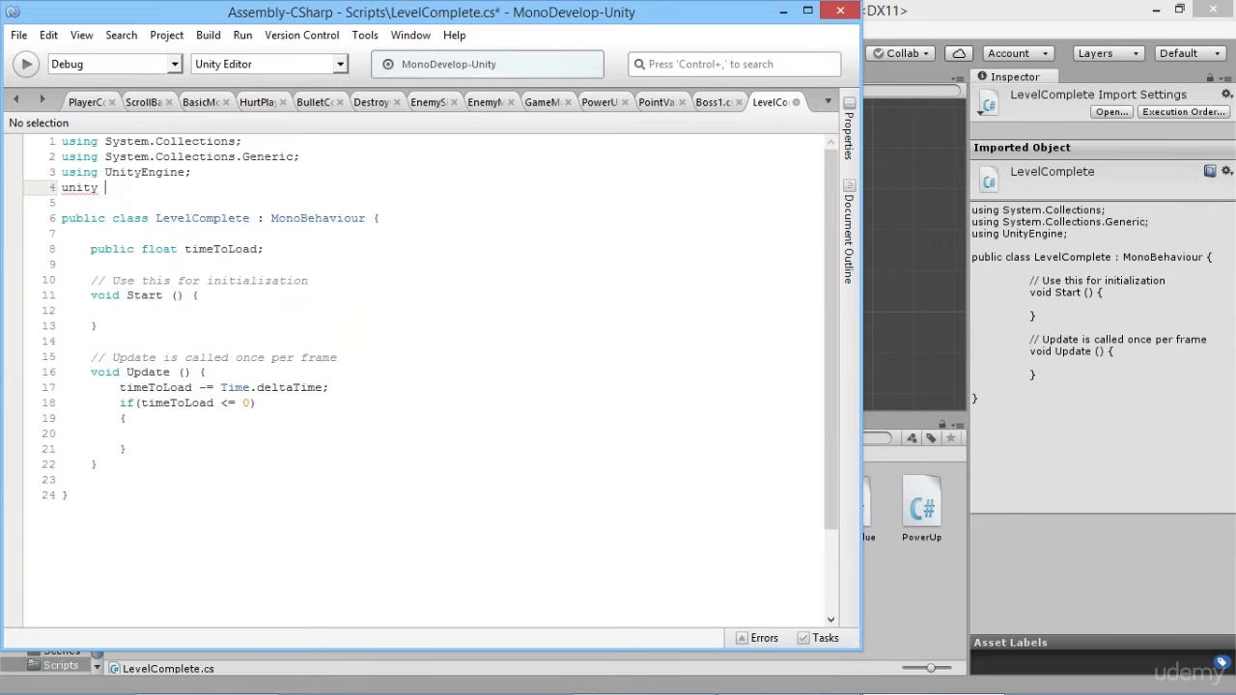
pyautogui.write('sing unity')
pyautogui.press('Down')
pyautogui.press('Down')
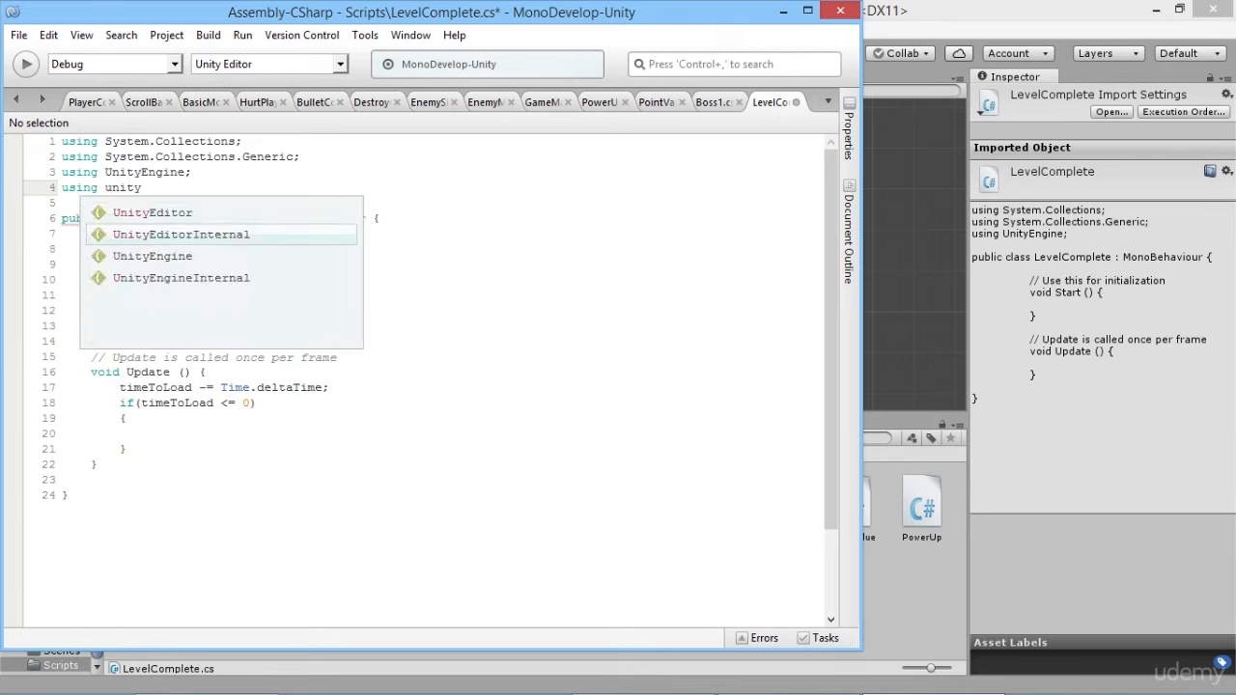
pyautogui.press('Return')
pyautogui.write('.sce')
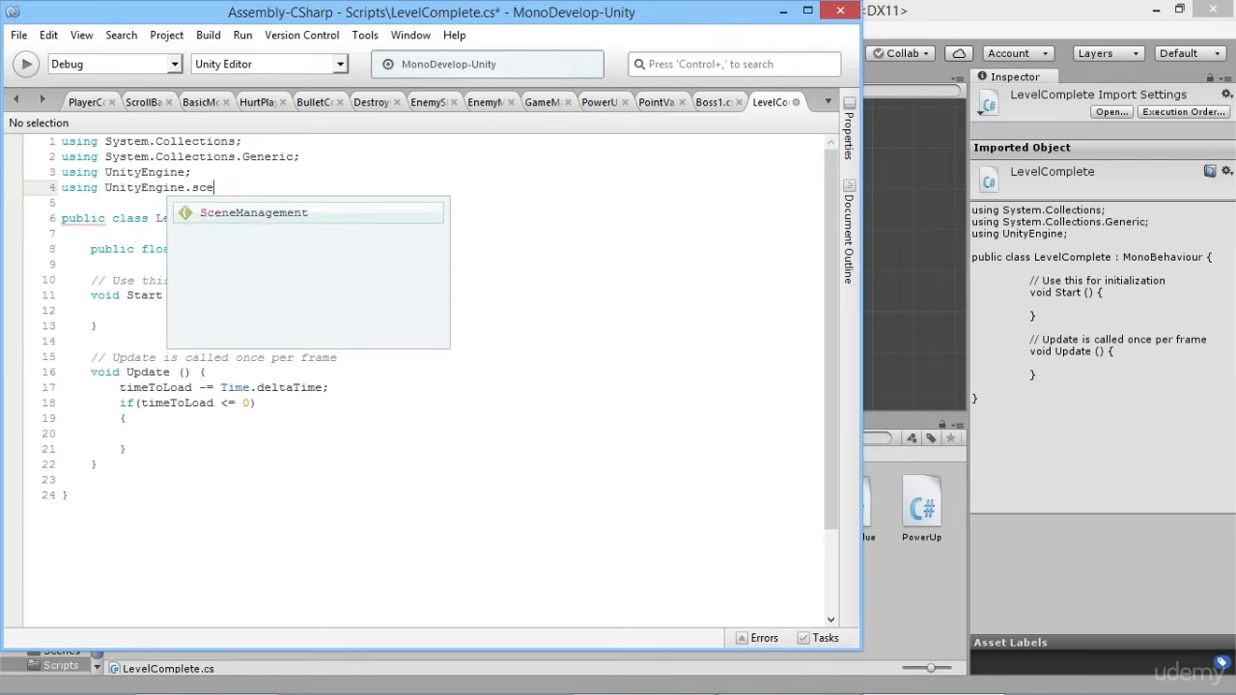
pyautogui.write(';')
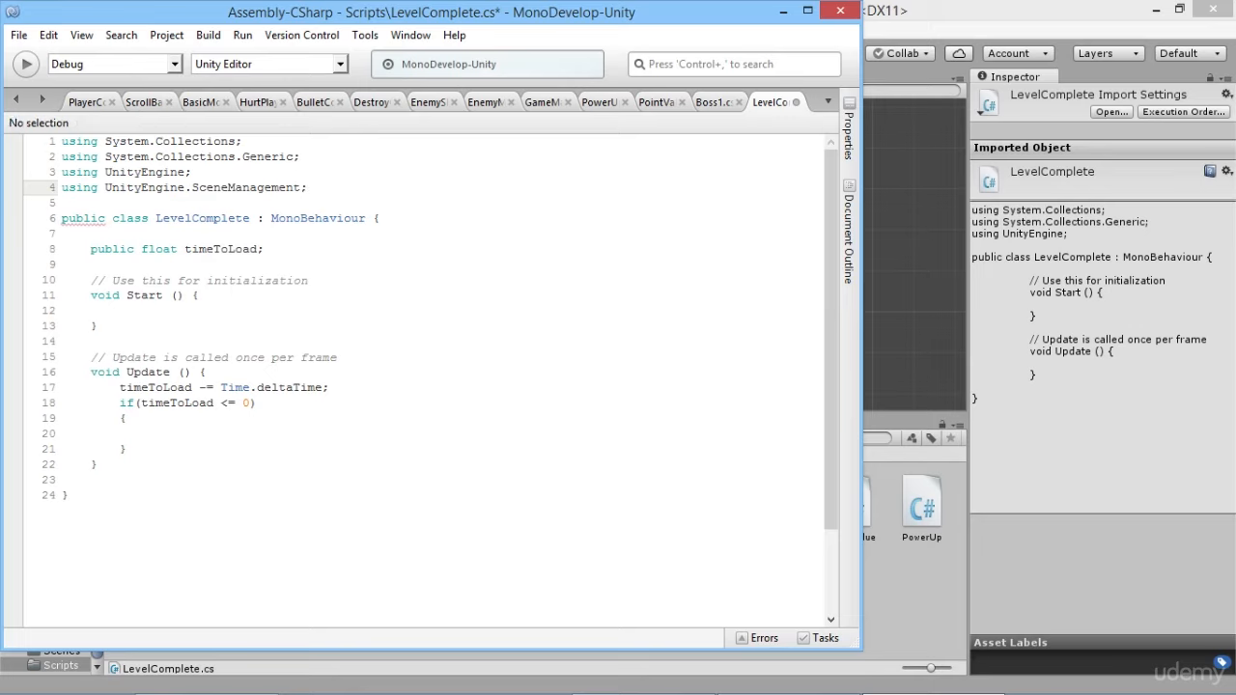
# Begin a SceneManager.LoadScene( call inside the timeToLoad if block, leaving its argument open.
pyautogui.click(254, 432)
pyautogui.write('Sc')
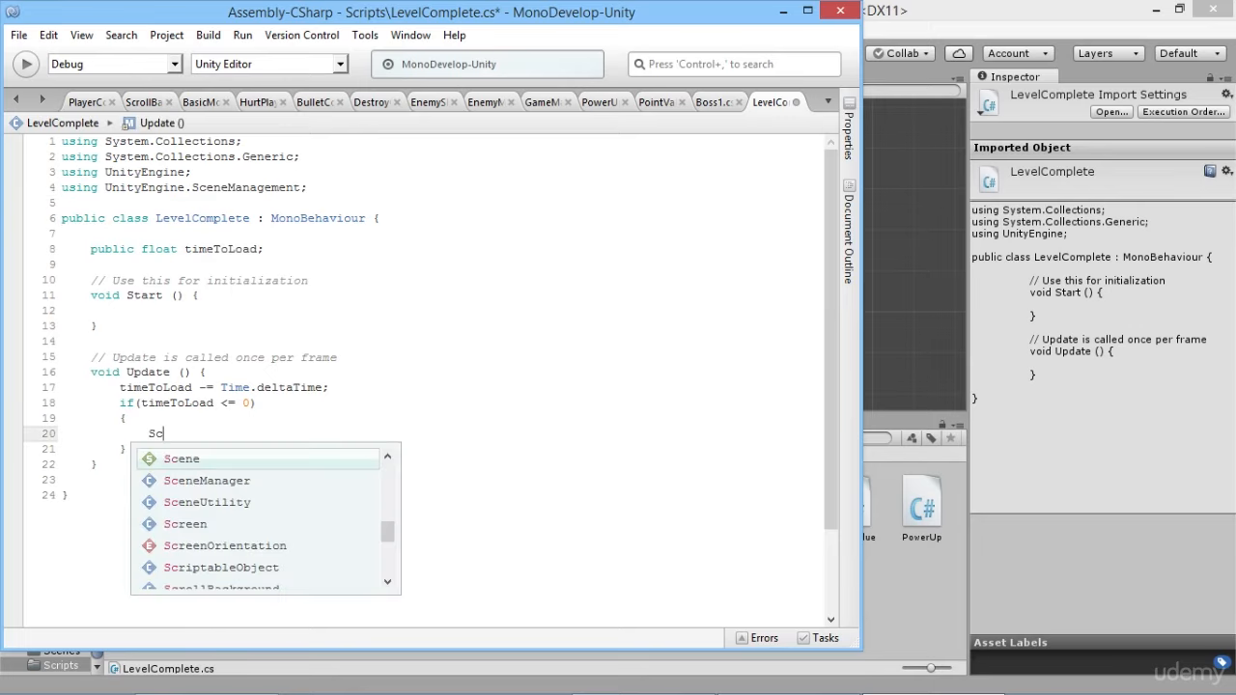
pyautogui.write('eneManager.load')
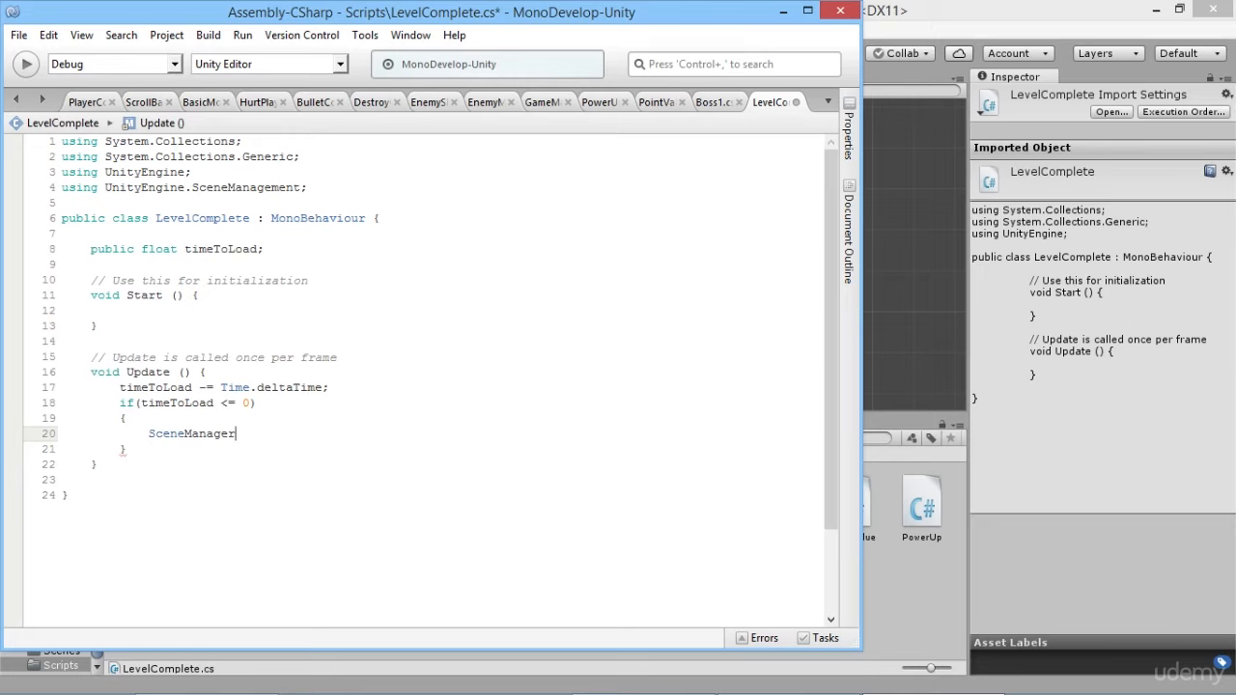
pyautogui.press('Return')
pyautogui.write('(')
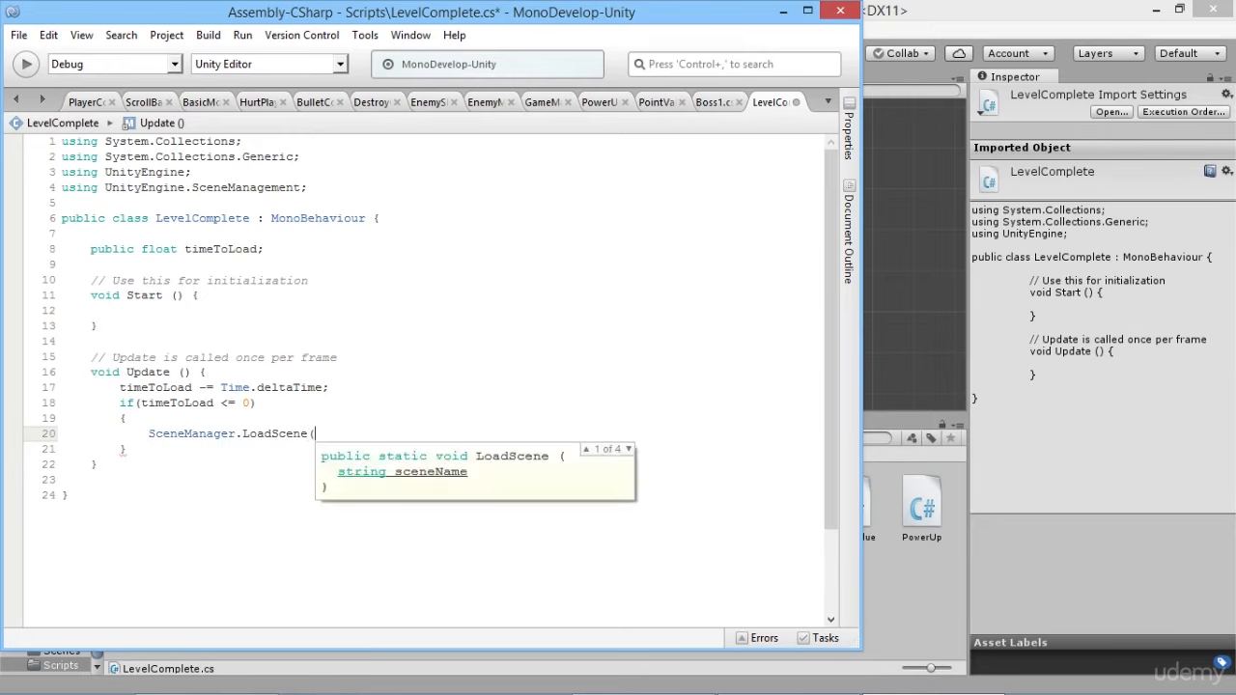
# Declare a public string nextLevel below the timeToLoad variable.
pyautogui.click(294, 248)
pyautogui.press('Return')
pyautogui.press('Return')
pyautogui.write('public string nextLevel;')
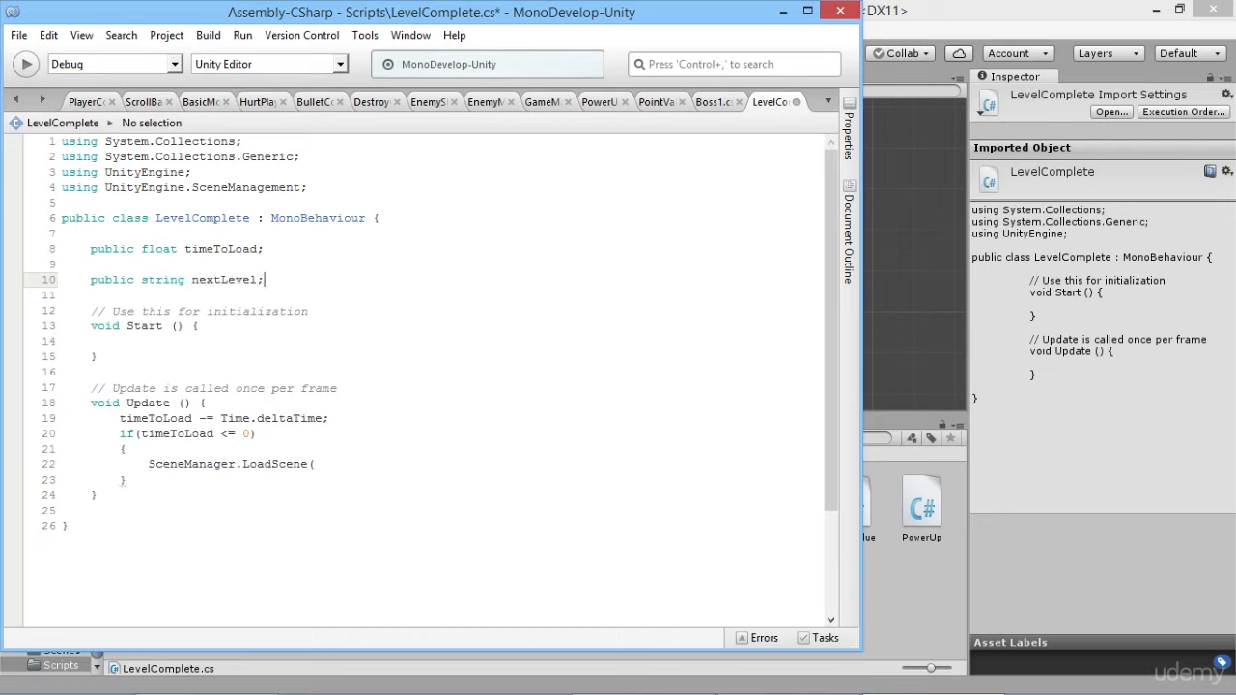
# Complete the SceneManager.LoadScene call with nextLevel as its argument, close the statement, and save the LevelComplete script.
pyautogui.click(358, 464)
pyautogui.write('ne')
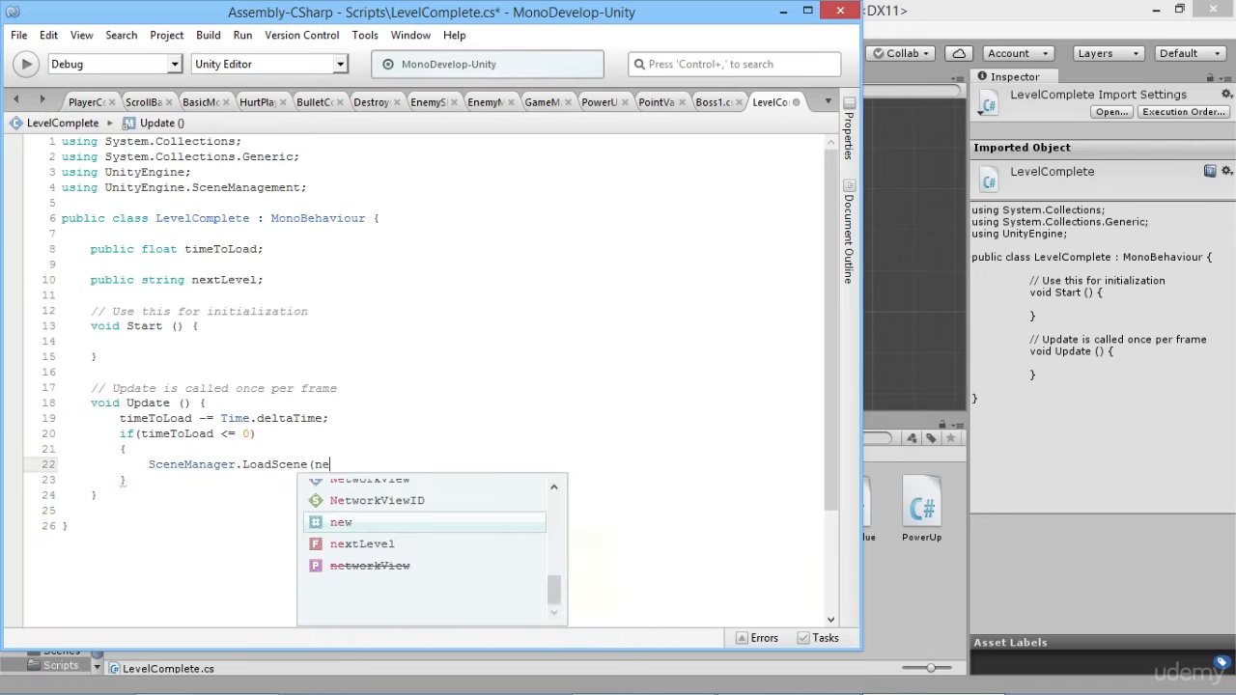
pyautogui.write('xtLevel')
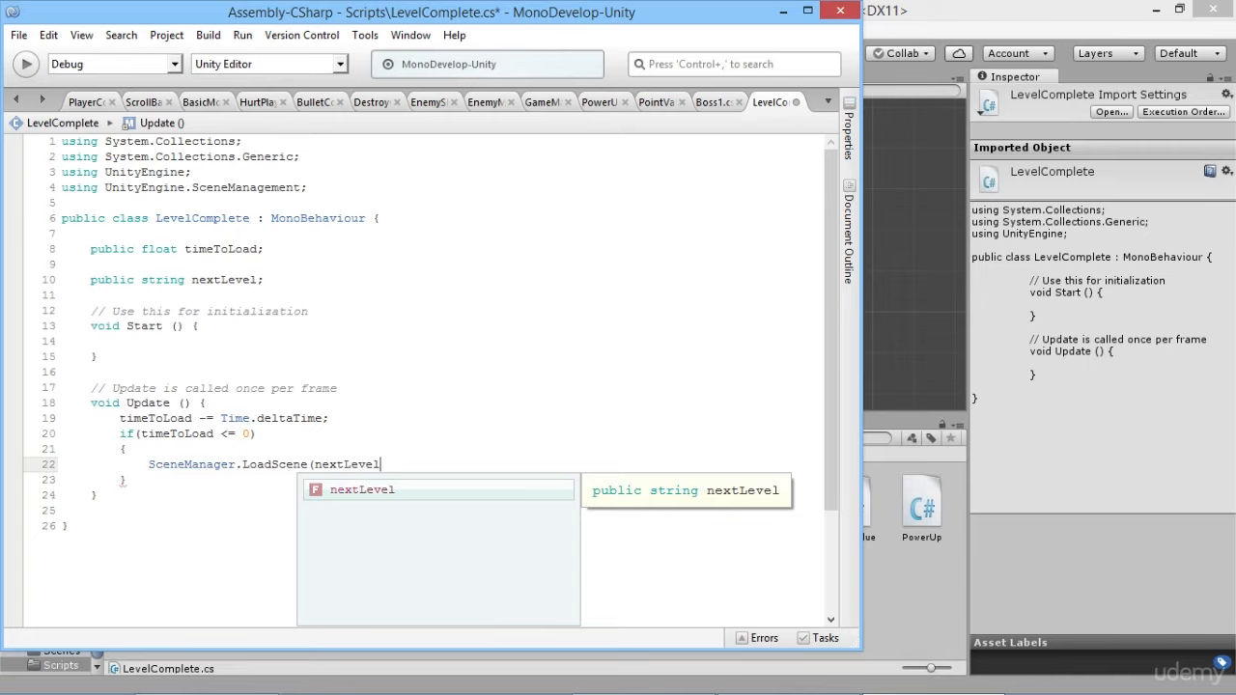
pyautogui.write(');')
pyautogui.hotkey('ctrl', 's')
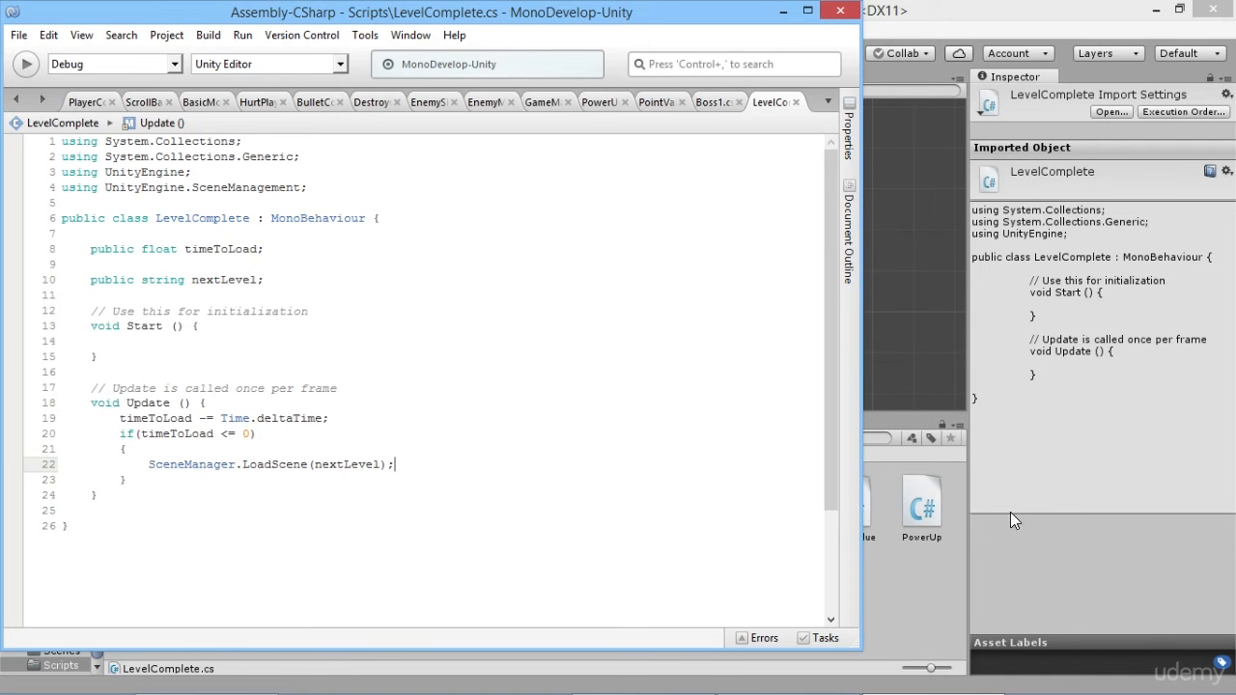
# Switch to Unity and attach the LevelComplete script to the Level Complete object under Canvas.
pyautogui.click(1139, 579)
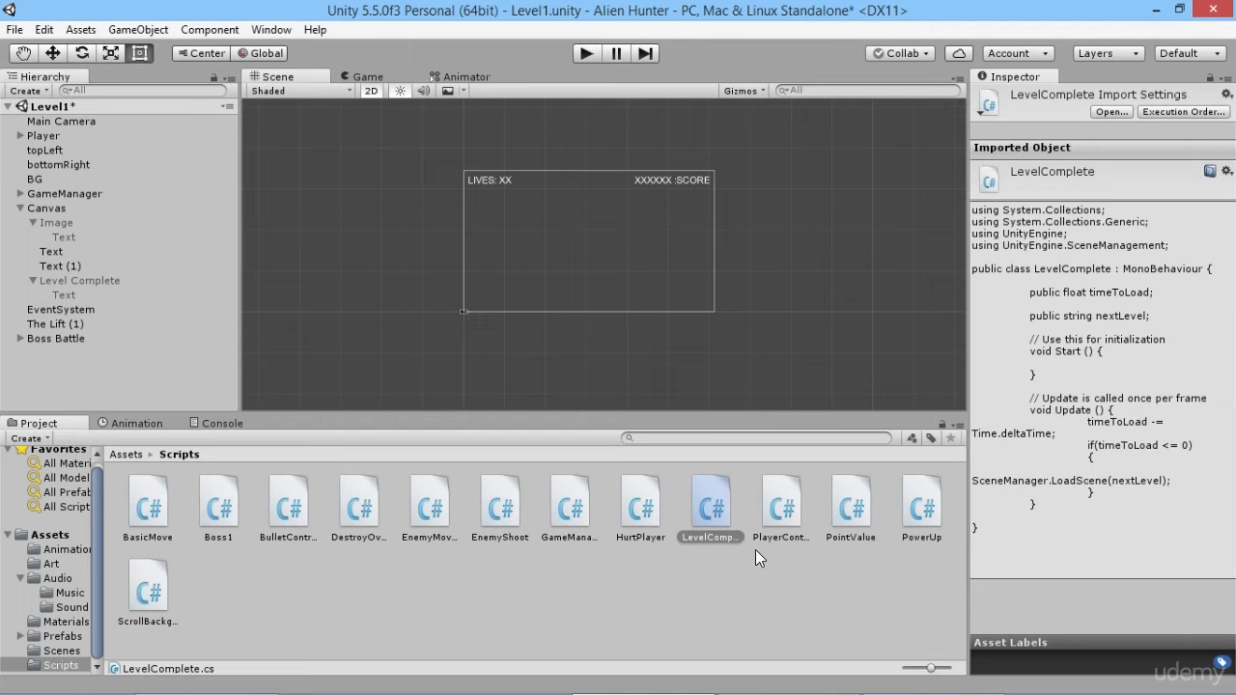
pyautogui.click(79, 280)
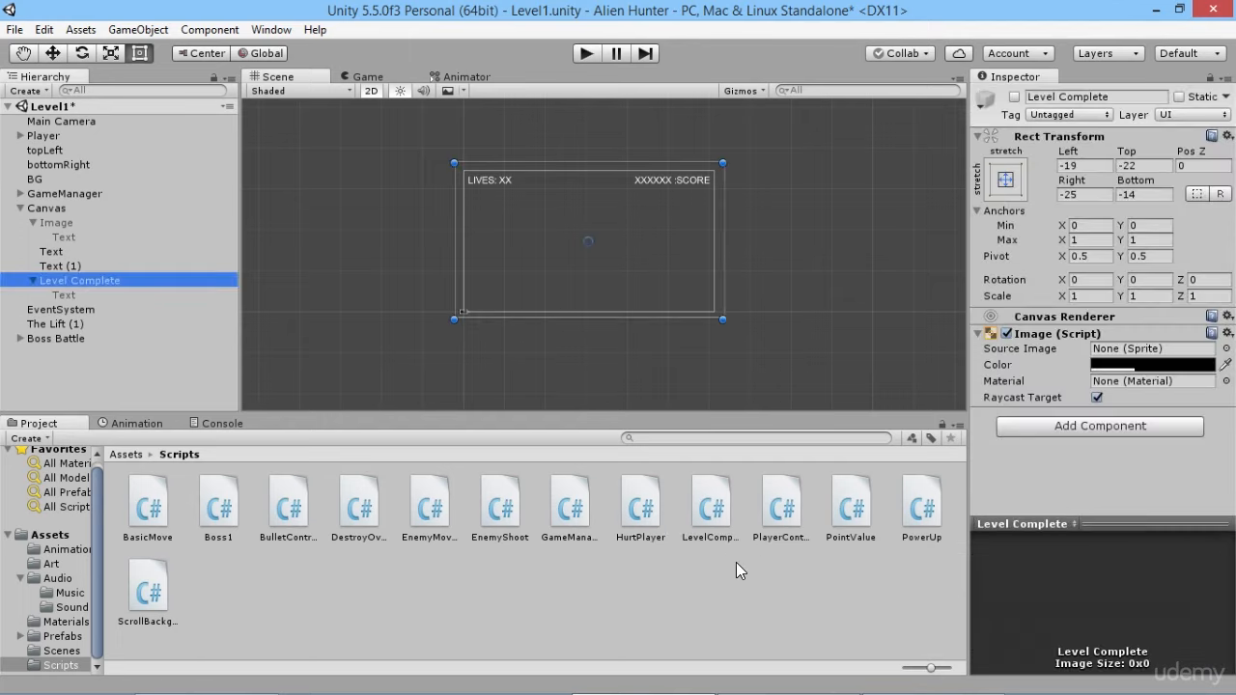
pyautogui.moveTo(713, 510); pyautogui.dragTo(1139, 516)
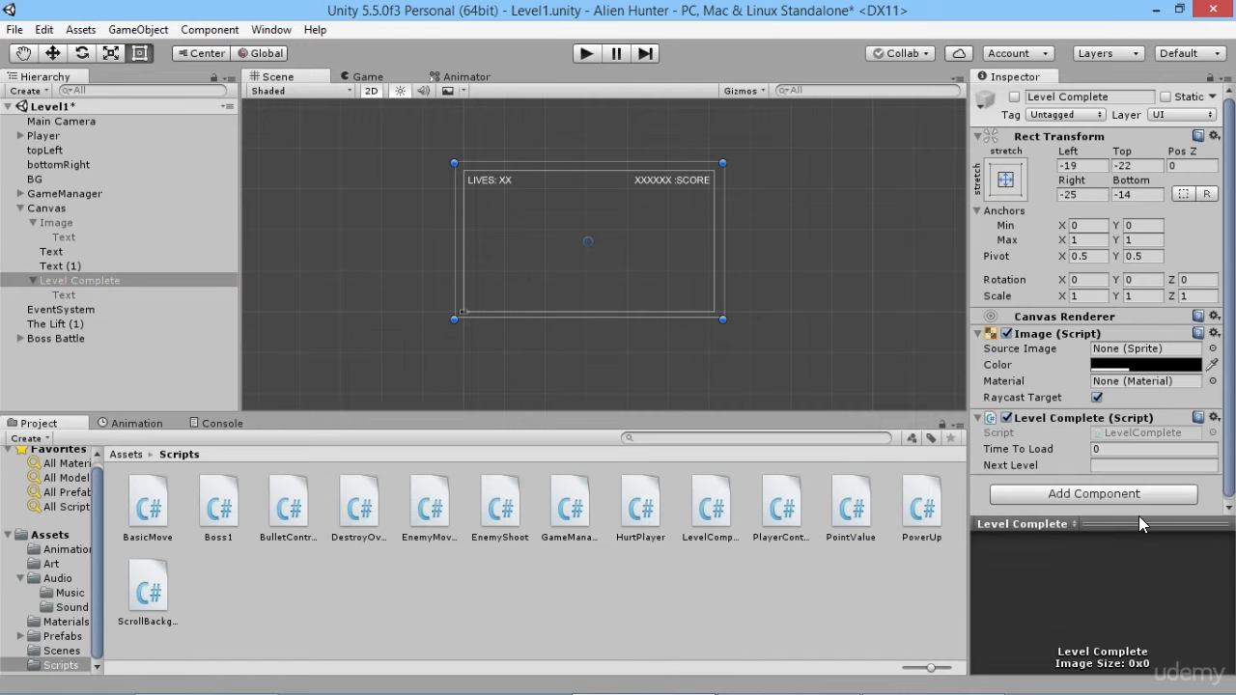
# Set the Level Complete script's Time To Load to 5 and its Next Level to Level1.
pyautogui.click(1174, 450)
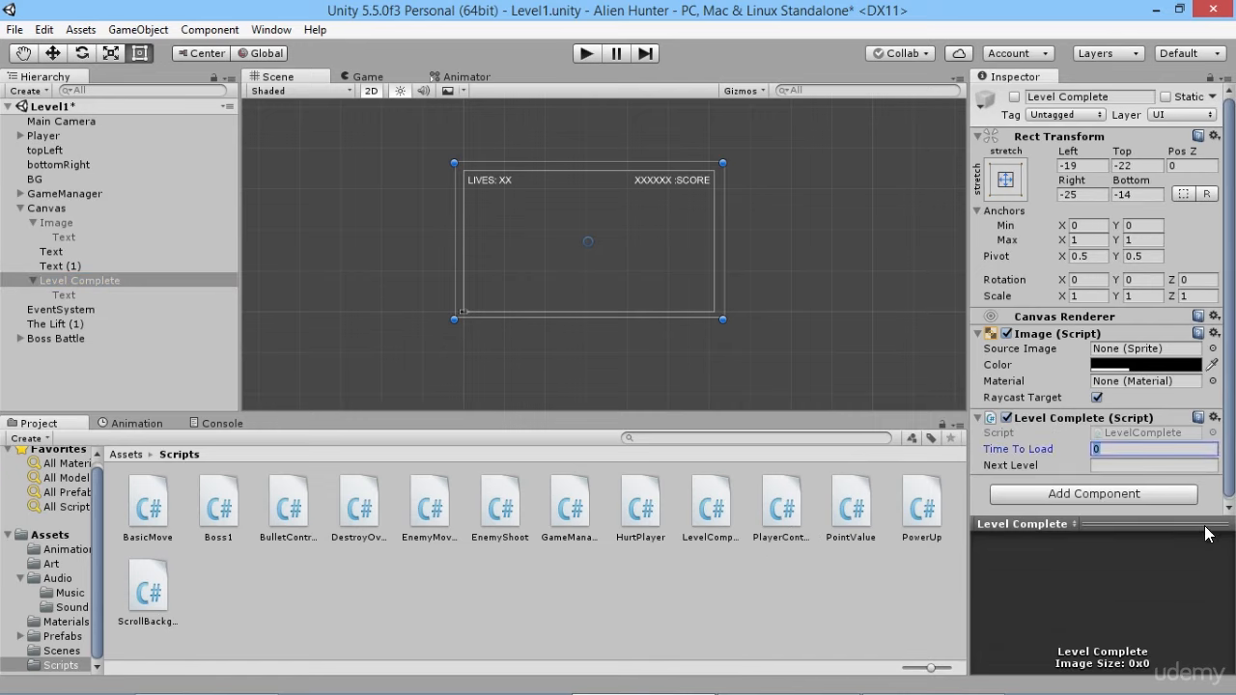
pyautogui.press('Tab')
pyautogui.write('Level')
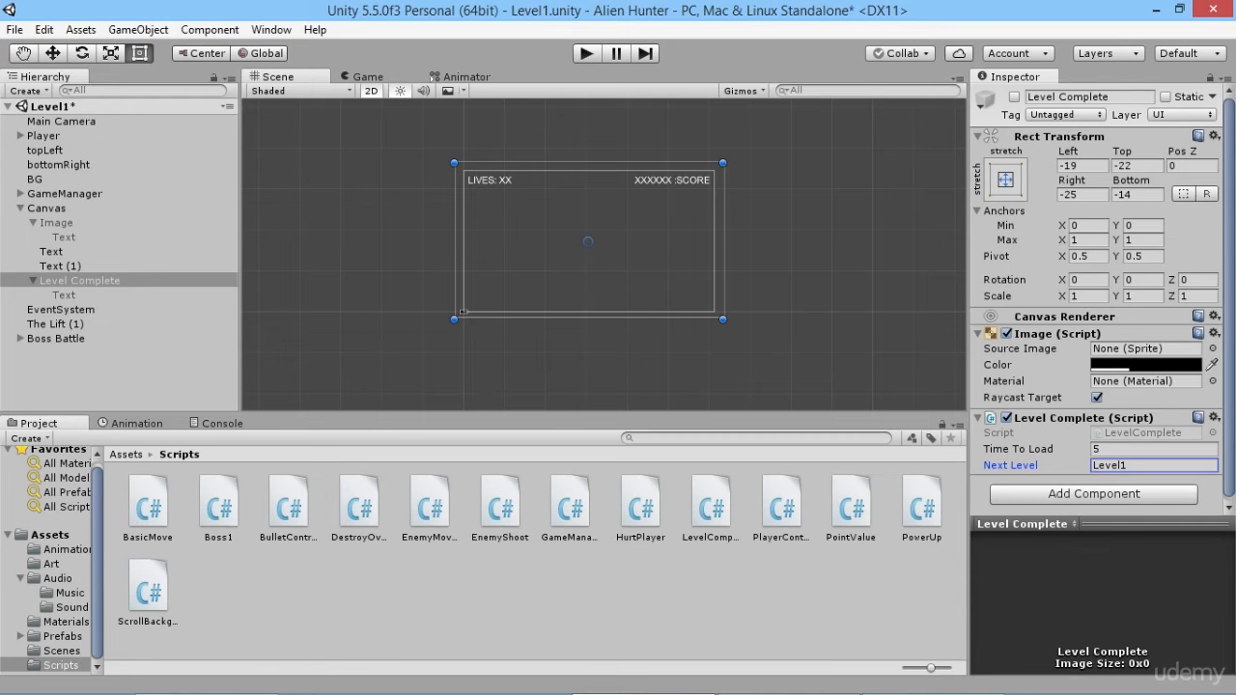
# Switch to MonoDevelop and declare a public GameObject levelWinScreen below canBeHurt in the Boss1 script.
pyautogui.click(643, 683)
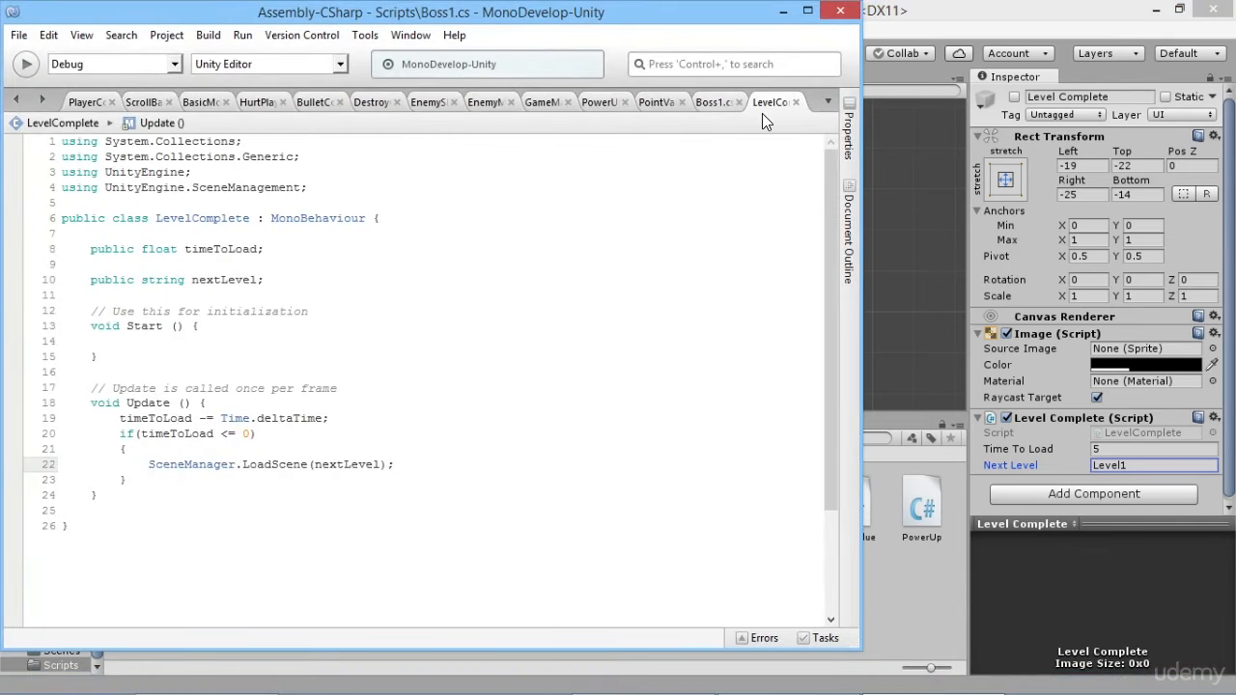
pyautogui.click(717, 103)
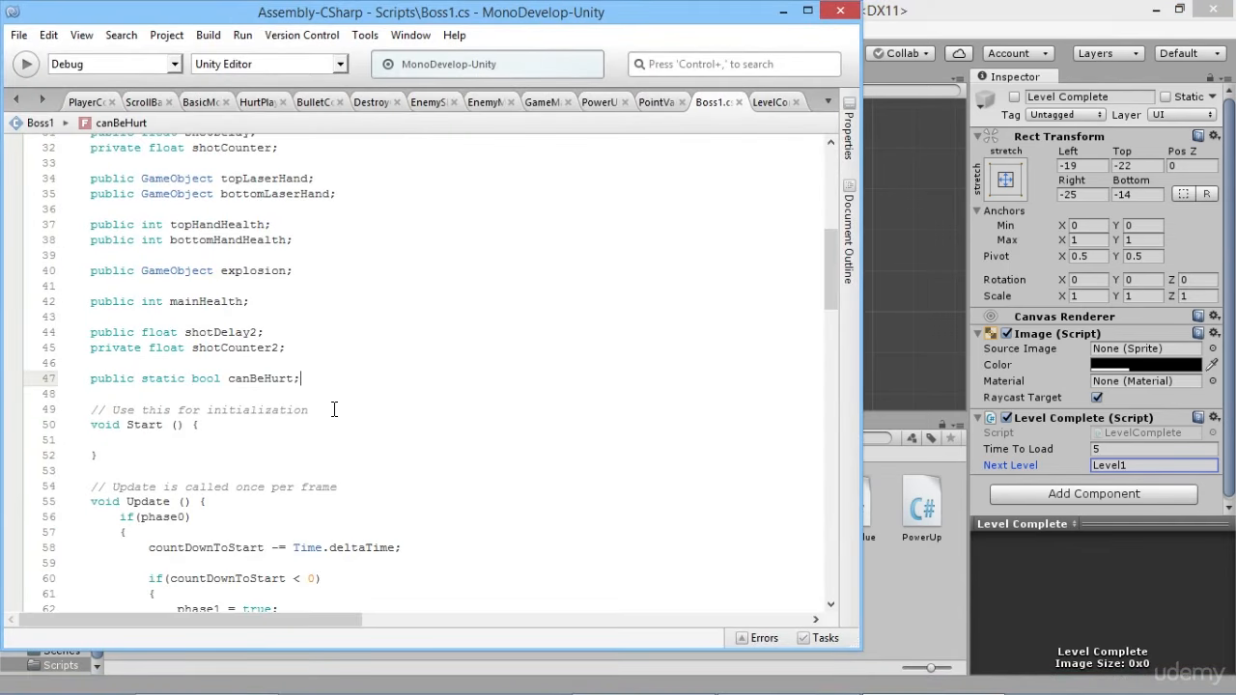
pyautogui.press('Return')
pyautogui.press('Return')
pyautogui.write('public GAm')
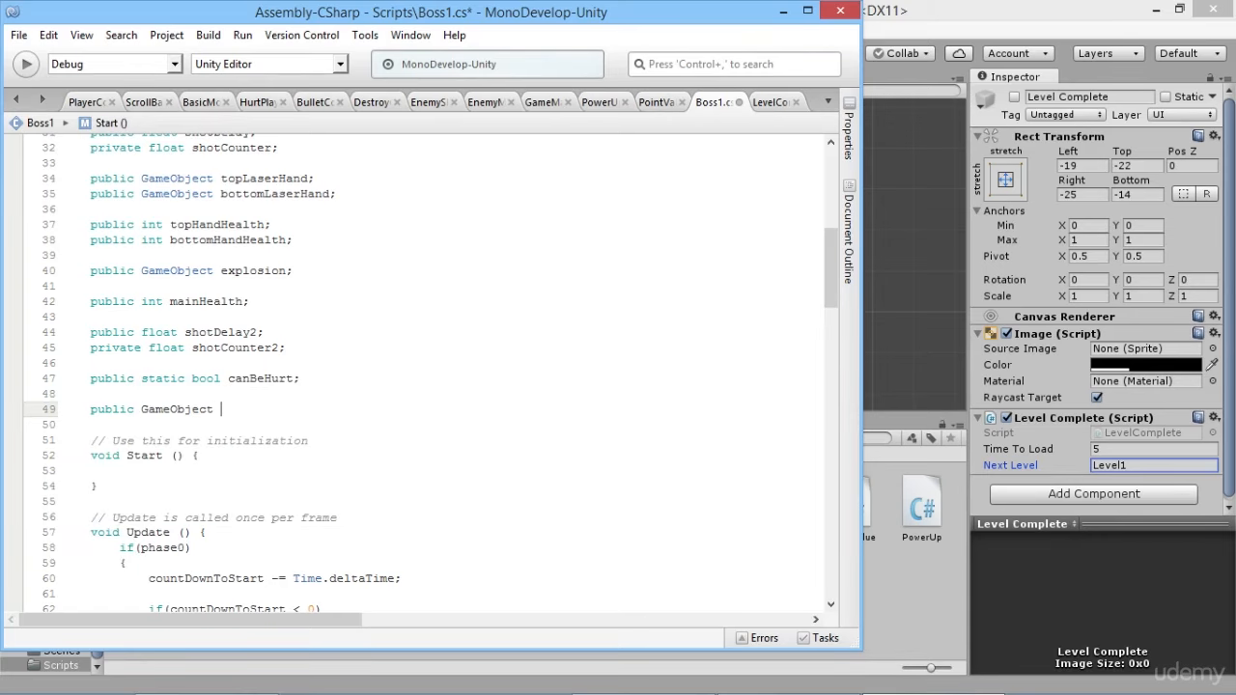
pyautogui.write(' levelWinScreen;')
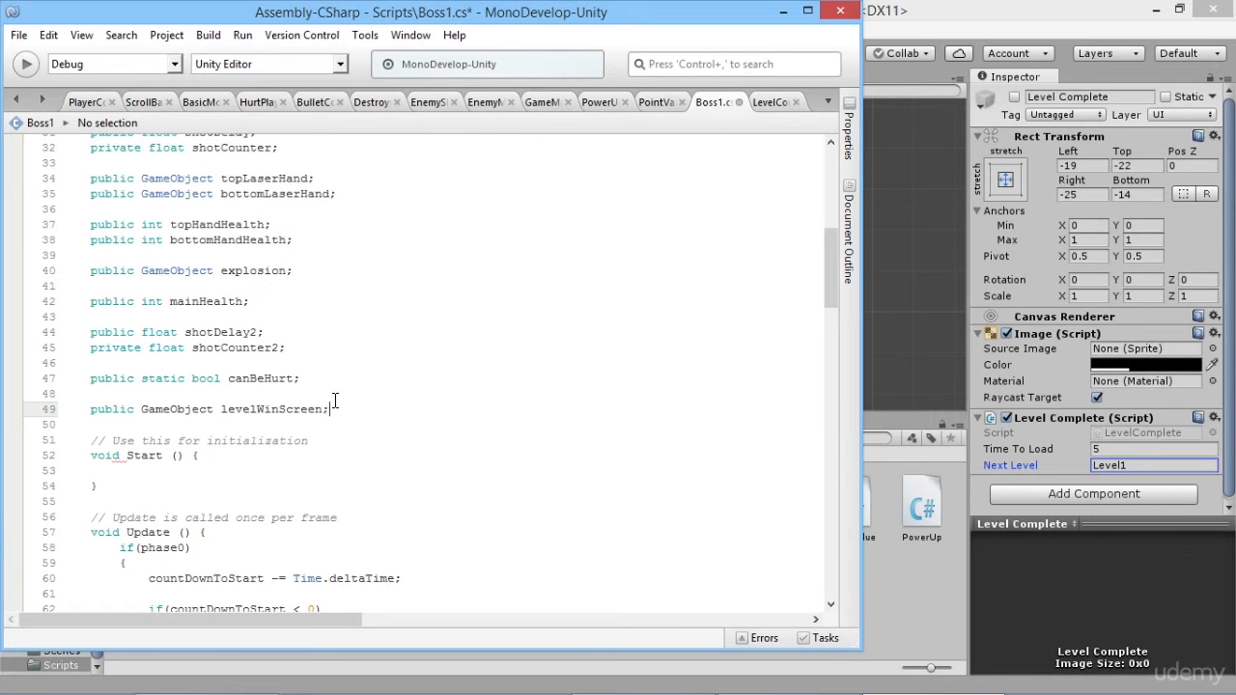
# Add an empty if(phase4) block after the phase3 block at the end of Update in Boss1.
pyautogui.scroll(-20, 335, 400)
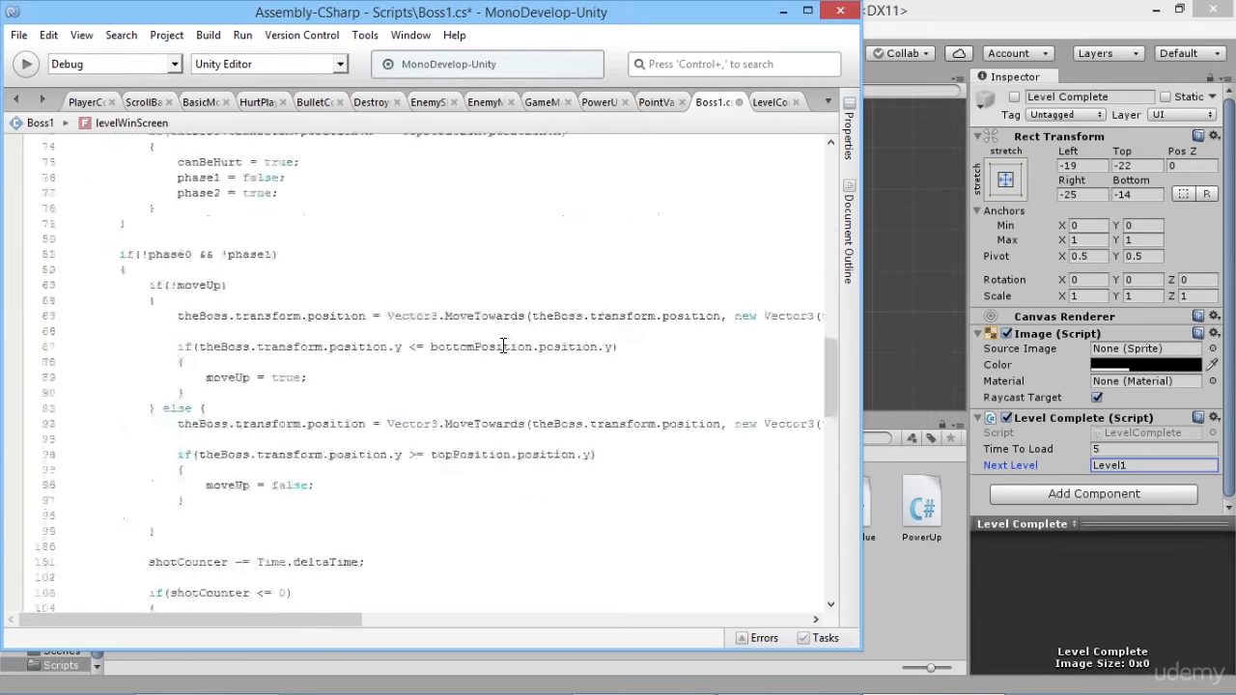
pyautogui.scroll(4, 318, 337)
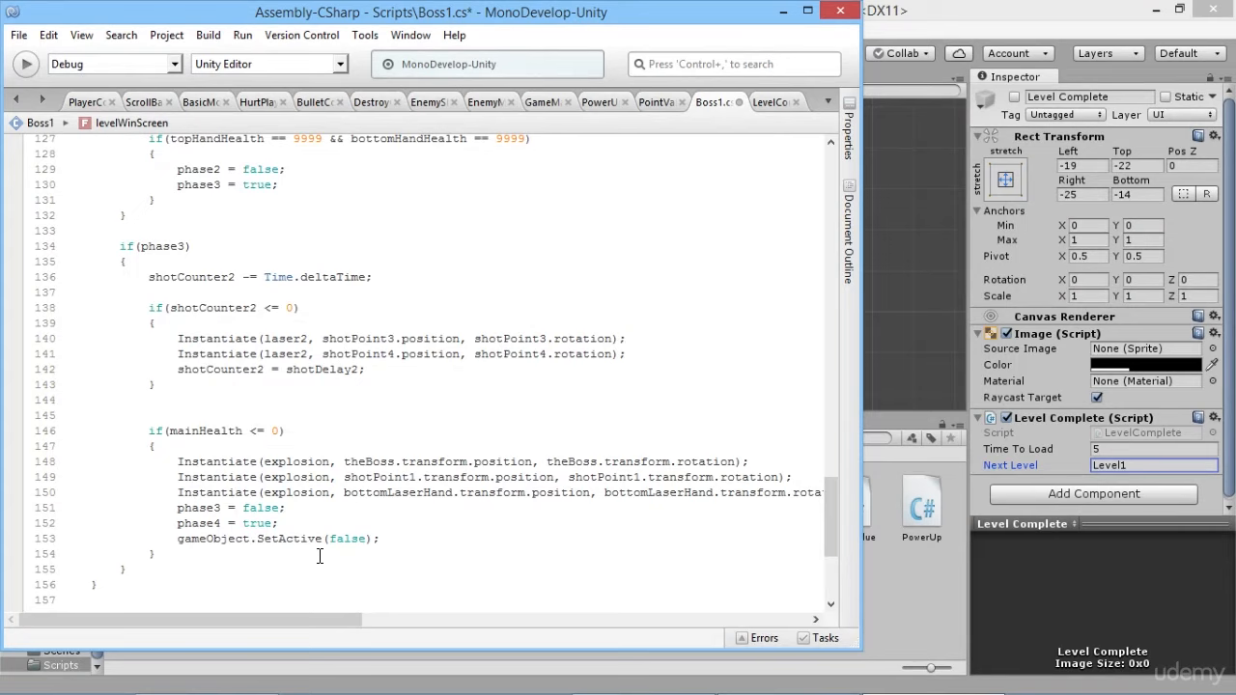
pyautogui.scroll(-2, 313, 559)
pyautogui.click(199, 513)
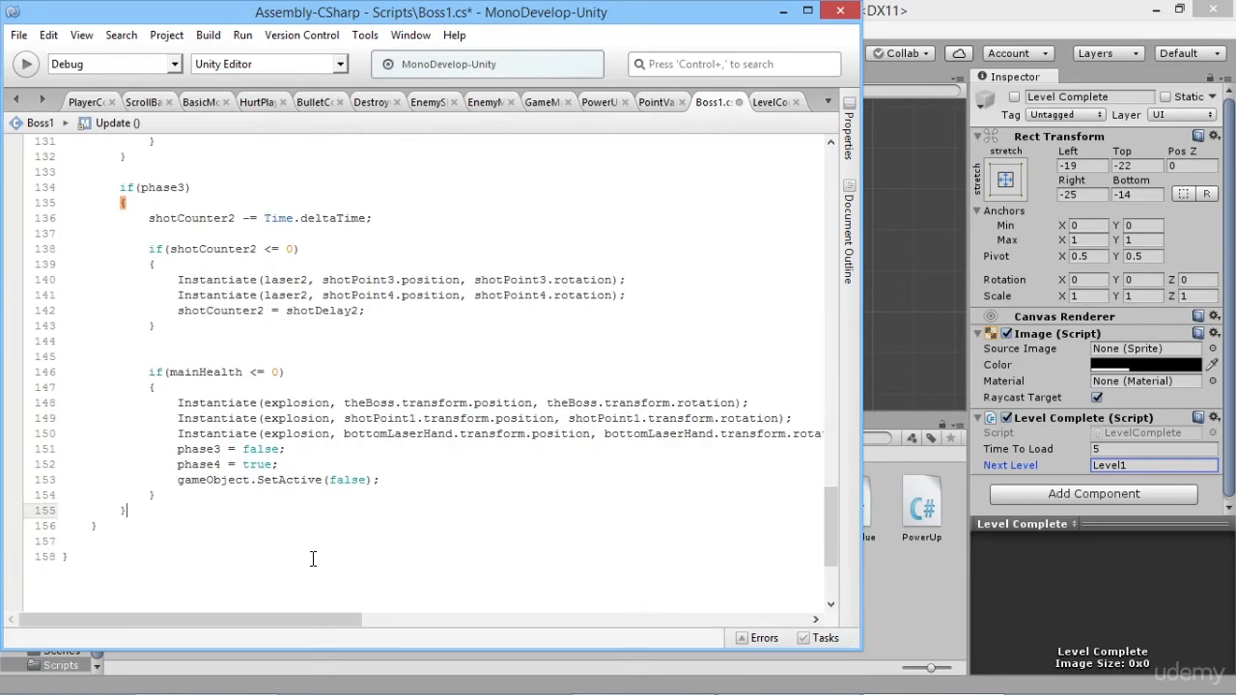
pyautogui.press('Return')
pyautogui.press('Return')
pyautogui.write('if(')
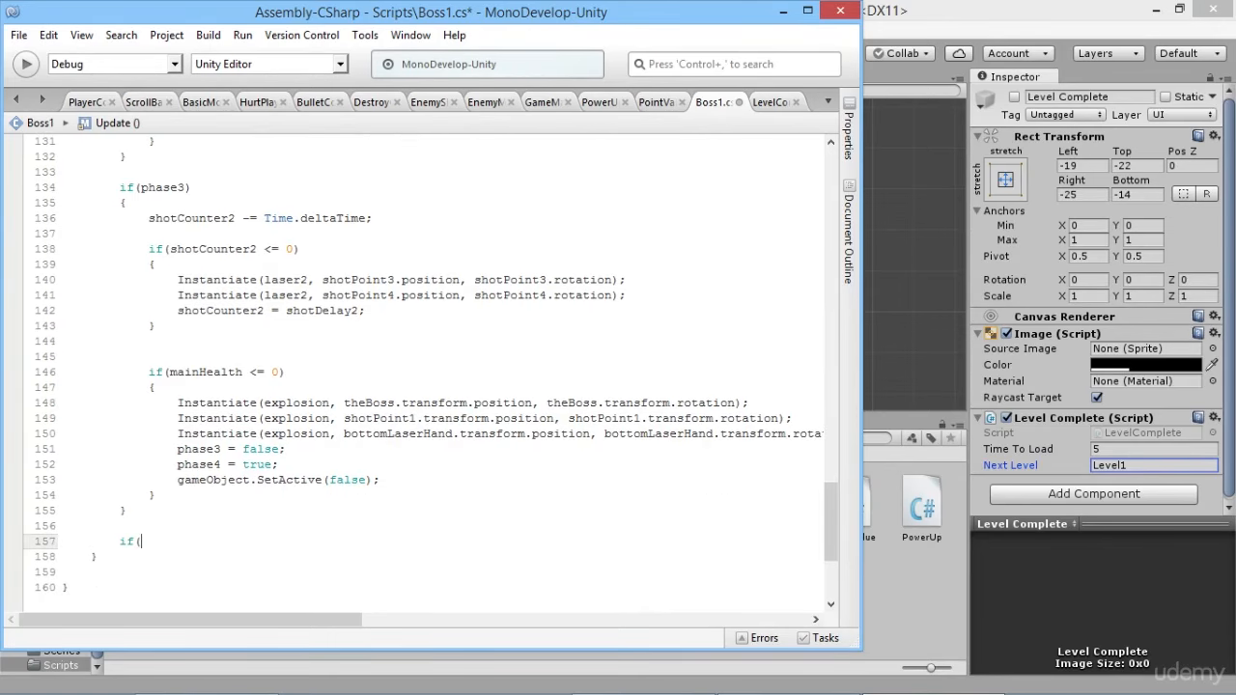
pyautogui.write('phase4)')
pyautogui.press('Return')
pyautogui.write('{')
pyautogui.press('Return')
pyautogui.press('Return')
pyautogui.write('}')
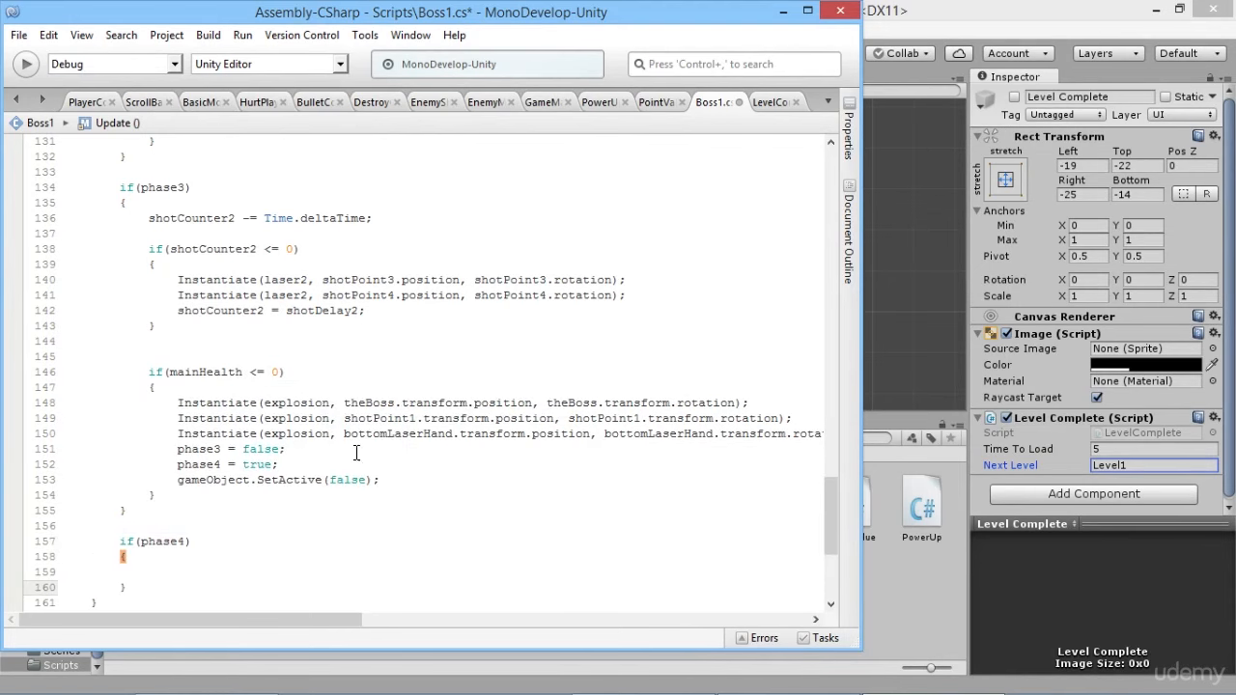
# Declare a public float timeToLevelWin directly below the levelWinScreen variable.
pyautogui.scroll(20, 356, 453)
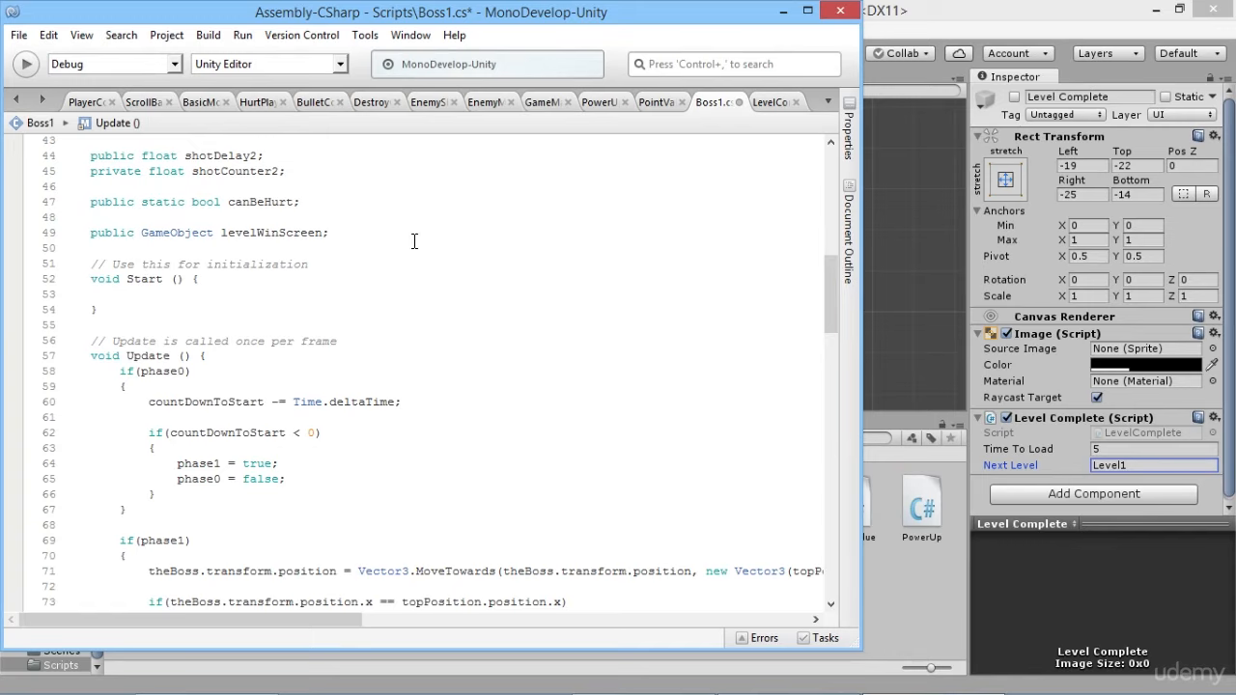
pyautogui.click(414, 240)
pyautogui.press('Return')
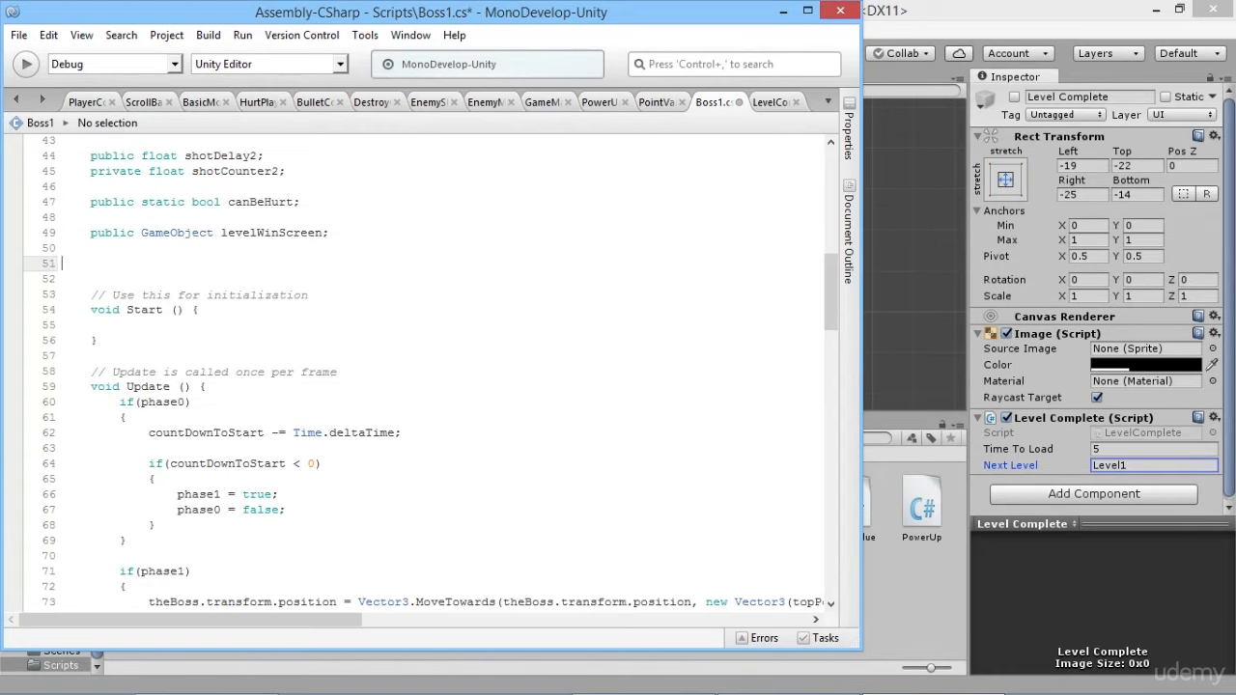
pyautogui.press('BackSpace')
pyautogui.write('public float ')
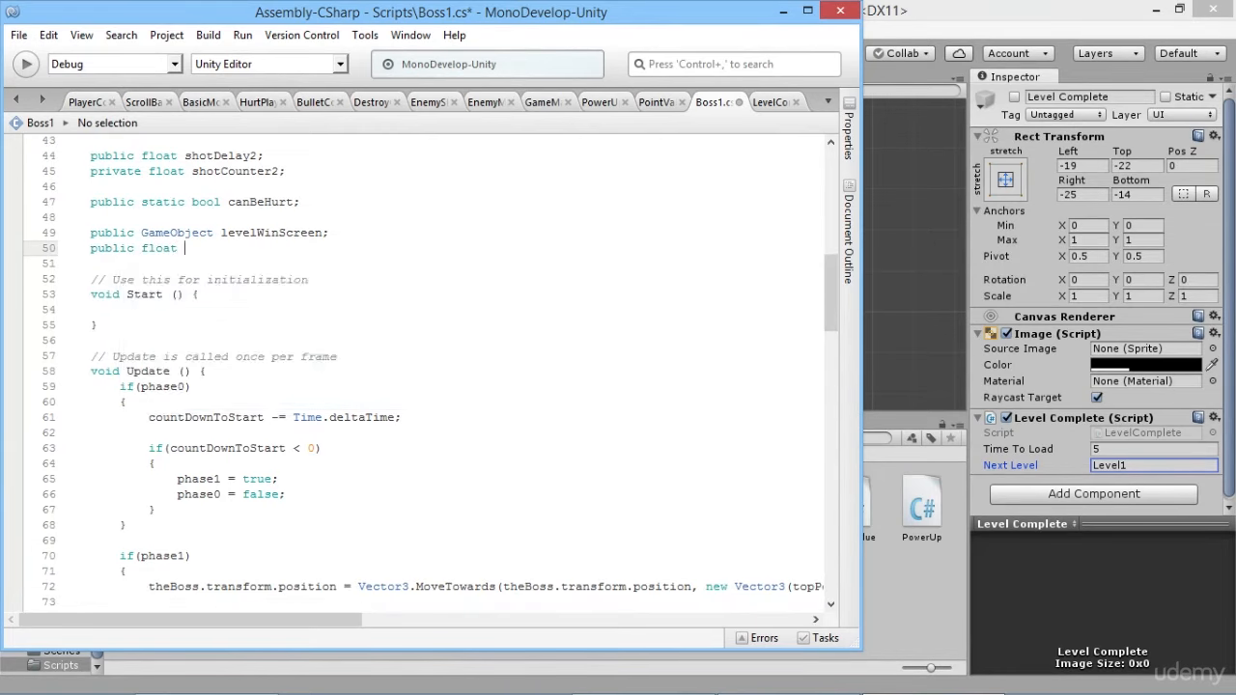
pyautogui.write('(time')
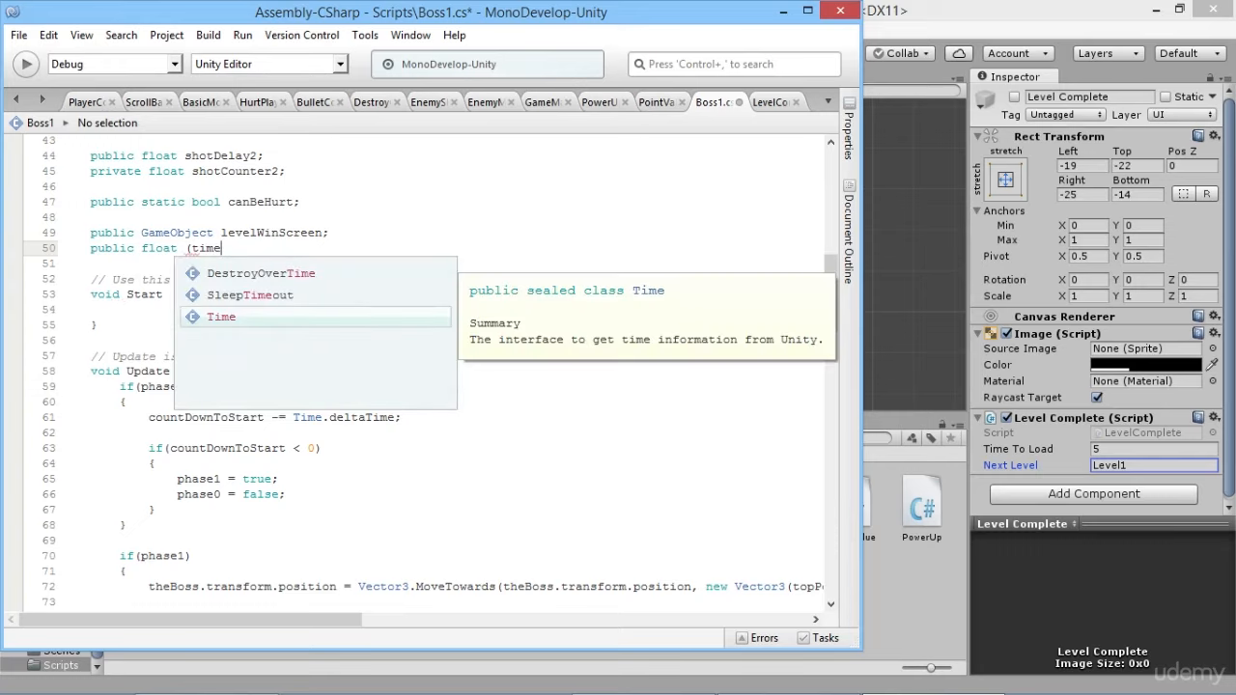
pyautogui.press('BackSpace')
pyautogui.press('BackSpace')
pyautogui.press('BackSpace')
pyautogui.press('BackSpace')
pyautogui.press('BackSpace')
pyautogui.write('timeTo')
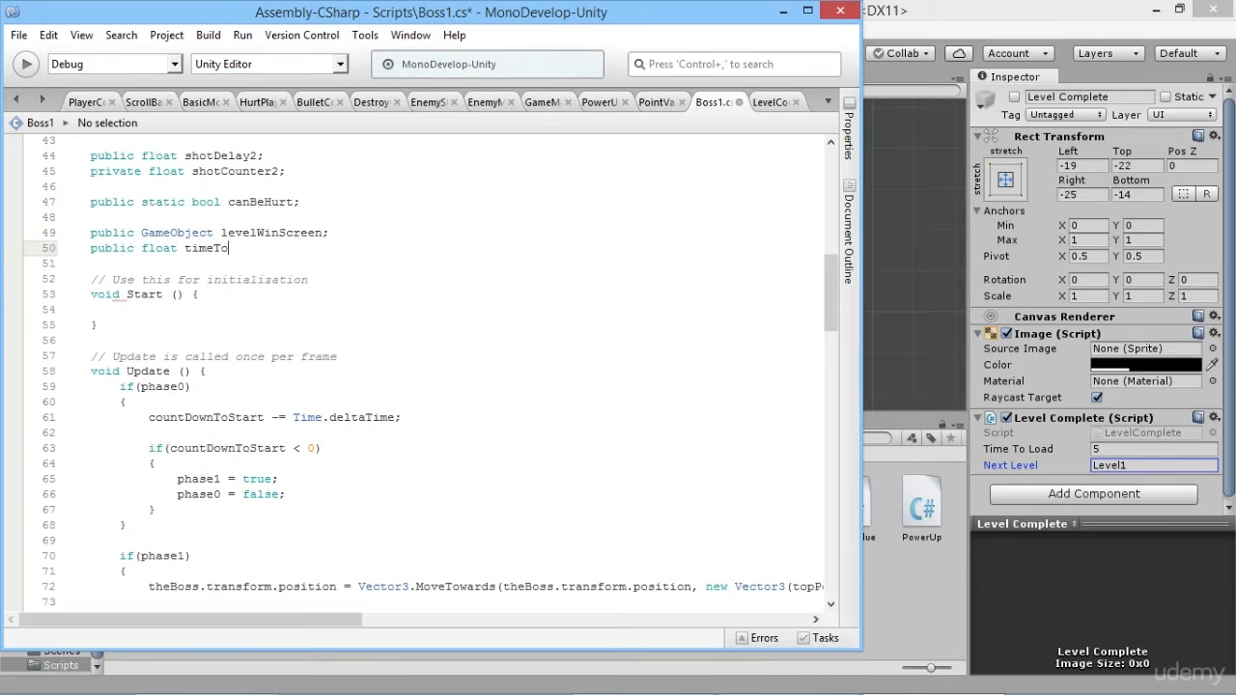
pyautogui.write('LevelWin;')
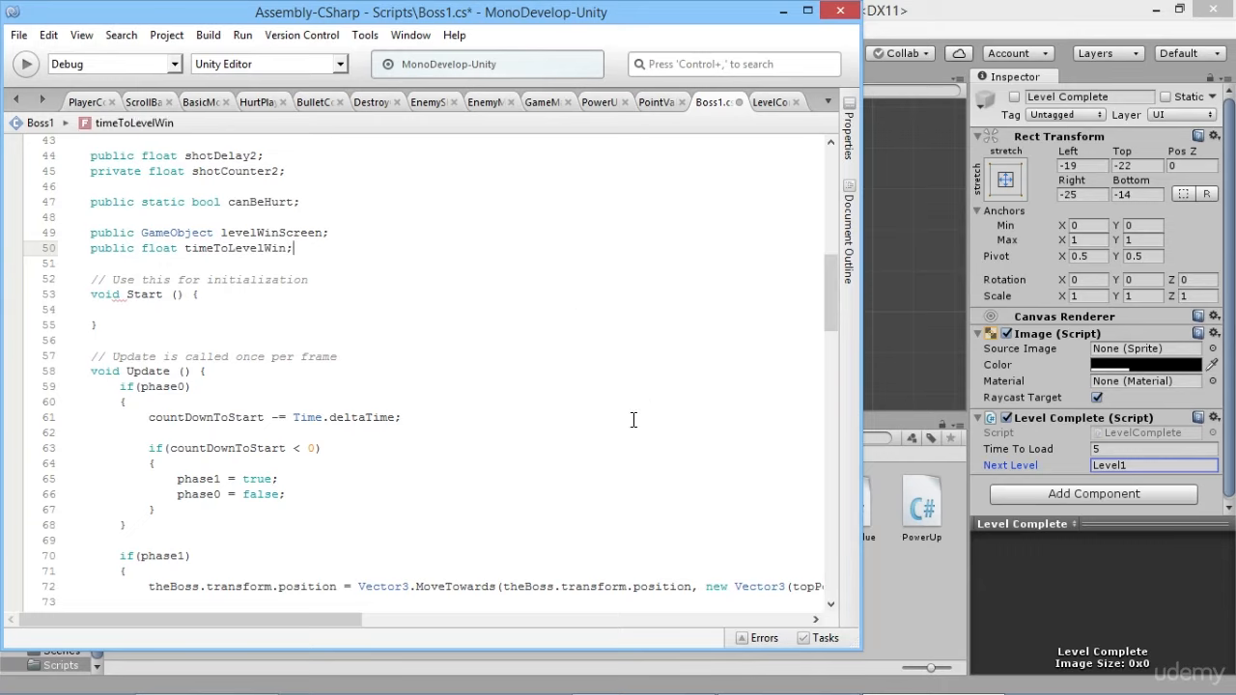
# Inside the phase4 block, add the countdown statement timeToLevelWin -= Time.deltaTime;.
pyautogui.scroll(-20, 643, 411)
pyautogui.click(149, 328)
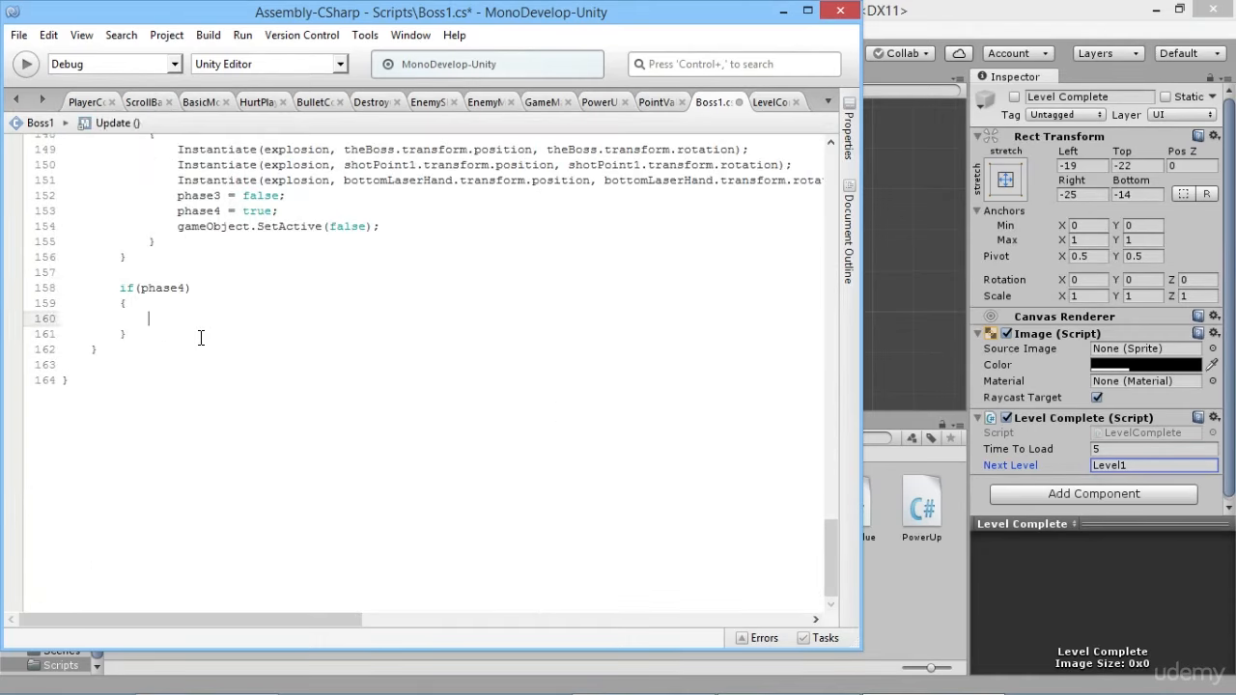
pyautogui.write('timeToLevelWin -= Time.d')
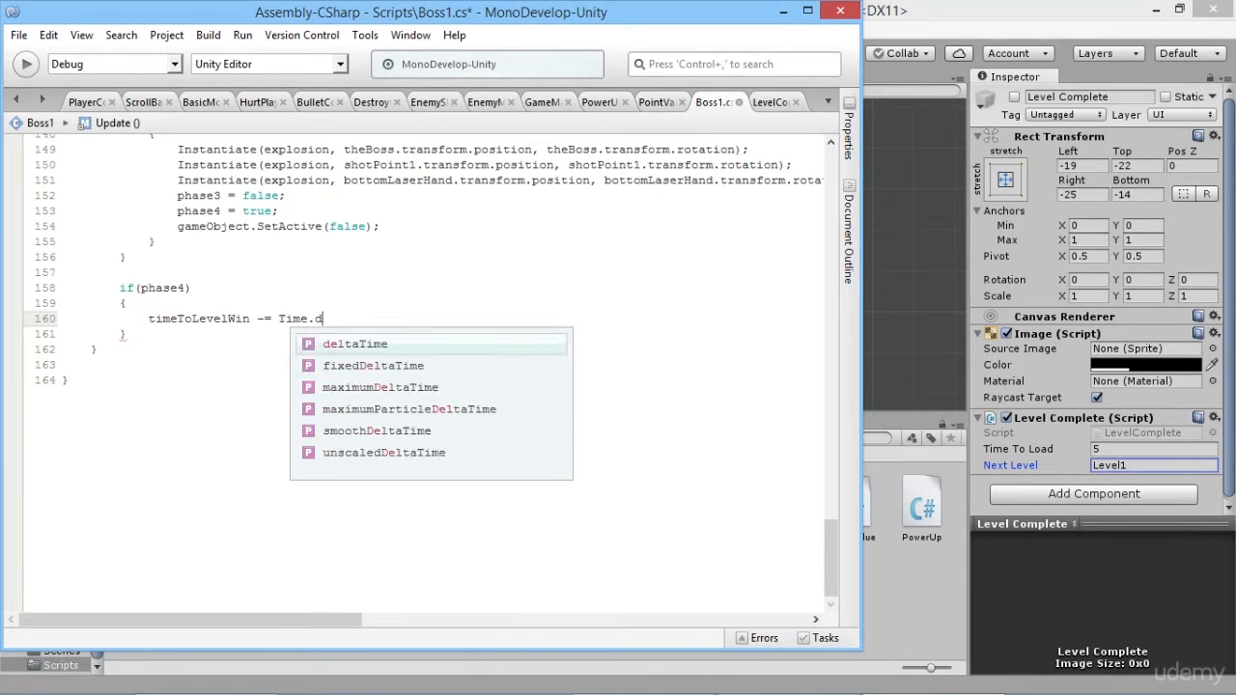
pyautogui.write('eltaTime;')
# Below the countdown in the phase4 block, add an empty nested if block checking timeToLevelWin <= 0.
pyautogui.press('Return')
pyautogui.press('Return')
pyautogui.write('if(timeToLevelWin')
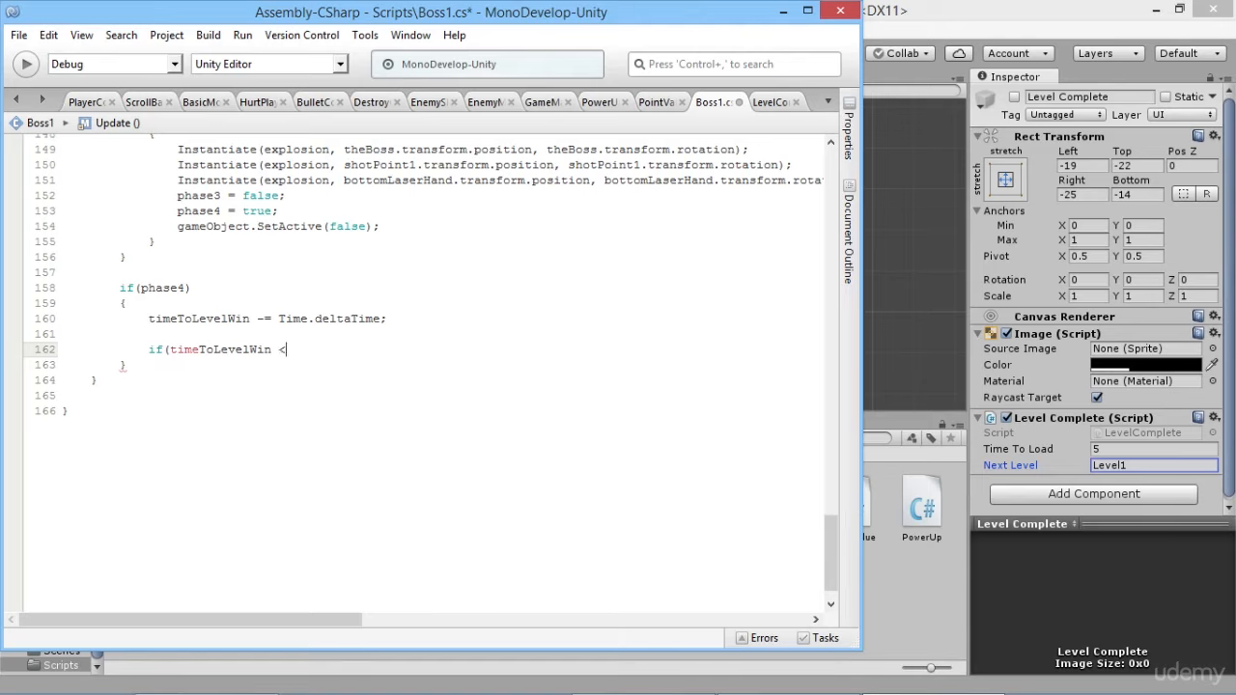
pyautogui.write(' <= 0)')
pyautogui.press('Return')
pyautogui.write('{')
pyautogui.press('Return')
pyautogui.press('Return')
pyautogui.write('}')
pyautogui.press('Up')
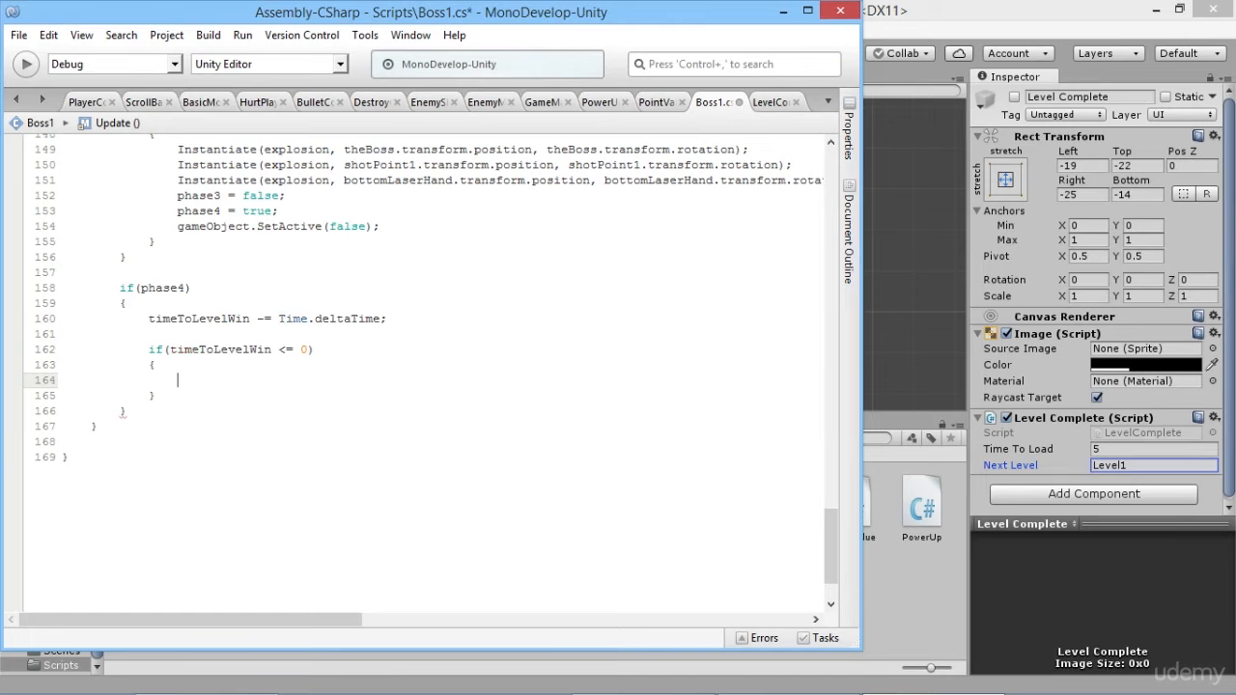
# Activate the win screen inside the timeToLevelWin if block with levelWinScreen.SetActive(true);.
pyautogui.write('leve')
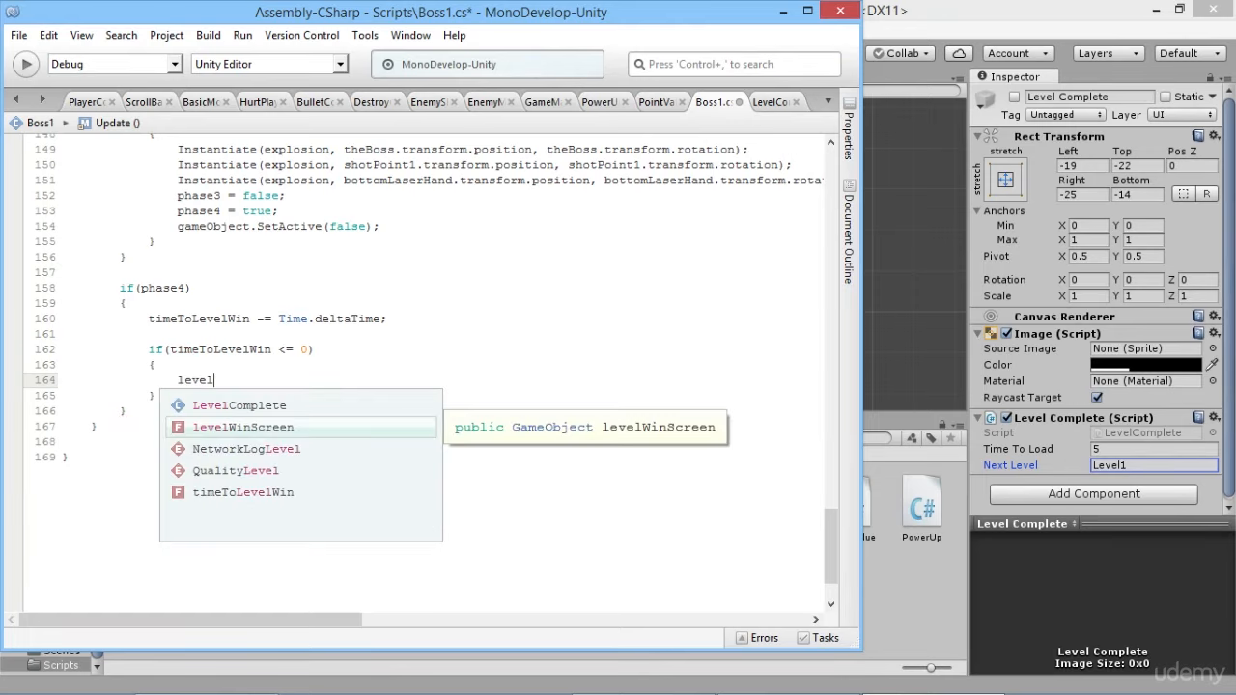
pyautogui.write('l')
pyautogui.press('Return')
pyautogui.write('.set')
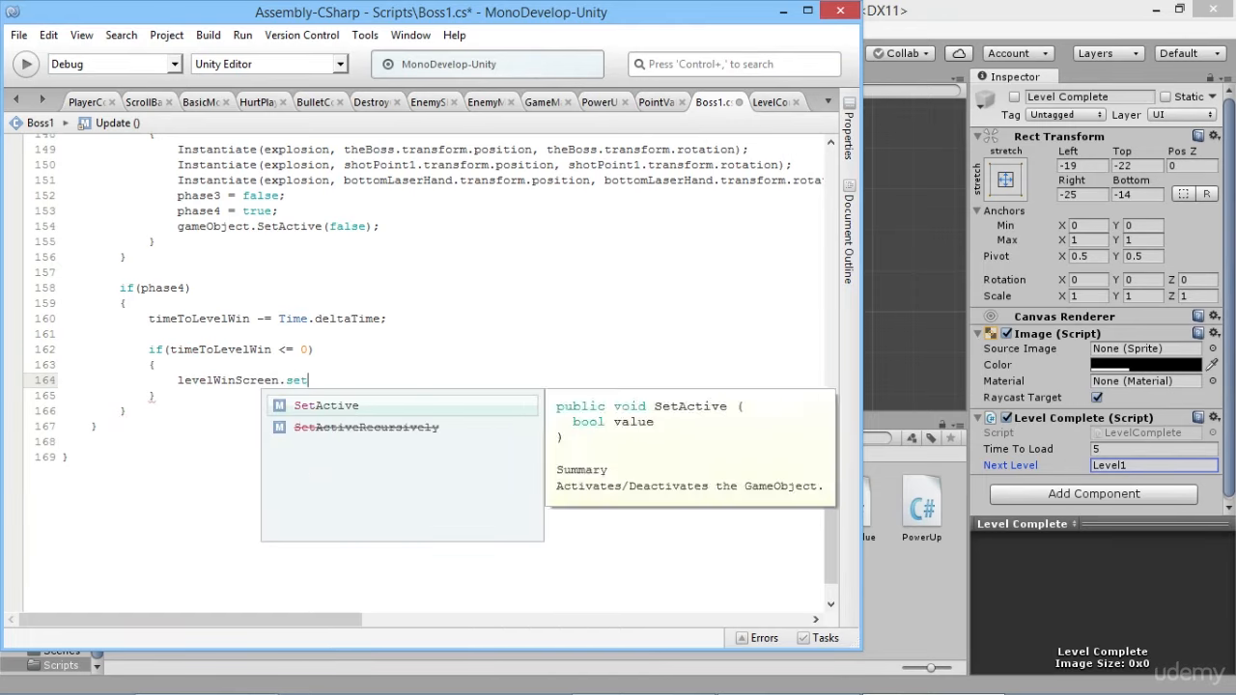
pyautogui.press('Return')
pyautogui.write('(t')
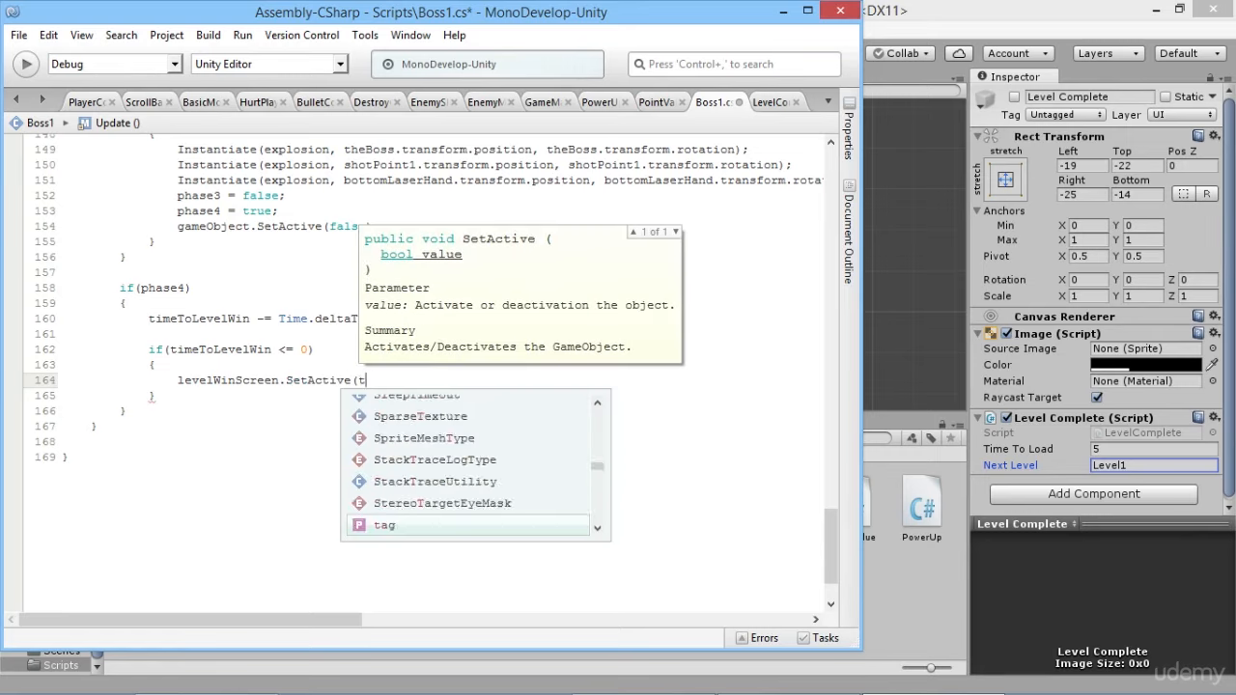
pyautogui.write('rue);')
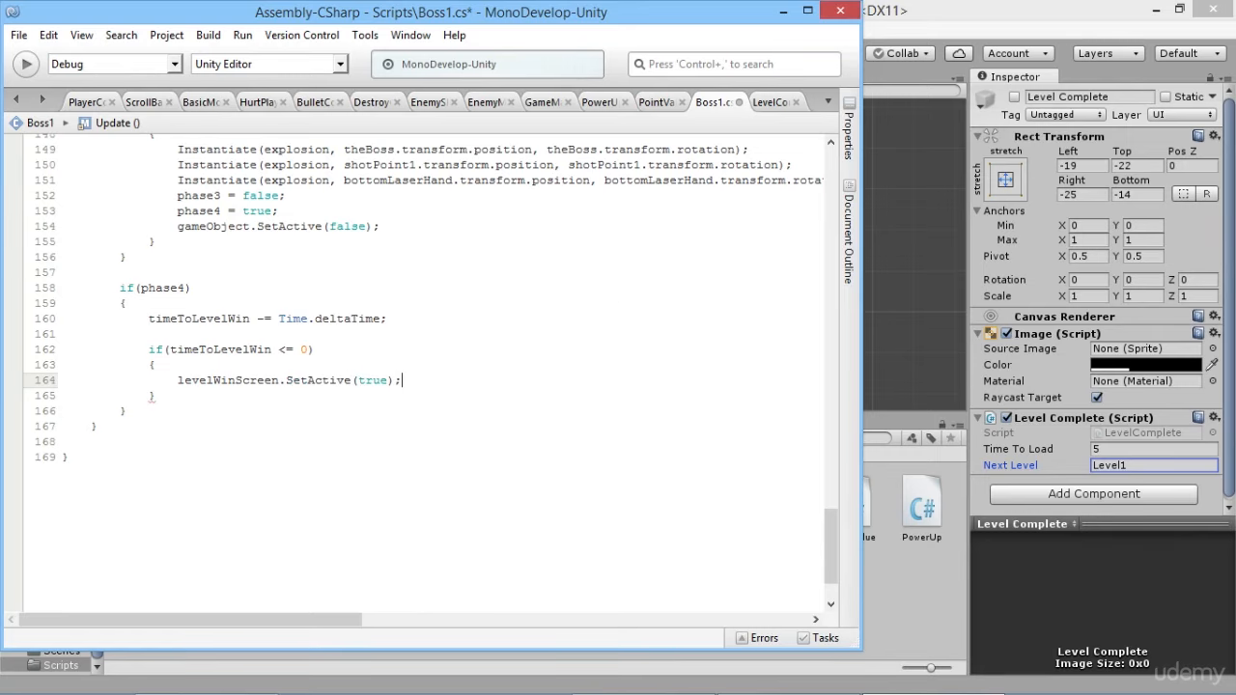
# Add gameObject.SetActive(false); below the win screen activation line and save the Boss1 script.
pyautogui.press('Return')
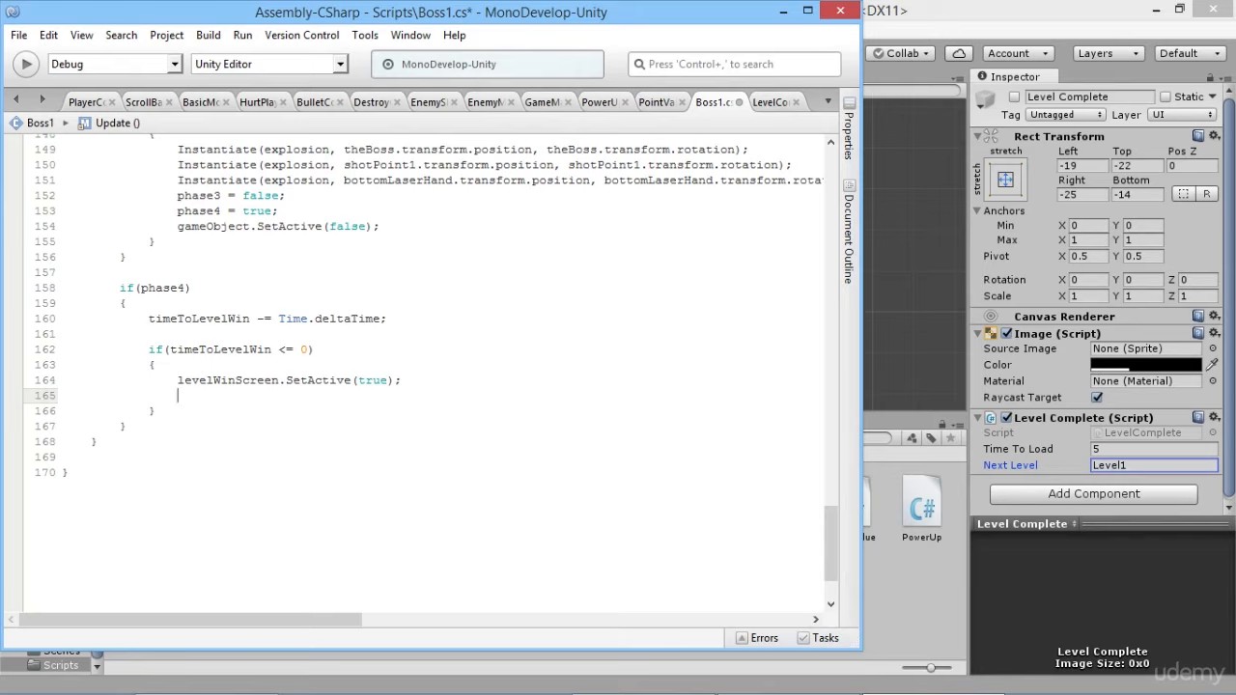
pyautogui.write('gameObject.se')
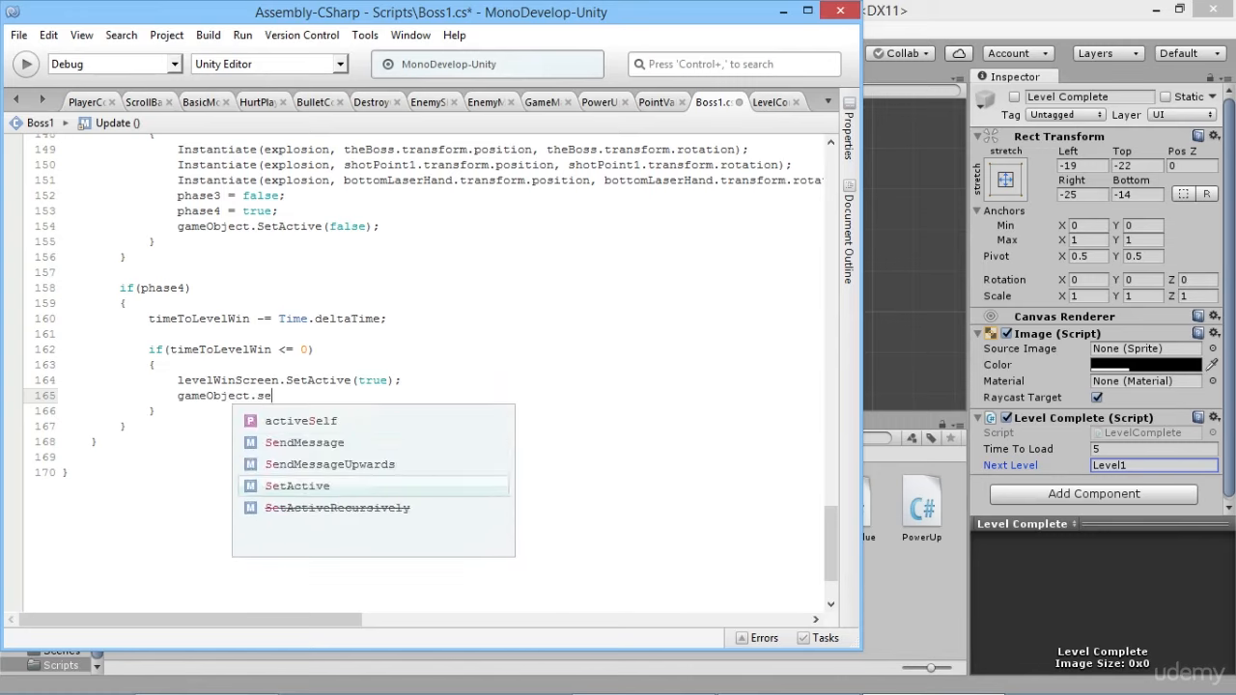
pyautogui.press('Return')
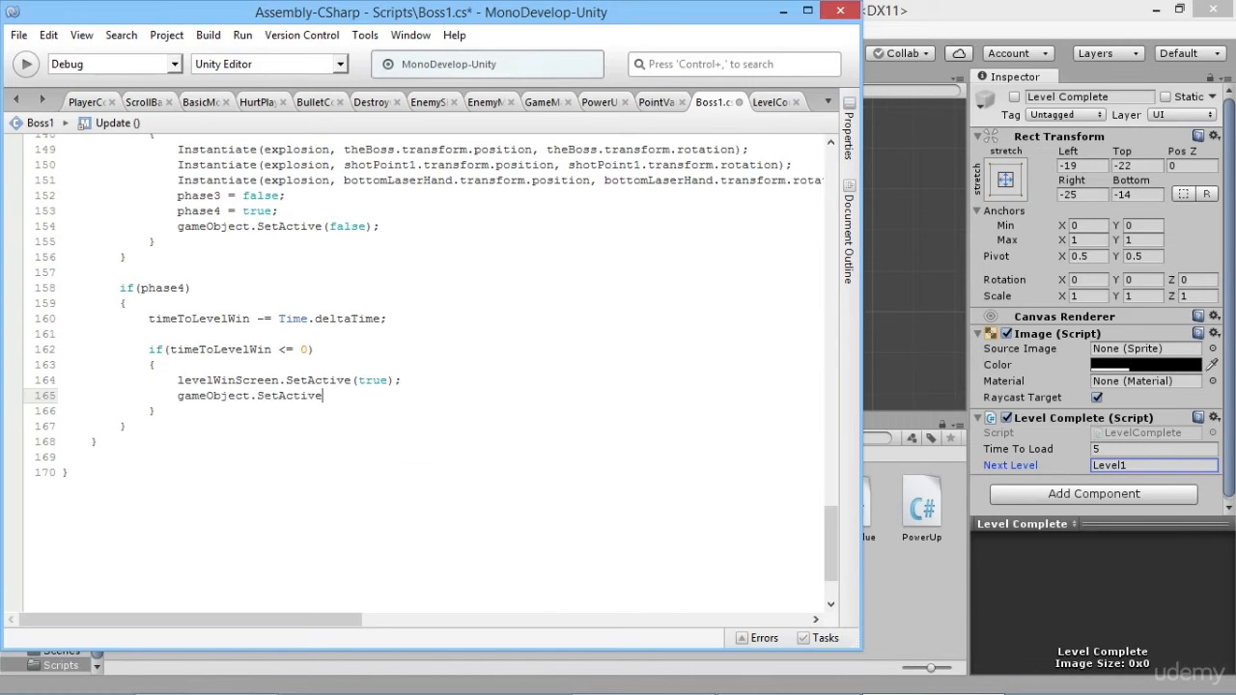
pyautogui.write('(f')
pyautogui.press('Return')
pyautogui.write(');')
pyautogui.hotkey('ctrl', 's')
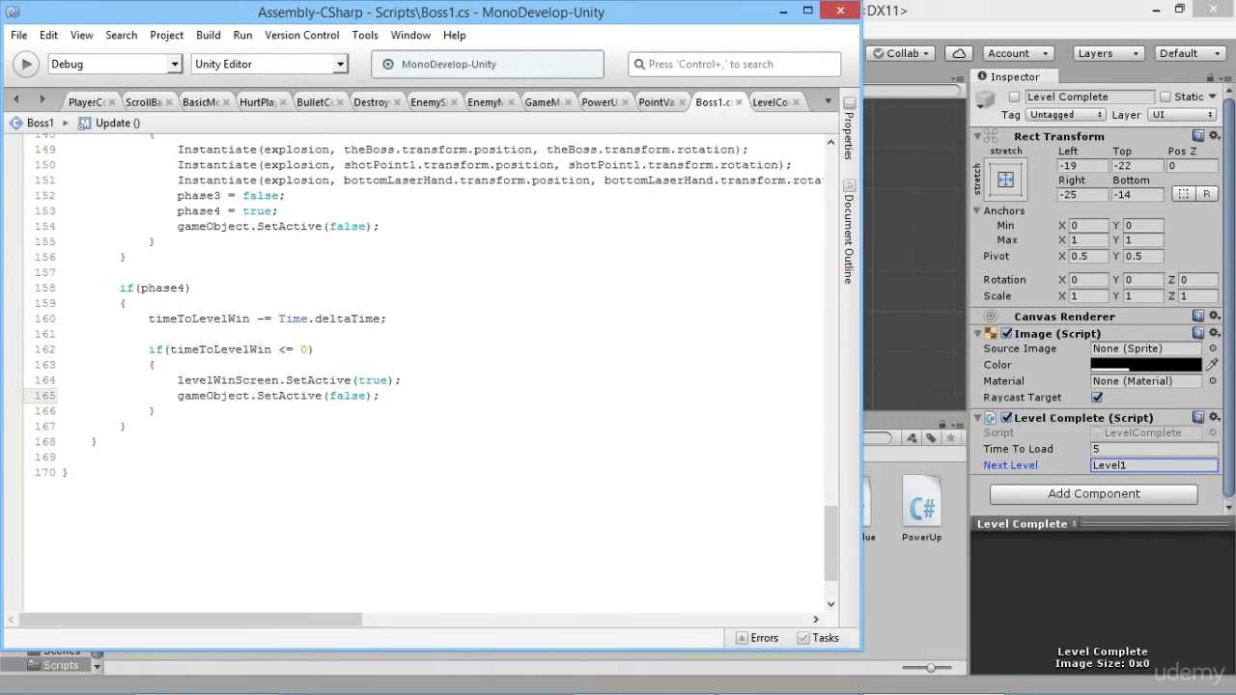
# In Unity, set the Boss Battle object's Time To Level Win to 3, assign Level Complete as its Level Win Screen, and save the scene.
pyautogui.click(956, 10)
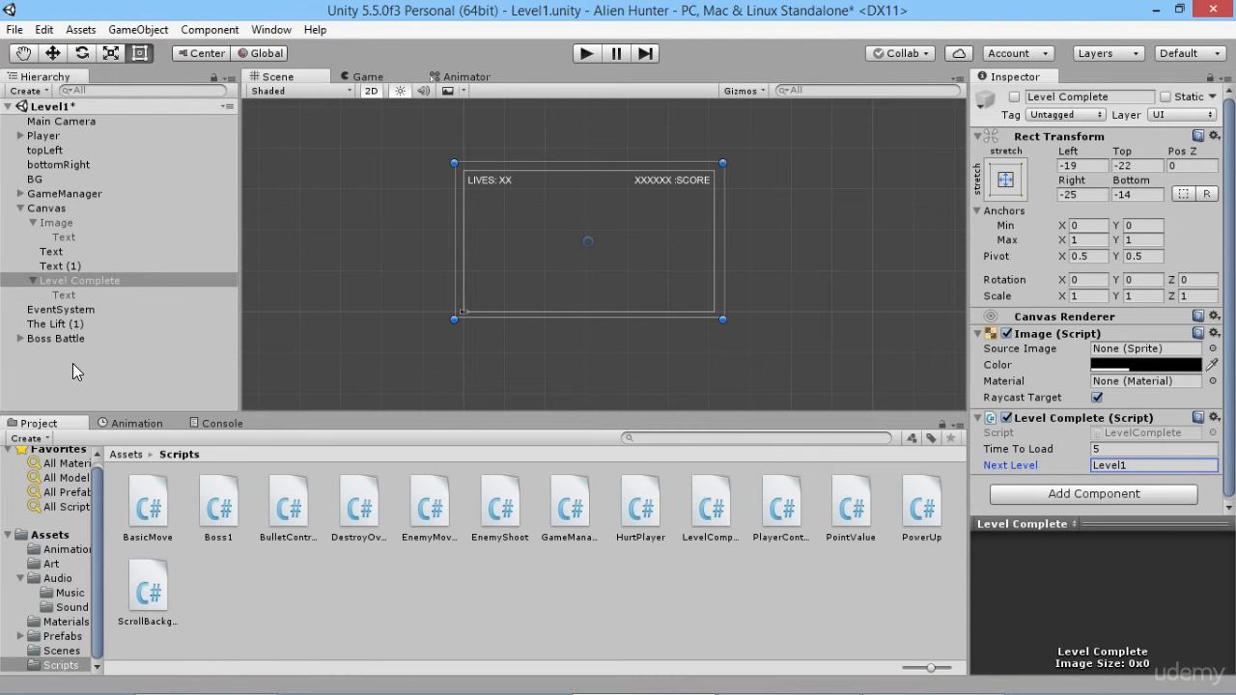
pyautogui.click(62, 340)
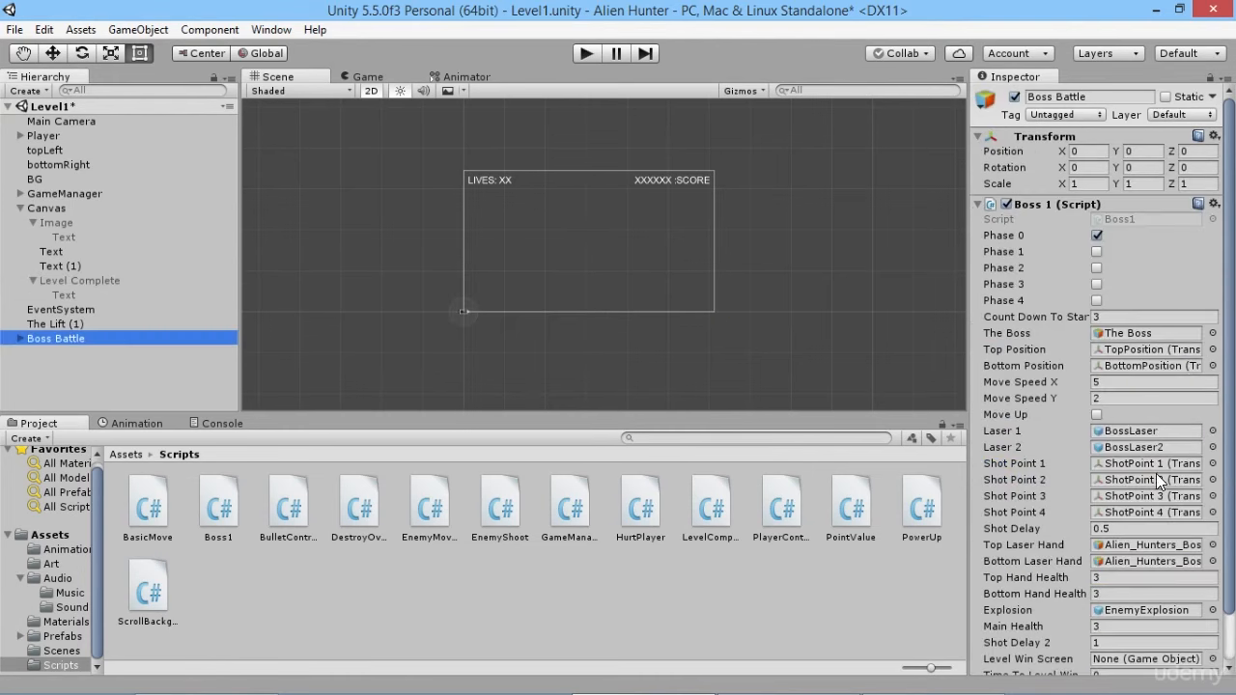
pyautogui.scroll(-2, 1156, 473)
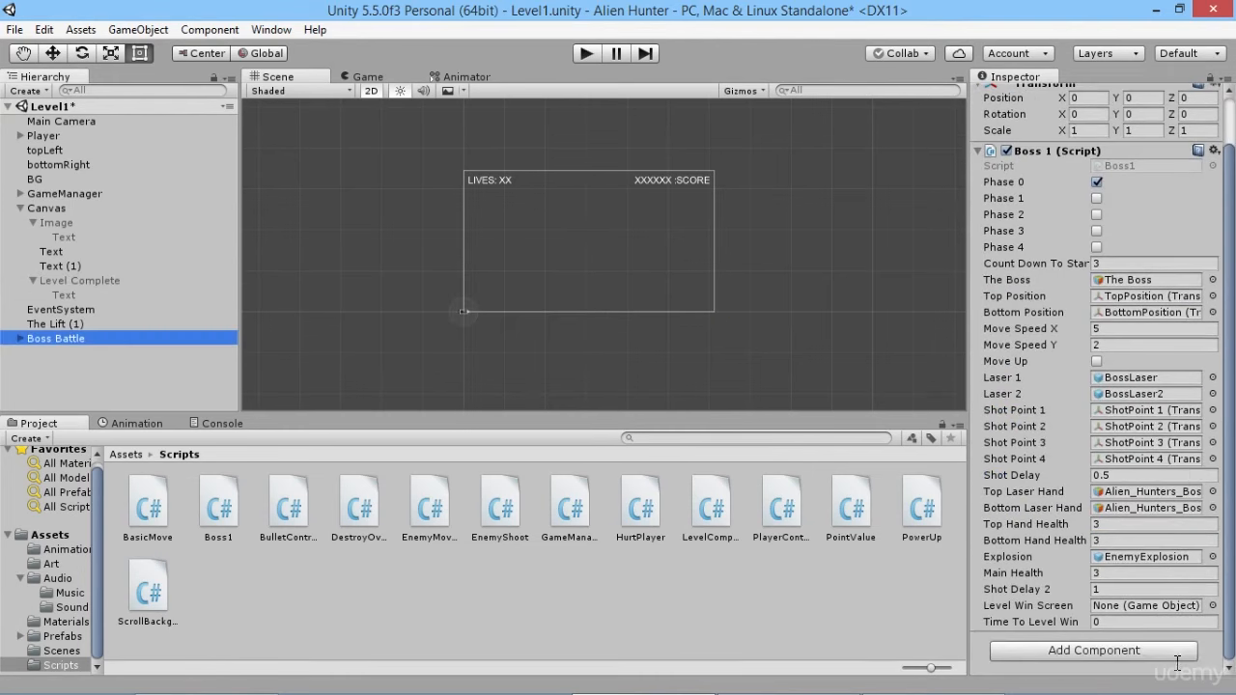
pyautogui.click(1173, 623)
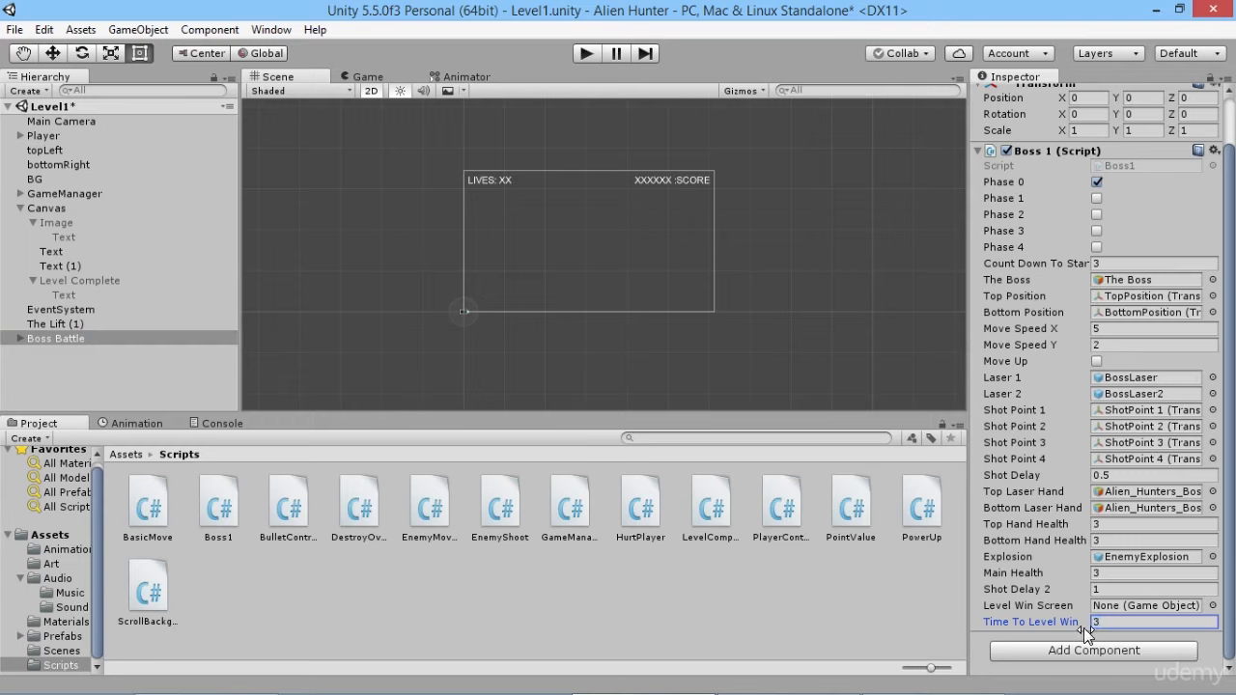
pyautogui.moveTo(79, 281); pyautogui.dragTo(1146, 605)
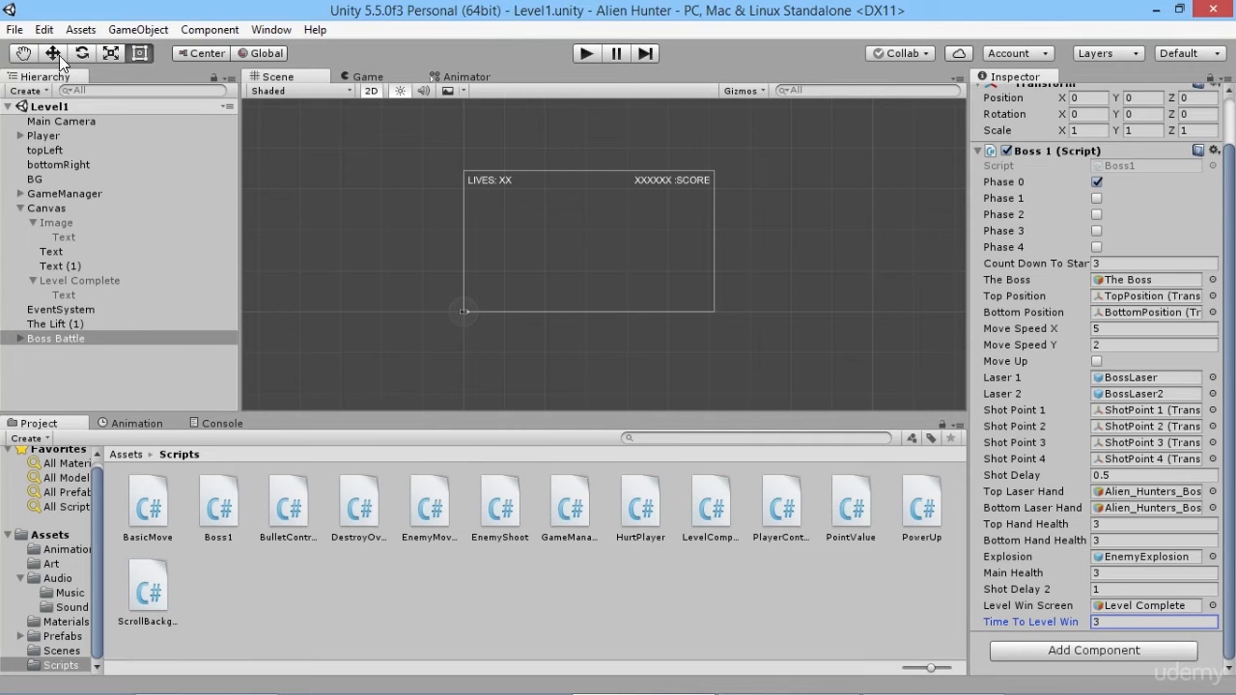
# Add the open Level1 scene to the build's scene list and close the build settings.
pyautogui.click(14, 29)
pyautogui.click(67, 209)
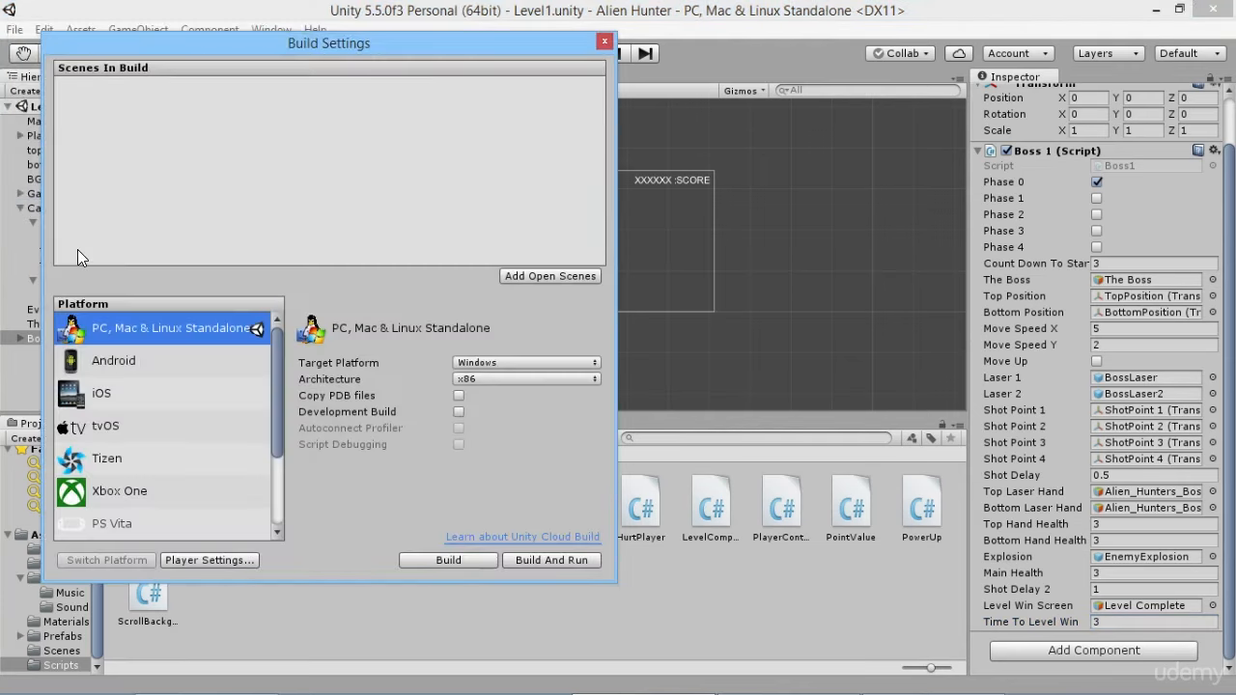
pyautogui.click(567, 278)
pyautogui.click(604, 40)
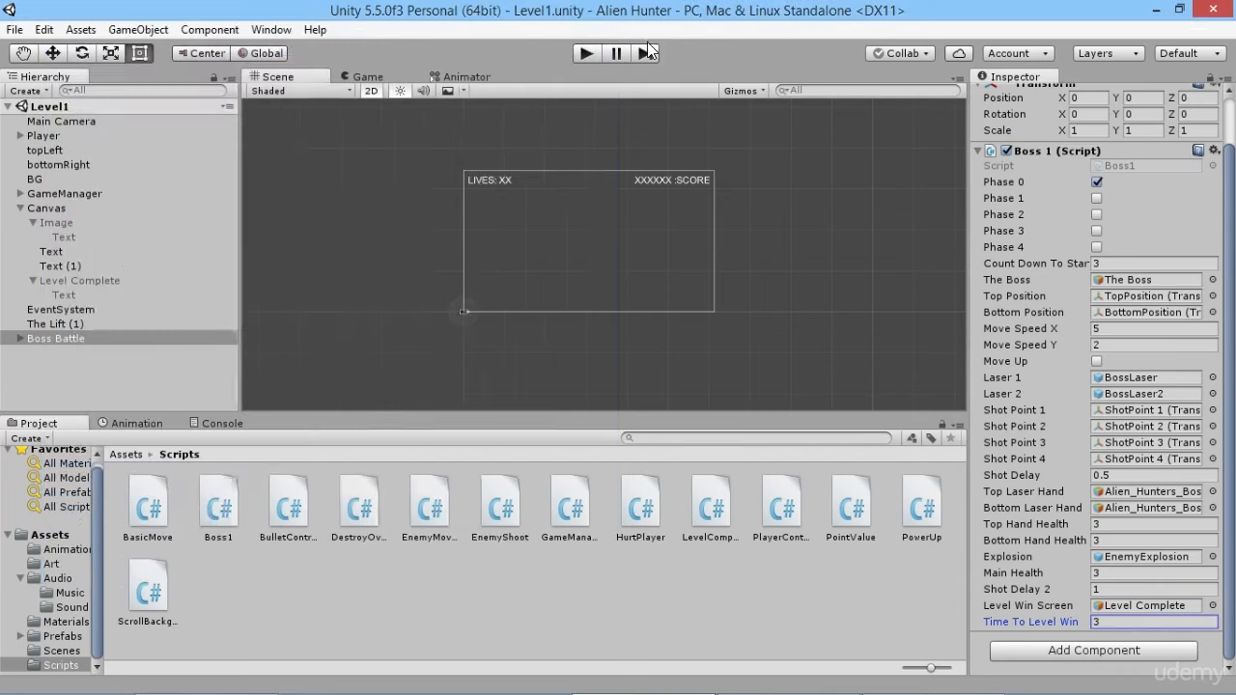
# Play-test Level1, steering the ship and shooting the boss through its phases until it is destroyed.
pyautogui.click(587, 54)
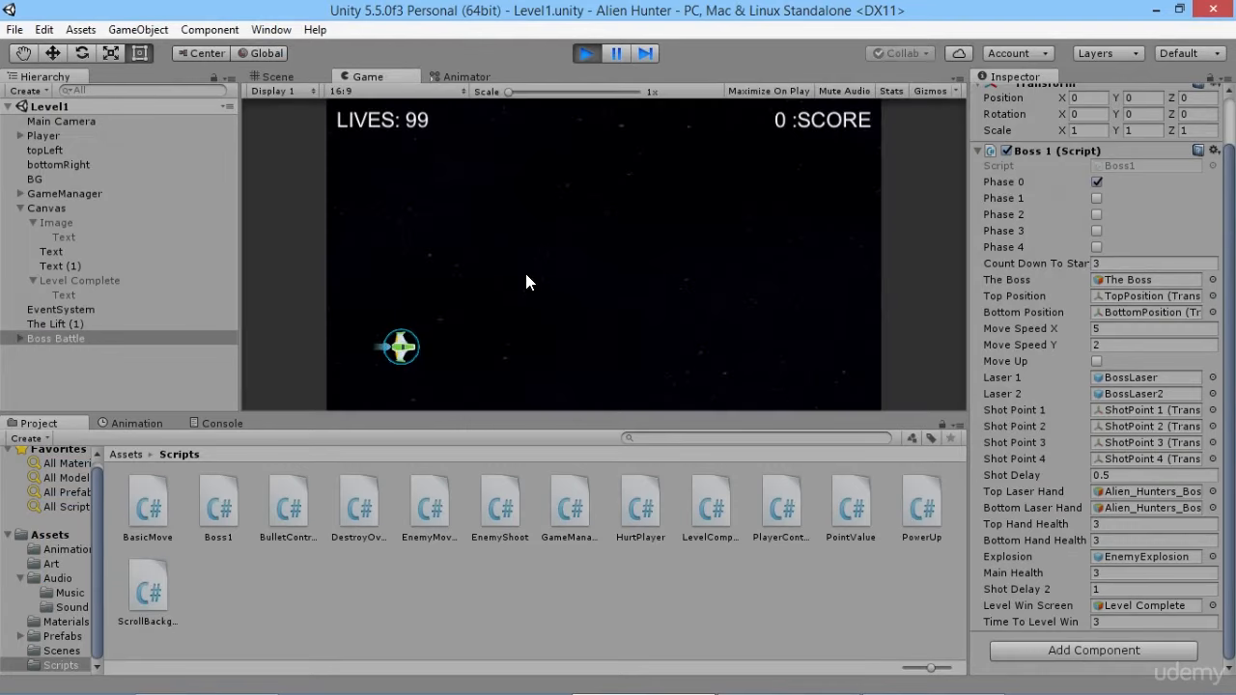
pyautogui.moveTo(691, 349)
pyautogui.mouseDown()
pyautogui.moveTo(605, 357)
pyautogui.moveTo(665, 328)
pyautogui.moveTo(648, 309)
pyautogui.moveTo(659, 305)
pyautogui.moveTo(648, 315)
pyautogui.mouseUp()
pyautogui.press('s')
pyautogui.press('d')
pyautogui.press('s')
pyautogui.press('w')
pyautogui.press('s')
pyautogui.press('w')
pyautogui.press('s')
pyautogui.press('w')
pyautogui.press('d')
pyautogui.press('w')
pyautogui.press('a')
pyautogui.press('w')
pyautogui.press('a')
pyautogui.press('w')
pyautogui.press('d')
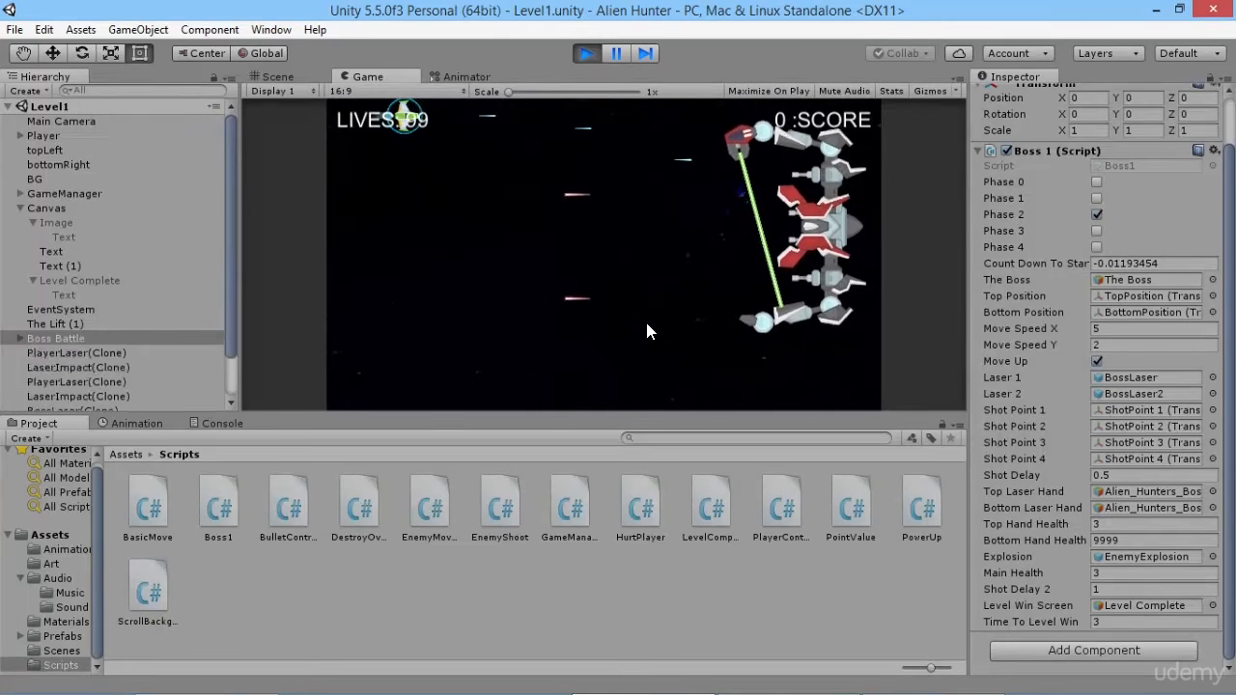
pyautogui.press('s')
pyautogui.press('s')
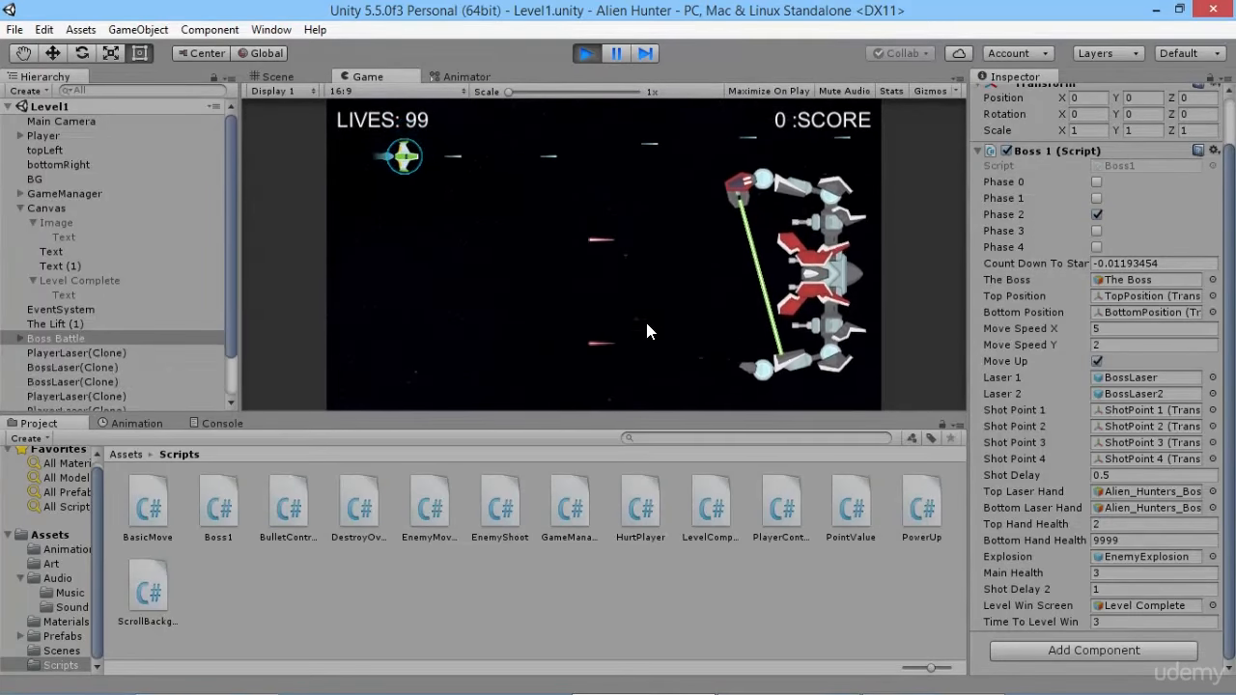
pyautogui.press('w')
pyautogui.press('d')
pyautogui.press('d')
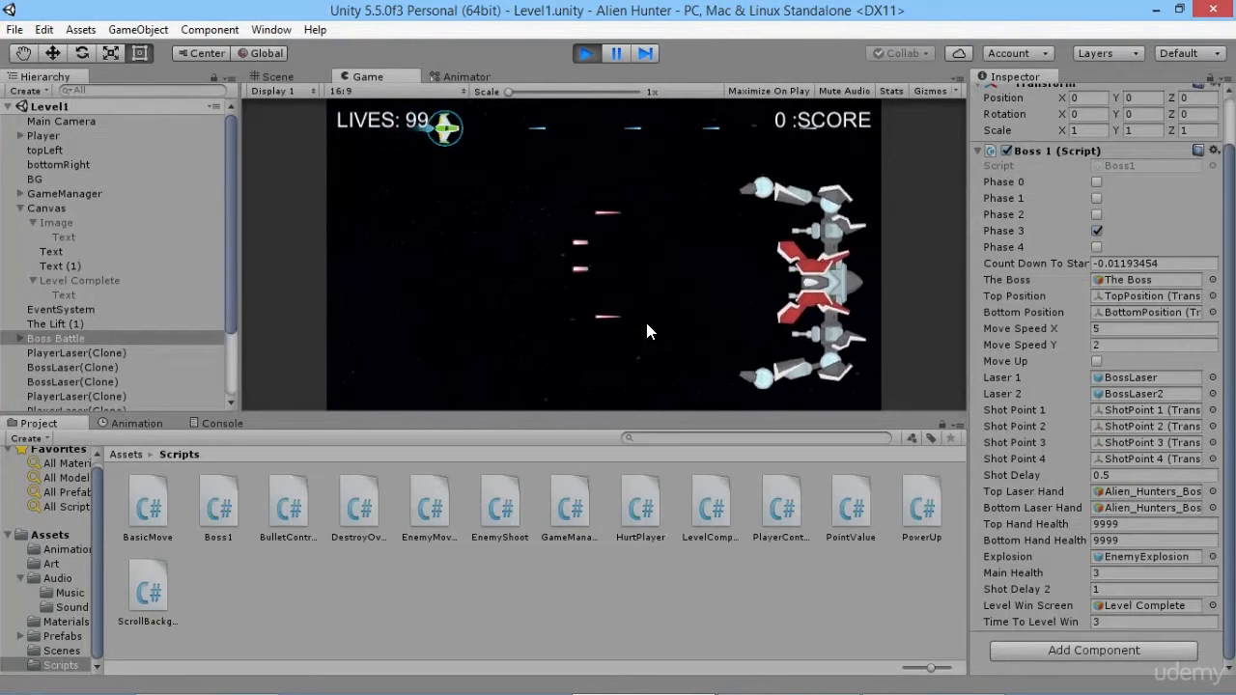
pyautogui.press('s')
pyautogui.press('a')
pyautogui.press('w')
pyautogui.press('s')
pyautogui.press('d')
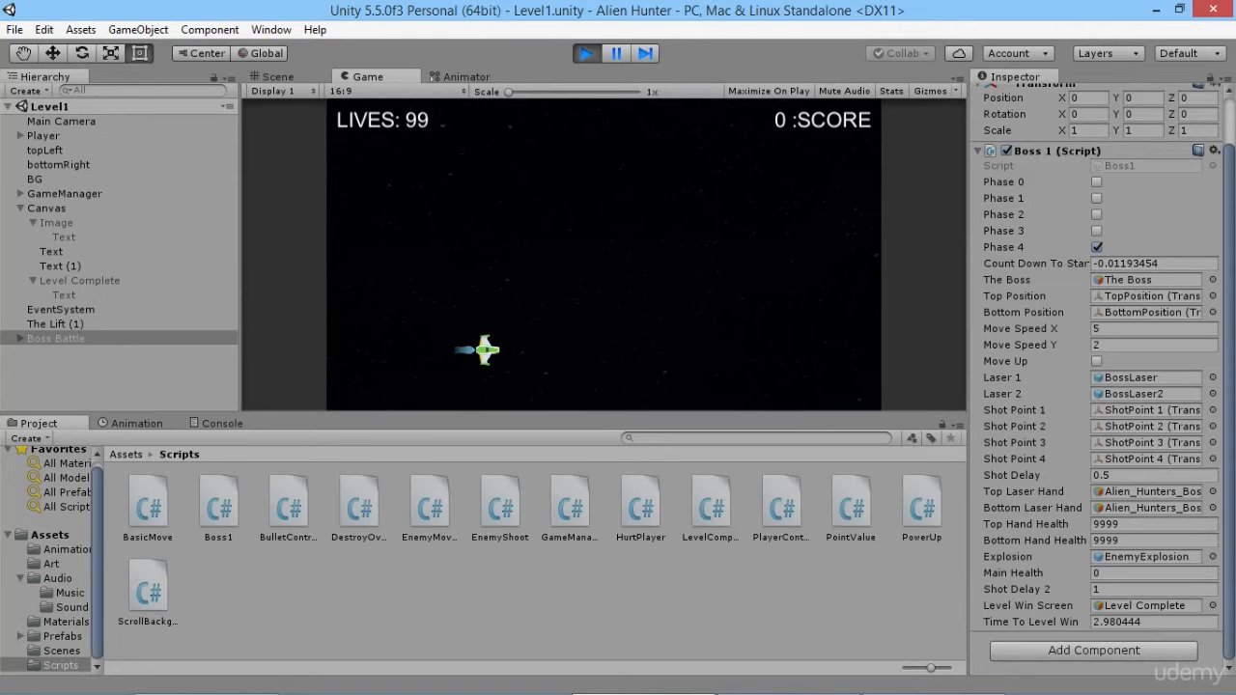
# In the Boss1 script, comment out gameObject.SetActive(false); in the mainHealth <= 0 block and save.
pyautogui.click(931, 680)
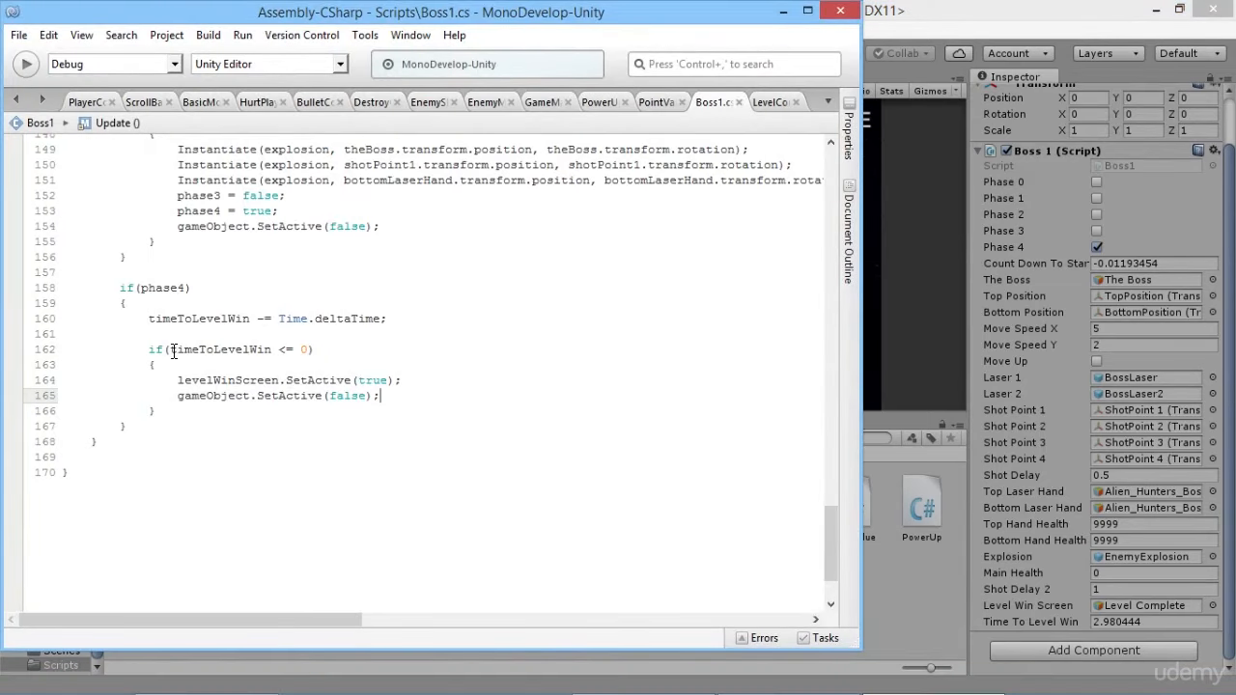
pyautogui.scroll(3, 252, 336)
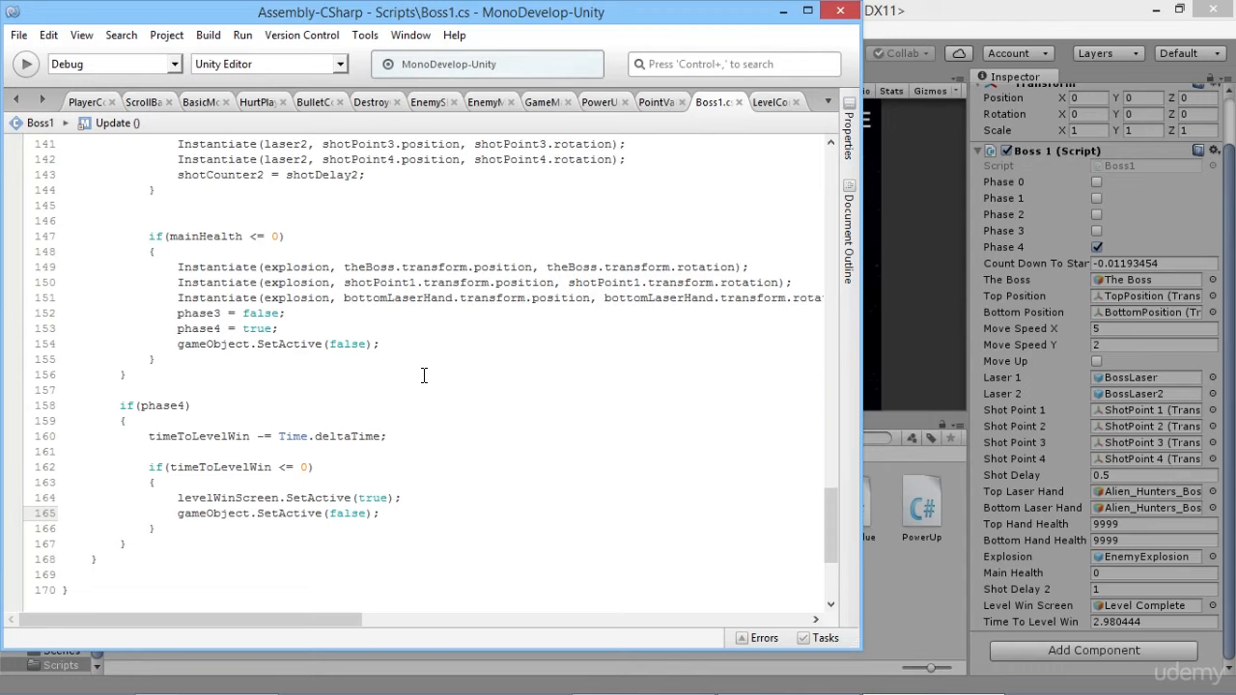
pyautogui.click(178, 344)
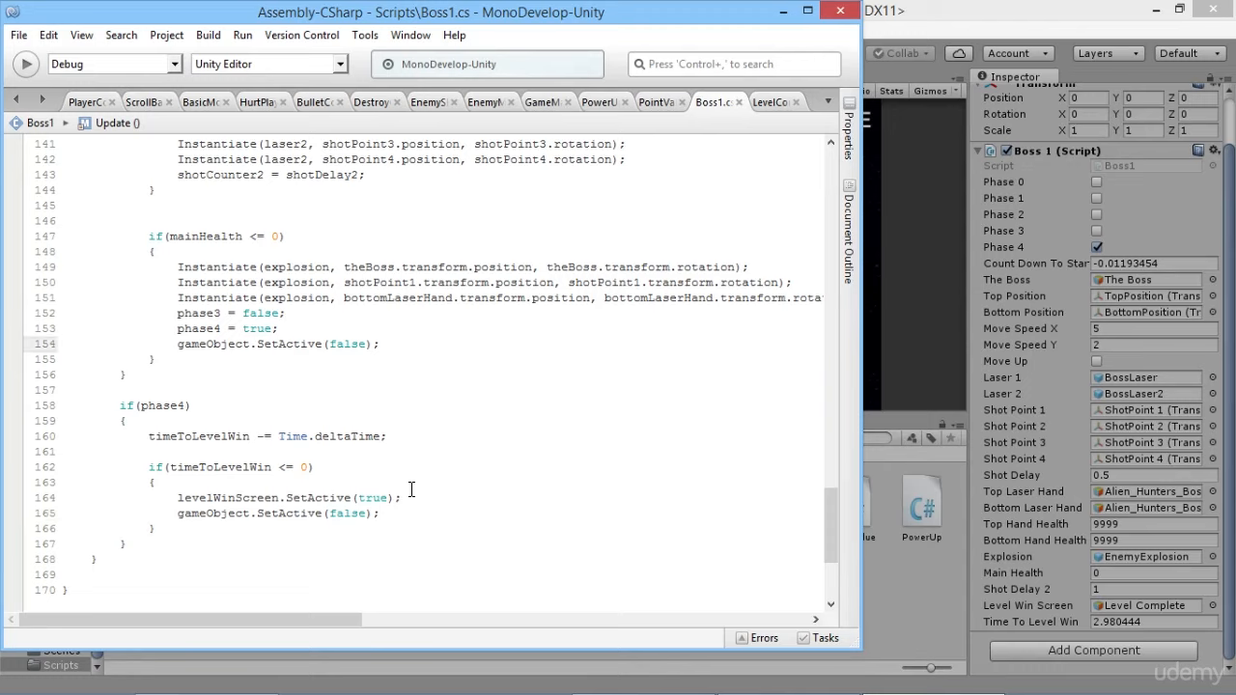
pyautogui.write('//')
pyautogui.hotkey('ctrl', 's')
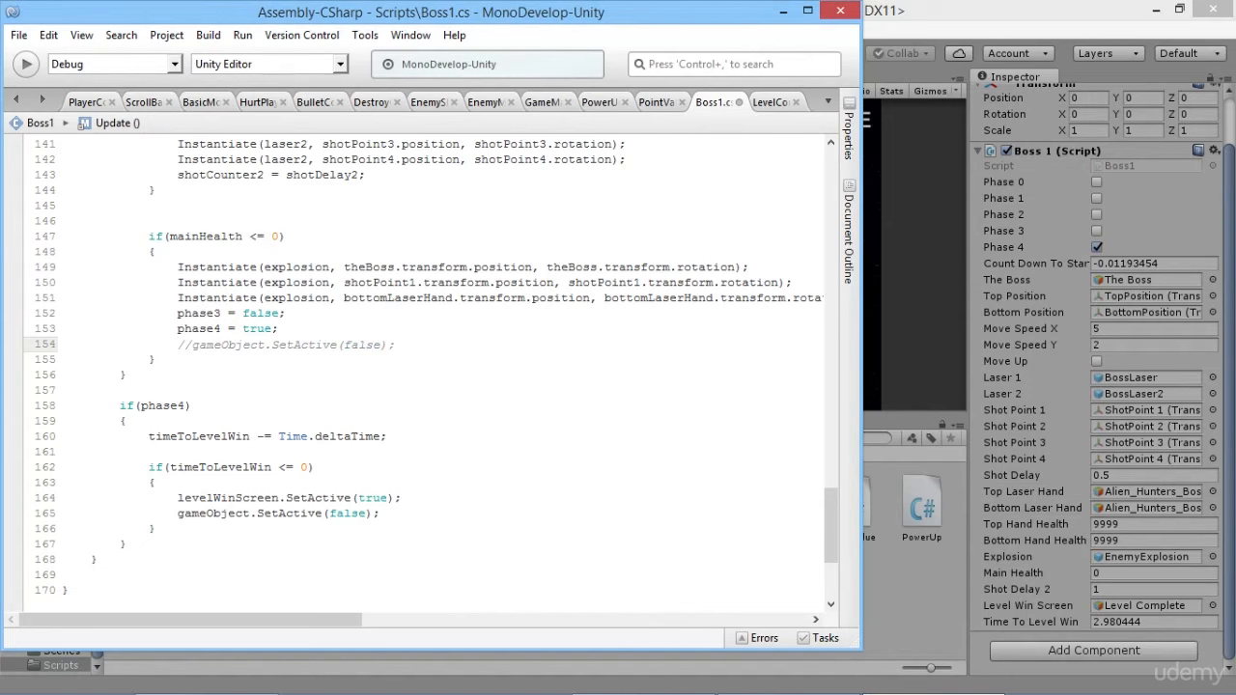
# Switch back to Unity, fly the ship around briefly, and end the running play session.
pyautogui.click(950, 44)
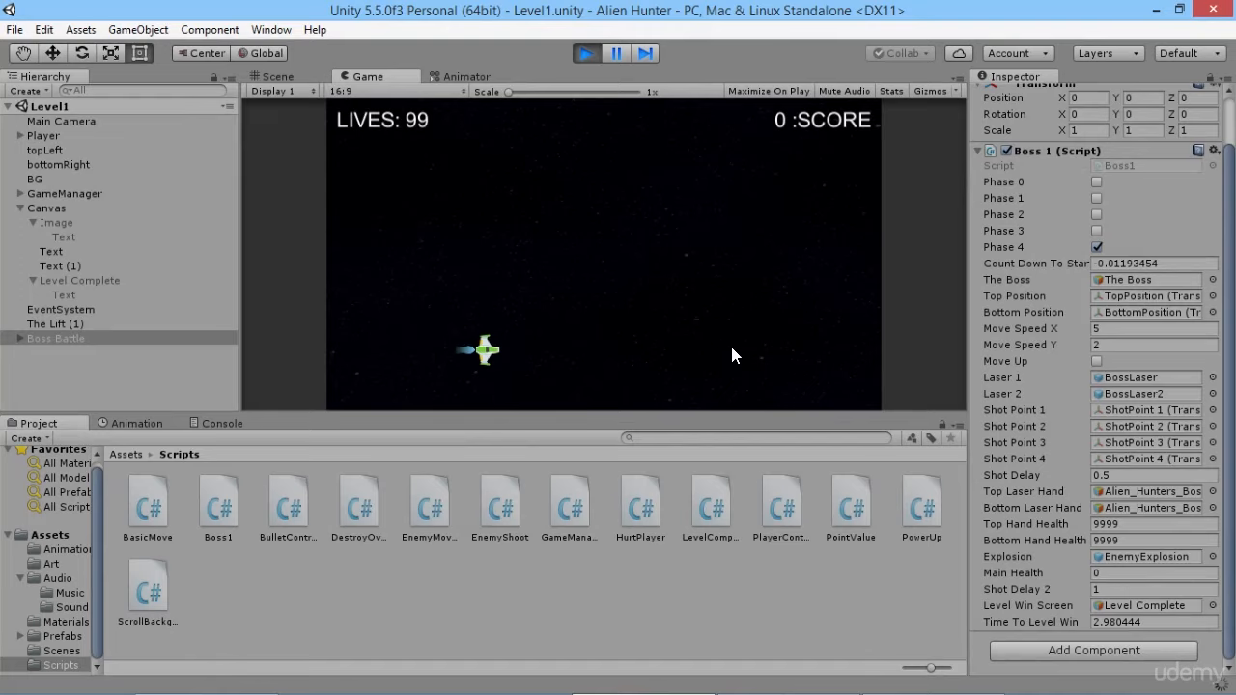
pyautogui.press('a')
pyautogui.press('w')
pyautogui.press('d')
pyautogui.press('s')
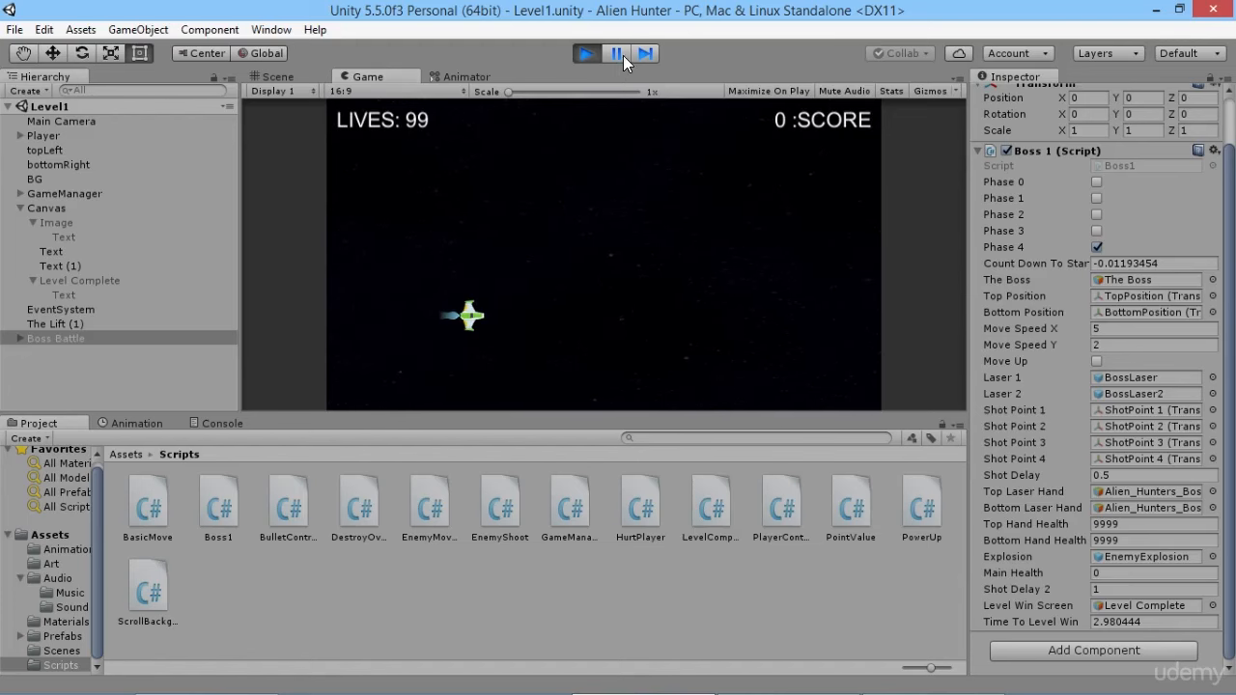
pyautogui.hotkey('ctrl', 'p')
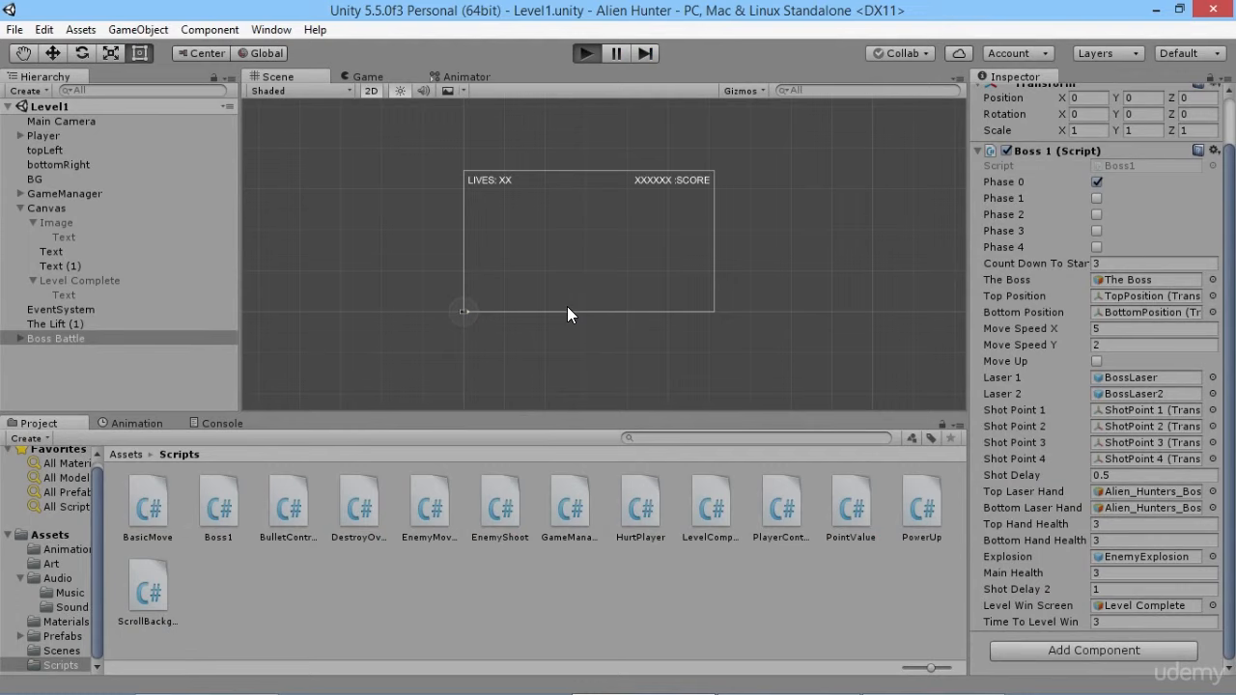
# Play-test the boss battle again until the level reloads after the boss's defeat, and stop play mode.
pyautogui.hotkey('ctrl', 'p')
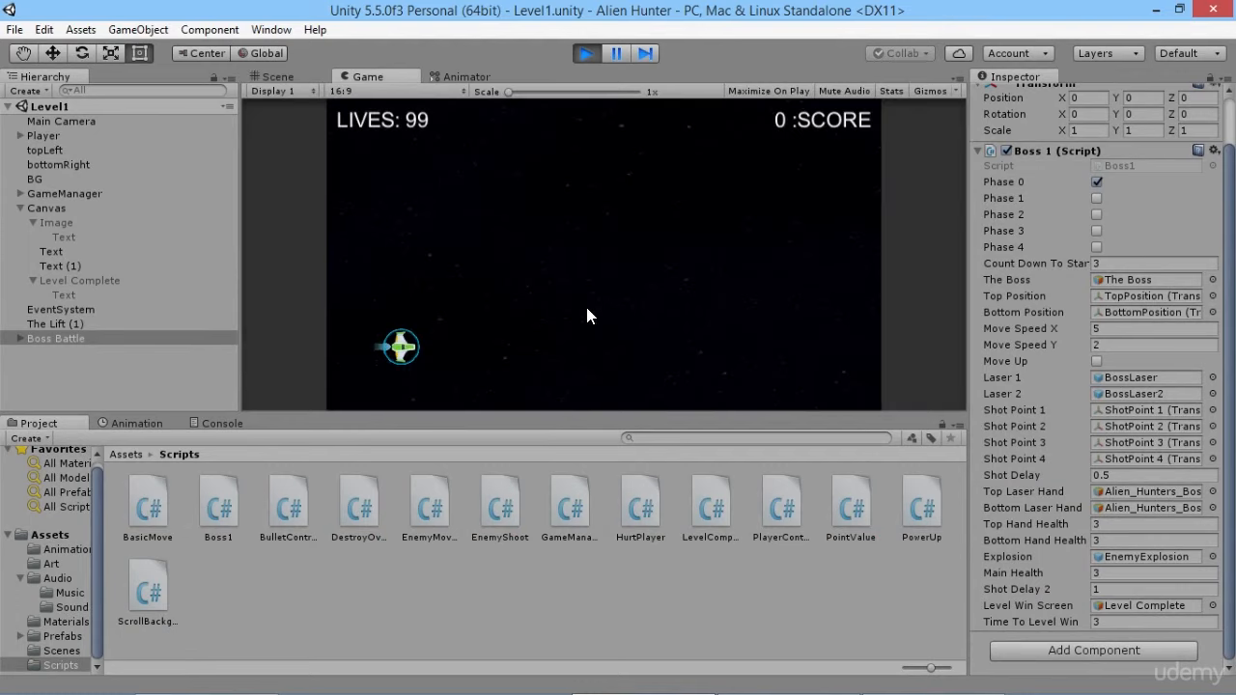
pyautogui.press('d')
pyautogui.click(618, 354)
pyautogui.press('s')
pyautogui.press('a')
pyautogui.press('s')
pyautogui.press('w')
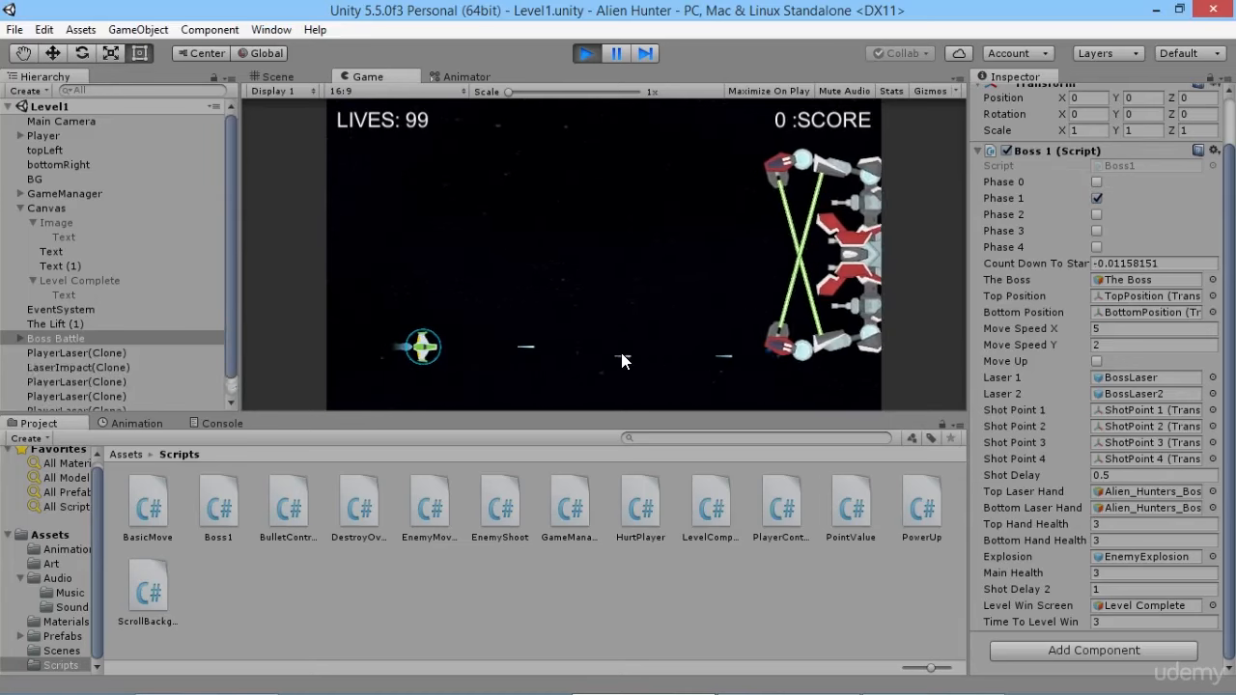
pyautogui.press('s')
pyautogui.press('w')
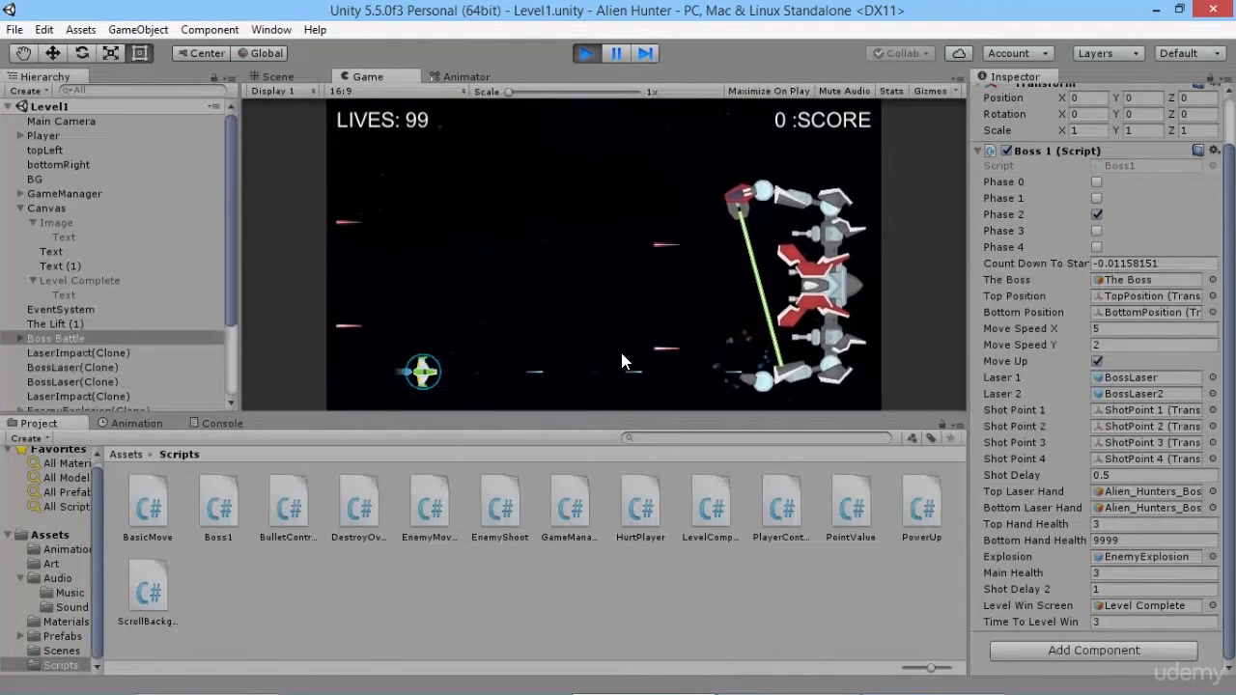
pyautogui.press('w')
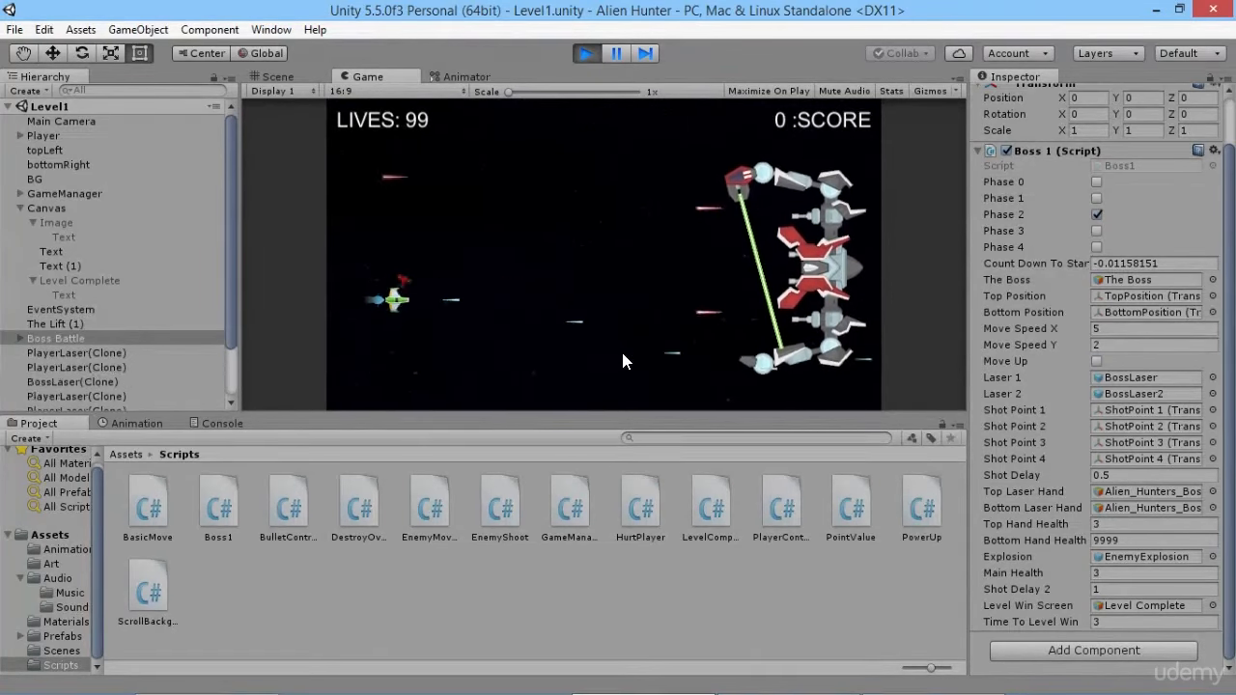
pyautogui.press('w')
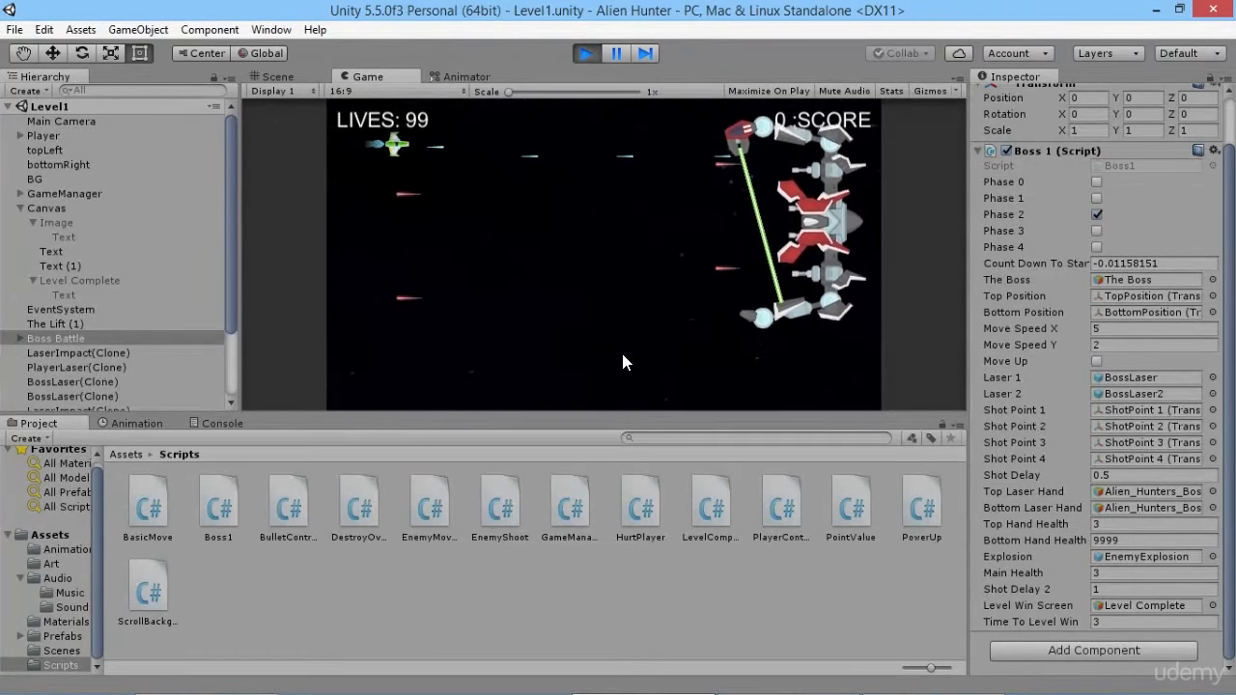
pyautogui.press('s')
pyautogui.press('w')
pyautogui.press('a')
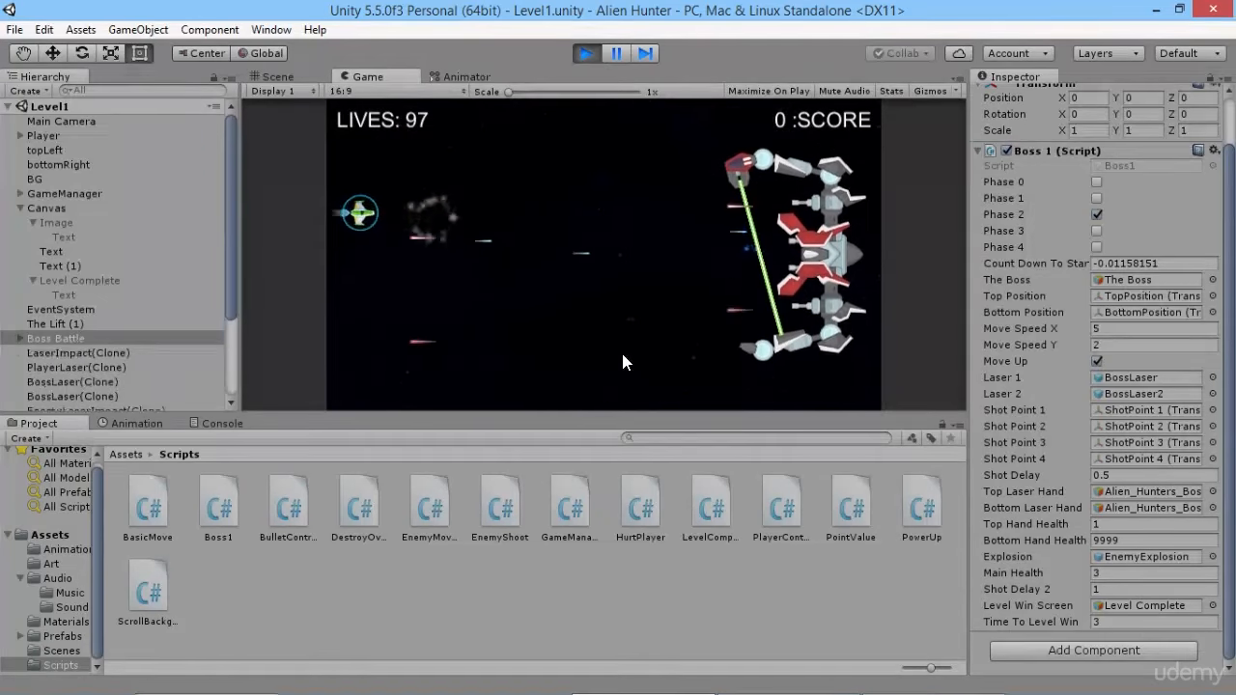
pyautogui.press('d')
pyautogui.press('s')
pyautogui.press('s')
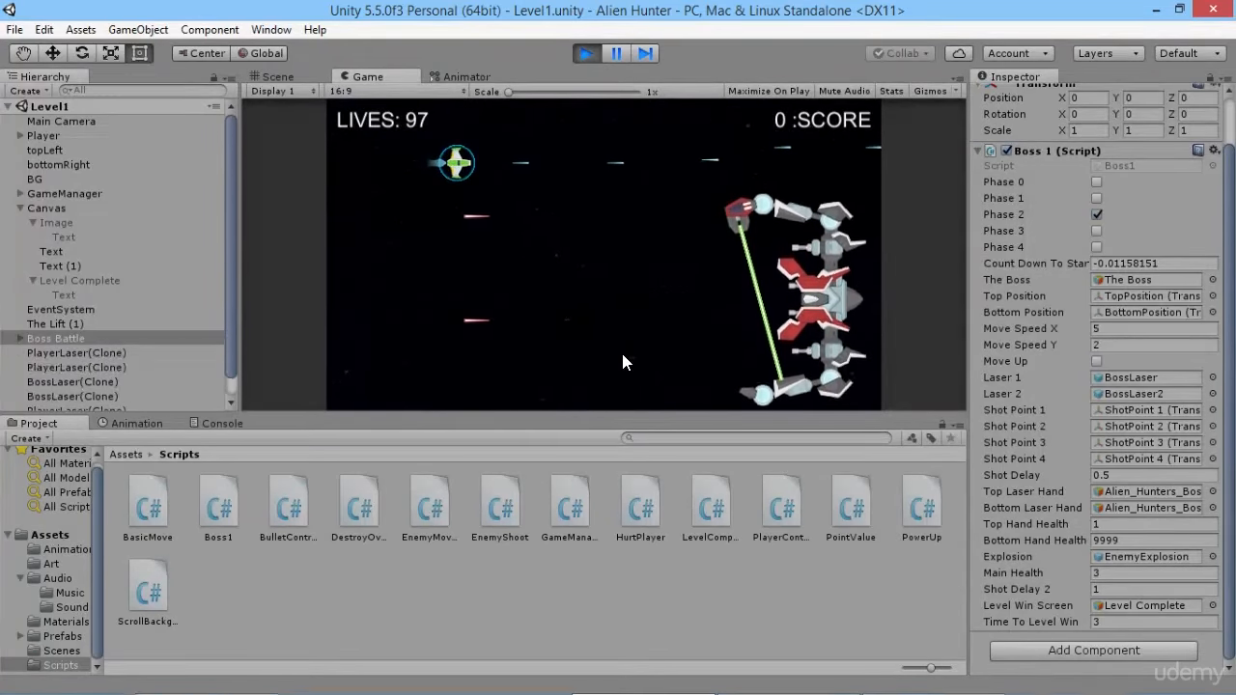
pyautogui.press('d')
pyautogui.press('s')
pyautogui.press('a')
pyautogui.press('s')
pyautogui.press('d')
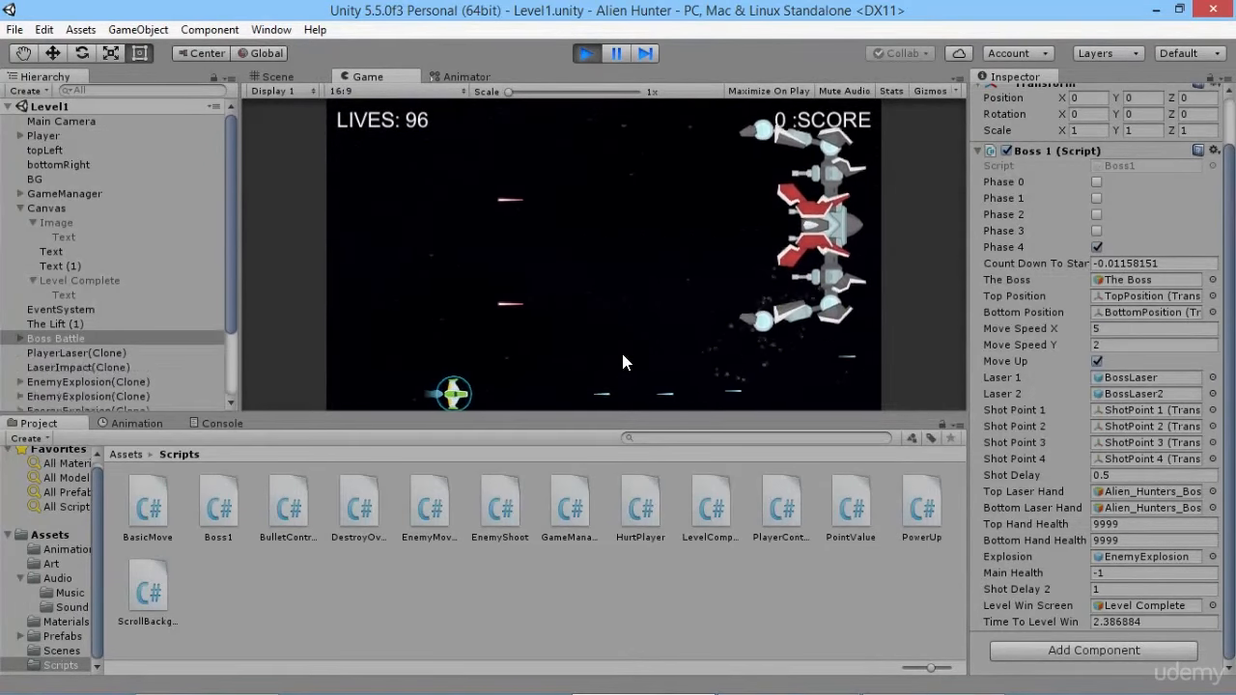
pyautogui.press('w')
pyautogui.press('a')
pyautogui.press('w')
pyautogui.press('d')
pyautogui.press('w')
pyautogui.press('a')
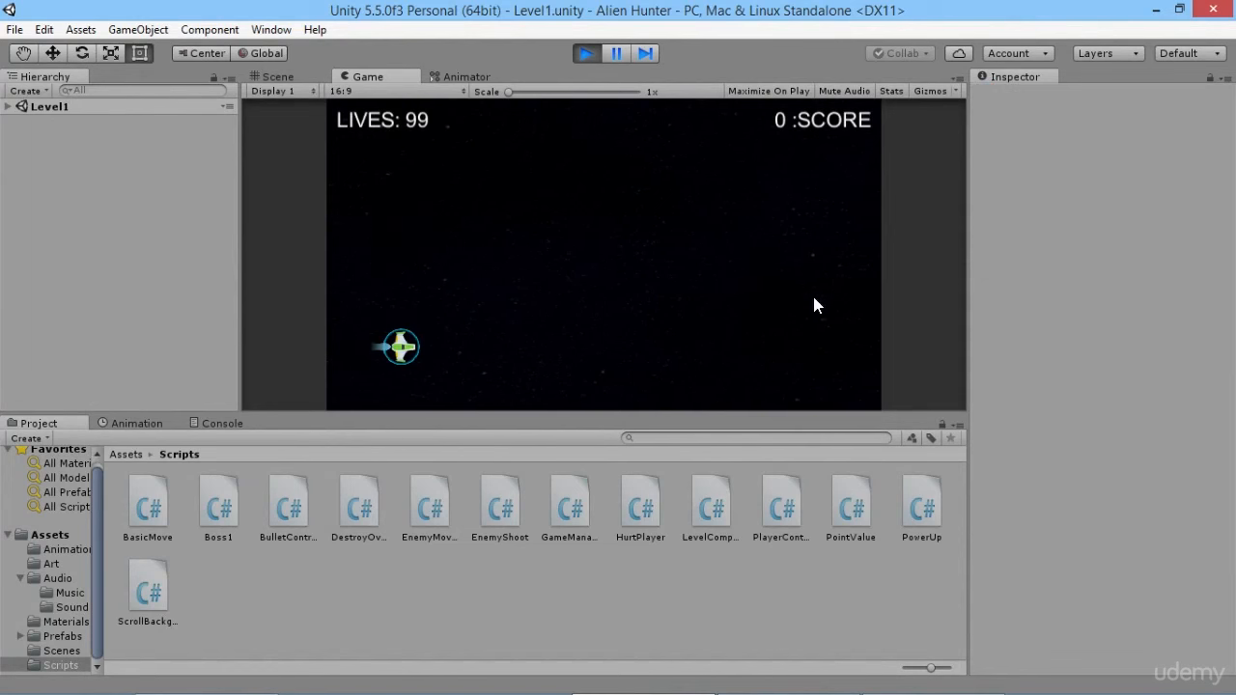
pyautogui.click(588, 55)
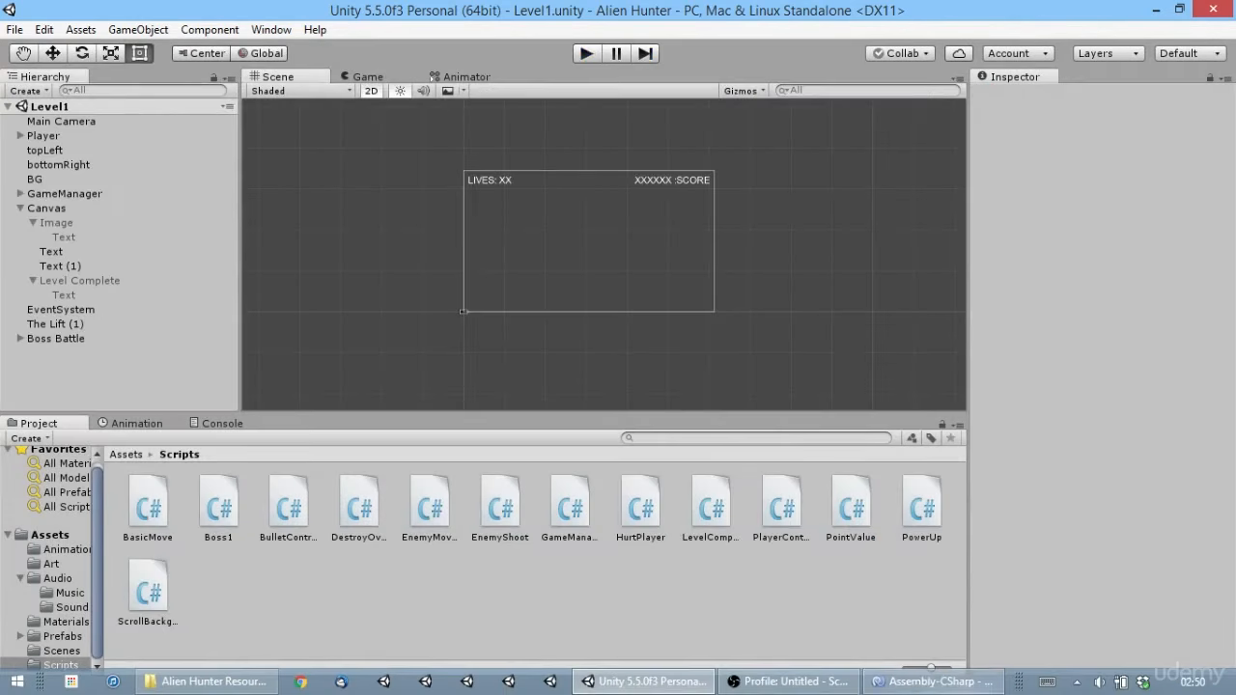
# In the Boss1 script's mainHealth <= 0 block, replace the commented-out gameObject line with theBoss.SetActive(false); and save.
pyautogui.click(979, 686)
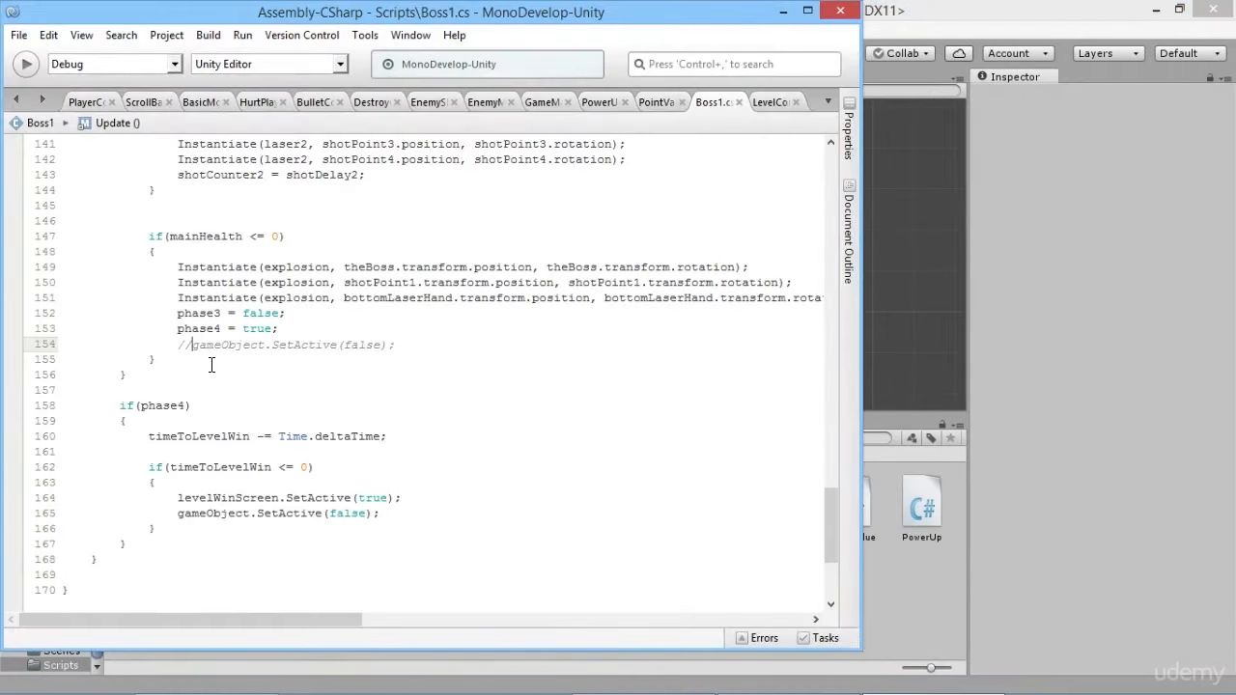
pyautogui.moveTo(272, 345); pyautogui.dragTo(177, 345)
pyautogui.write('the')
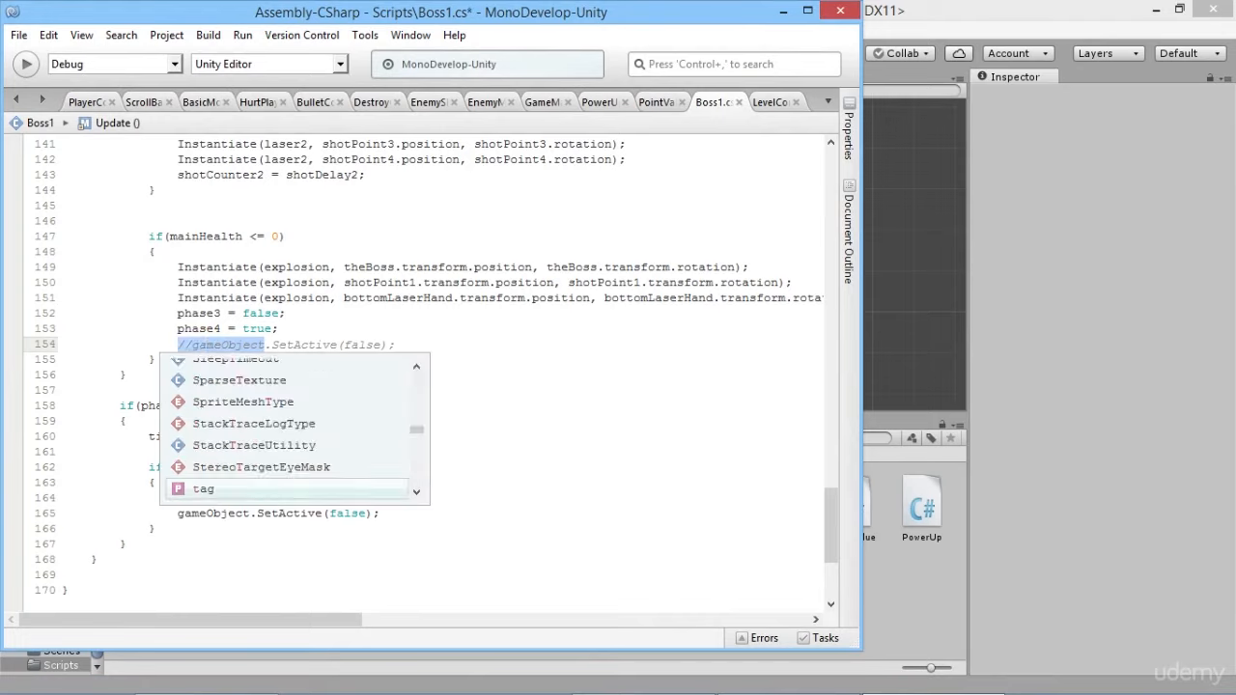
pyautogui.press('Tab')
pyautogui.hotkey('ctrl', 's')
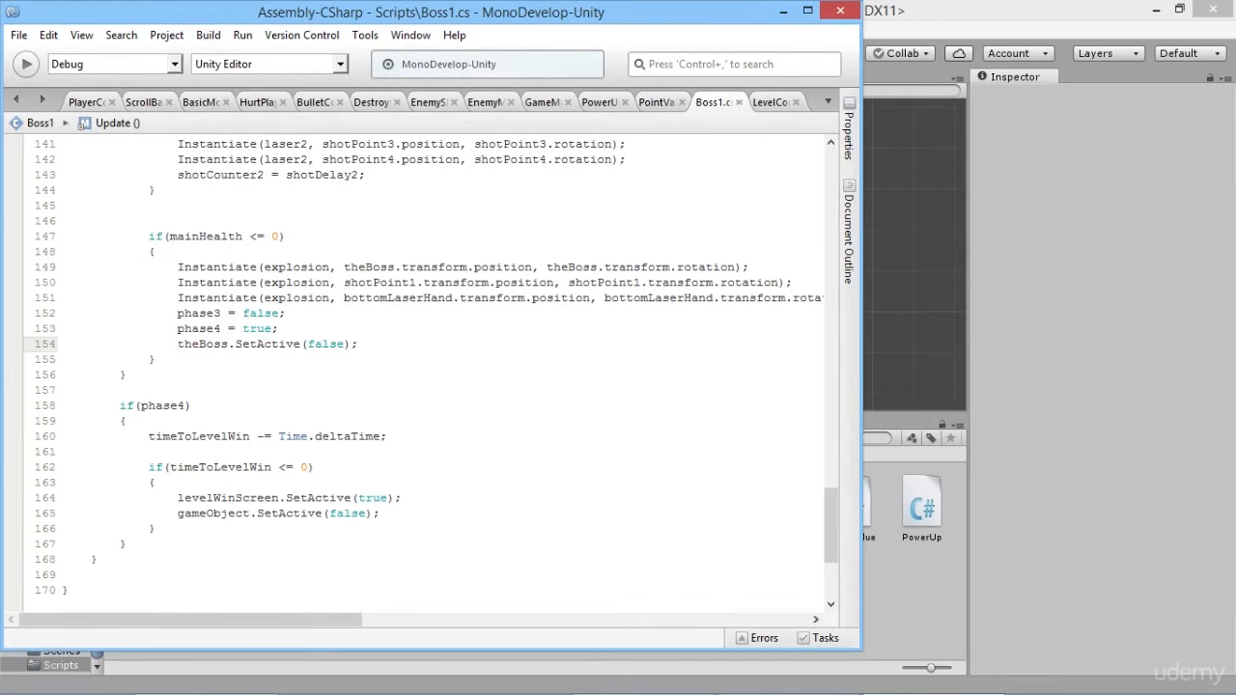
# Return to Unity and play-test the boss battle, moving the ship around and shooting at the boss's arms.
pyautogui.click(783, 12)
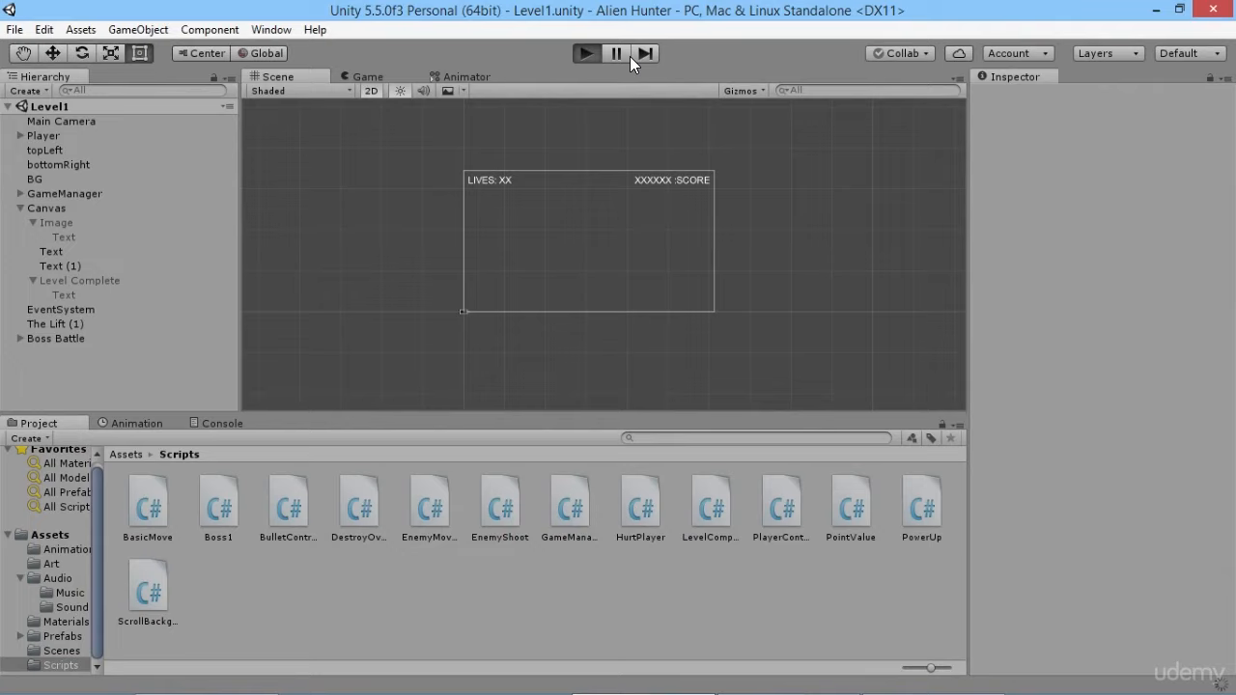
pyautogui.hotkey('ctrl', 'p')
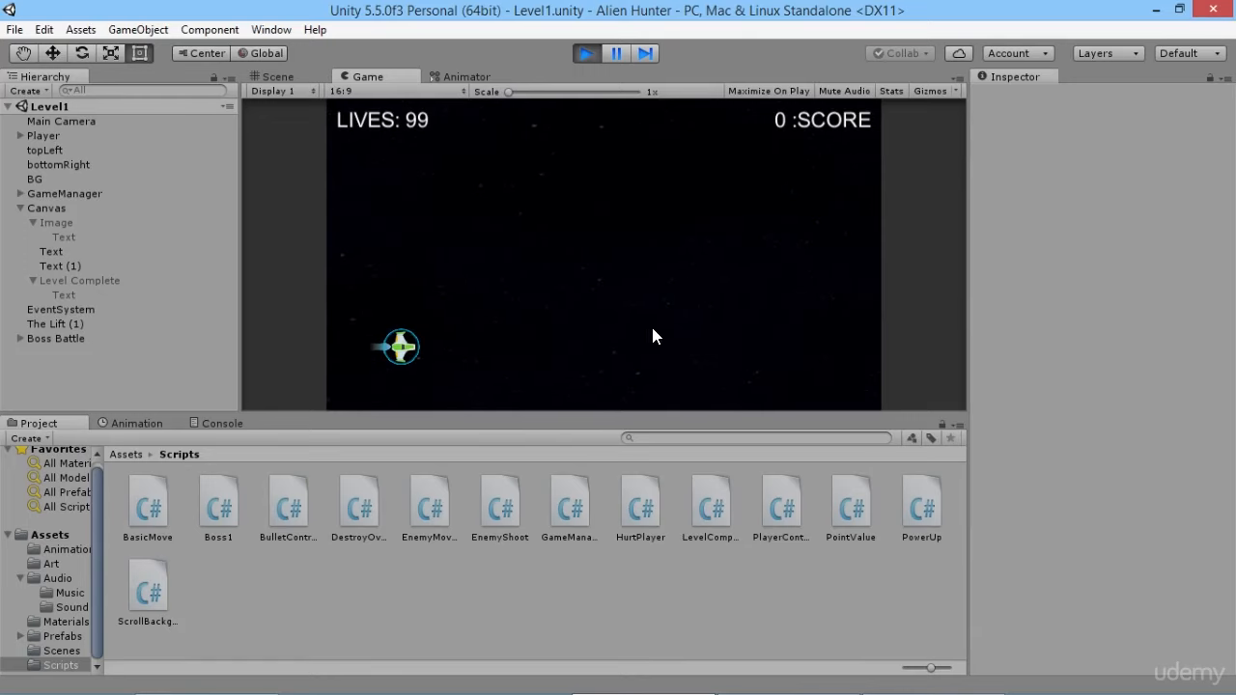
pyautogui.press('space')
pyautogui.press('space')
pyautogui.press('space')
pyautogui.press('space')
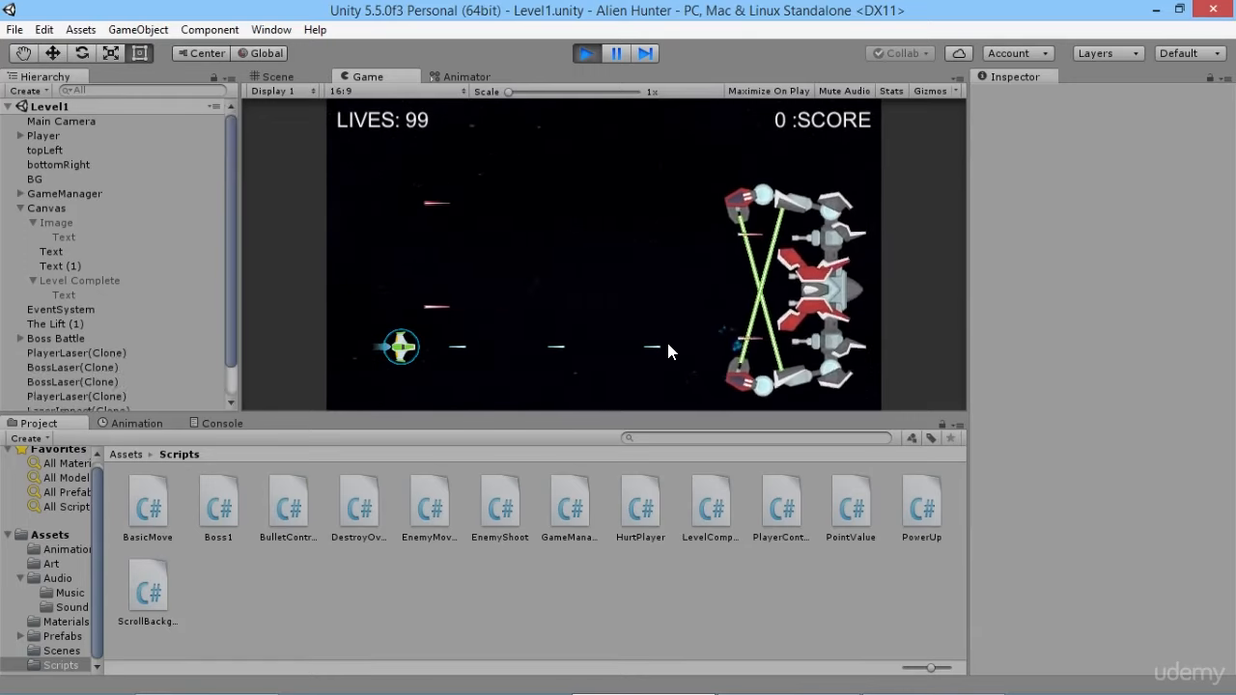
pyautogui.press('Down')
pyautogui.press('Right')
pyautogui.press('space')
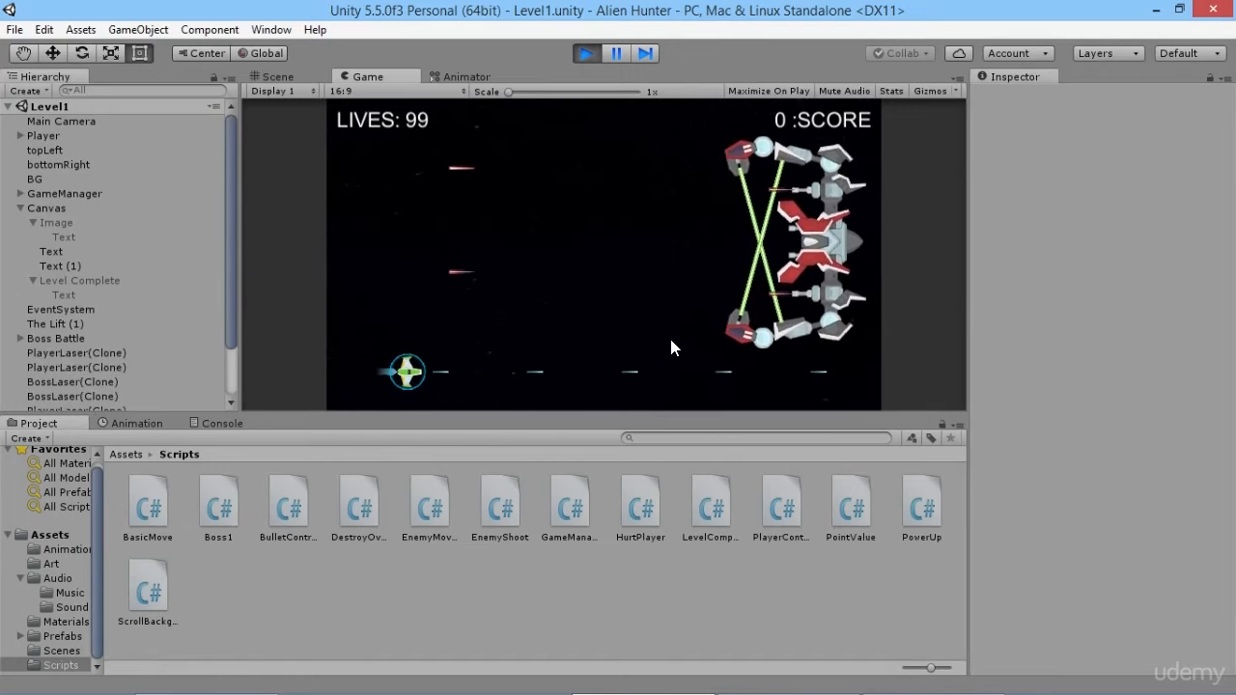
pyautogui.press('Up')
pyautogui.press('Up')
pyautogui.press('Right')
pyautogui.press('space')
pyautogui.press('Up')
pyautogui.press('Left')
pyautogui.press('space')
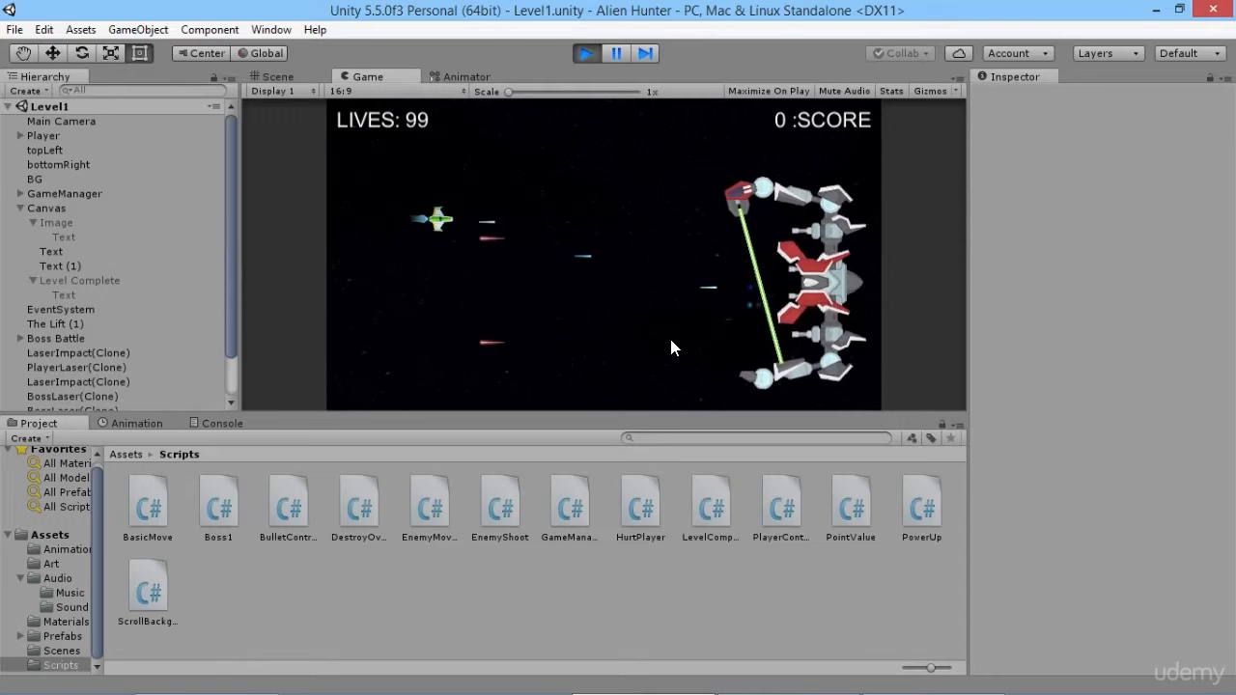
pyautogui.press('Down')
pyautogui.press('Right')
pyautogui.press('Up')
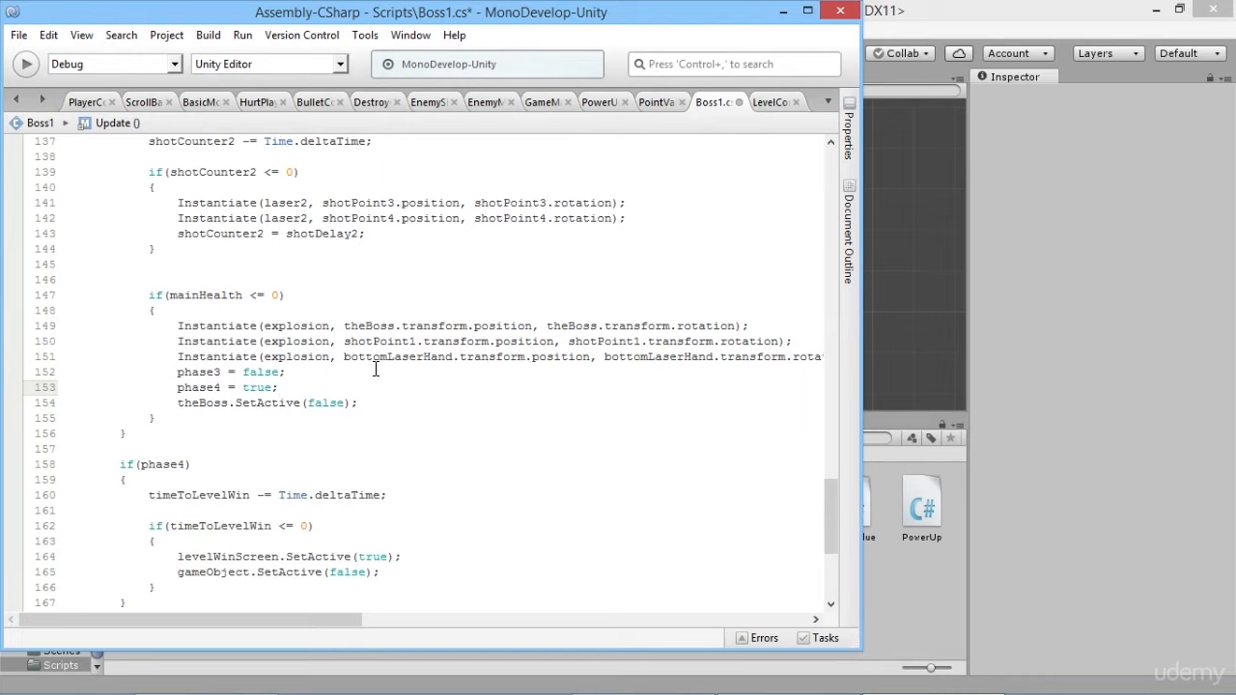
# In the Boss1 script's mainHealth <= 0 block, add shotCounter = 500; below phase4 = true; and save.
pyautogui.press('Return')
pyautogui.write('shot')
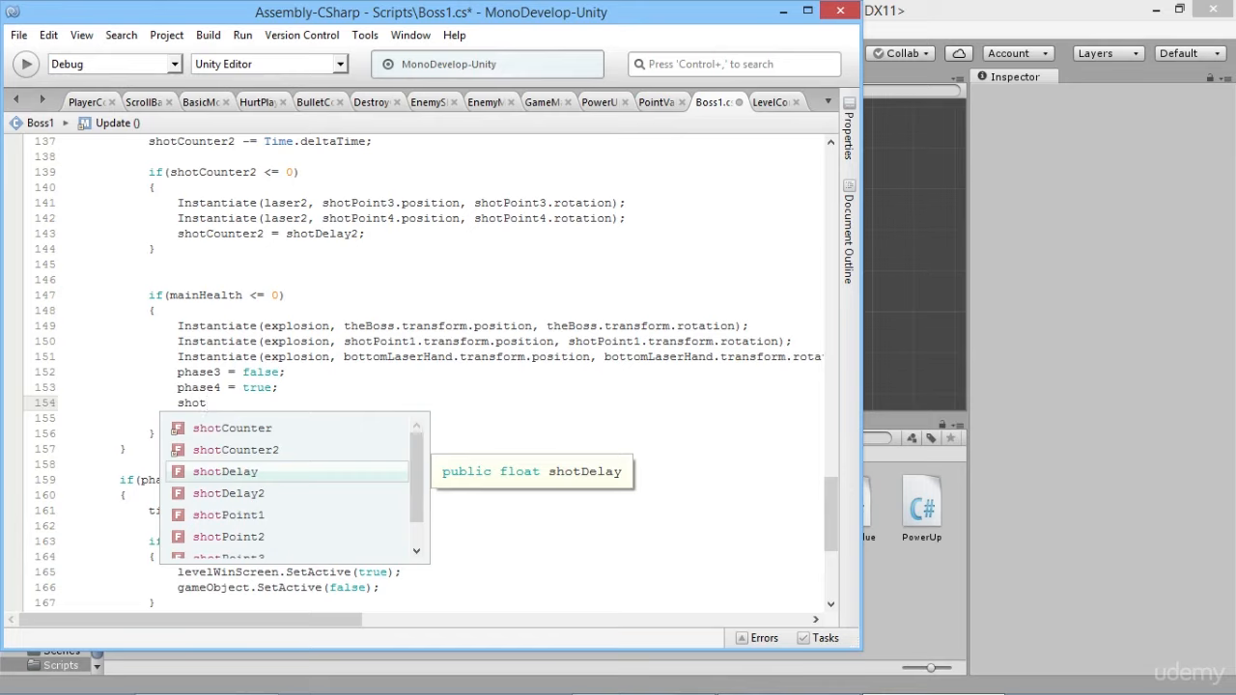
pyautogui.press('Up')
pyautogui.press('Up')
pyautogui.write('Counter = ')
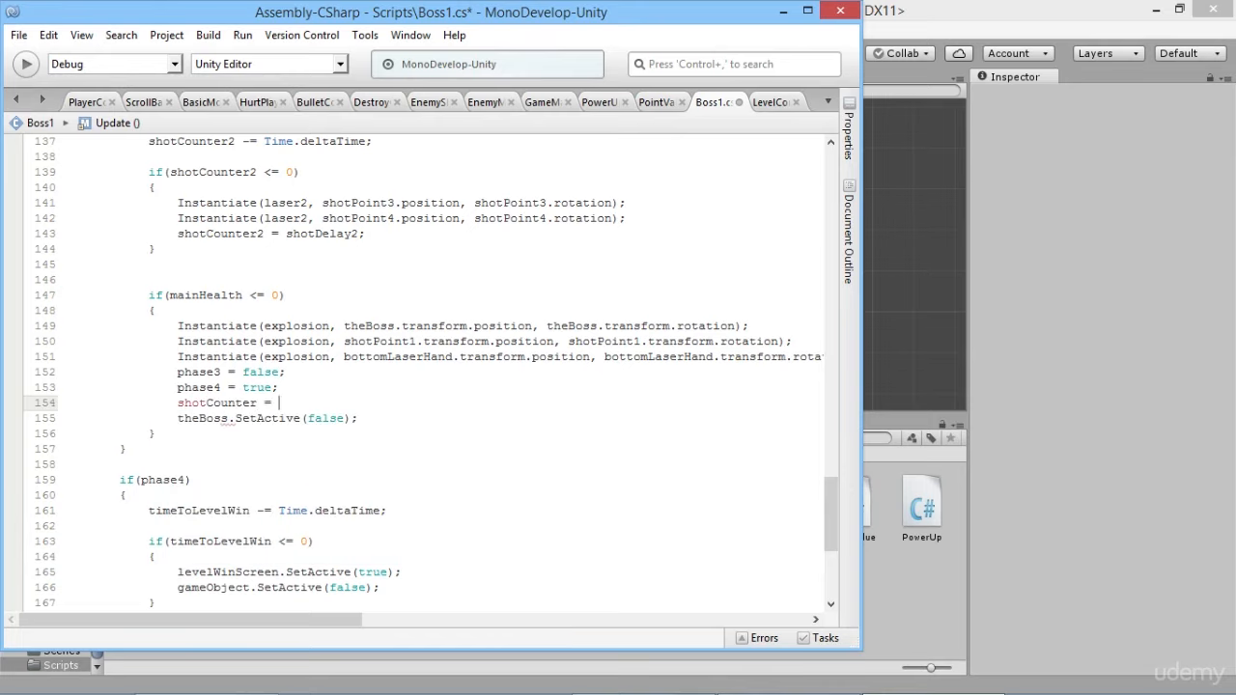
pyautogui.write('500')
pyautogui.hotkey('ctrl', 's')
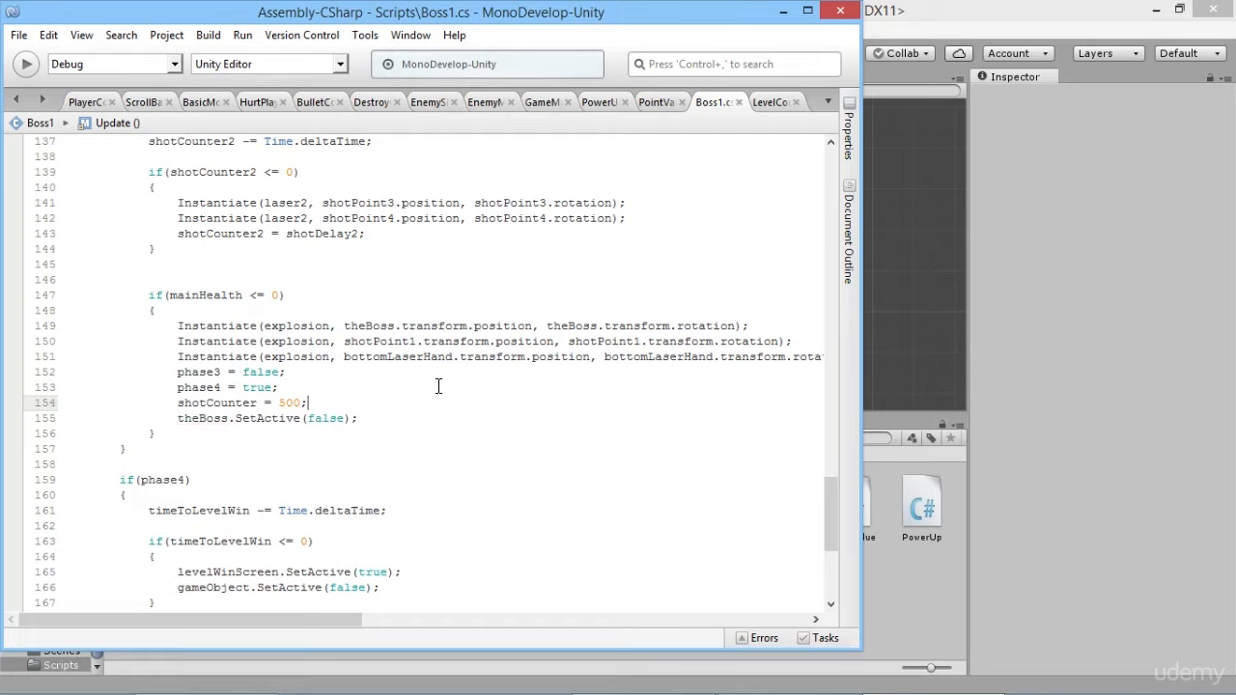
# Switch back to Unity and play-test the boss battle with the updated script, dodging the boss's lasers while firing.
pyautogui.click(998, 362)
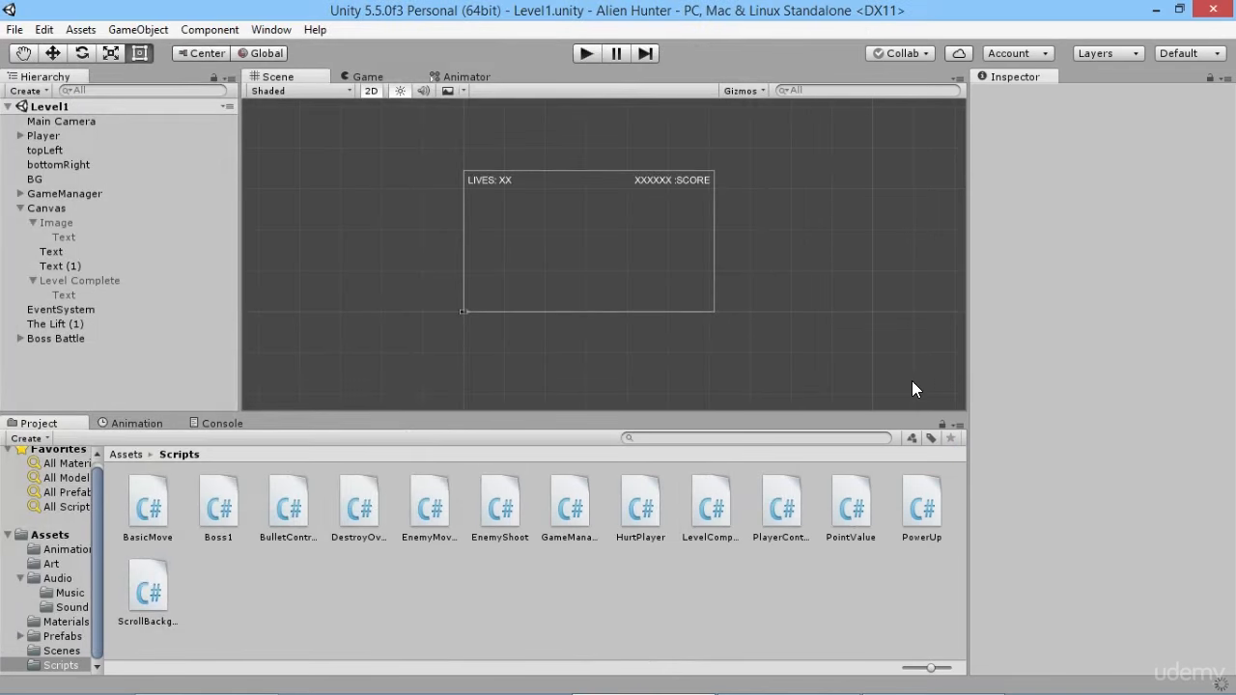
pyautogui.click(587, 54)
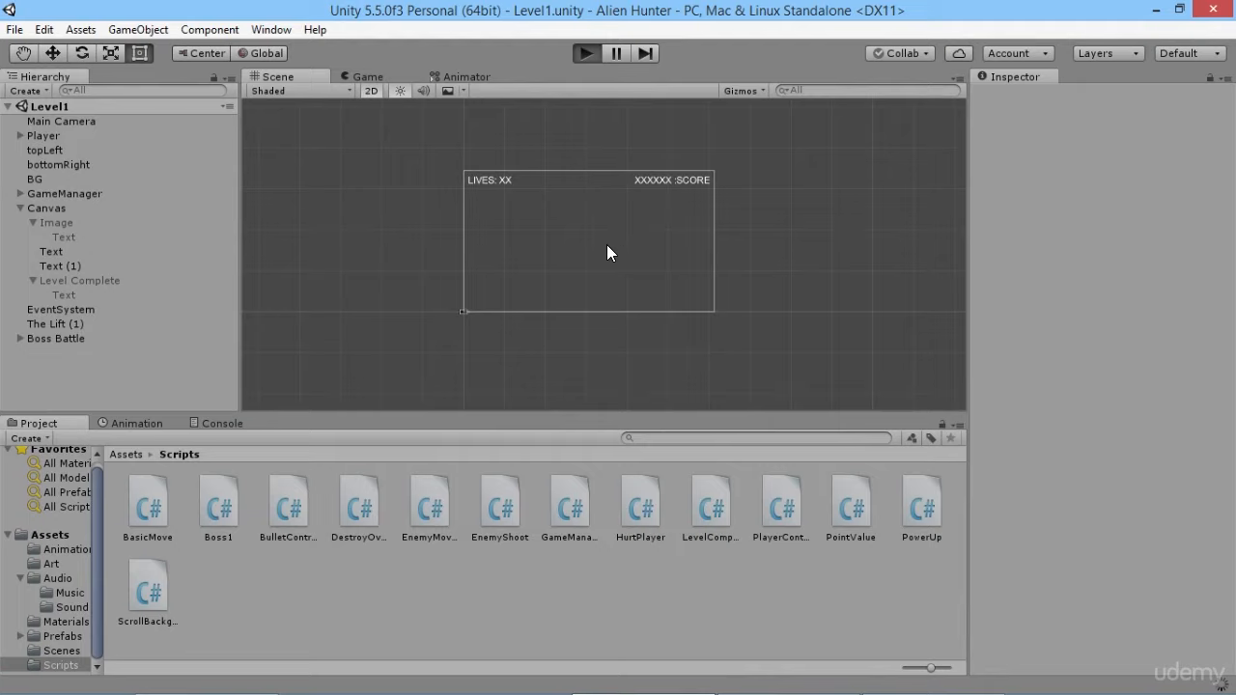
pyautogui.click(582, 328)
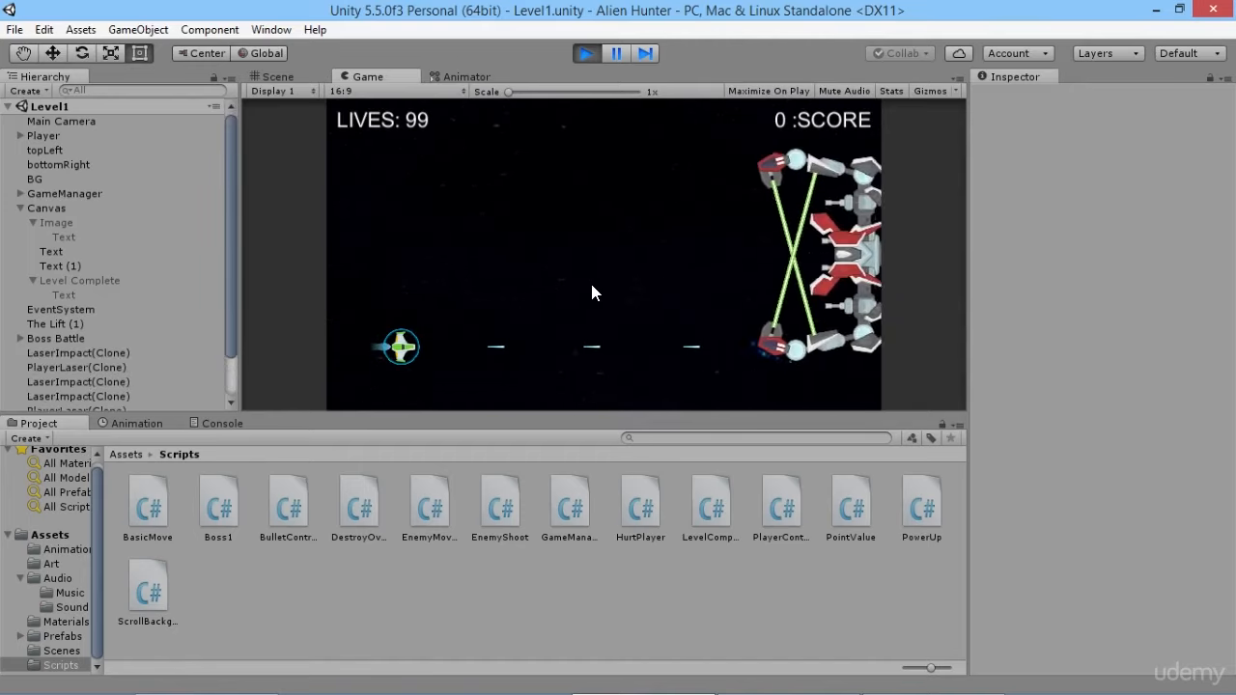
pyautogui.press('Down')
pyautogui.press('Up')
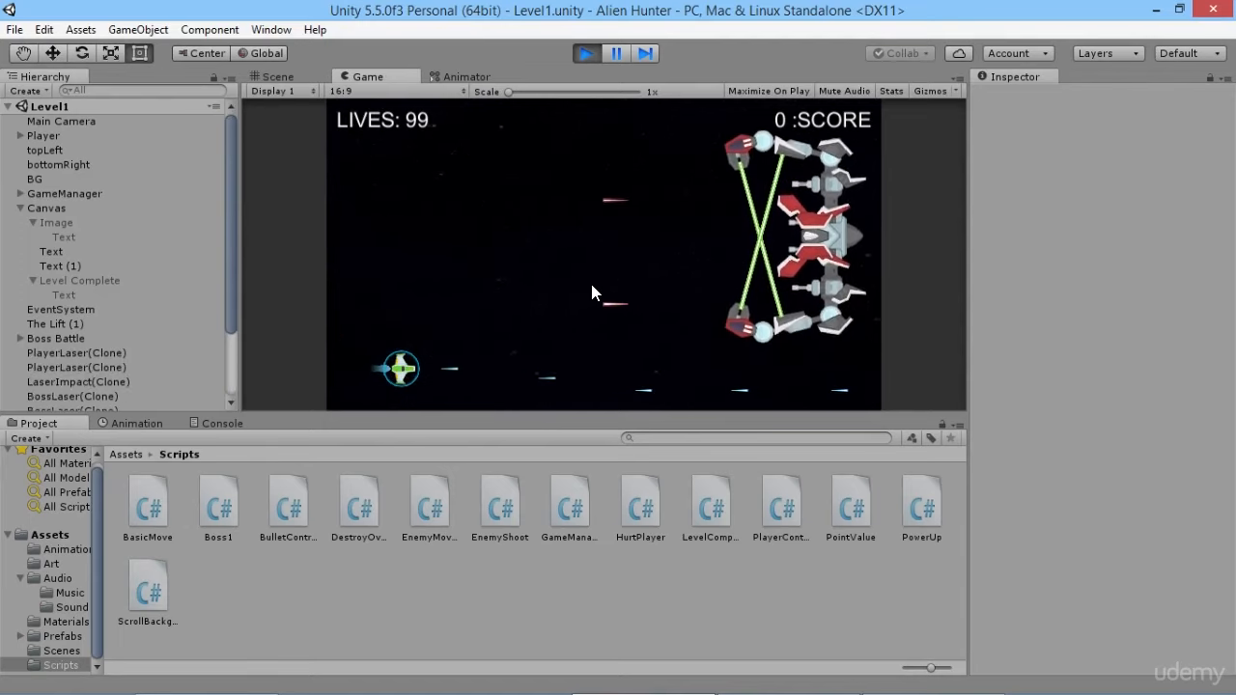
pyautogui.press('Up')
pyautogui.press('Left')
pyautogui.press('Up')
pyautogui.press('Right')
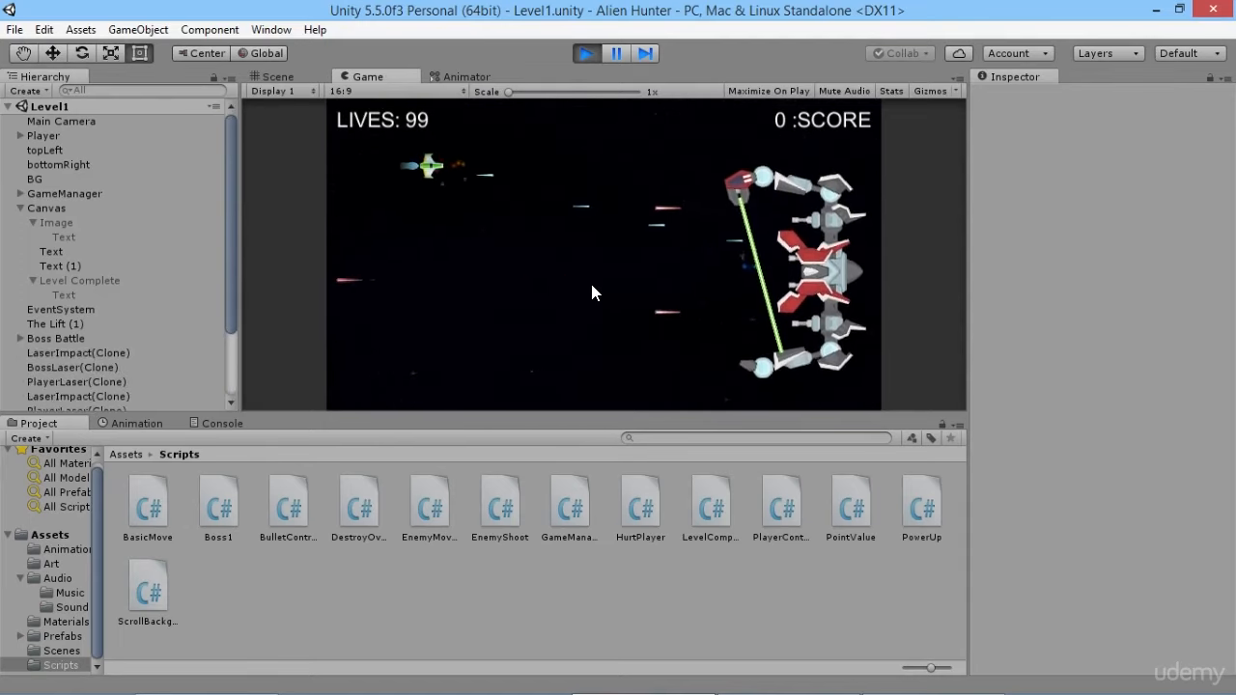
pyautogui.press('Up')
pyautogui.press('Down')
pyautogui.press('Left')
pyautogui.press('Down')
pyautogui.press('Right')
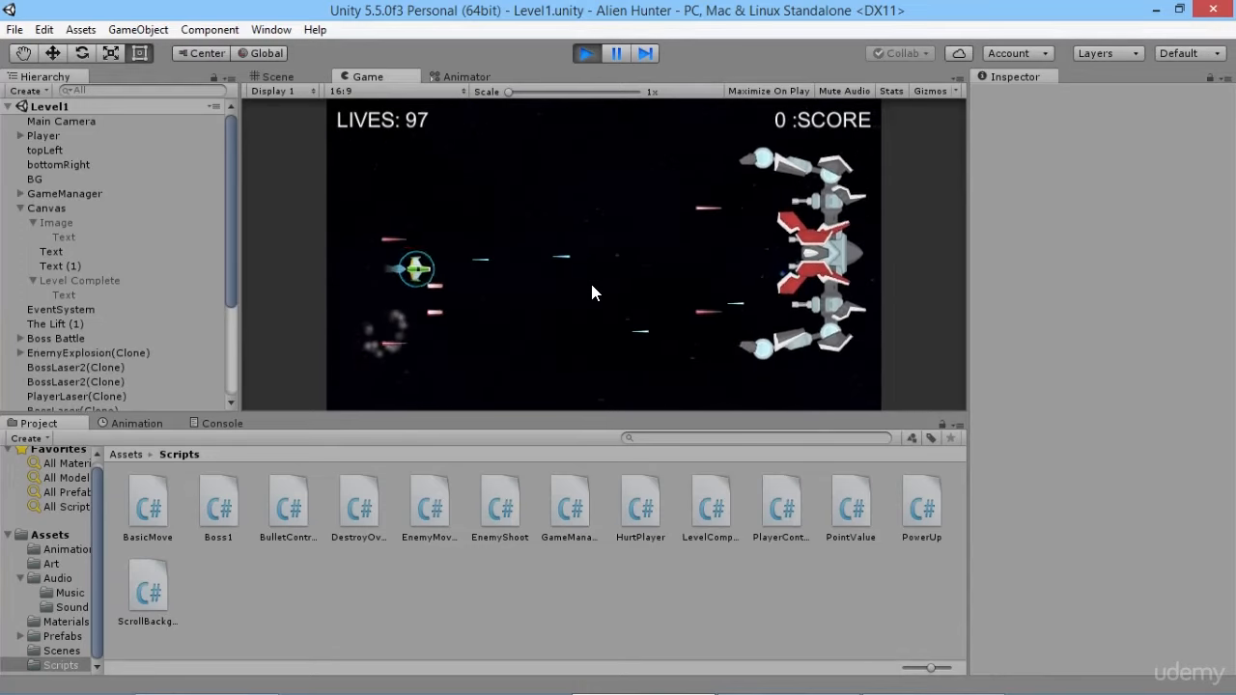
pyautogui.press('Down')
pyautogui.press('Down')
pyautogui.press('Right')
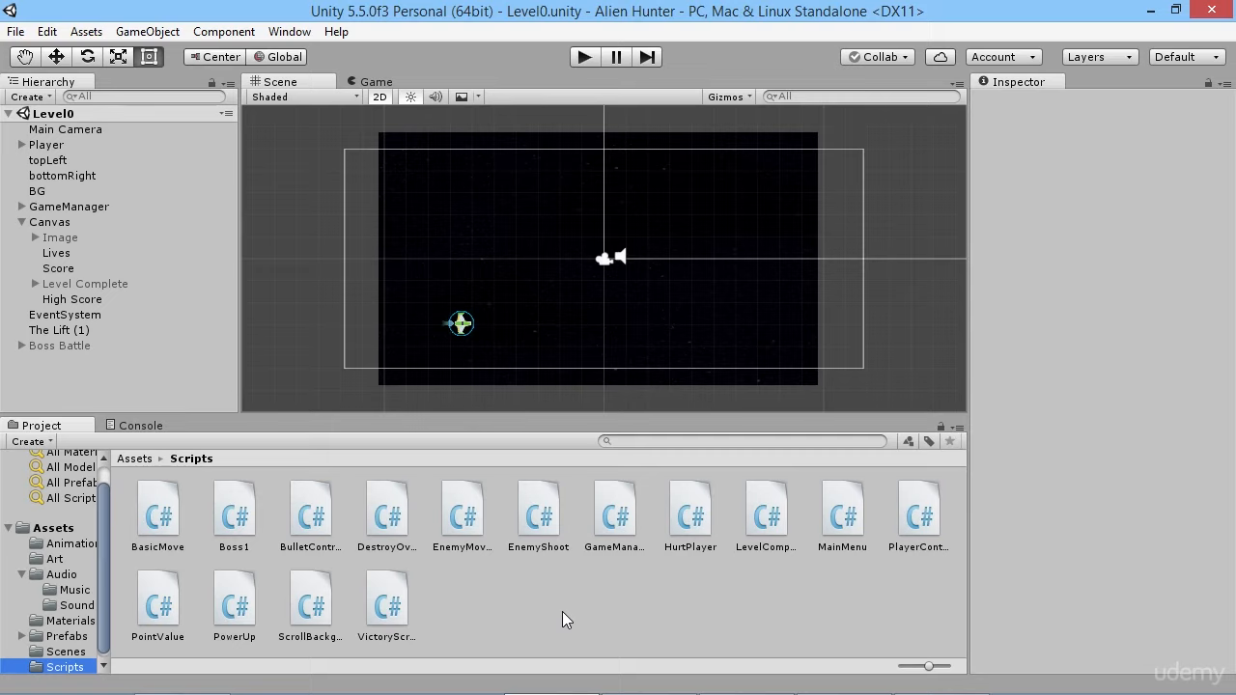
# Open the Main Menu scene from the Scenes folder and show it in the Game view.
pyautogui.click(58, 651)
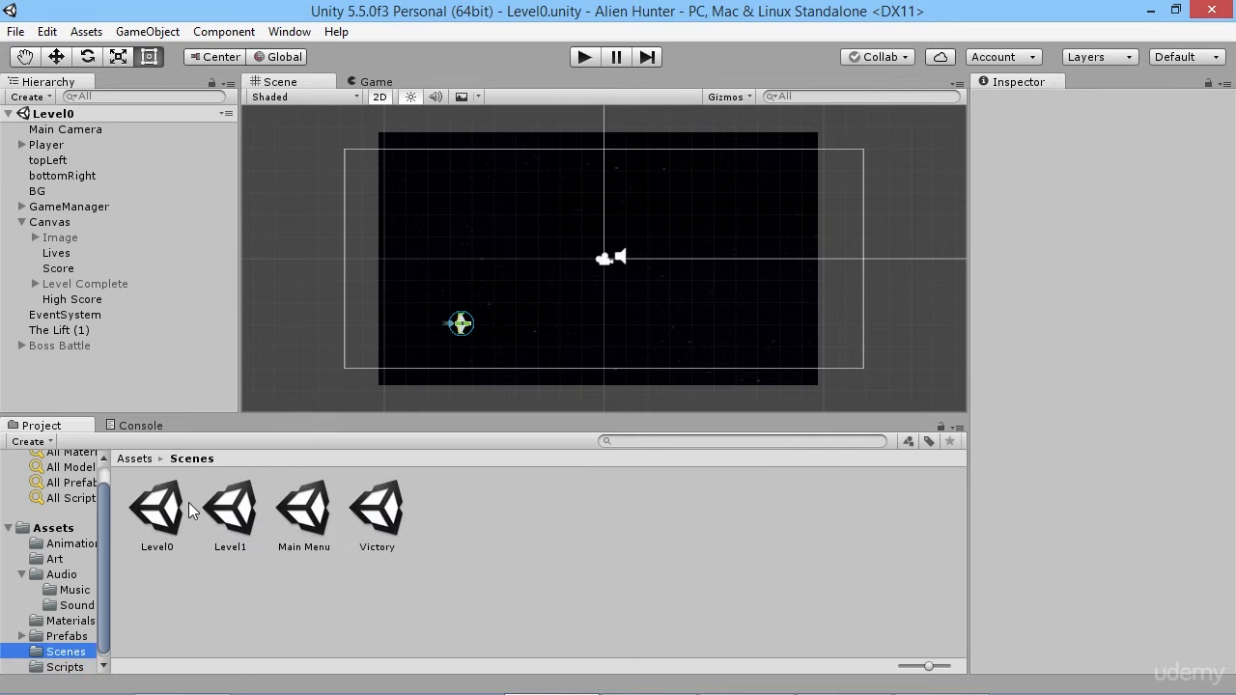
pyautogui.doubleClick(303, 509)
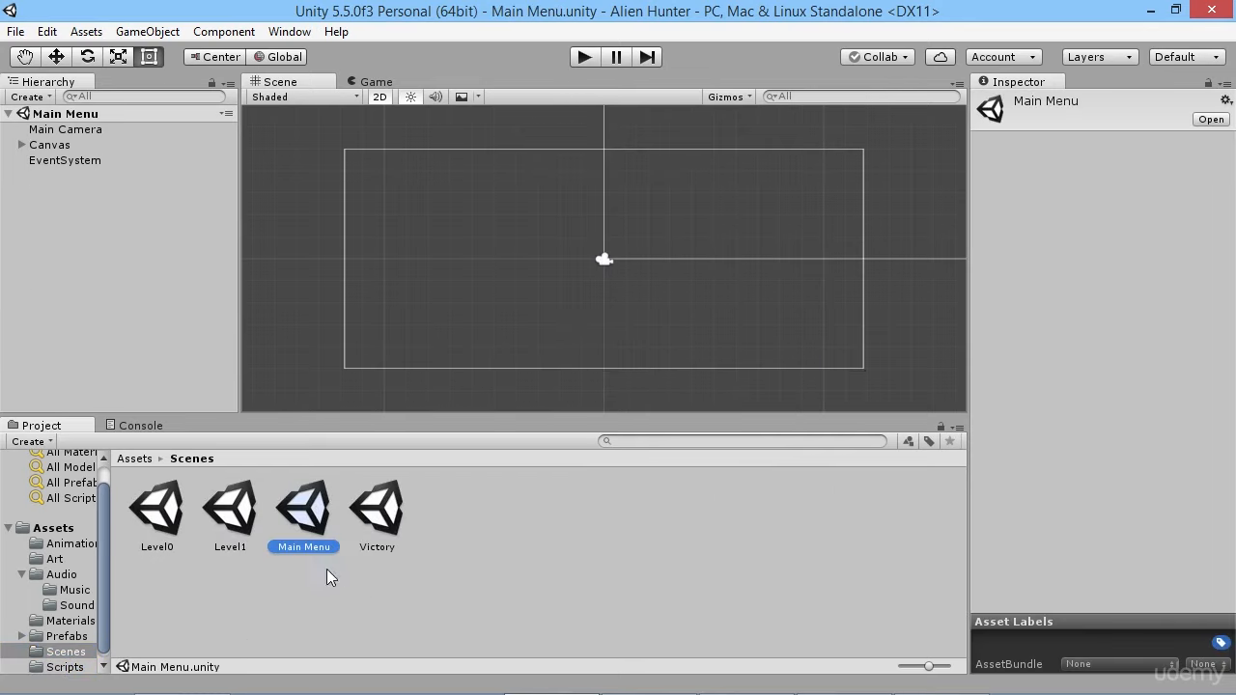
pyautogui.scroll(-15, 525, 283)
pyautogui.moveTo(682, 223); pyautogui.dragTo(558, 243, button='middle')
pyautogui.click(379, 83)
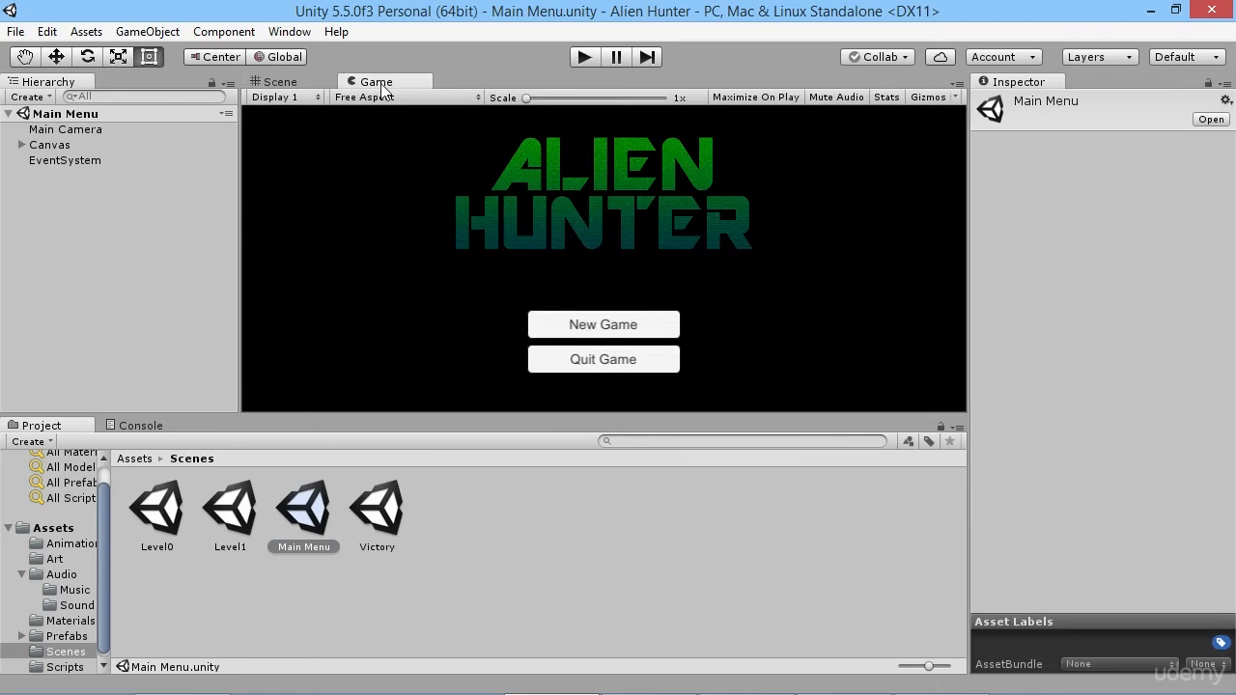
# Run the Main Menu scene, start a new game, and fly and shoot through the enemy waves into Level1.
pyautogui.click(595, 56)
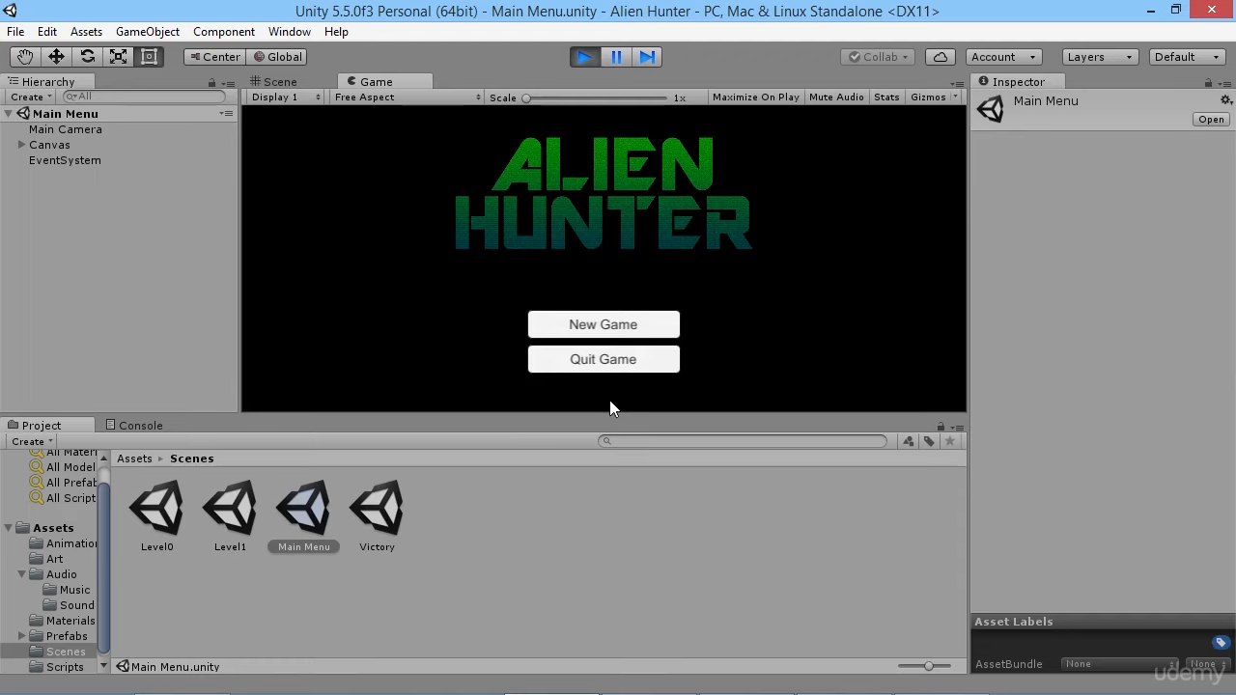
pyautogui.click(605, 338)
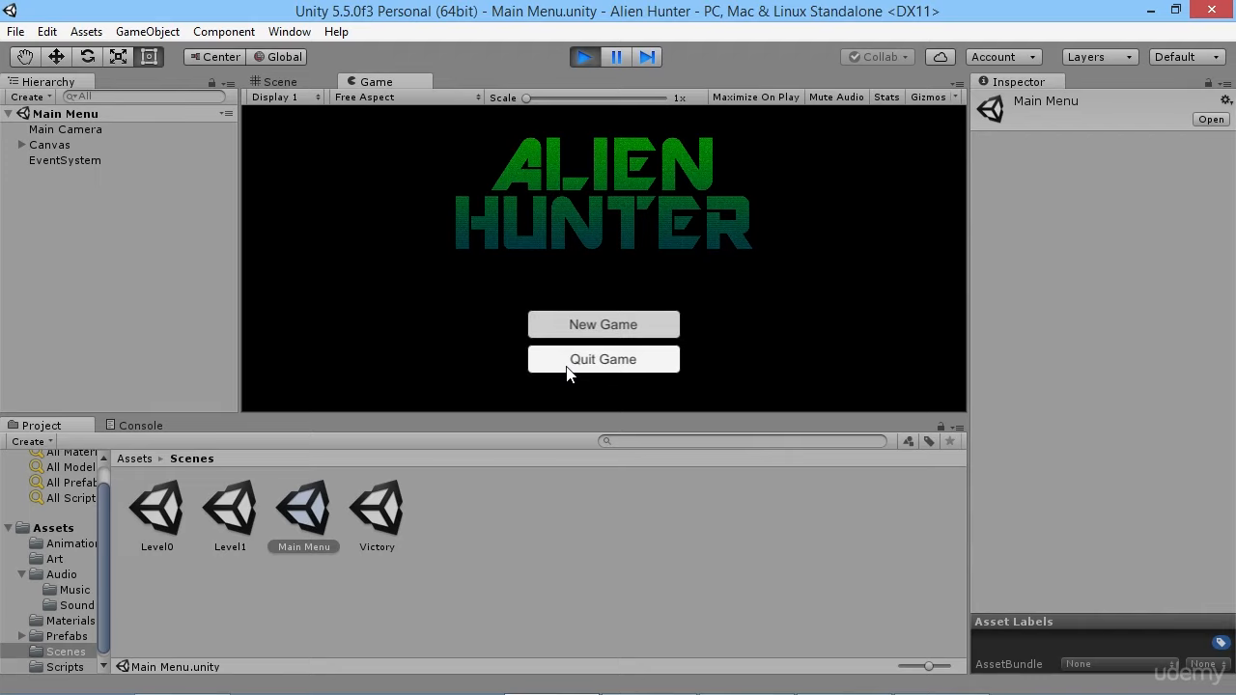
pyautogui.press('XF86AudioLowerVolume')
pyautogui.press('XF86AudioLowerVolume')
pyautogui.press('XF86AudioLowerVolume')
pyautogui.press('XF86AudioLowerVolume')
pyautogui.press('space')
pyautogui.press('space')
pyautogui.press('space')
pyautogui.press('space')
pyautogui.press('Right')
pyautogui.press('Down')
pyautogui.press('space')
pyautogui.press('space')
pyautogui.press('space')
pyautogui.press('space')
pyautogui.press('space')
pyautogui.press('space')
pyautogui.press('space')
pyautogui.press('space')
pyautogui.press('Down')
pyautogui.press('Right')
pyautogui.press('Down')
pyautogui.press('space')
pyautogui.press('space')
pyautogui.press('space')
pyautogui.press('space')
pyautogui.press('space')
pyautogui.press('space')
pyautogui.press('Left')
pyautogui.press('Up')
pyautogui.press('Left')
pyautogui.press('Up')
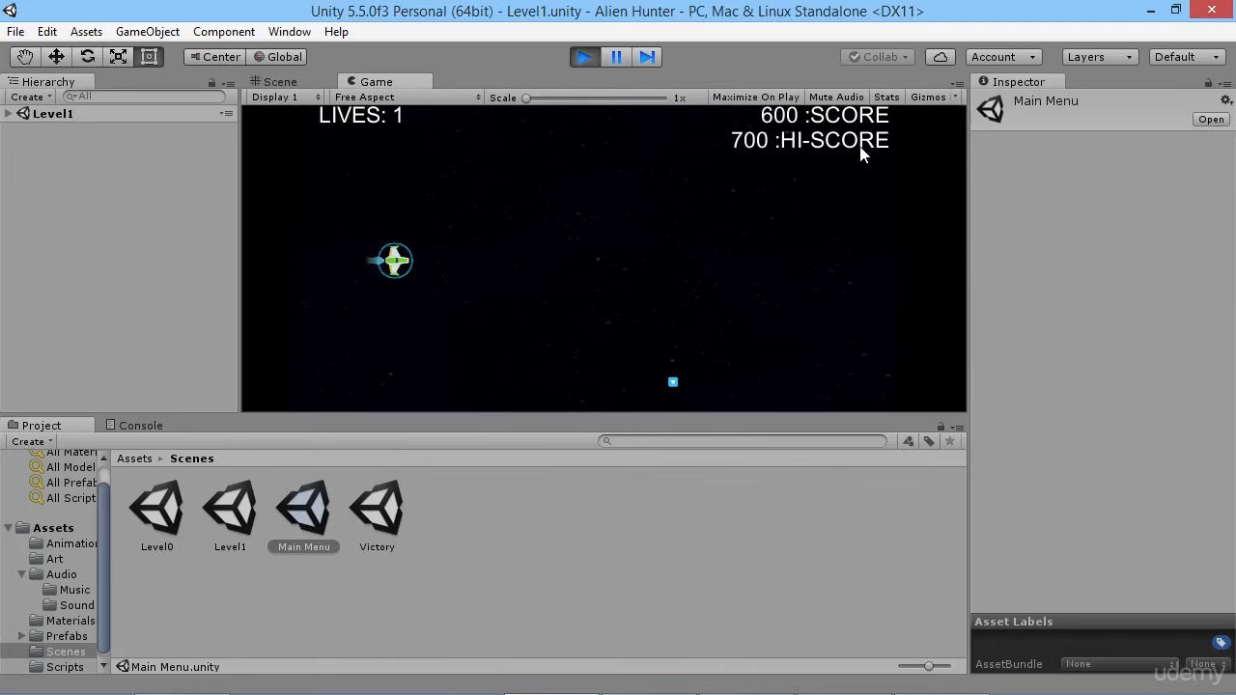
# Steer the ship through Level1's asteroids to the boss while checking the lives, score and hi-score display.
pyautogui.press('Down')
pyautogui.press('Right')
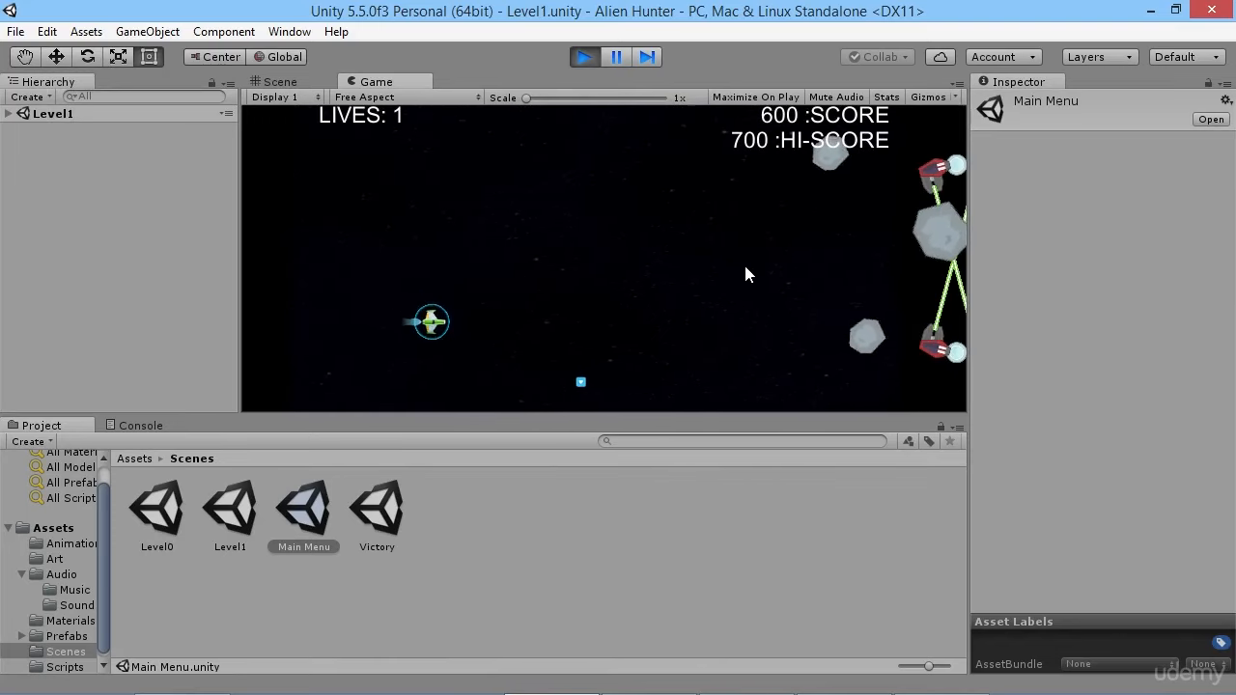
pyautogui.press('Left')
pyautogui.press('Up')
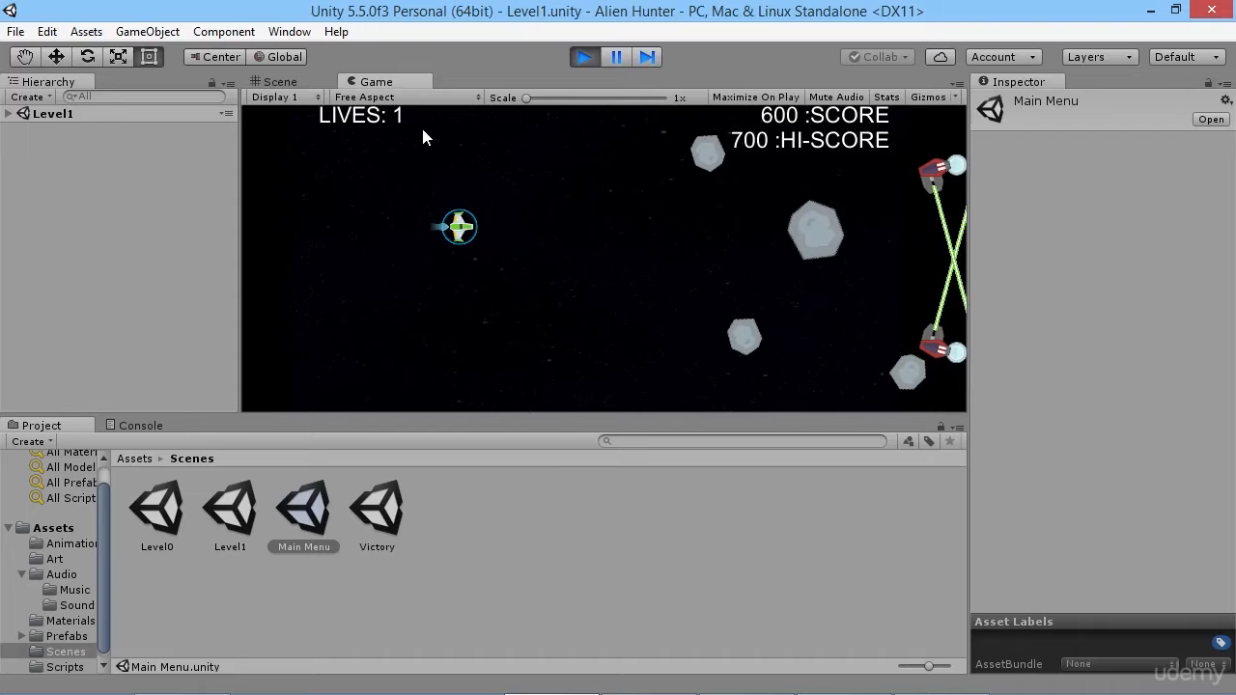
pyautogui.press('Down')
pyautogui.press('Left')
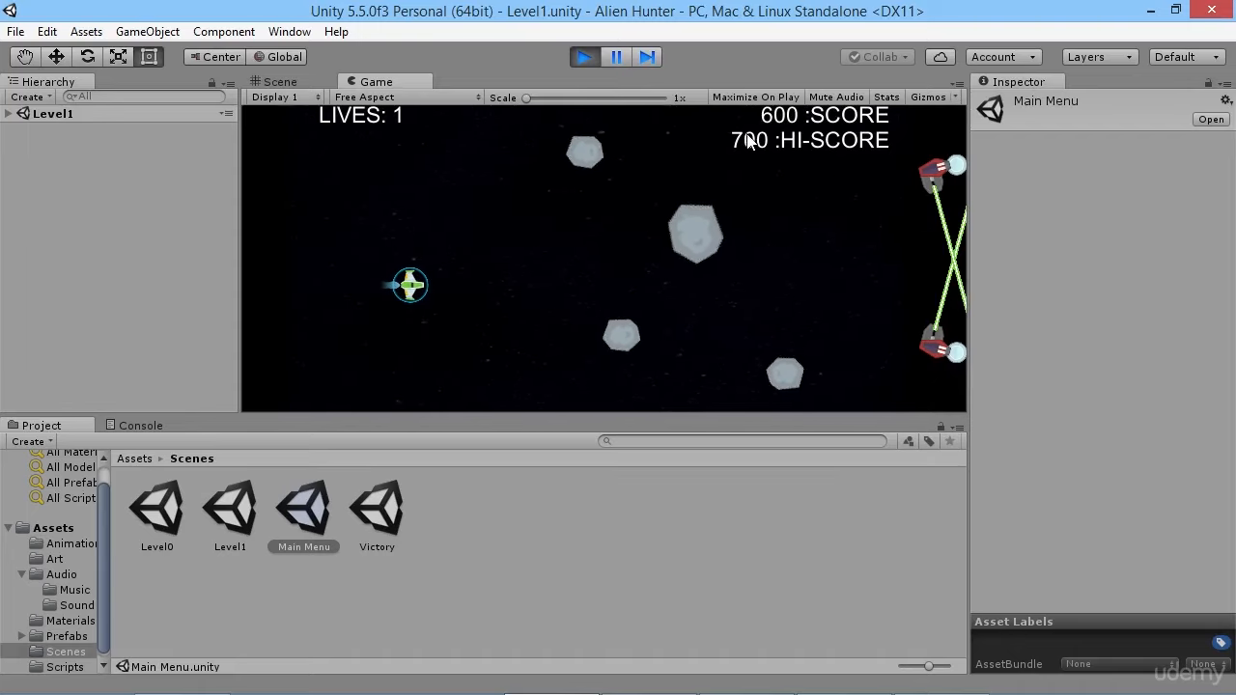
pyautogui.press('Right')
pyautogui.press('Up')
pyautogui.press('Left')
pyautogui.press('Right')
pyautogui.press('Up')
pyautogui.press('Down')
pyautogui.press('Left')
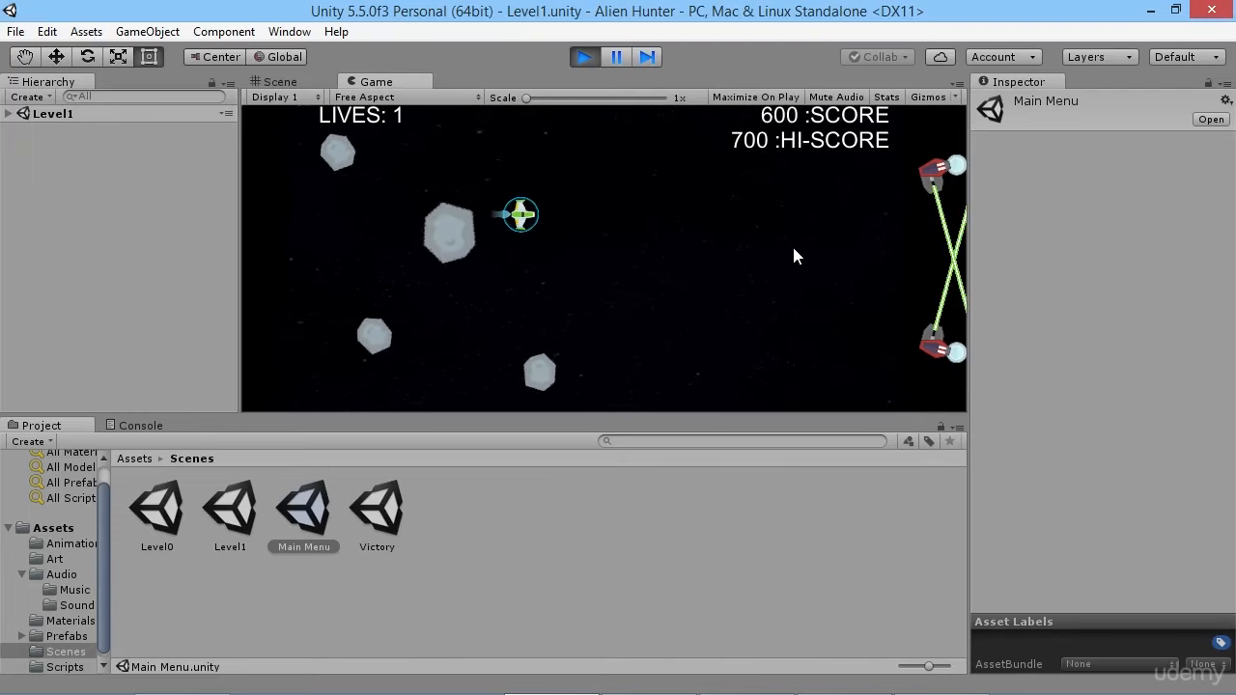
pyautogui.press('Left')
pyautogui.press('Down')
pyautogui.press('Right')
pyautogui.press('Up')
pyautogui.press('Down')
pyautogui.press('space')
pyautogui.press('Up')
pyautogui.press('Right')
pyautogui.press('Left')
pyautogui.press('Down')
# Set the Game view's aspect ratio to 16:9, play on until all lives are lost, and stop play mode.
pyautogui.click(407, 97)
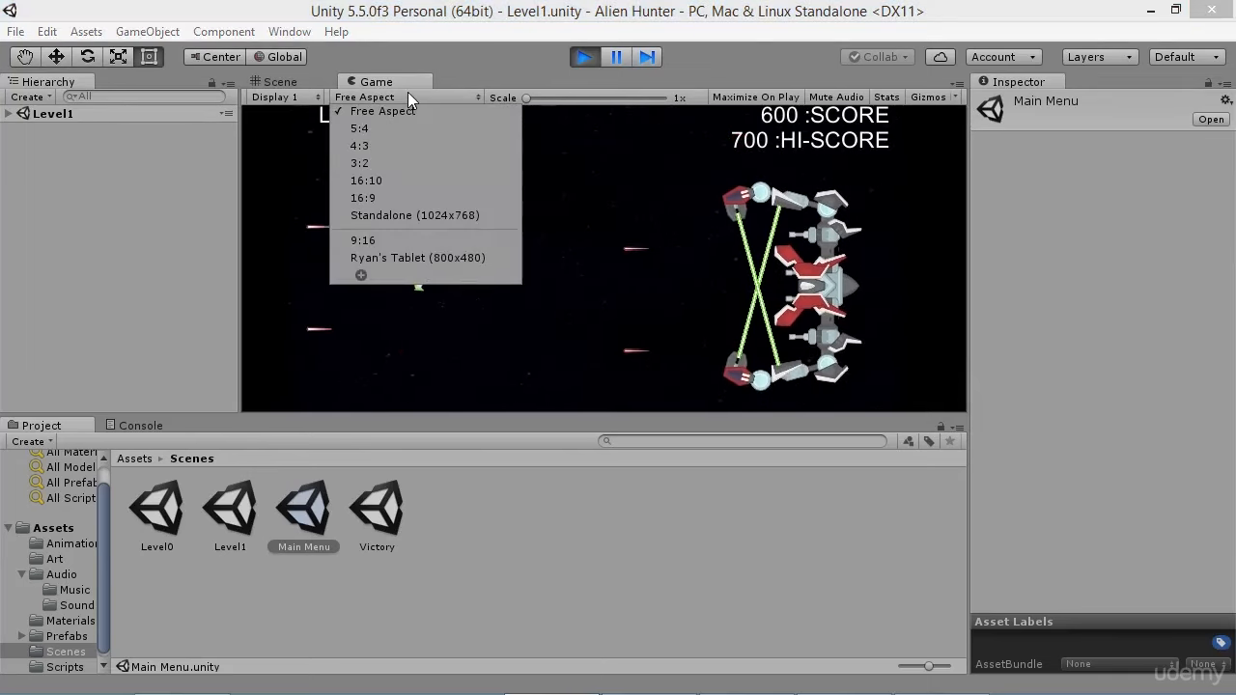
pyautogui.click(379, 198)
pyautogui.press('Right')
pyautogui.press('Left')
pyautogui.press('Up')
pyautogui.press('Up')
pyautogui.press('Right')
pyautogui.press('space')
pyautogui.press('Left')
pyautogui.press('Down')
pyautogui.press('Left')
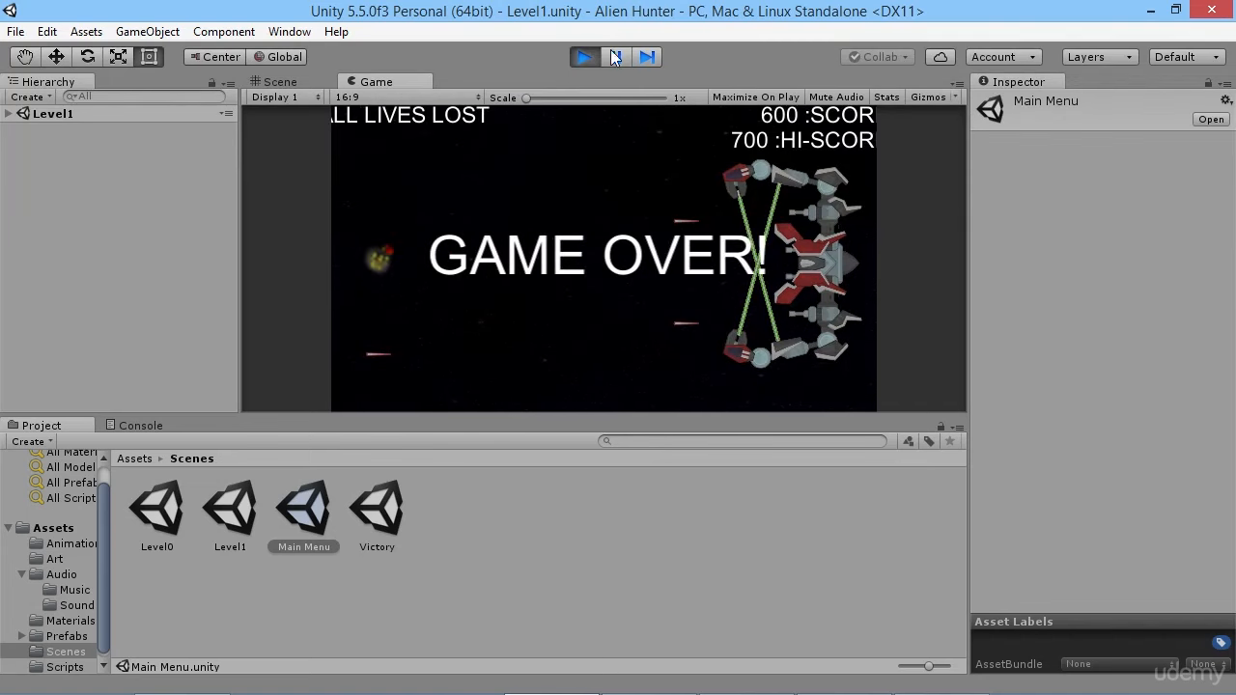
pyautogui.click(585, 56)
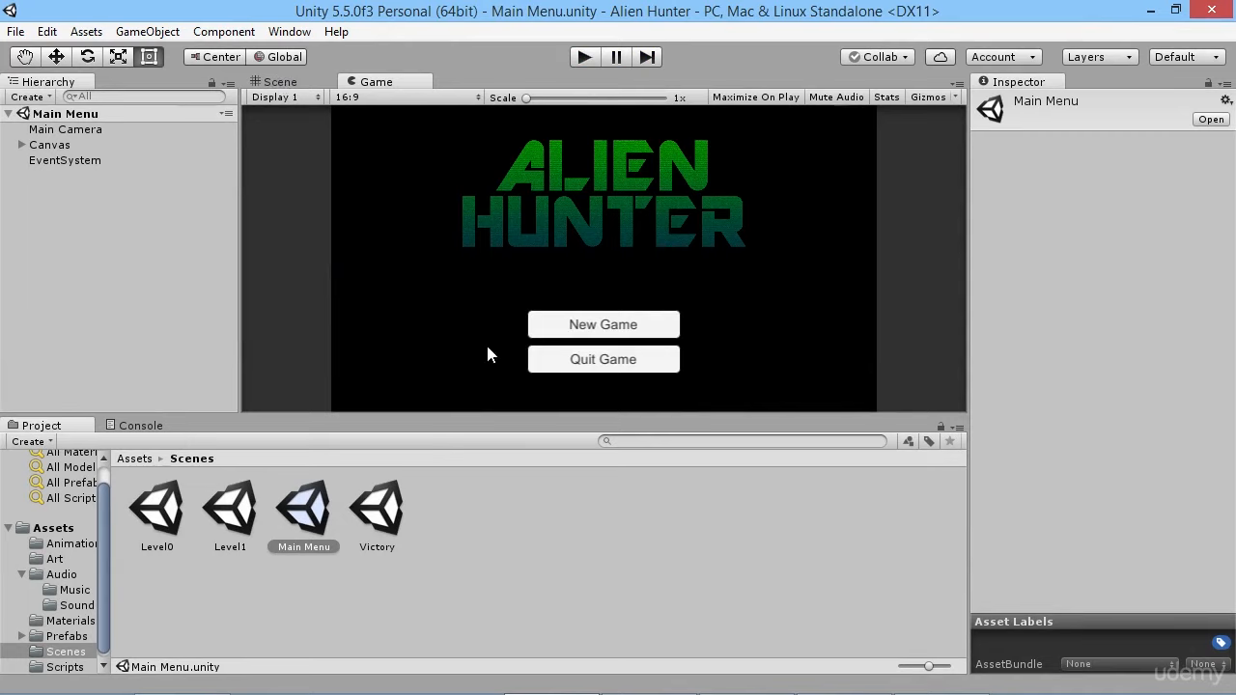
# Open the Victory scene to view its congratulations screen, and open the Level0 scene.
pyautogui.doubleClick(384, 512)
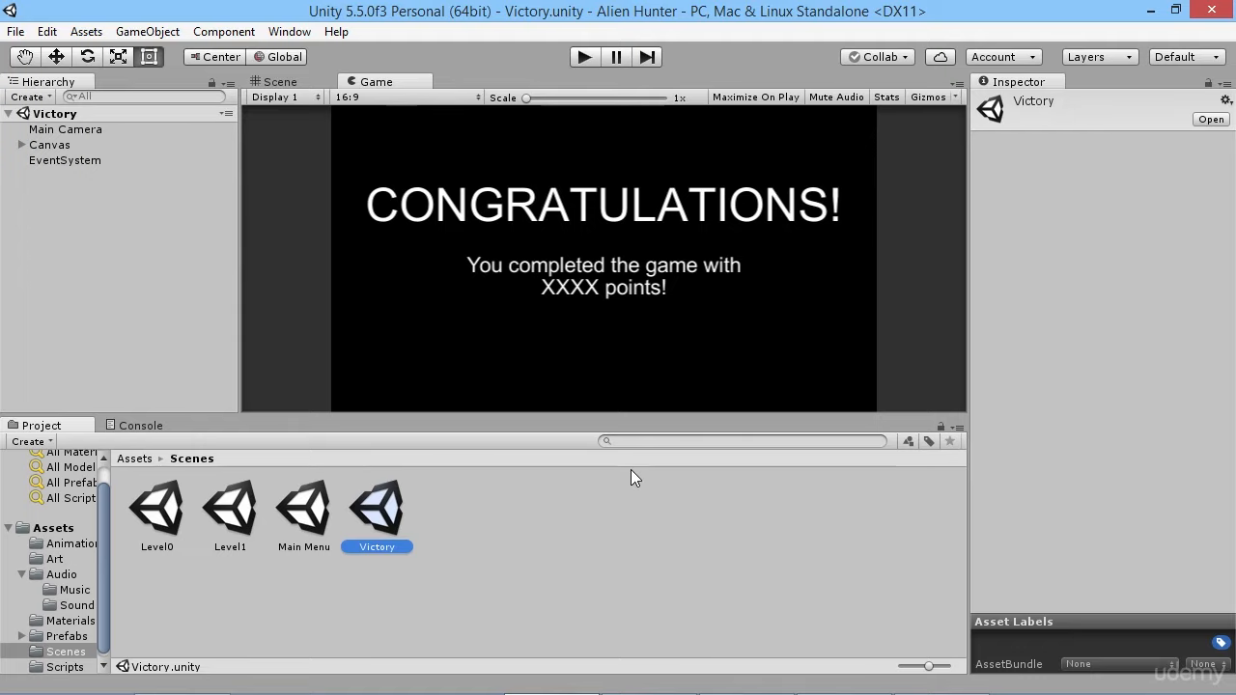
pyautogui.click(157, 524)
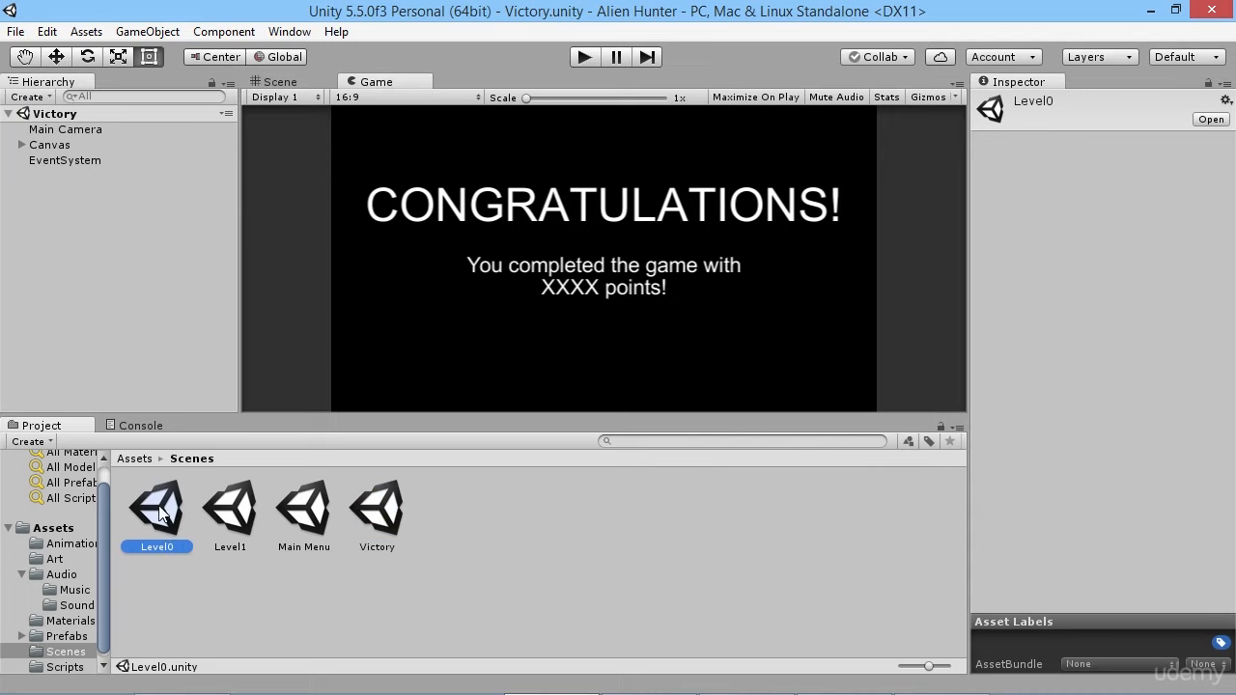
pyautogui.doubleClick(160, 512)
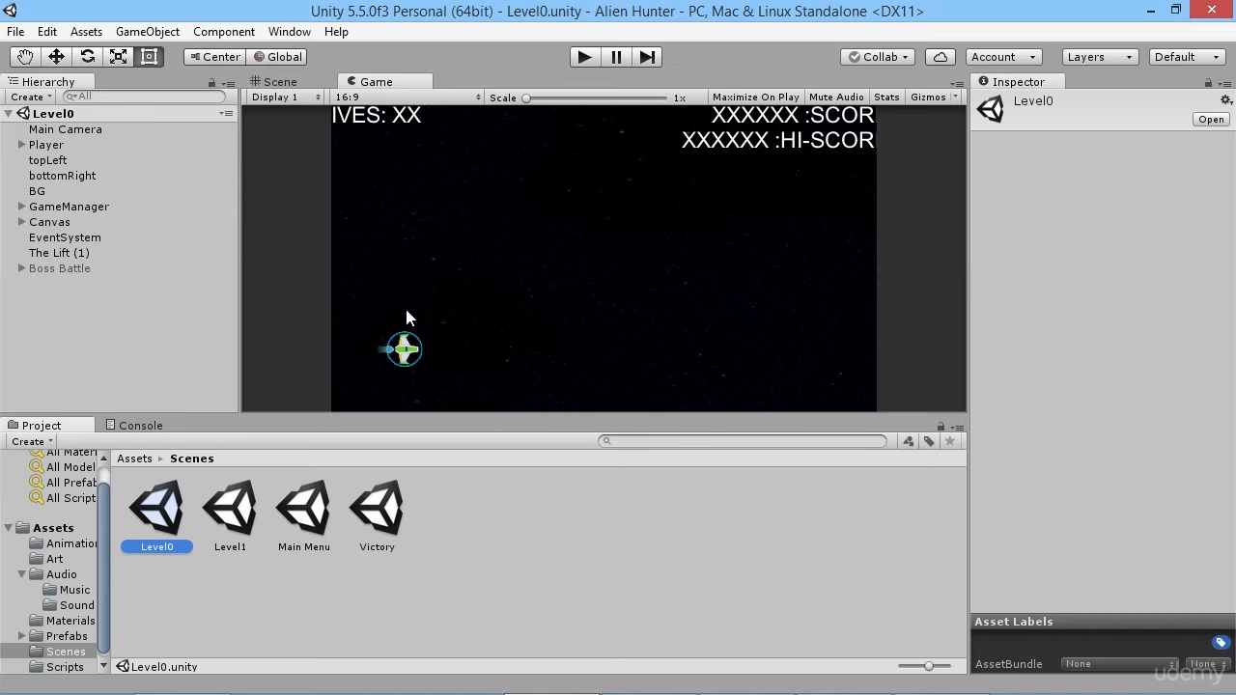
# Run the Level0 scene and fly and shoot through the first two enemy waves.
pyautogui.click(586, 52)
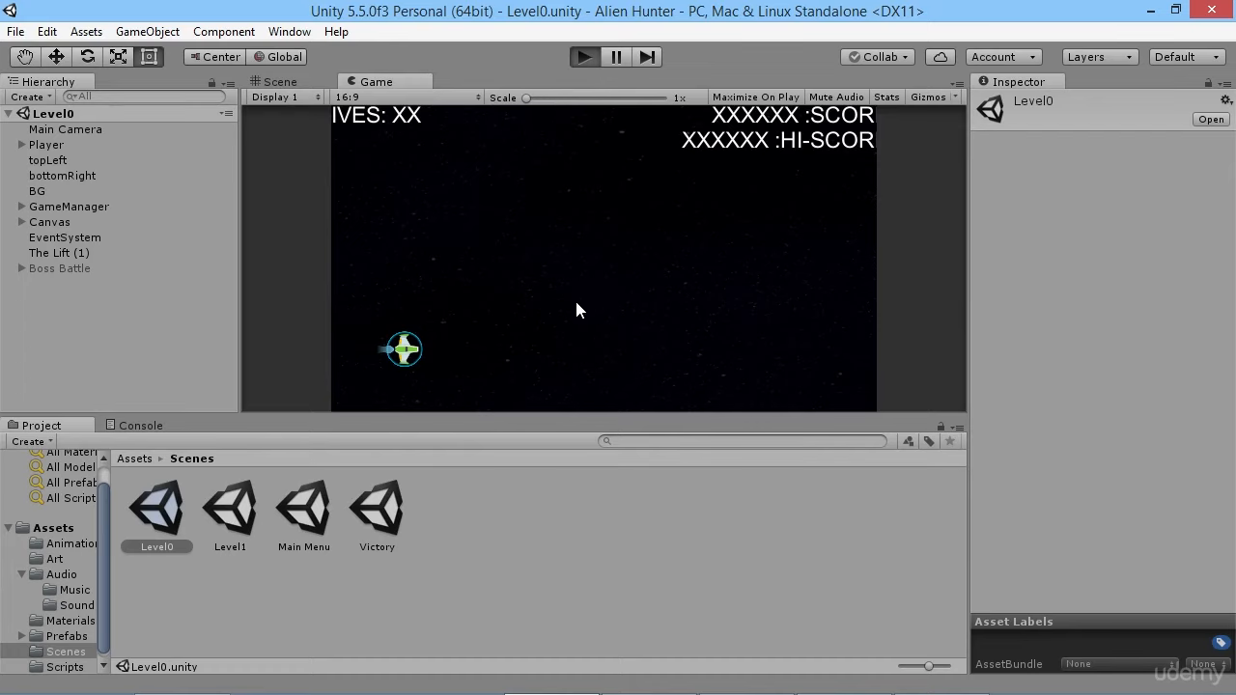
pyautogui.press('d')
pyautogui.press('w')
pyautogui.press('s')
pyautogui.press('a')
pyautogui.press('w')
pyautogui.press('space')
pyautogui.press('s')
pyautogui.press('a')
pyautogui.press('s')
pyautogui.press('d')
pyautogui.press('w')
pyautogui.press('a')
pyautogui.press('s')
pyautogui.press('d')
pyautogui.press('w')
pyautogui.press('a')
pyautogui.press('s')
pyautogui.press('d')
pyautogui.press('w')
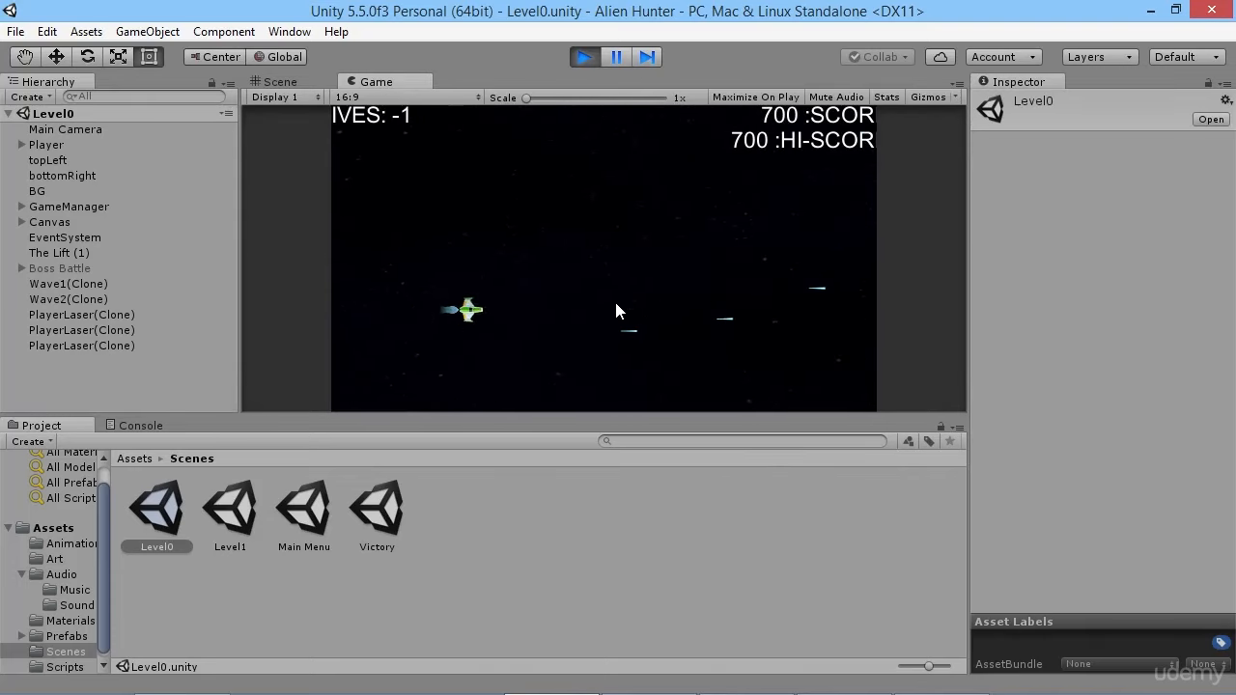
# Steer the ship through Level0's asteroid wave and play on to the Victory screen.
pyautogui.press('a')
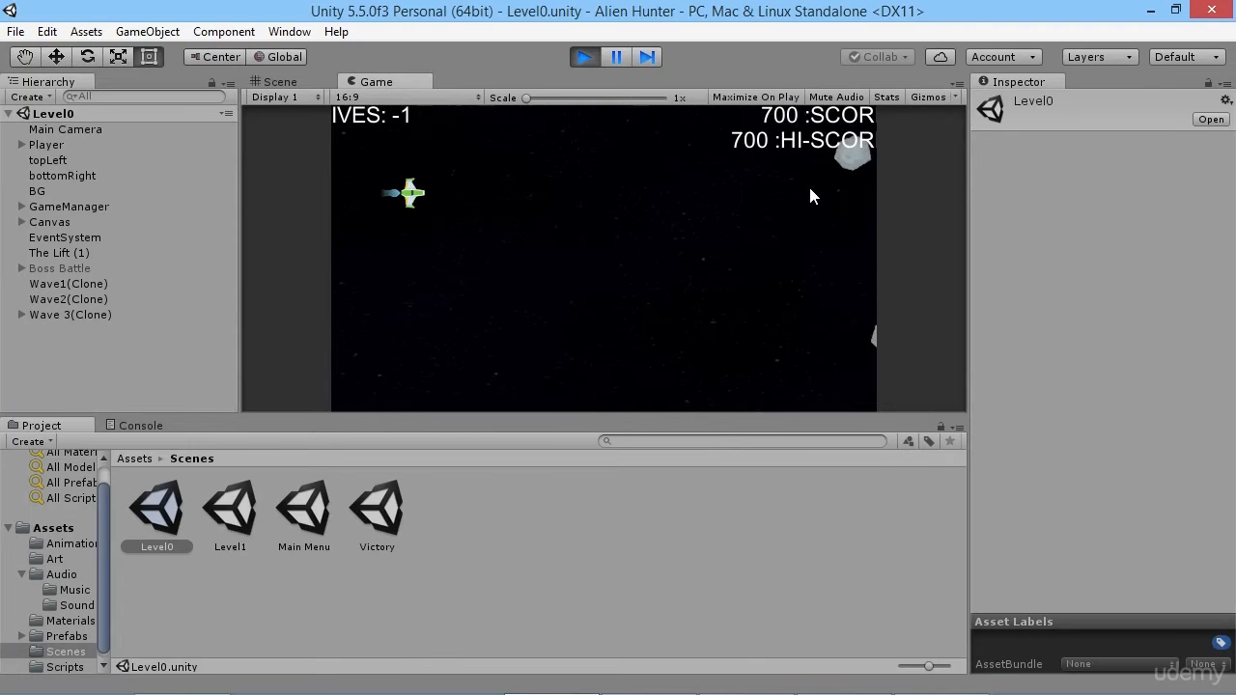
pyautogui.press('s')
pyautogui.press('d')
pyautogui.press('d')
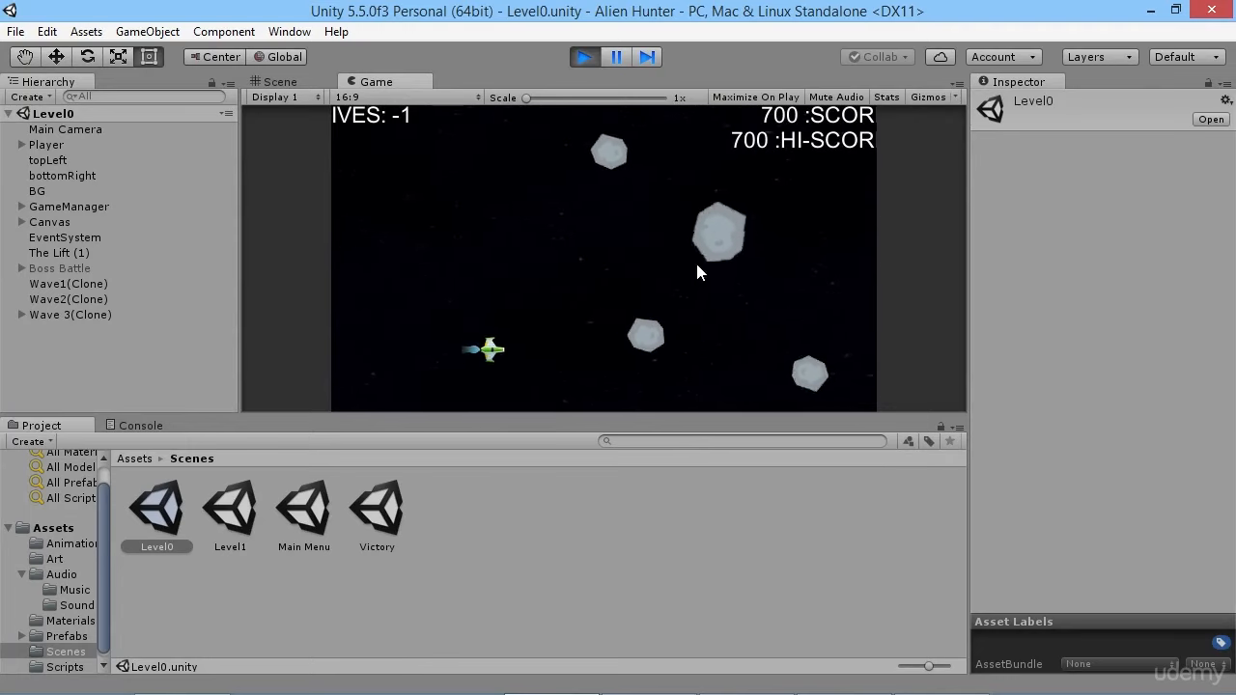
pyautogui.press('a')
pyautogui.press('d')
pyautogui.press('w')
pyautogui.press('a')
pyautogui.press('a')
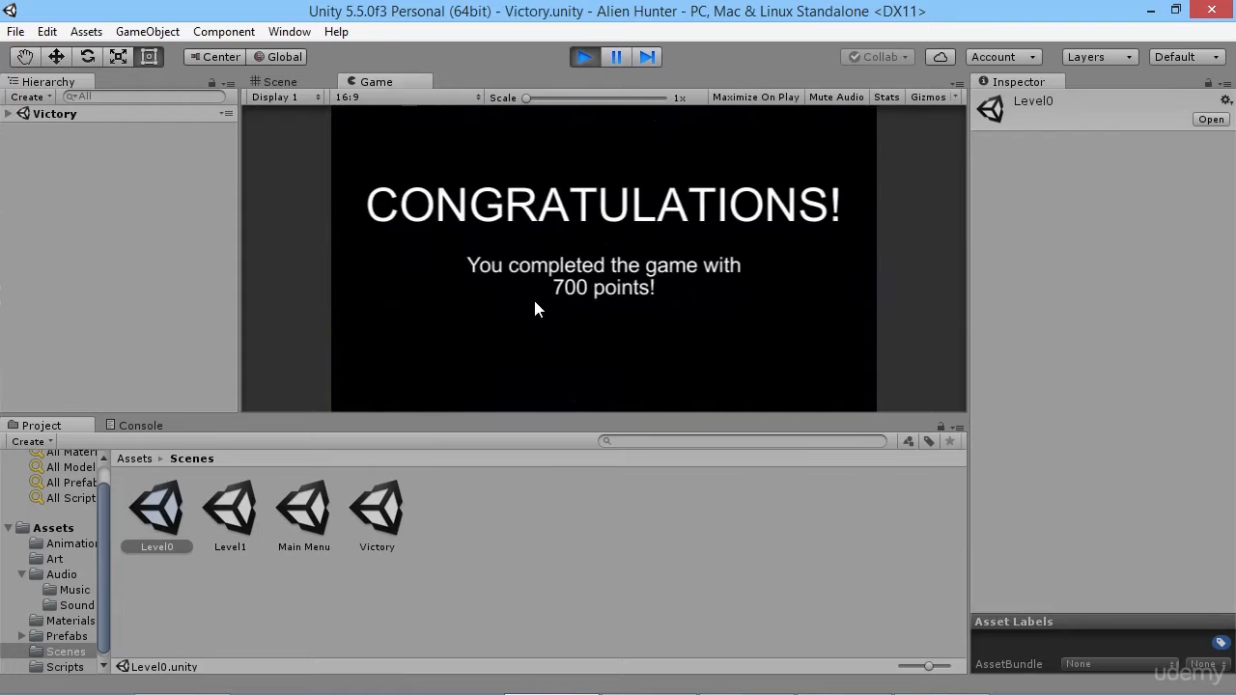
# Return to the Level0 scene and inspect the GameManager's wave and wave delay settings.
pyautogui.doubleClick(151, 505)
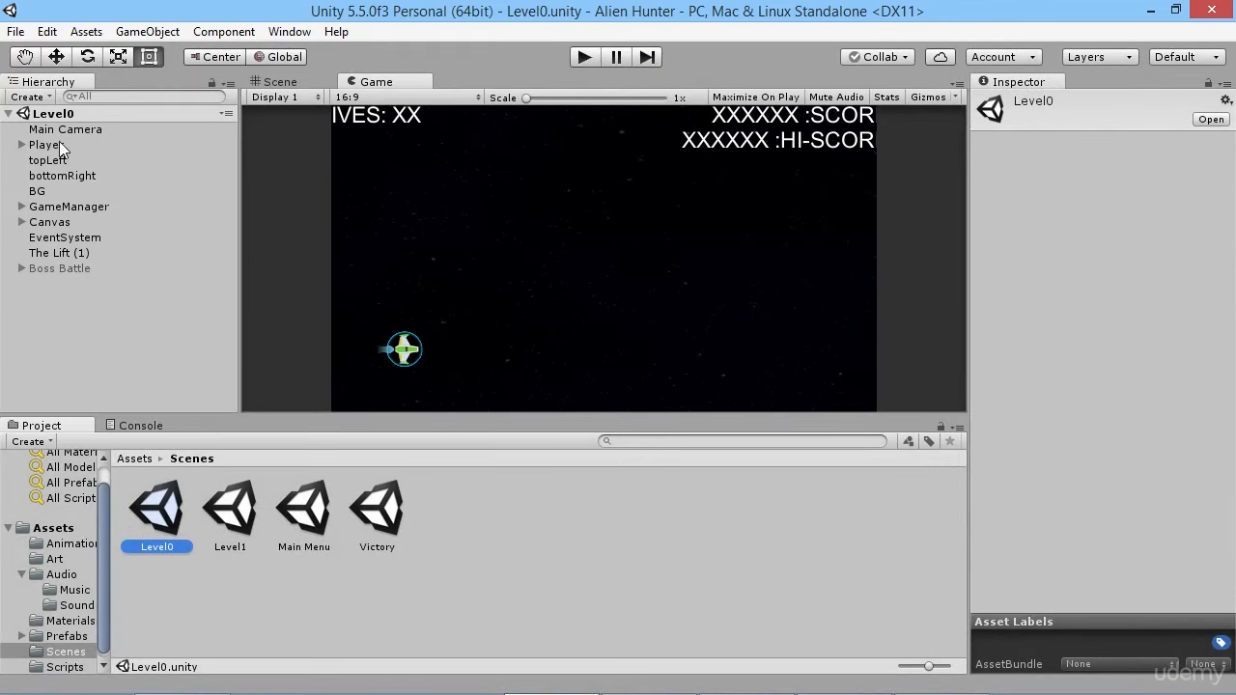
pyautogui.click(61, 208)
pyautogui.scroll(-4, 1035, 493)
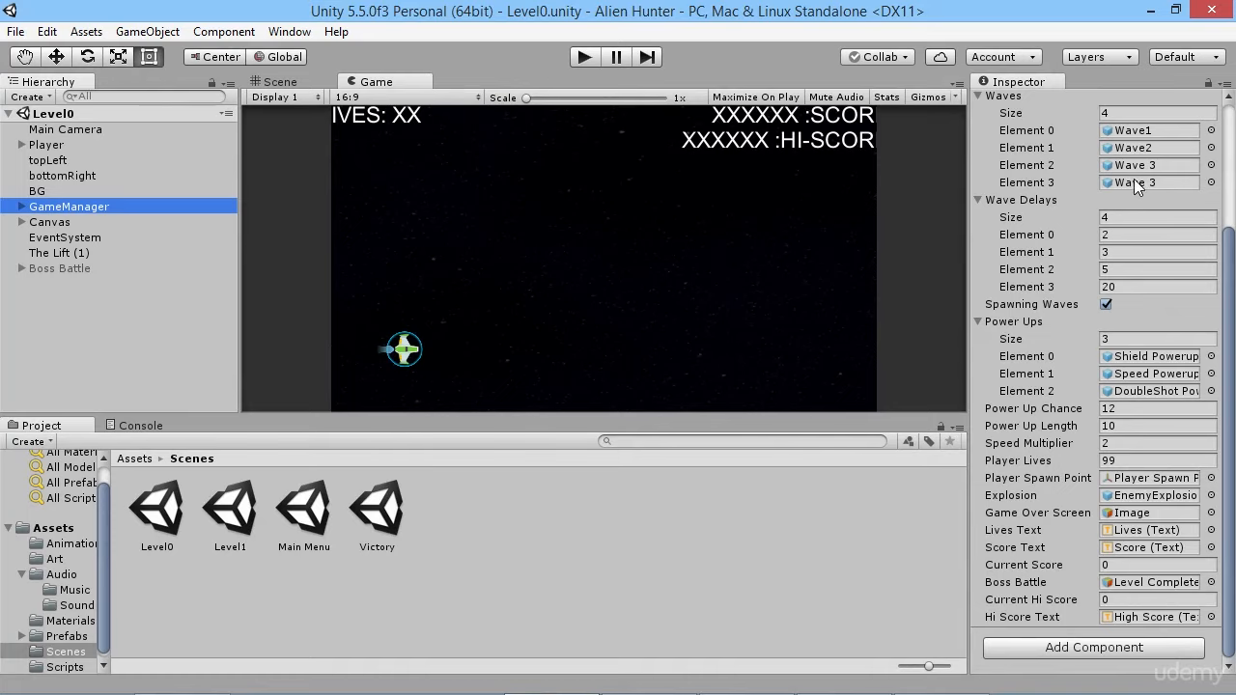
# Create an empty game object, move it out of GameManager to the scene root, and name it Empty Wave.
pyautogui.rightClick(142, 328)
pyautogui.click(210, 482)
pyautogui.moveTo(84, 257); pyautogui.dragTo(74, 381)
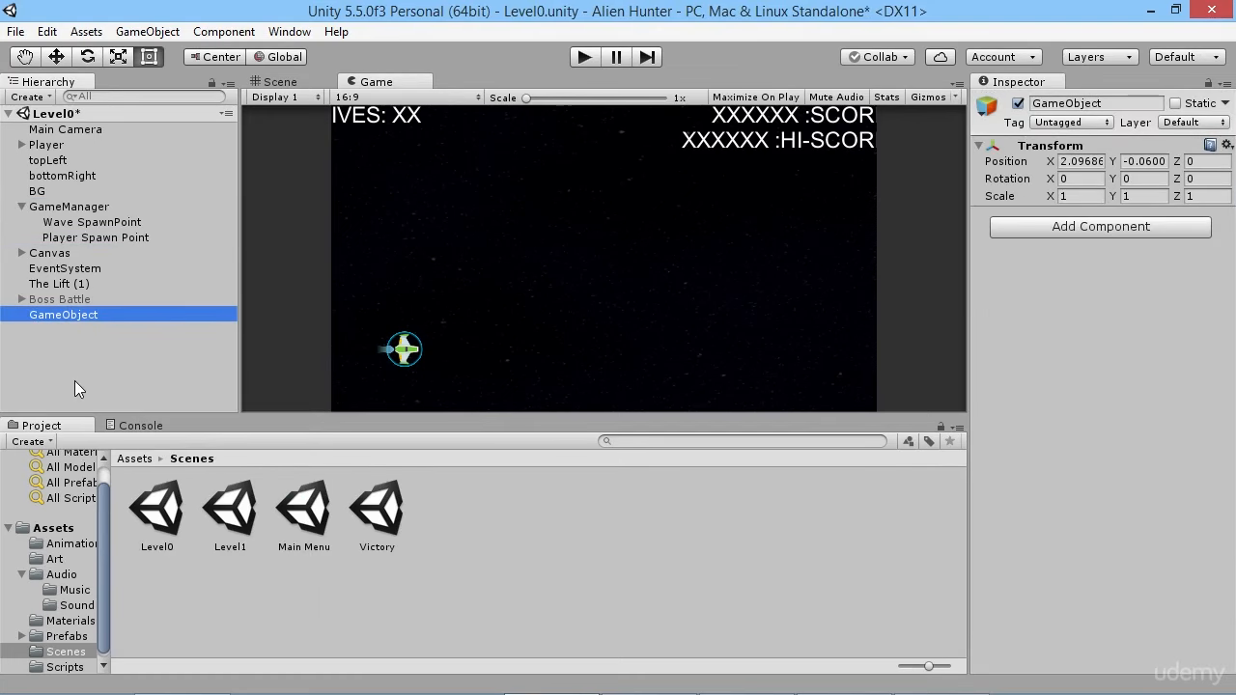
pyautogui.click(70, 315)
pyautogui.press('BackSpace')
pyautogui.write('Empty Wave')
pyautogui.press('Return')
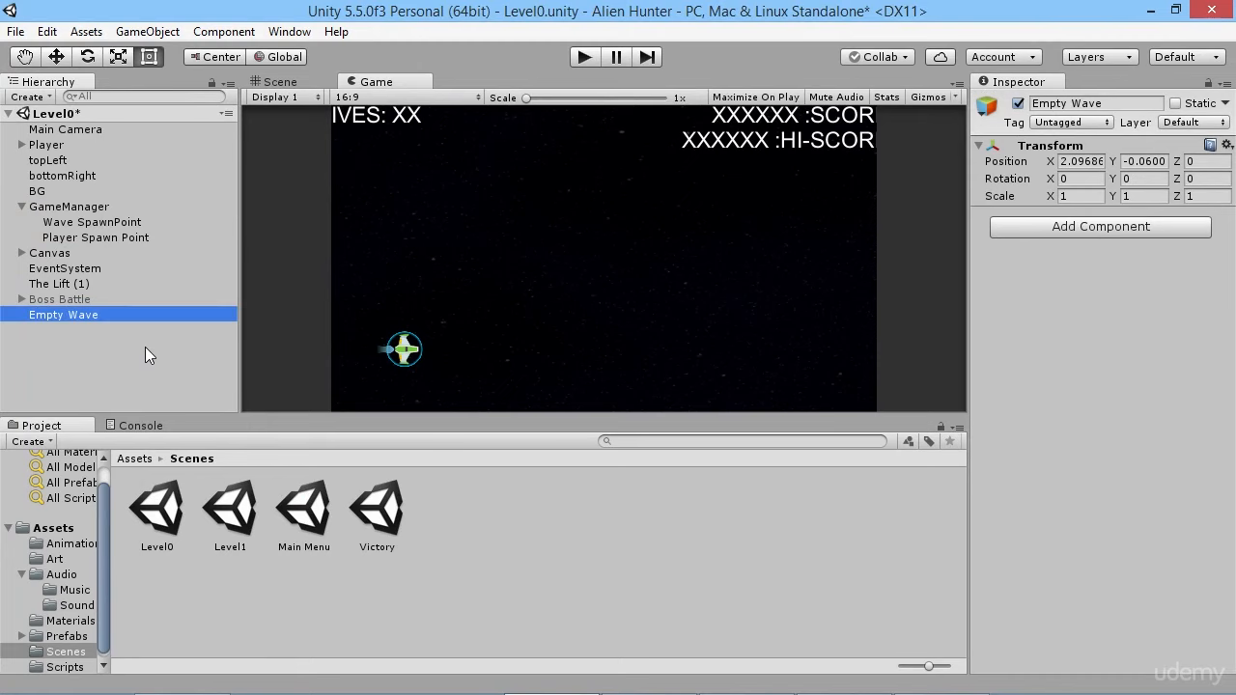
# Assign Empty Wave to Element 3 of the GameManager's Waves list.
pyautogui.click(60, 206)
pyautogui.moveTo(45, 311); pyautogui.dragTo(1141, 355)
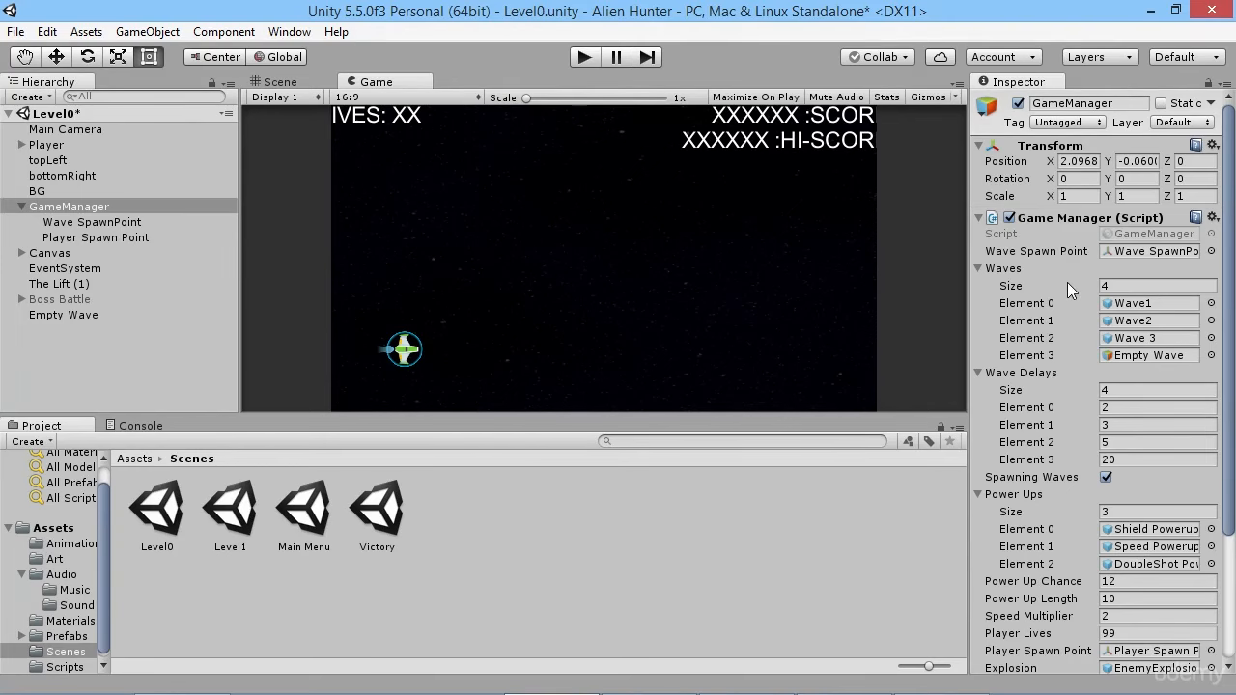
pyautogui.scroll(-4, 1071, 313)
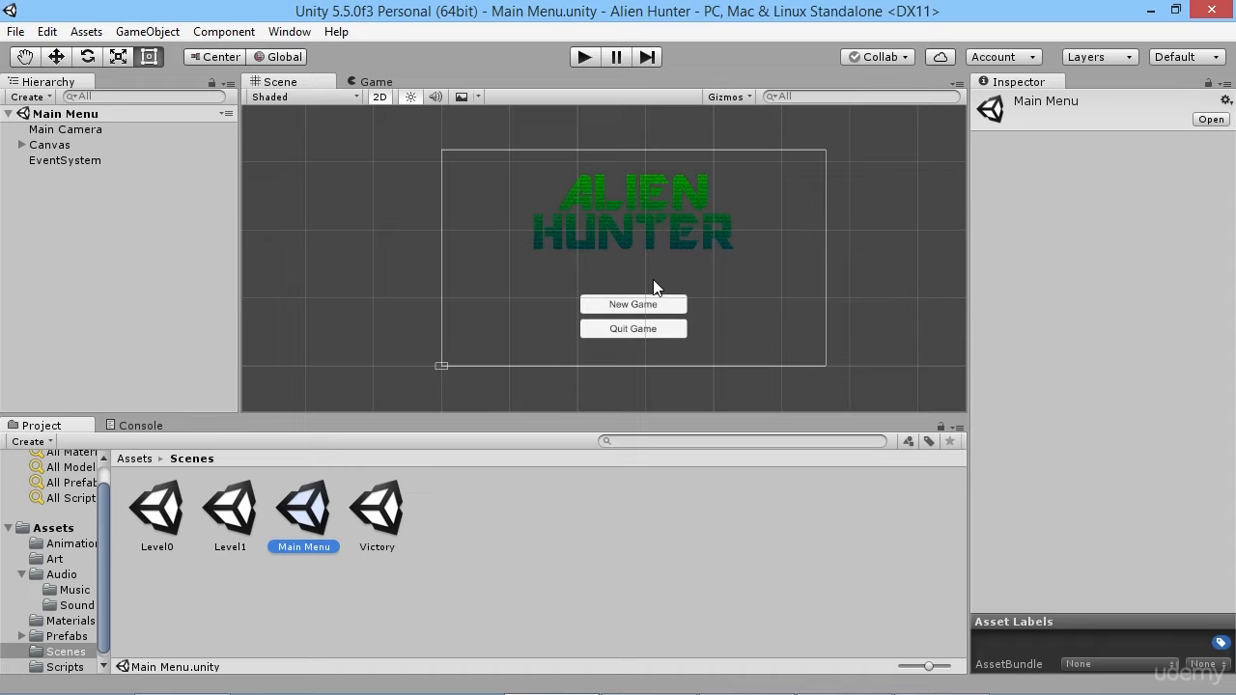
# Duplicate the Start button in the Main Menu scene and set the copy's label text to Continue.
pyautogui.click(22, 145)
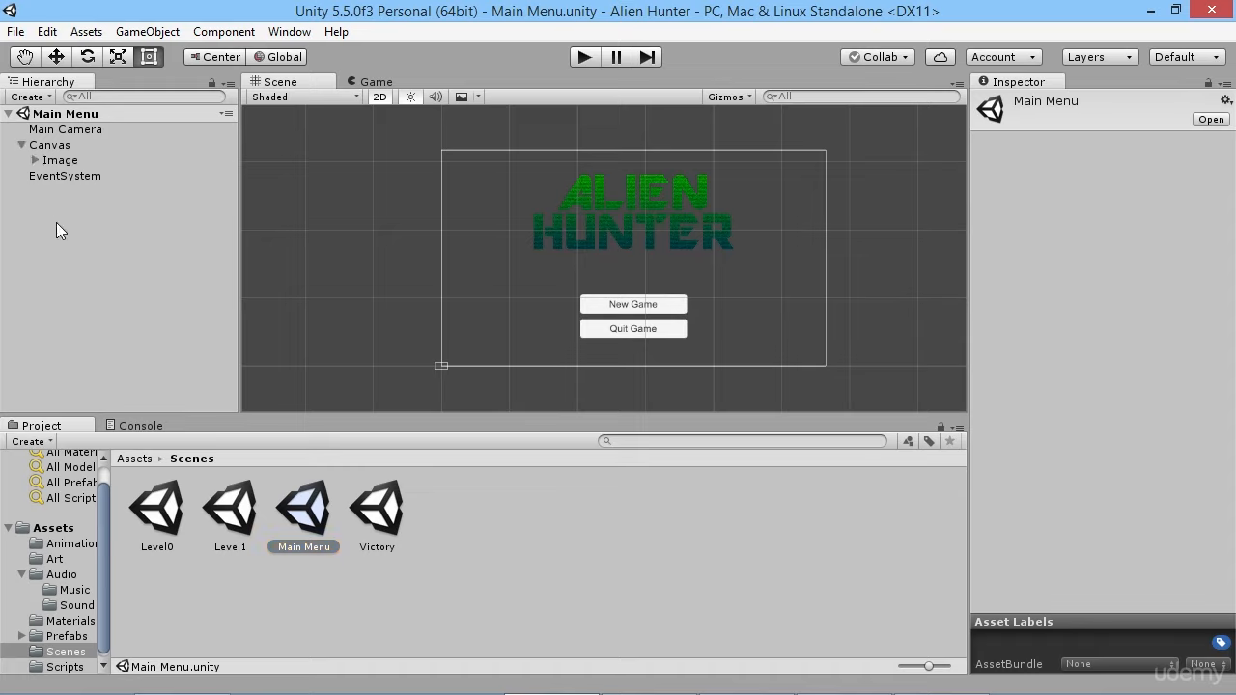
pyautogui.click(33, 160)
pyautogui.click(69, 174)
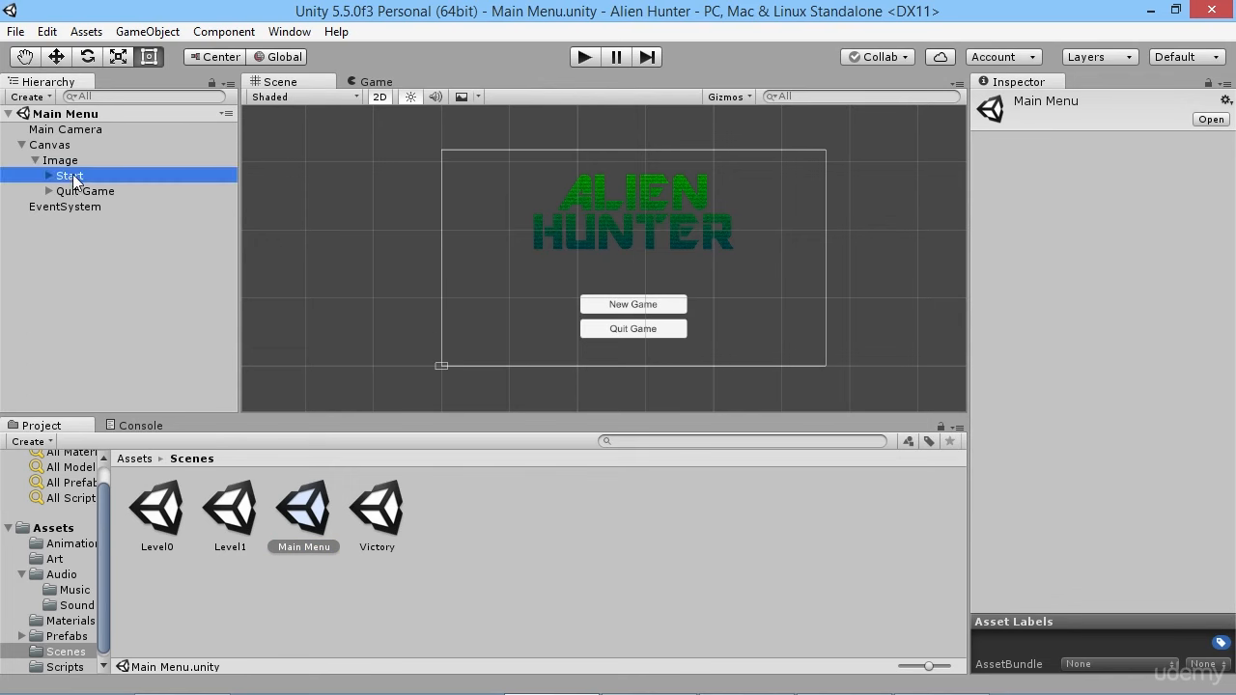
pyautogui.hotkey('ctrl', 'd')
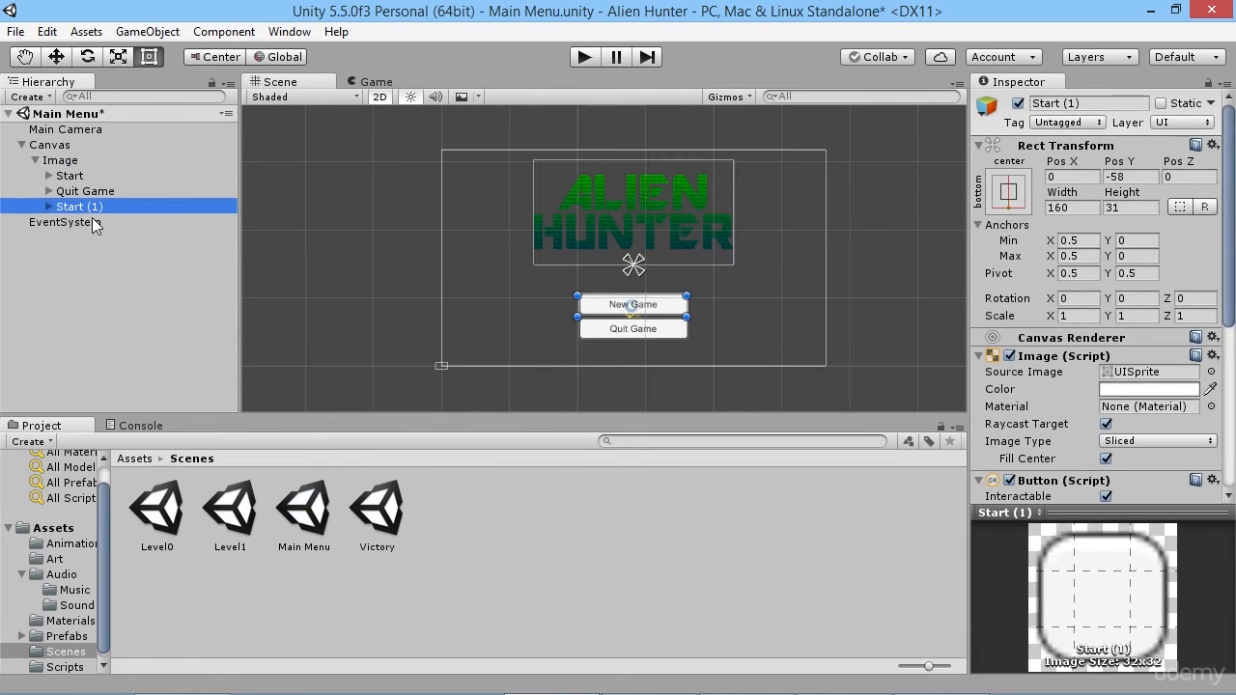
pyautogui.click(47, 205)
pyautogui.click(85, 223)
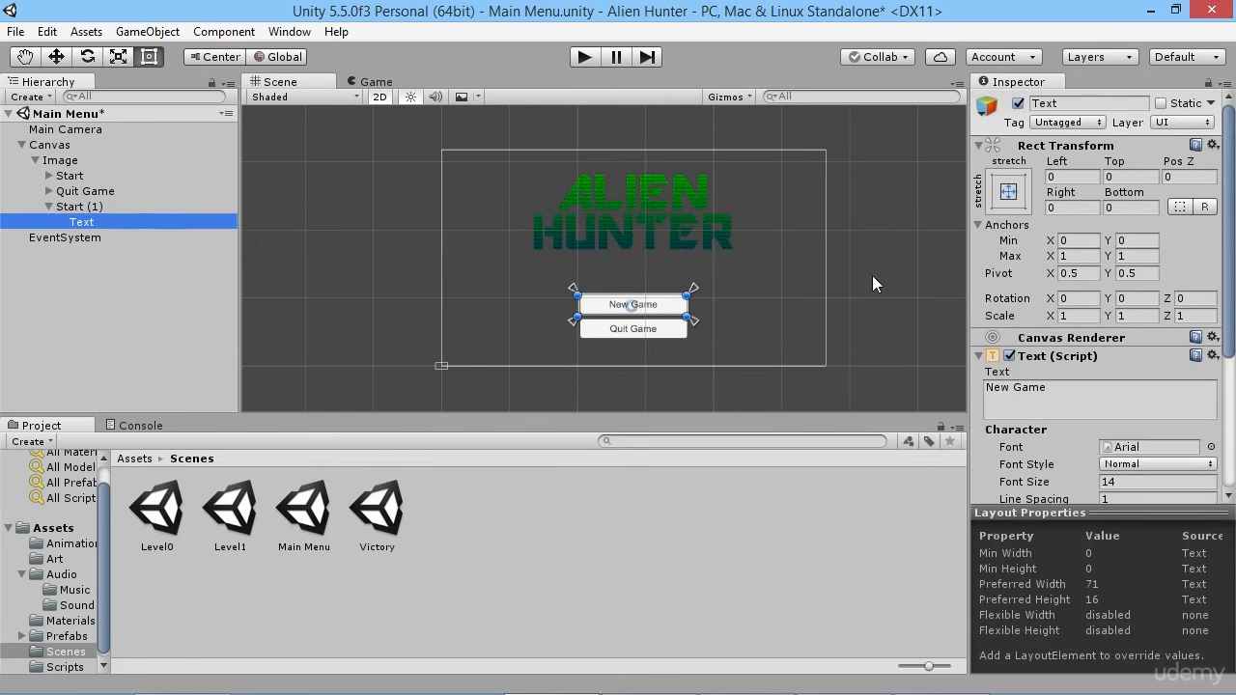
pyautogui.click(1049, 382)
pyautogui.write('C')
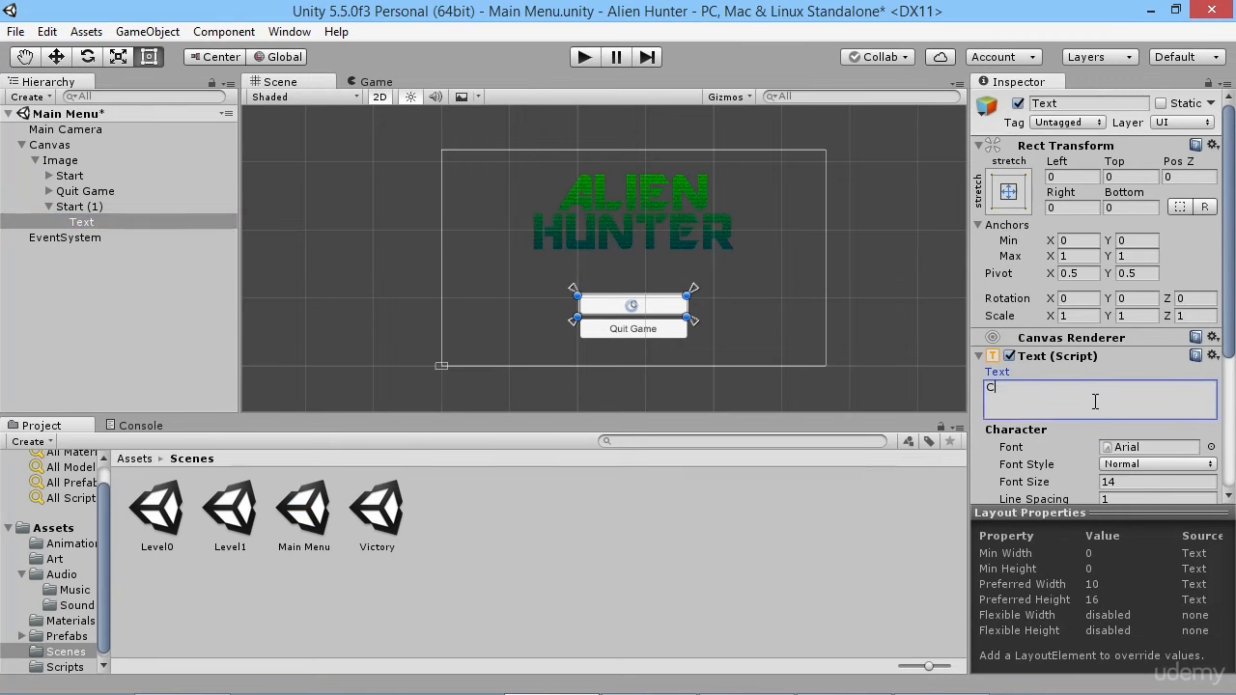
pyautogui.write('ontinue')
pyautogui.press('Return')
pyautogui.press('BackSpace')
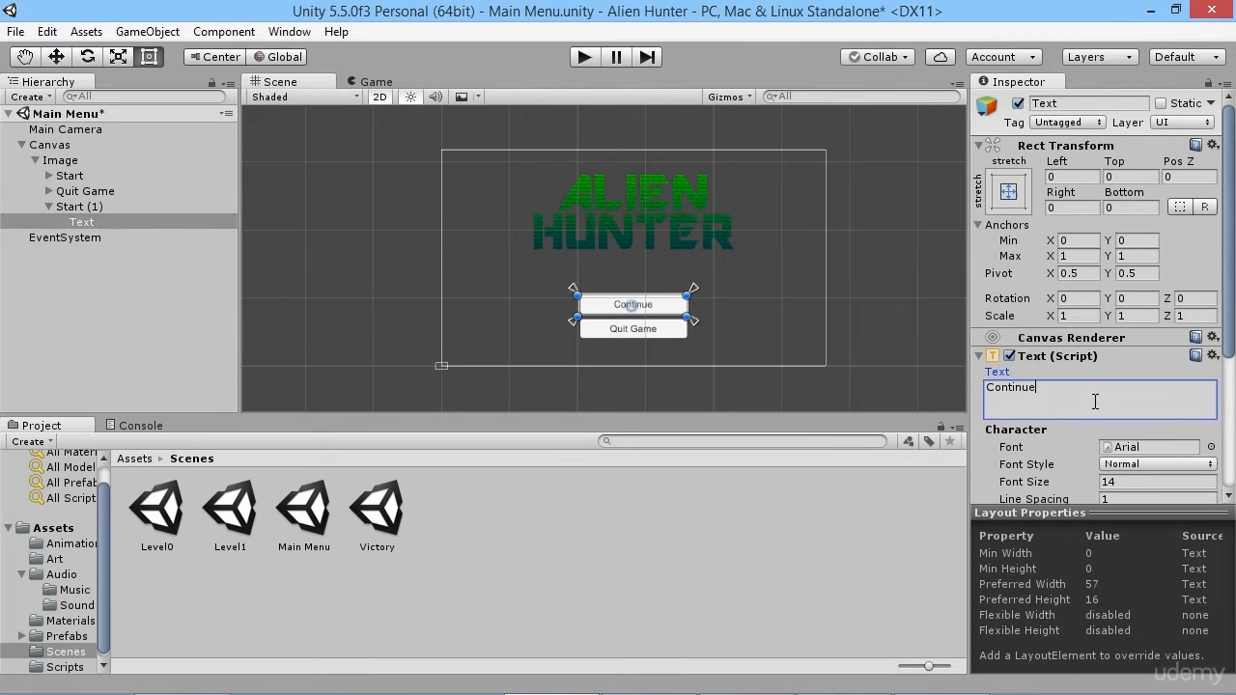
# Rename the duplicated button Continue and move it above the New Game button, to Pos Y -24.
pyautogui.click(65, 208)
pyautogui.click(64, 207)
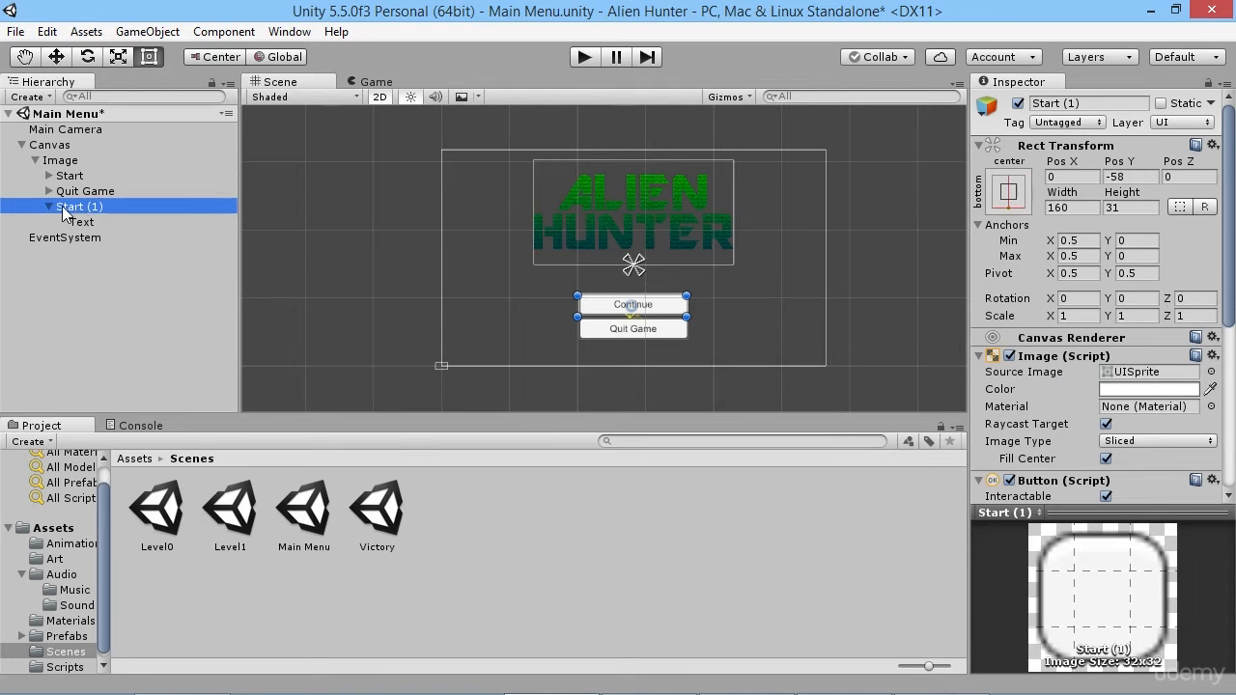
pyautogui.write('Continue')
pyautogui.press('Return')
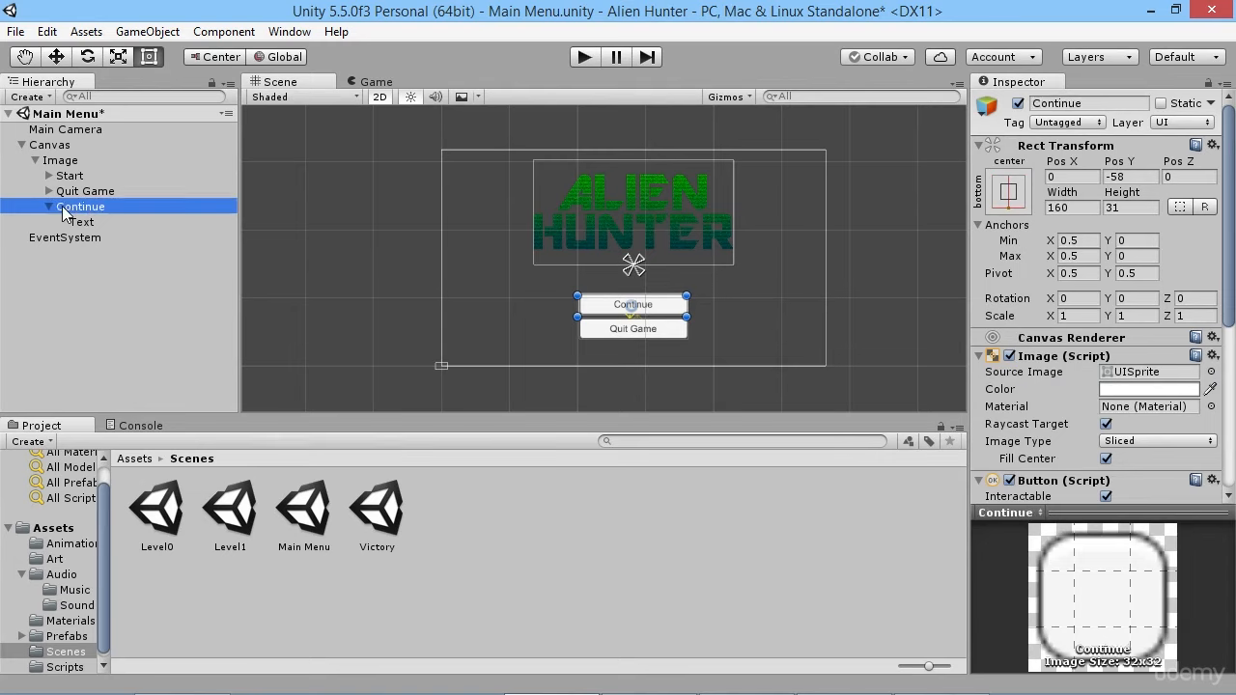
pyautogui.click(56, 56)
pyautogui.moveTo(635, 231); pyautogui.dragTo(636, 208)
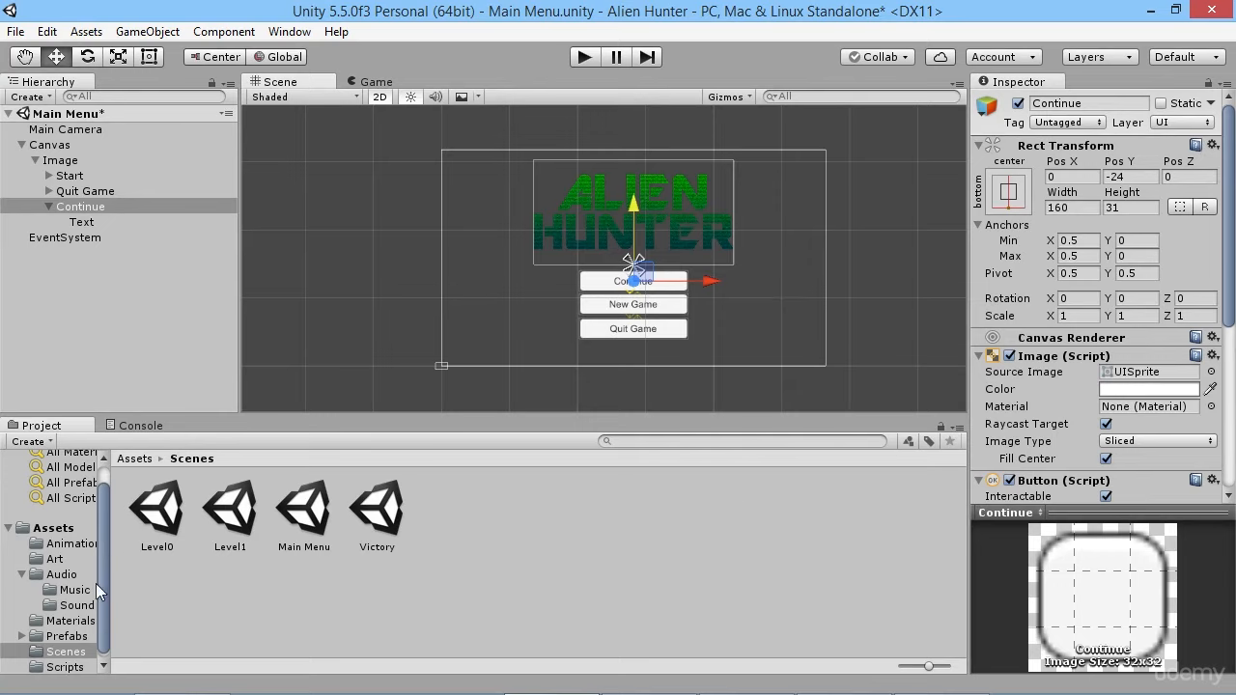
# Open the MainMenu script and add an empty public void ContinueGame() method after QuitGame().
pyautogui.click(65, 666)
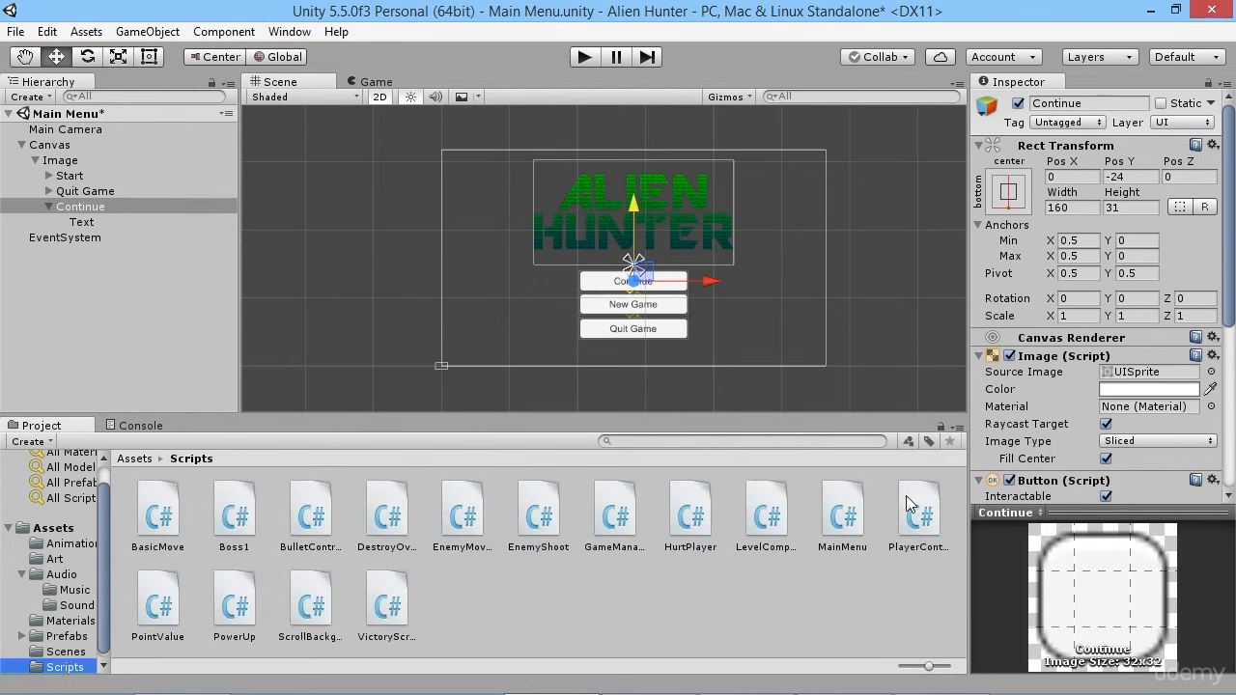
pyautogui.click(853, 518)
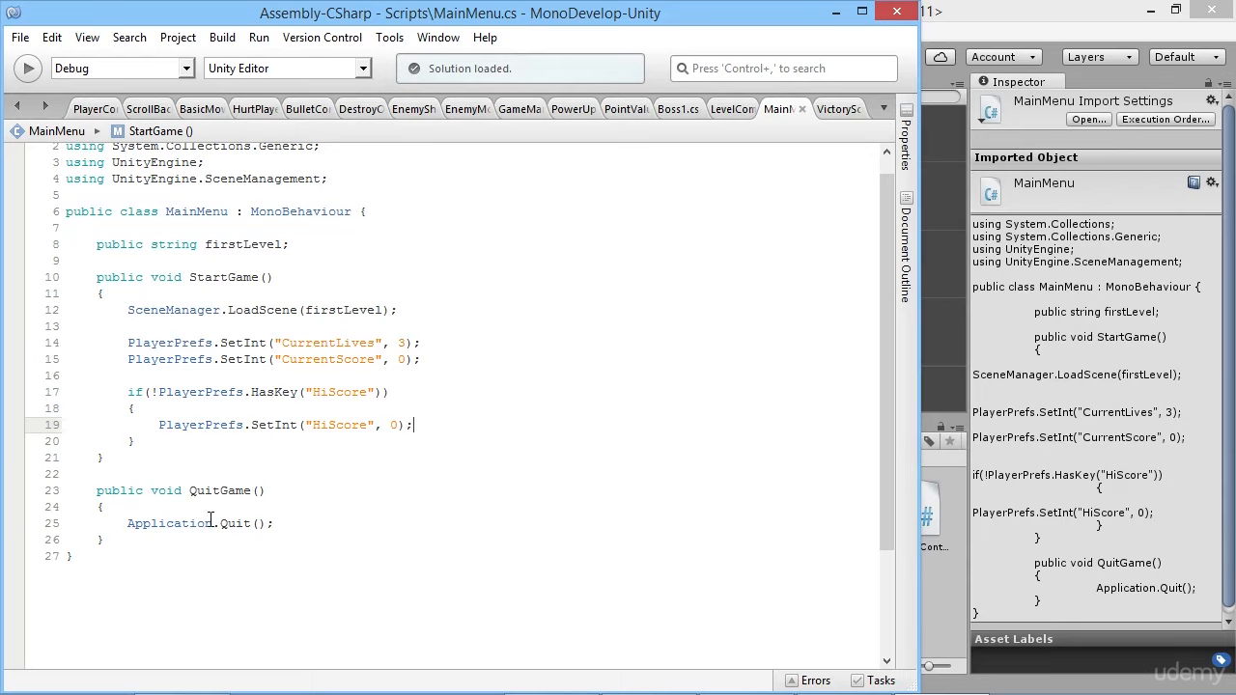
pyautogui.click(215, 555)
pyautogui.press('Up')
pyautogui.press('End')
pyautogui.press('Return')
pyautogui.press('Return')
pyautogui.write('public void ')
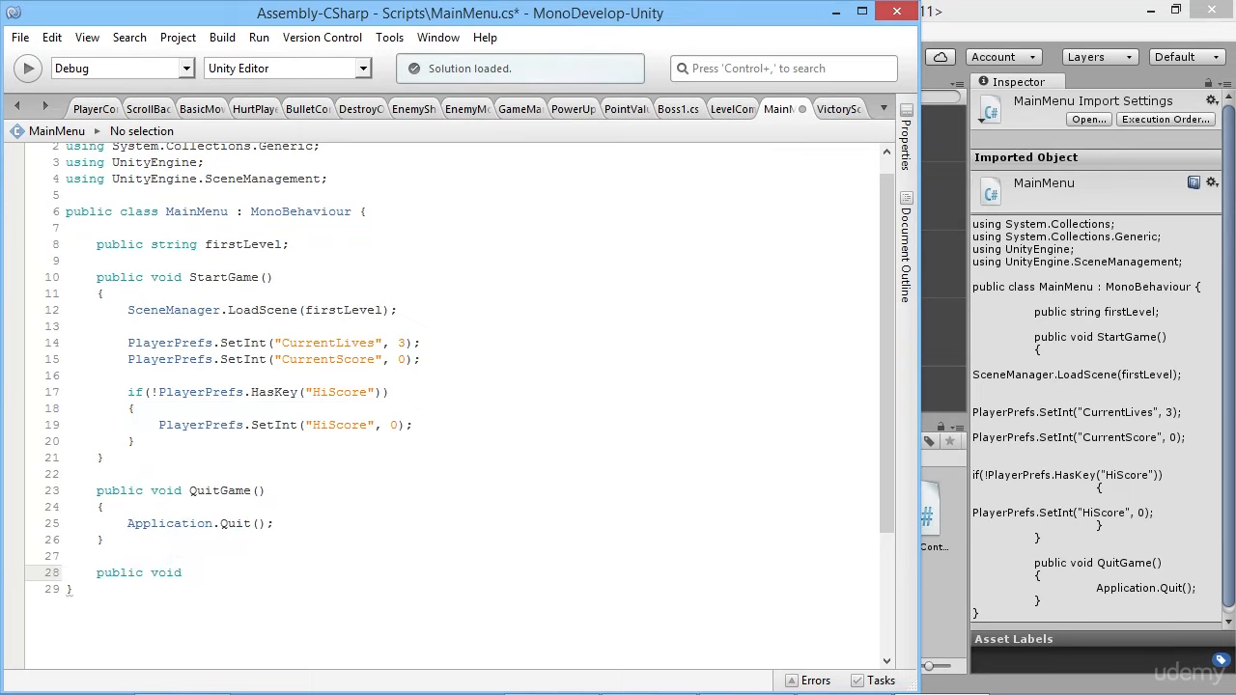
pyautogui.write('ContinueGame()')
pyautogui.press('Return')
pyautogui.write('{')
pyautogui.press('Return')
pyautogui.press('Return')
pyautogui.write('}')
pyautogui.click(171, 605)
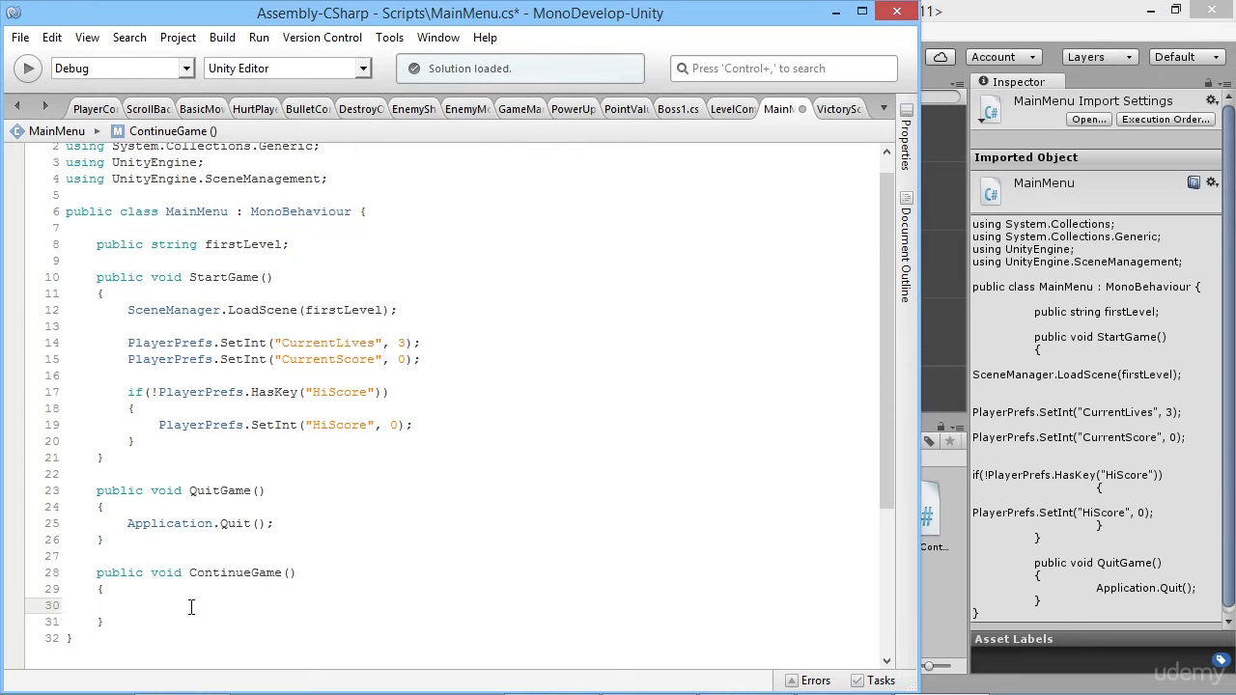
# Make ContinueGame() load the saved scene with SceneManager.LoadScene(PlayerPrefs.GetString("FurthestLevelReached"));.
pyautogui.write('SceneManager.LoadScene(')
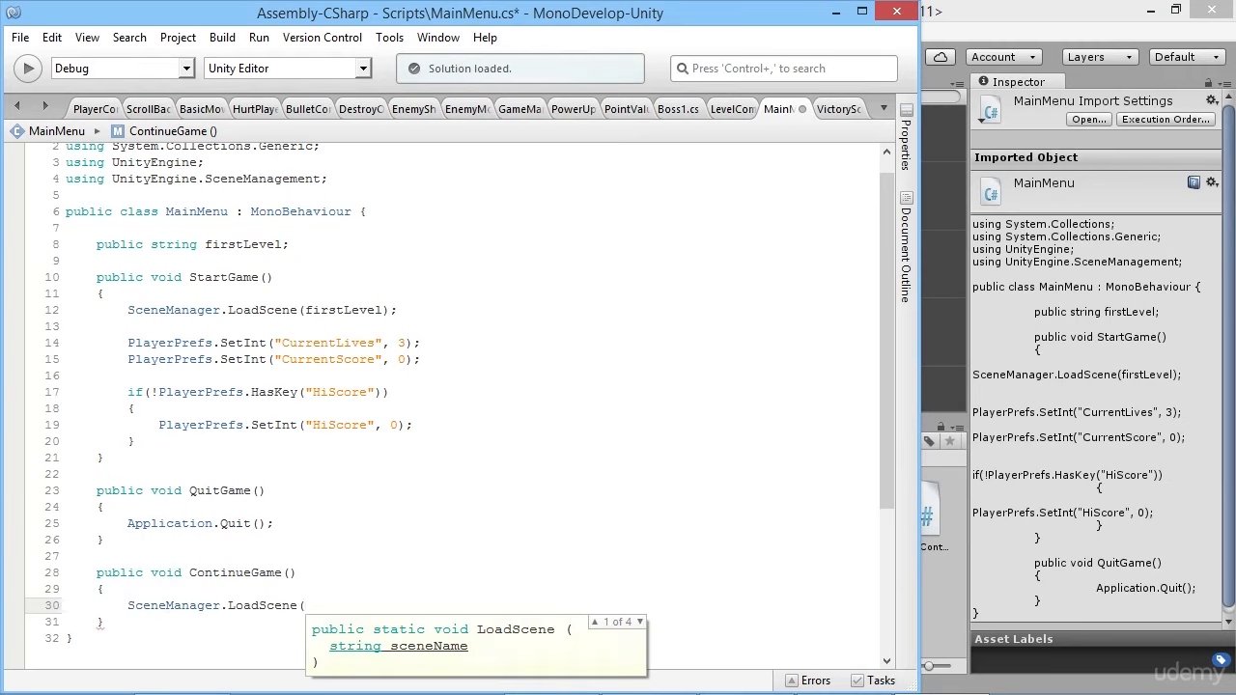
pyautogui.write('Player')
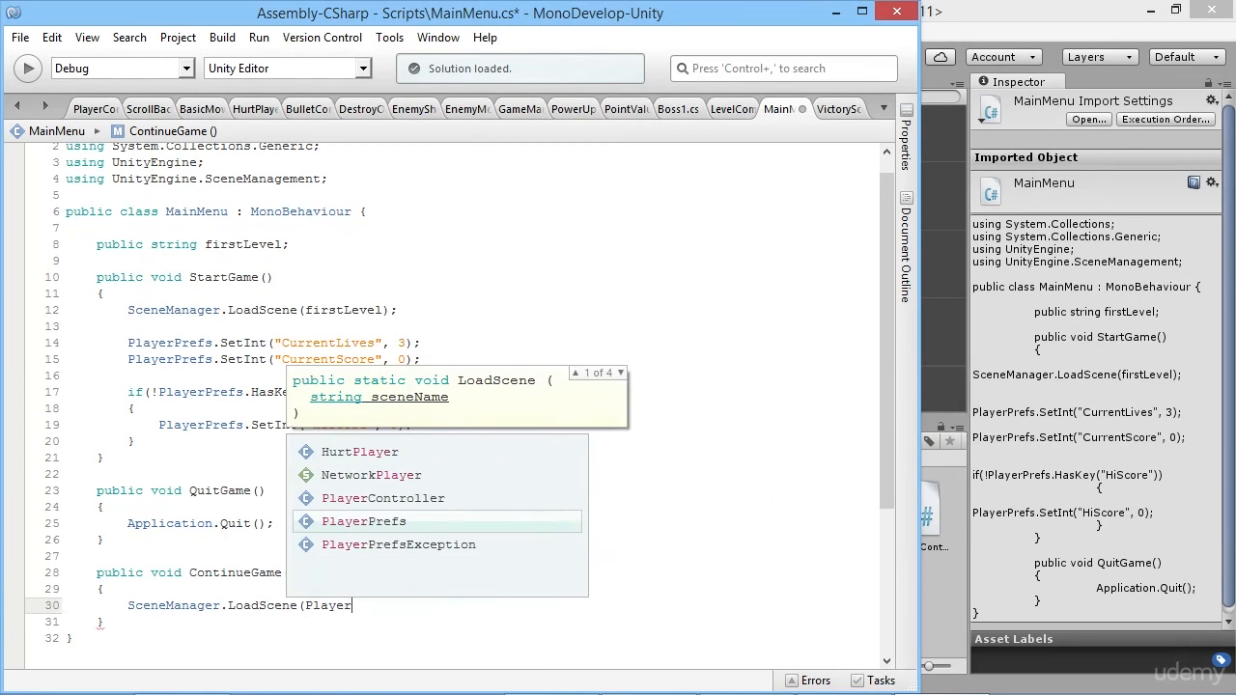
pyautogui.write('Prefs')
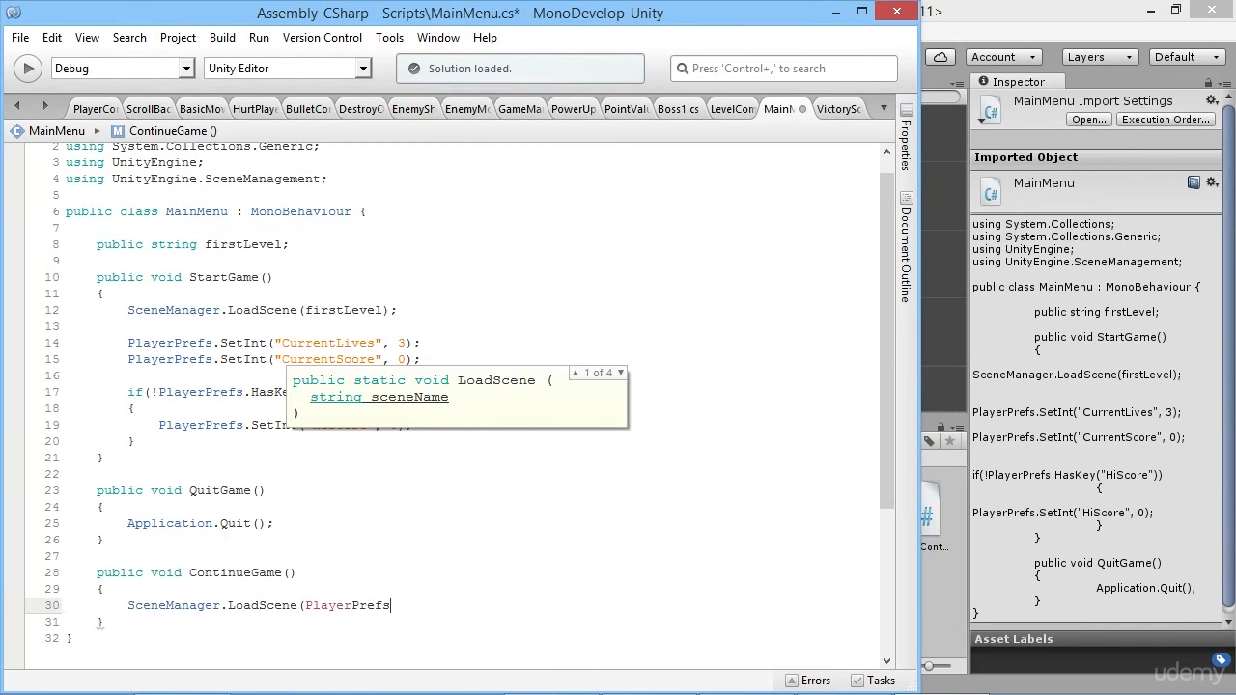
pyautogui.write('.GetString')
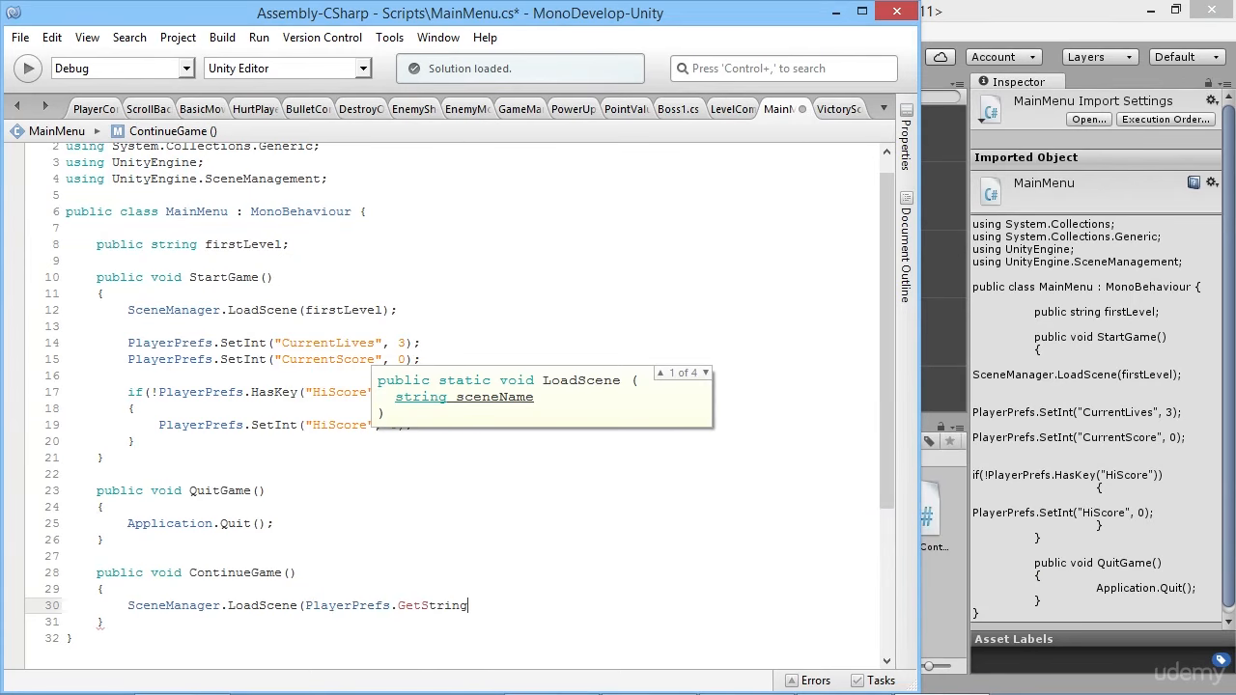
pyautogui.write('(')
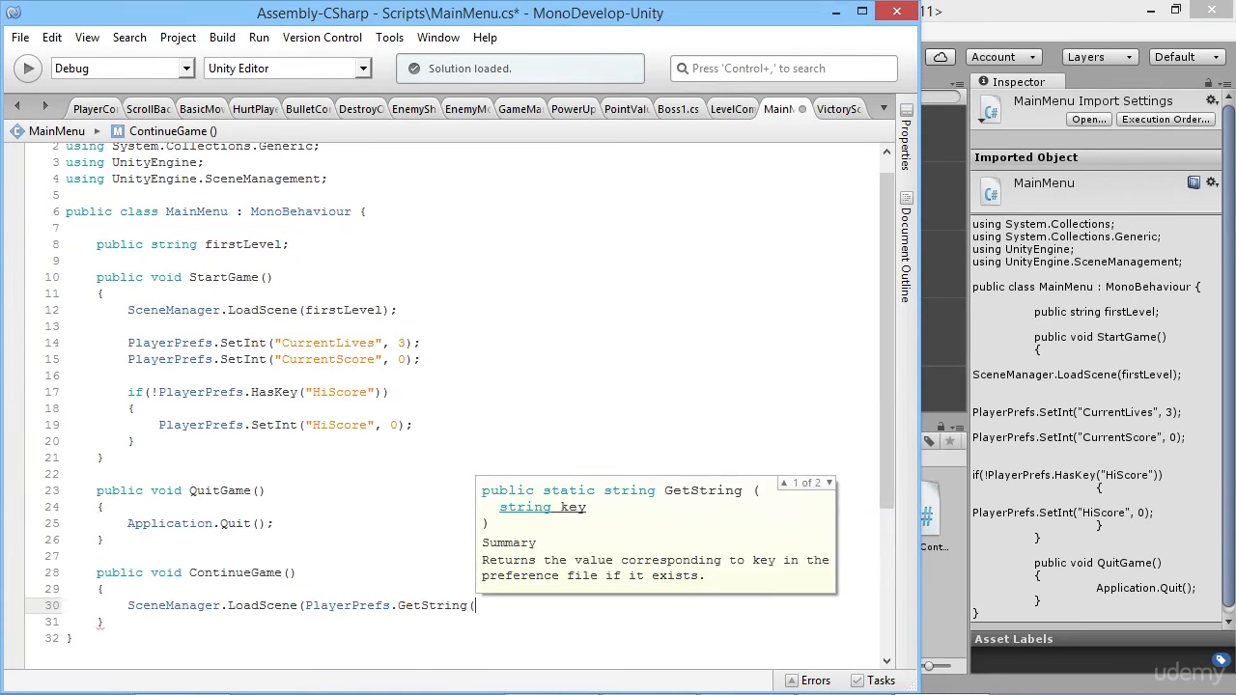
pyautogui.write('"FurthestLevel')
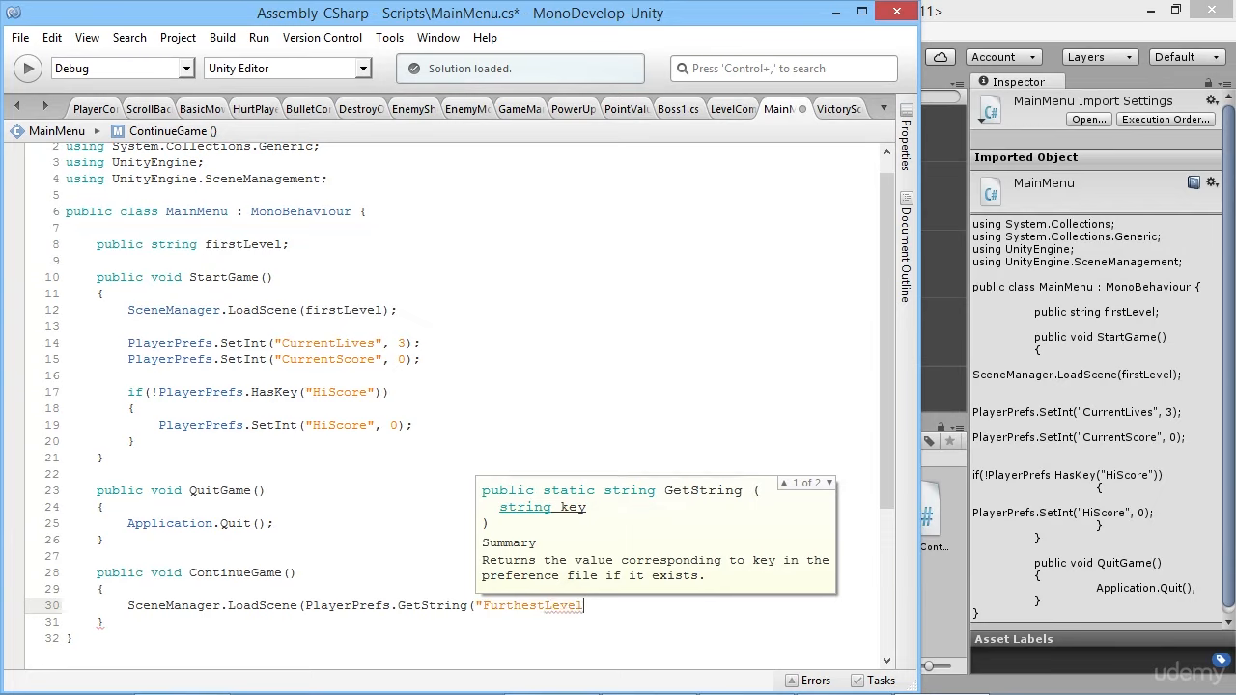
pyautogui.write('Reached");')
pyautogui.press('Left')
pyautogui.write(')')
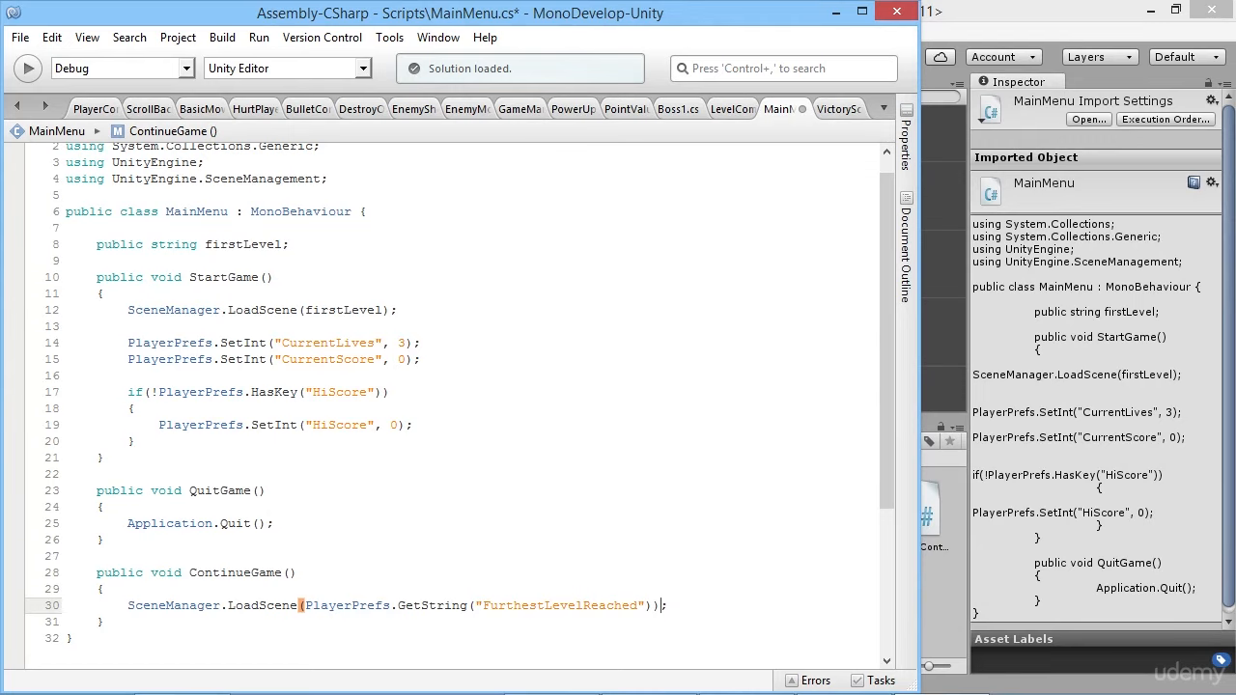
# Declare a public GameObject variable named continueButton below firstLevel in the MainMenu class.
pyautogui.click(309, 243)
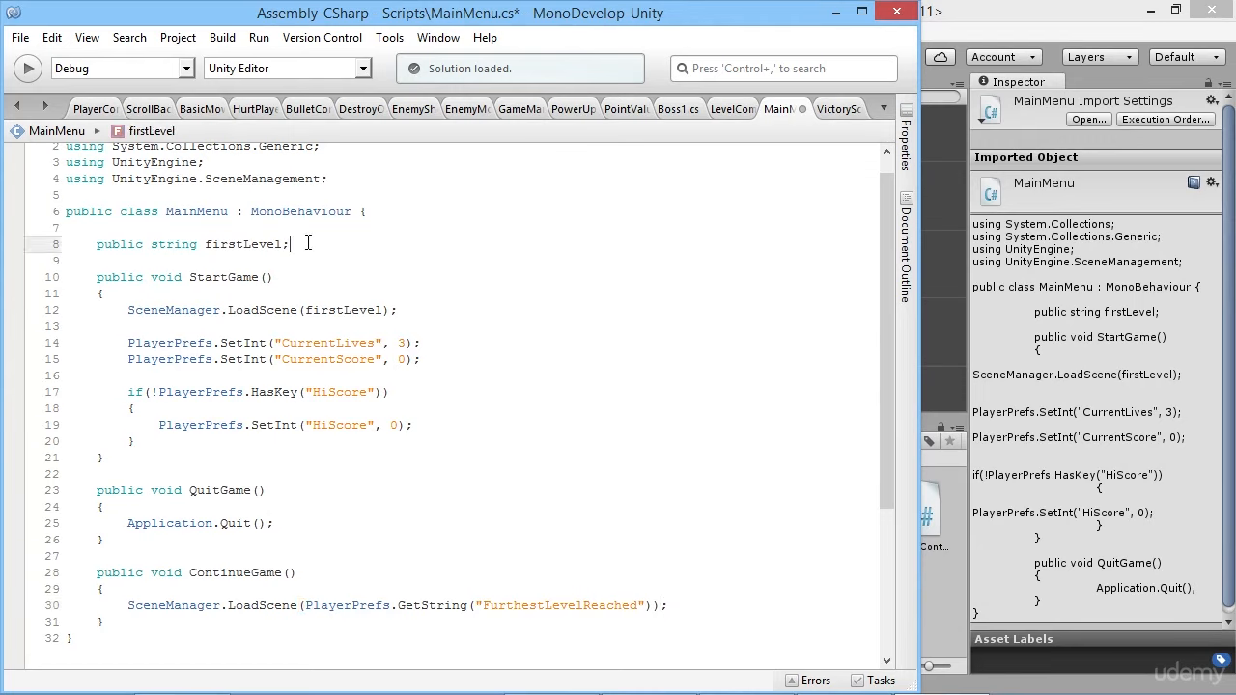
pyautogui.press('Return')
pyautogui.press('Return')
pyautogui.write('public ')
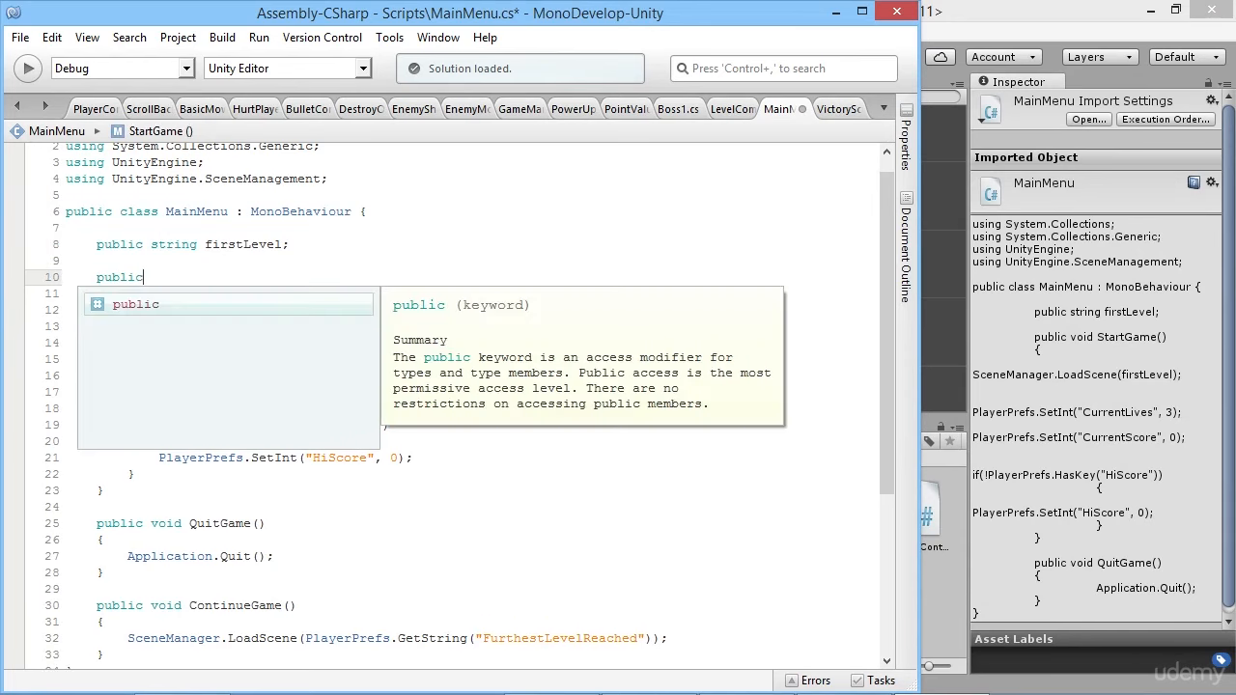
pyautogui.write('GameObject ')
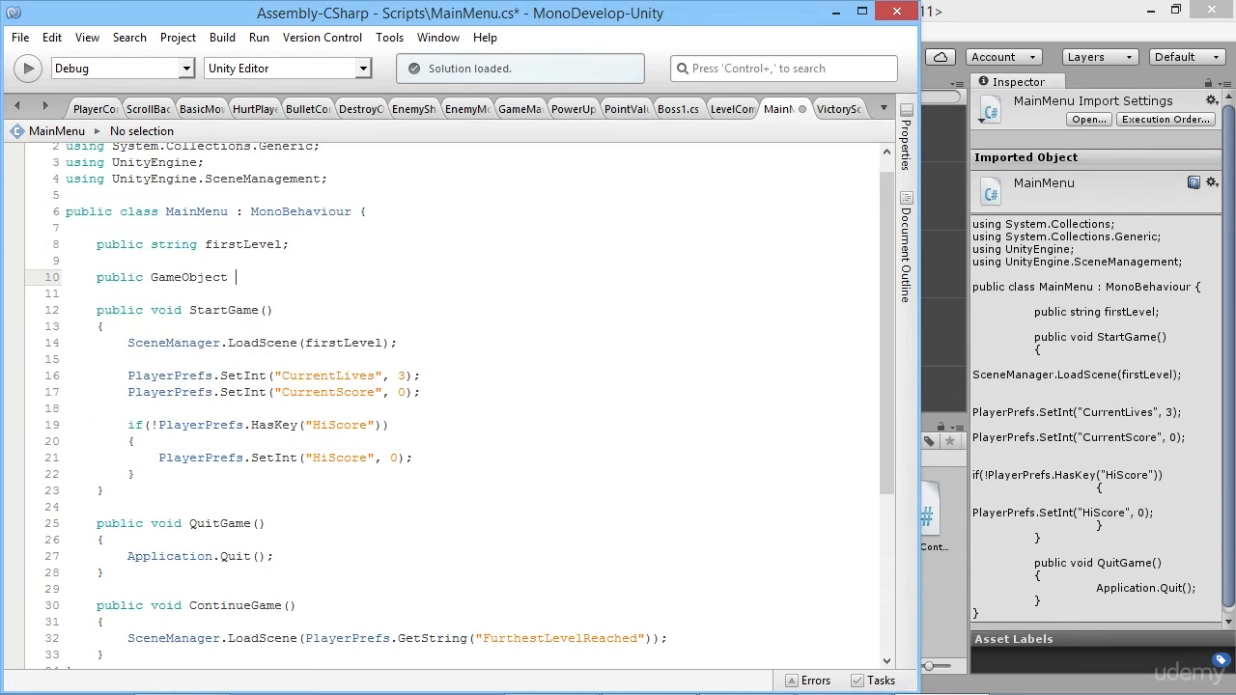
pyautogui.write('continueButton;')
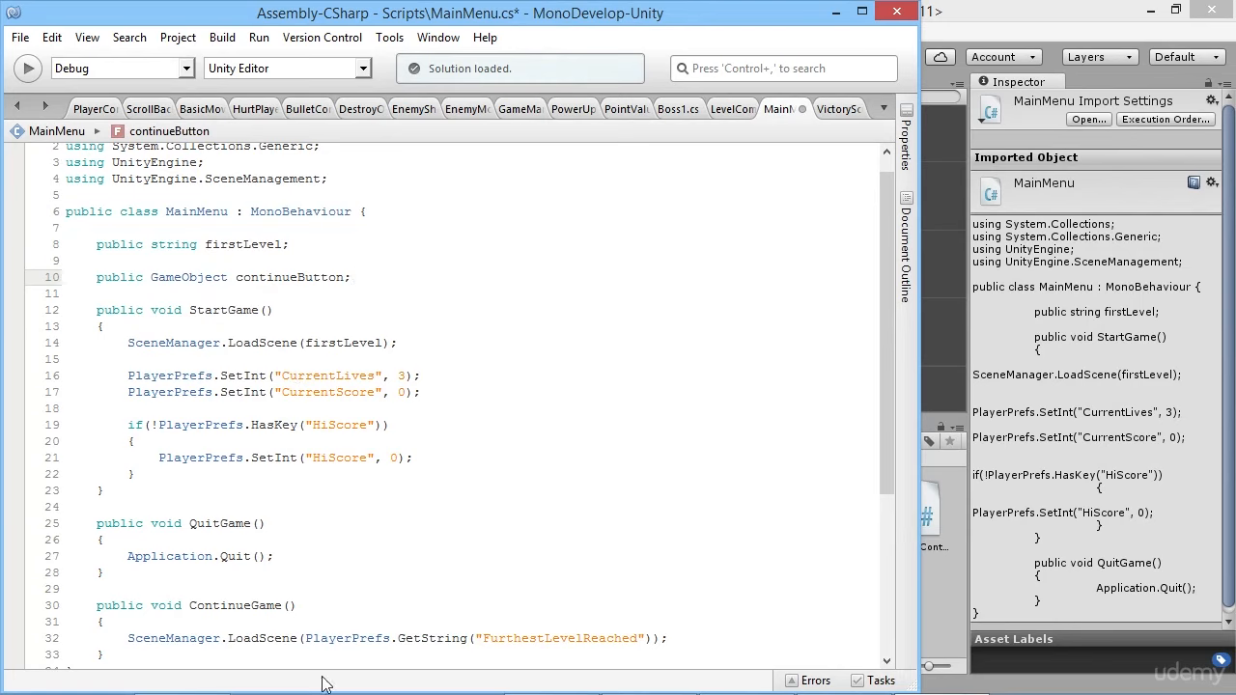
# Add an empty void Start() method between the continueButton variable and StartGame() in the MainMenu script.
pyautogui.press('Return')
pyautogui.press('Return')
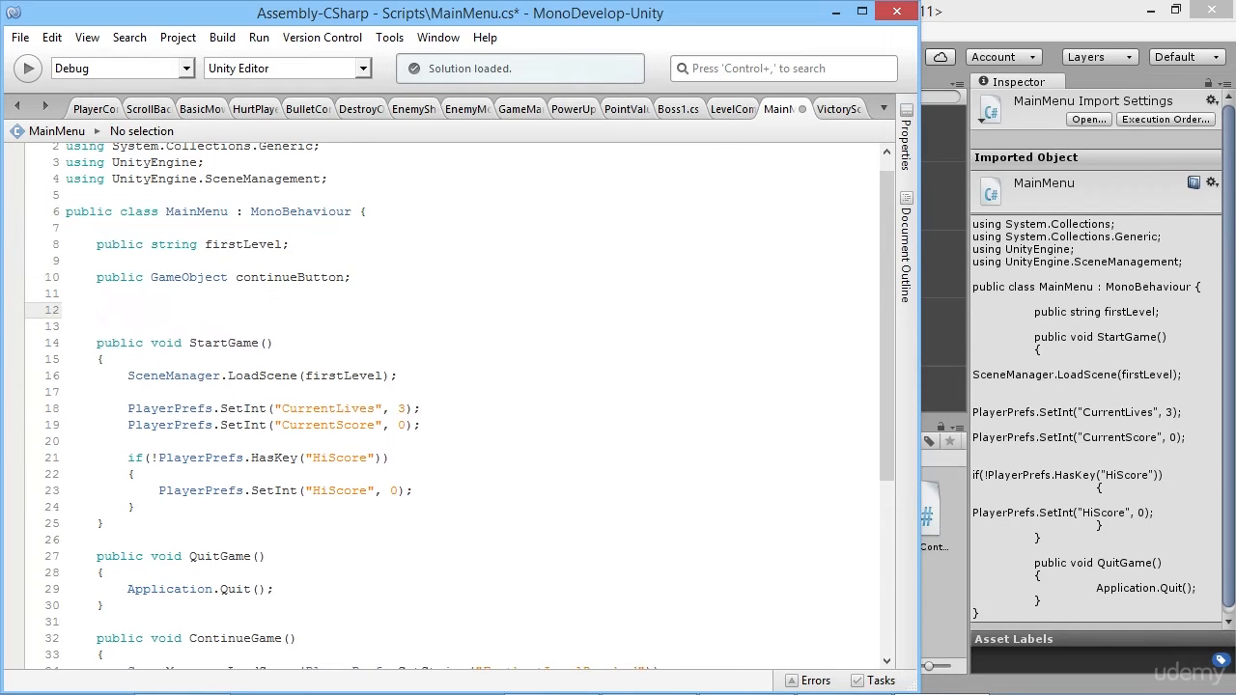
pyautogui.write('void Start()')
pyautogui.press('Return')
pyautogui.write('{')
pyautogui.press('Return')
pyautogui.press('Return')
pyautogui.write('}')
pyautogui.press('Up')
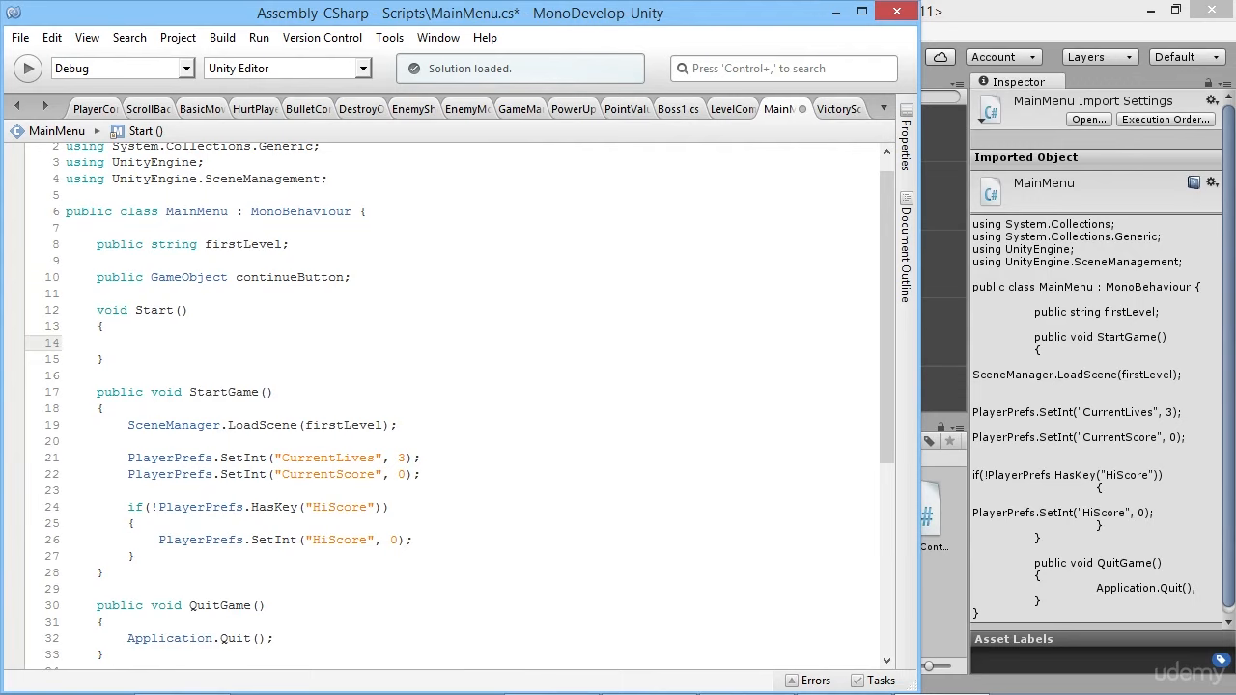
# Inside Start(), write an if condition that checks PlayerPrefs.HasKey("FurthestLevelReached").
pyautogui.scroll(-7, 396, 307)
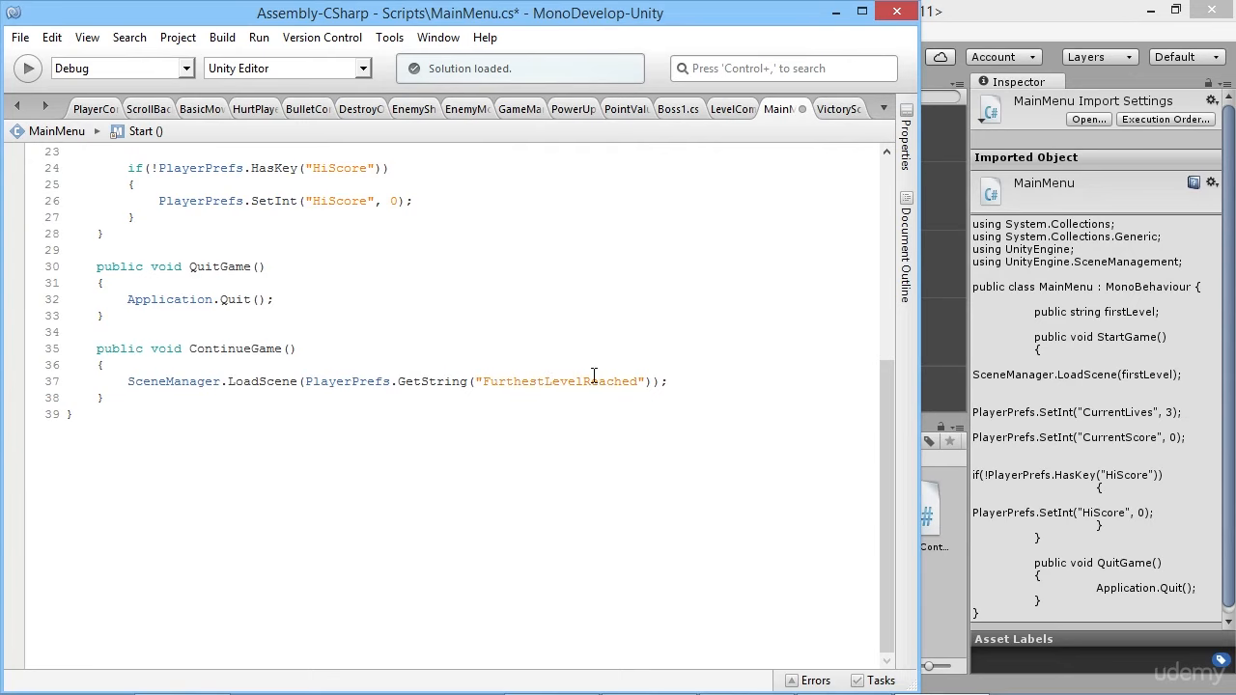
pyautogui.moveTo(594, 375)
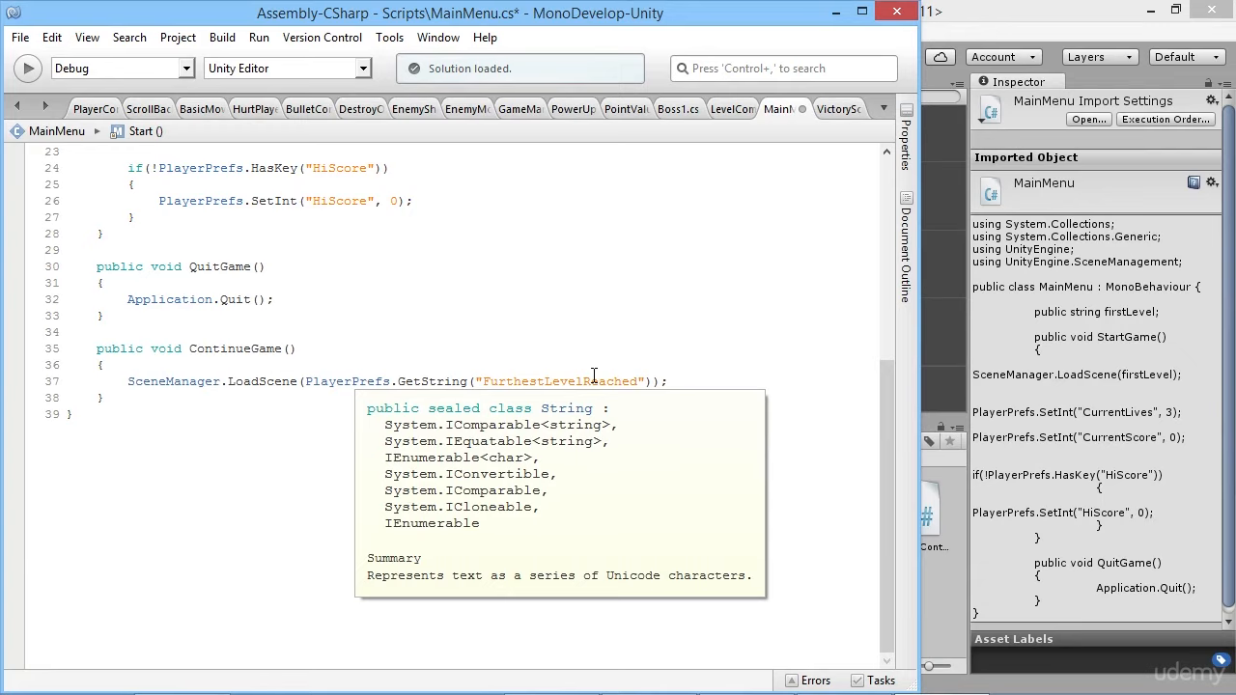
pyautogui.scroll(5, 576, 365)
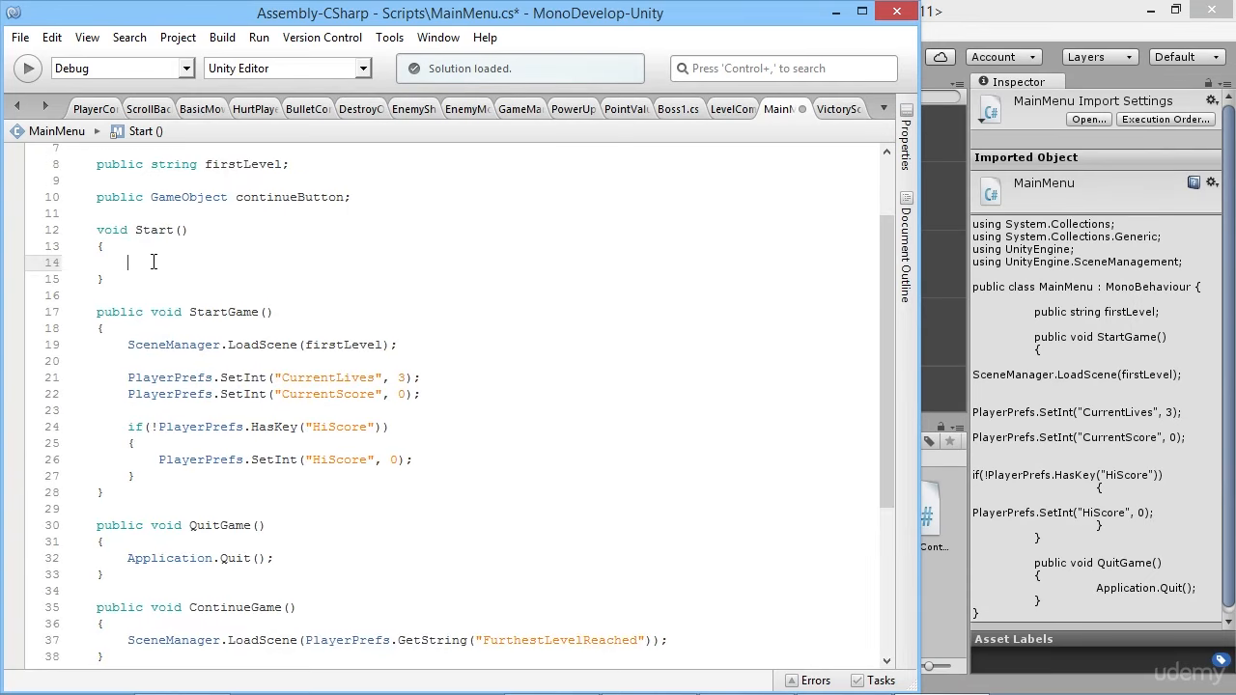
pyautogui.write('if(Player')
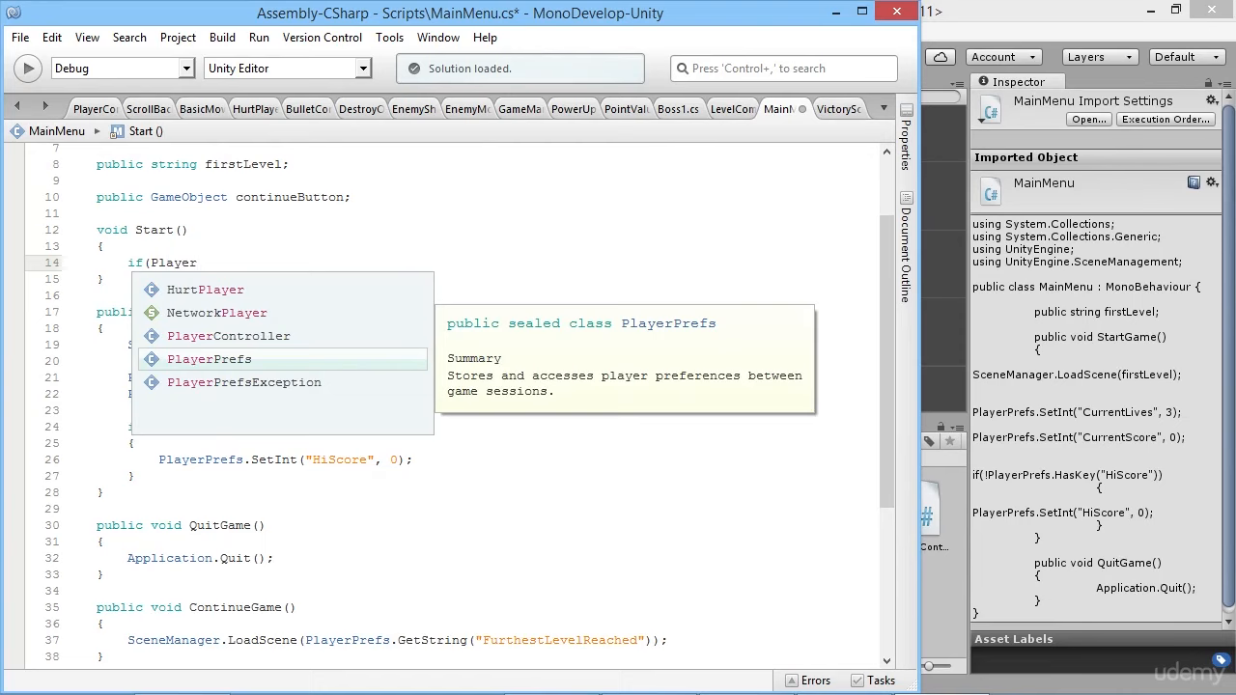
pyautogui.write('P')
pyautogui.press('Return')
pyautogui.write('.ha')
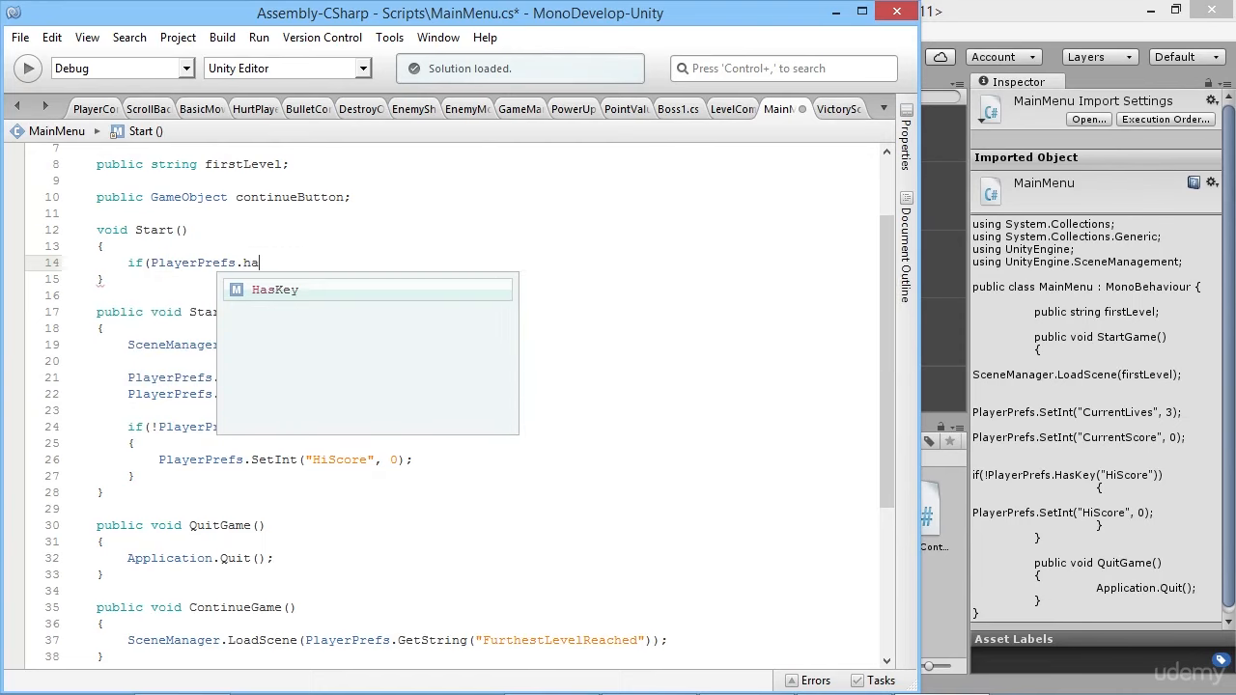
pyautogui.press('Return')
pyautogui.write('("')
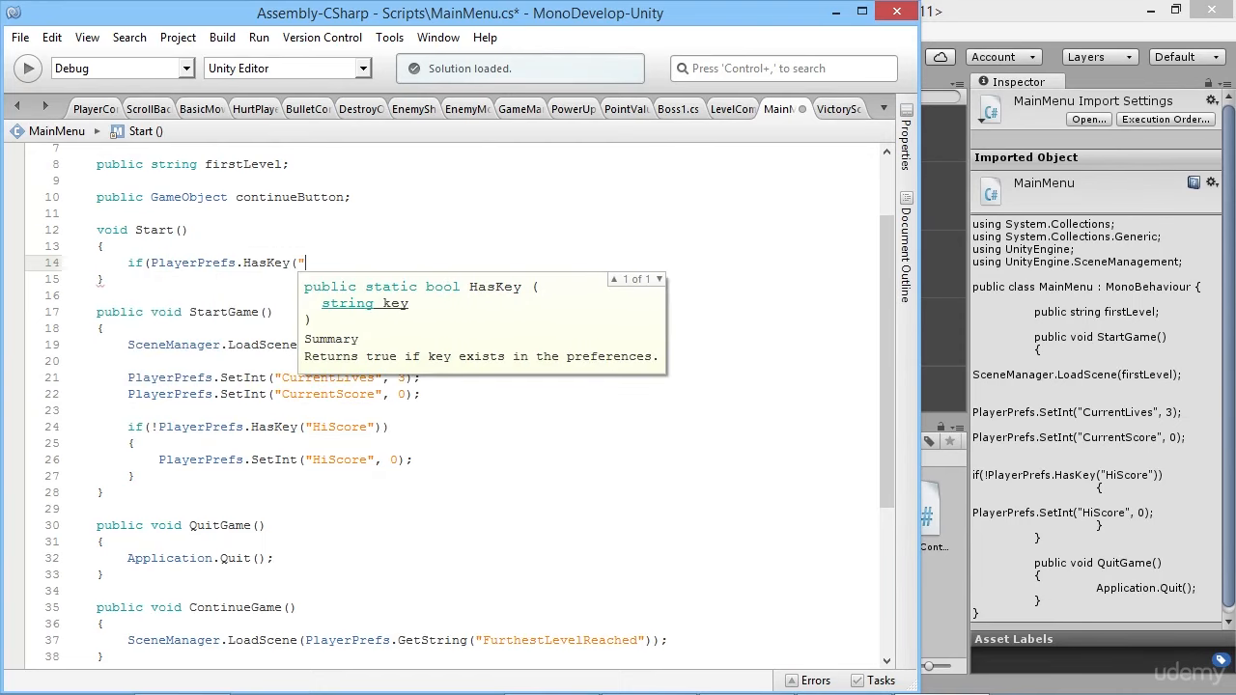
pyautogui.write('FurthestLeve')
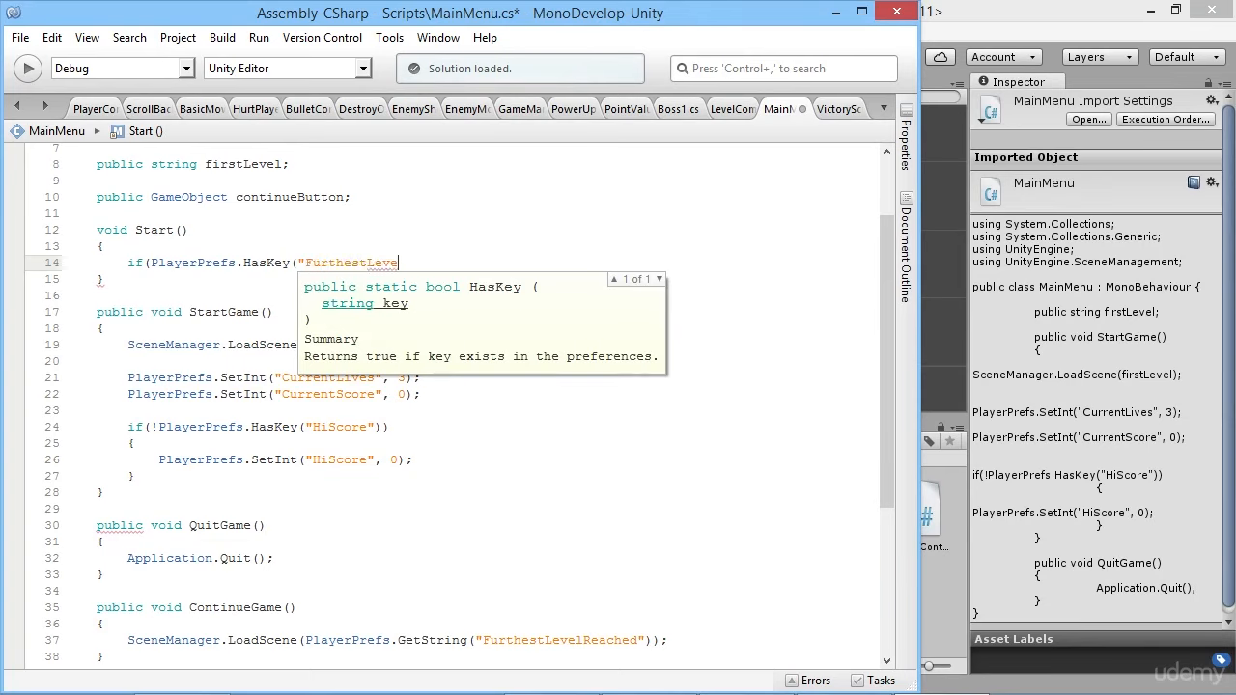
pyautogui.write('lReached");')
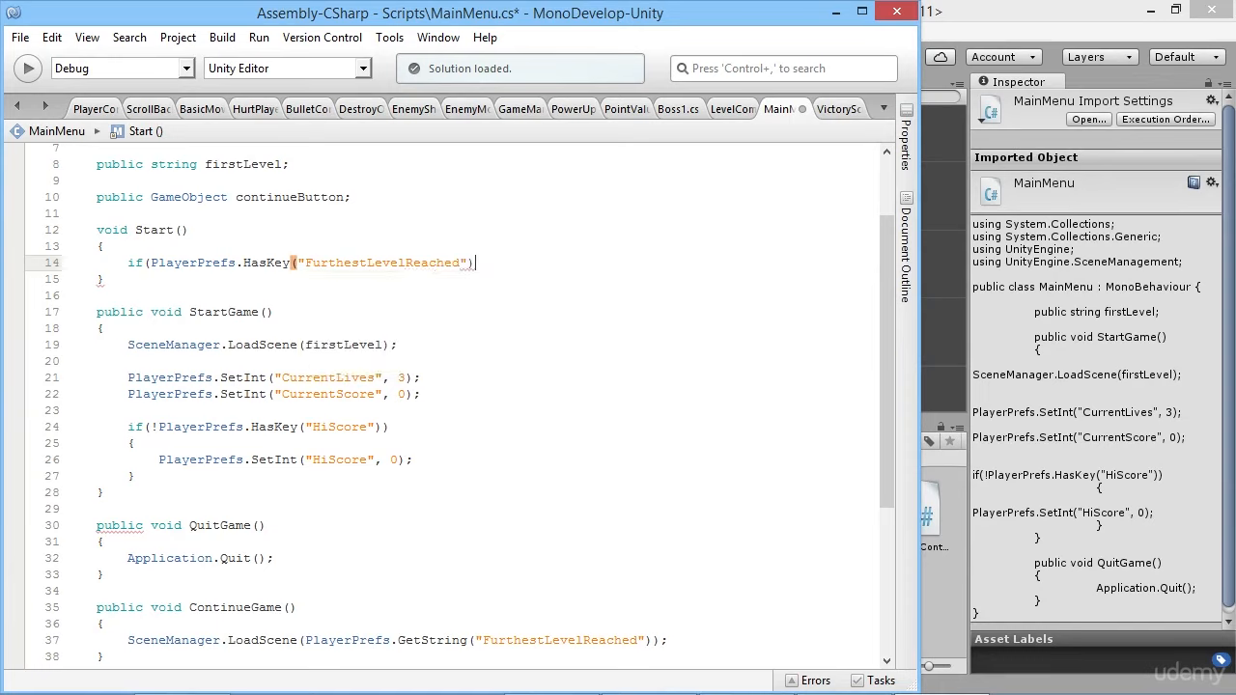
pyautogui.scroll(-4, 386, 406)
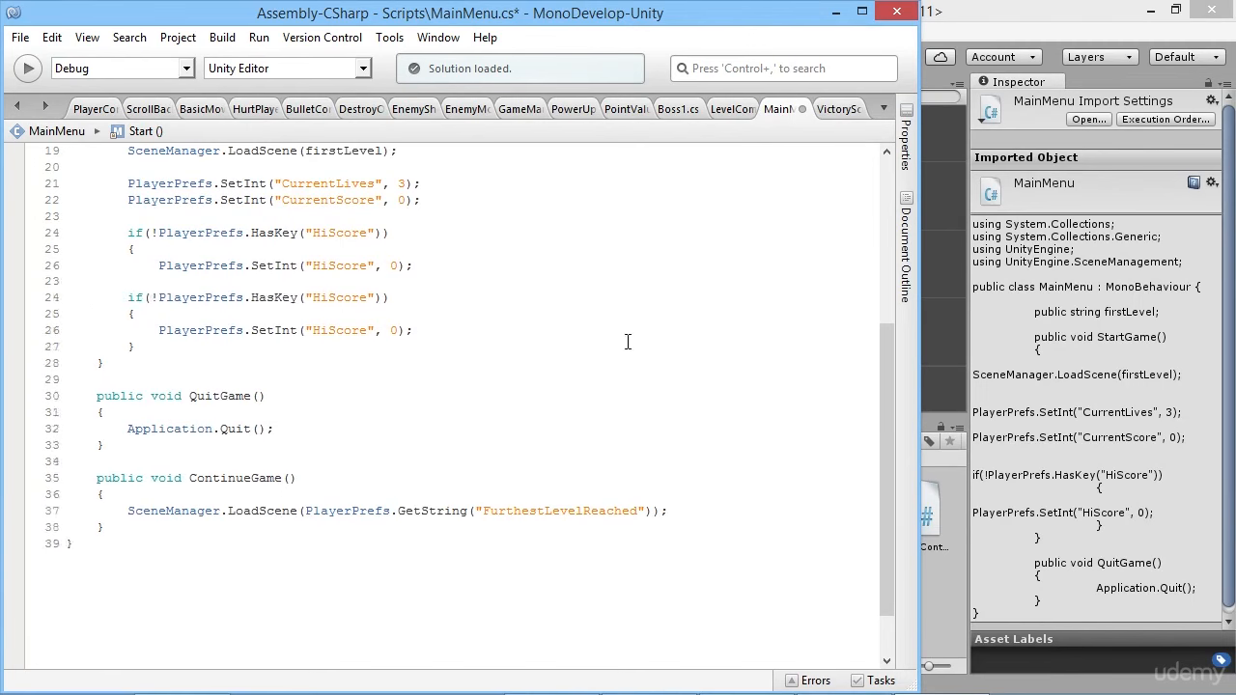
pyautogui.scroll(6, 626, 328)
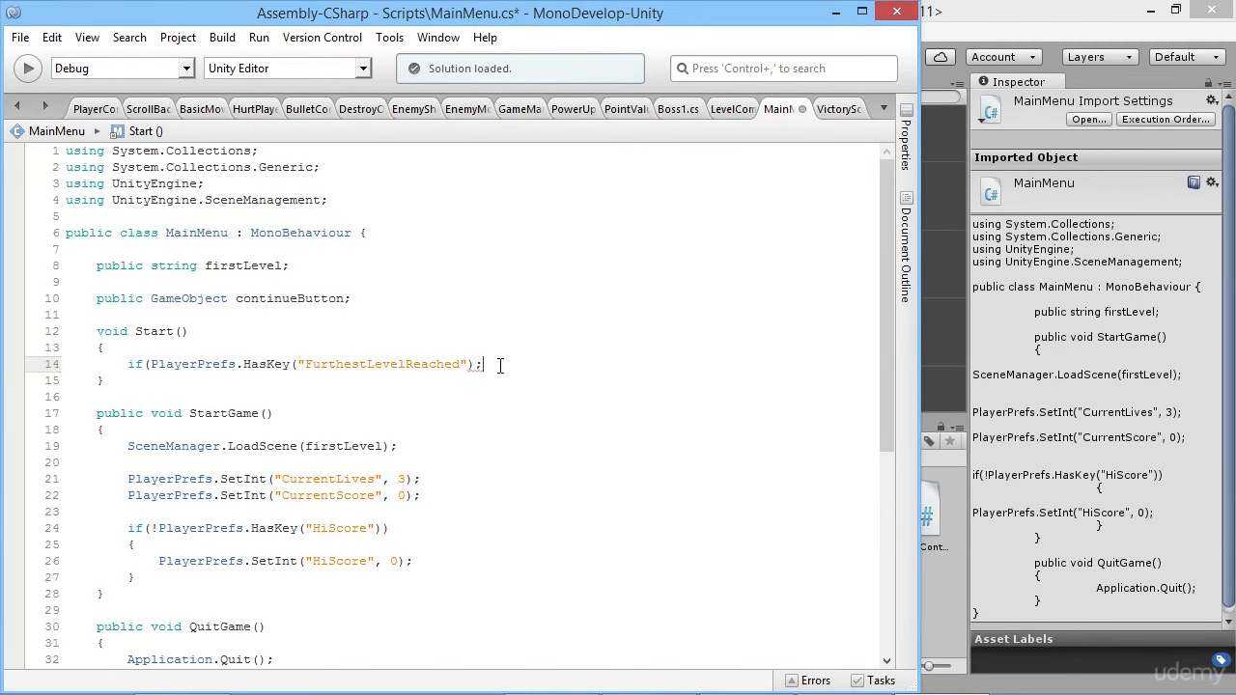
# Replace the stray semicolon after the HasKey condition with a closing parenthesis and add an empty braced block beneath it.
pyautogui.press('BackSpace')
pyautogui.write(')')
pyautogui.press('Return')
pyautogui.write('{')
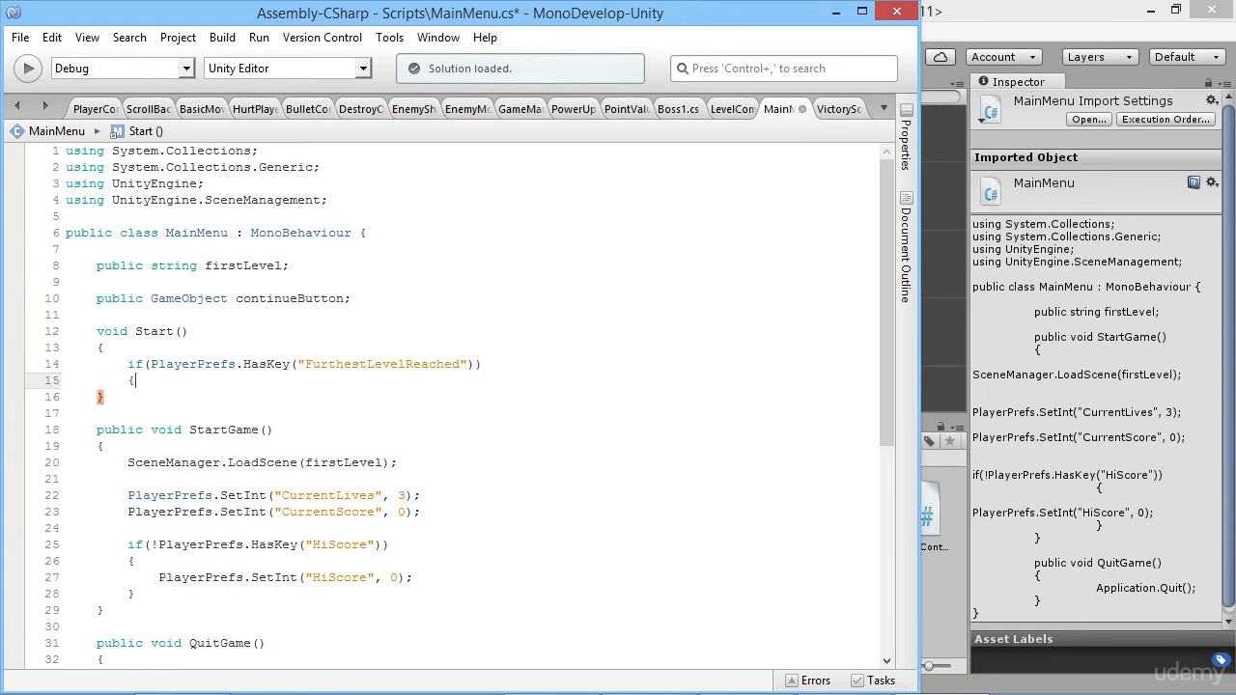
pyautogui.press('Return')
pyautogui.press('Return')
pyautogui.write('}')
pyautogui.press('Up')
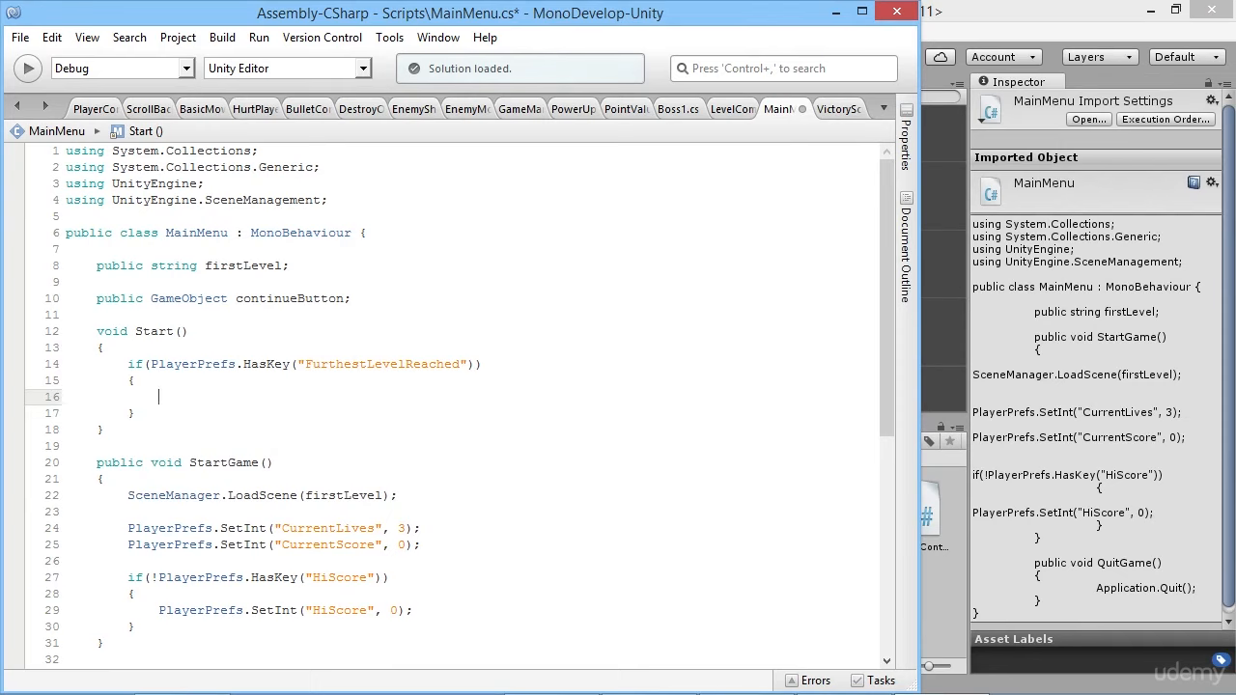
# Add continueButton.SetActive(true); inside the HasKey block and save the MainMenu script.
pyautogui.write('continueButton.setA')
pyautogui.press('Return')
pyautogui.write('(')
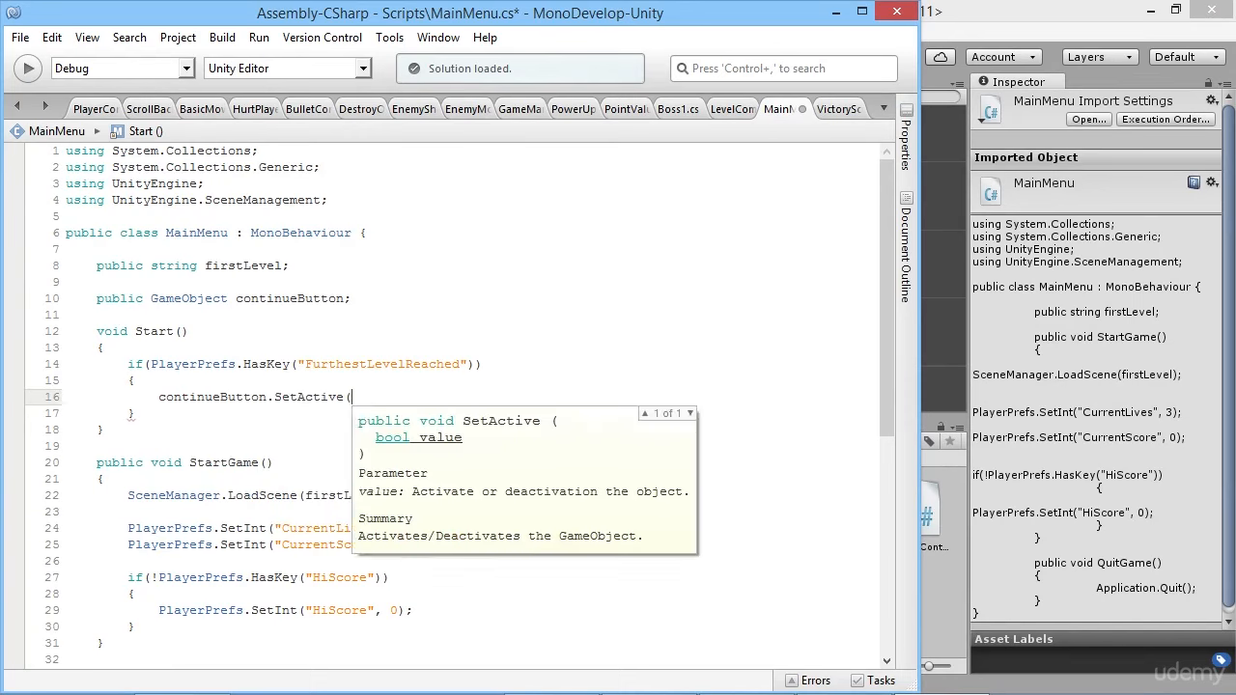
pyautogui.write('true);')
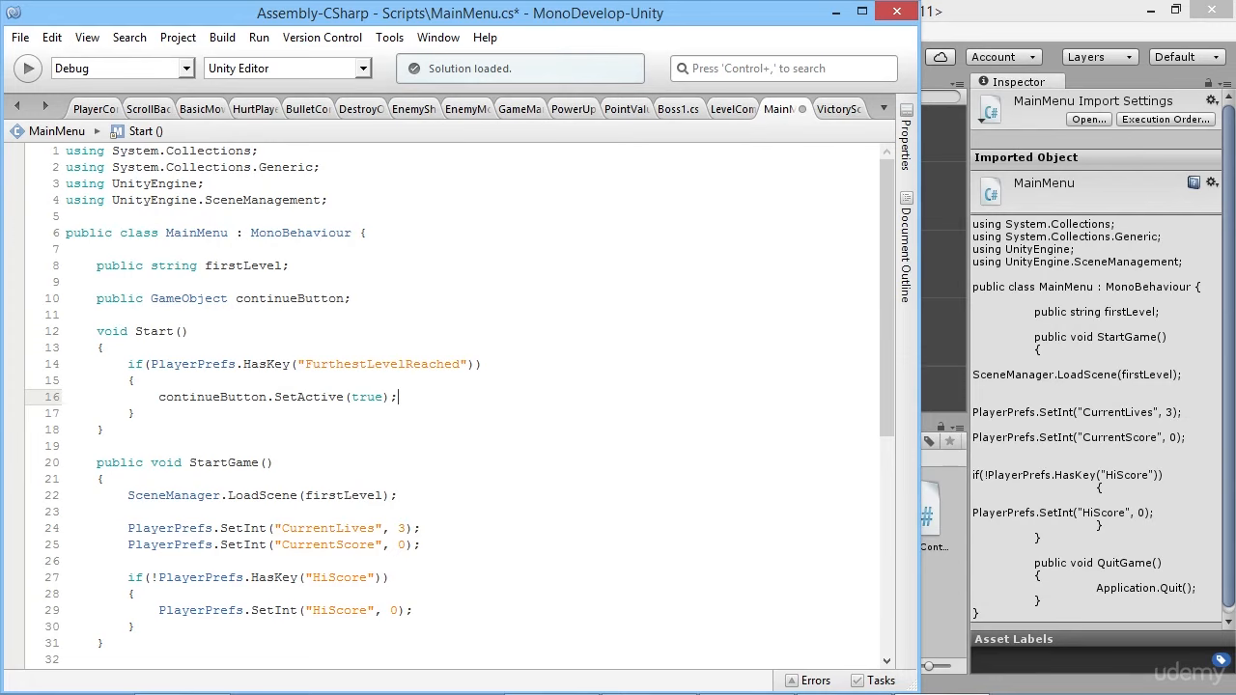
pyautogui.hotkey('ctrl', 's')
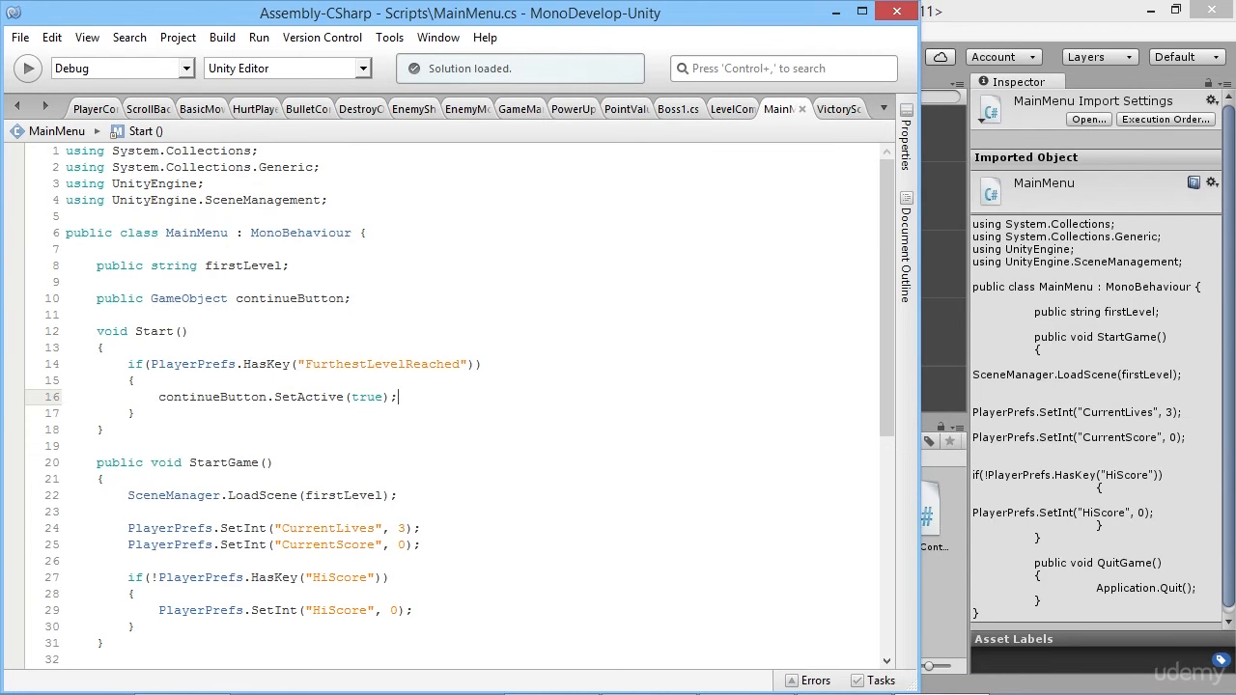
# Switch to Unity and deactivate the Continue button object under the canvas's Image.
pyautogui.click(1028, 19)
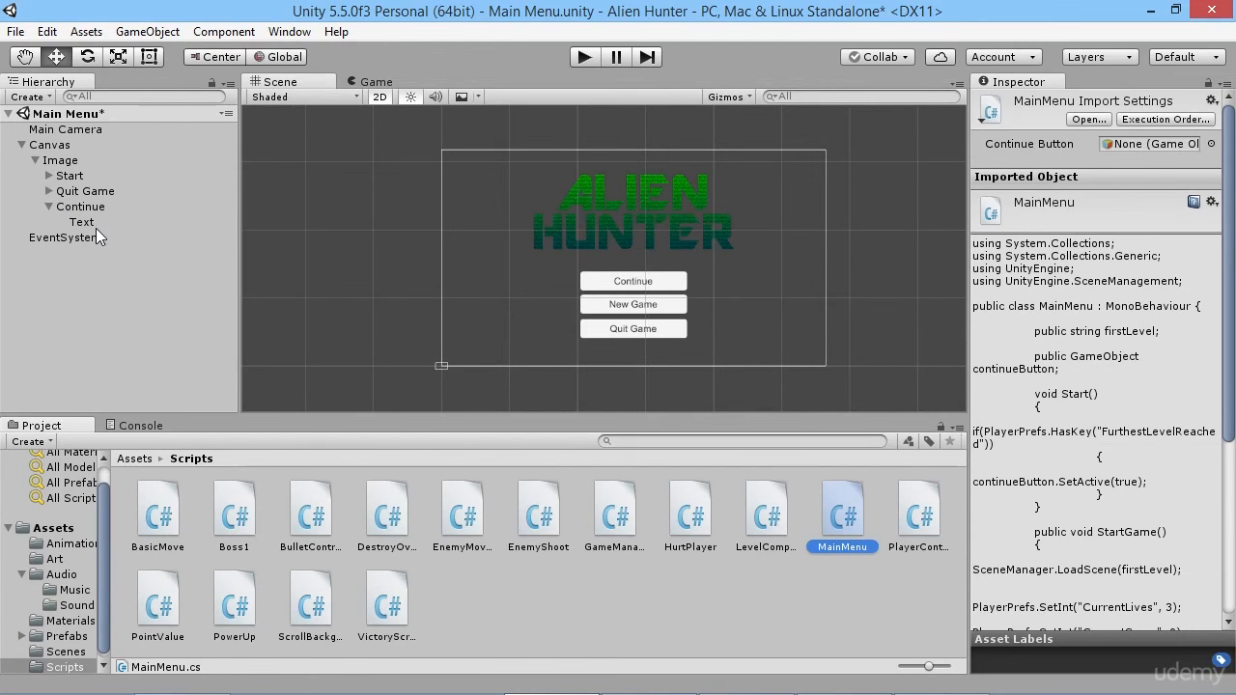
pyautogui.click(72, 205)
pyautogui.click(1017, 103)
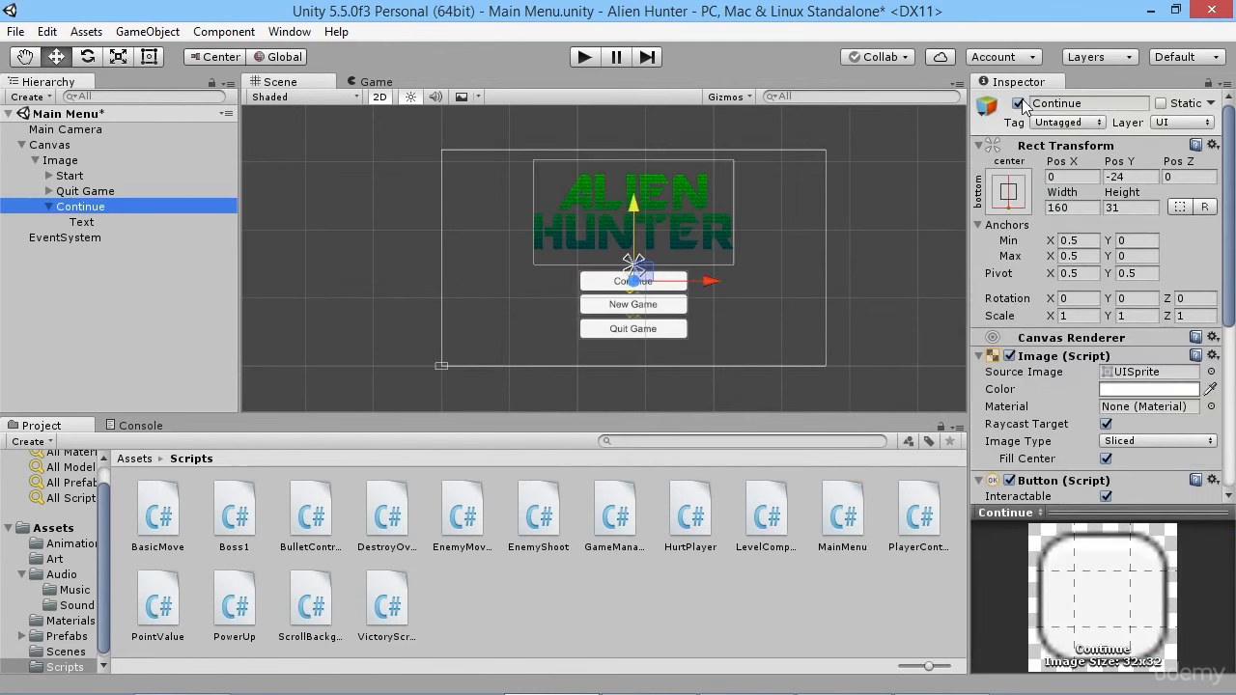
# Run the main menu briefly in Play mode, and save the scene after stopping it.
pyautogui.click(584, 57)
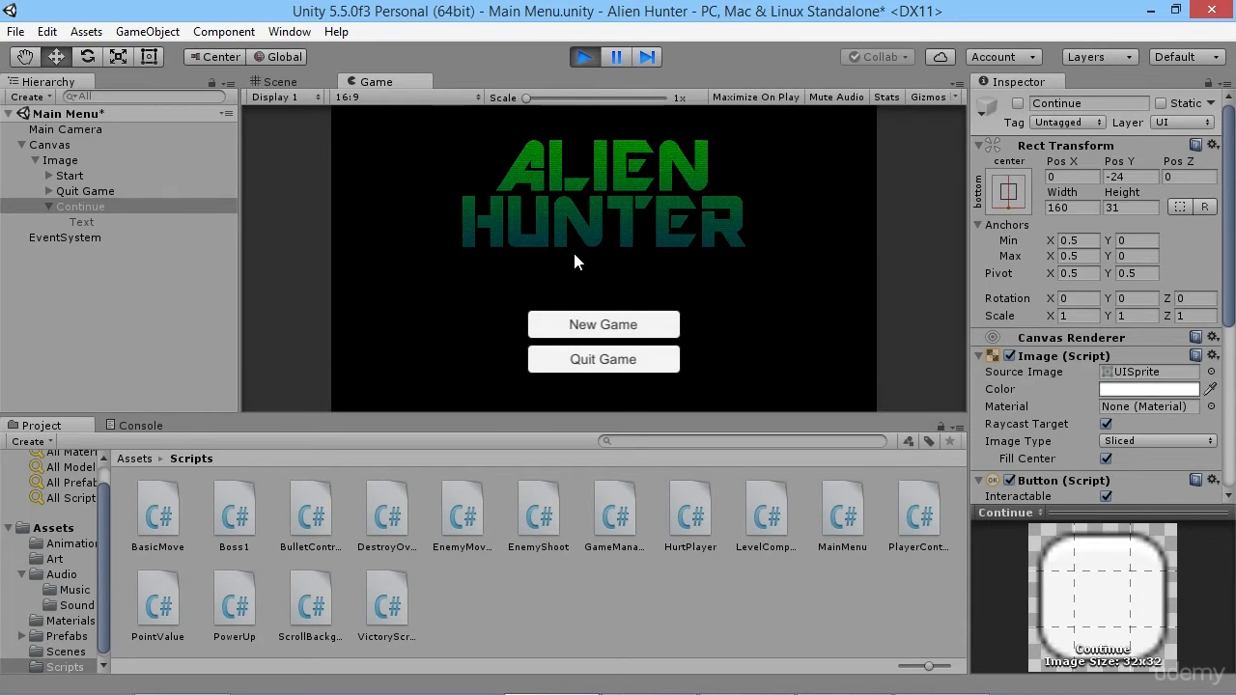
pyautogui.click(588, 59)
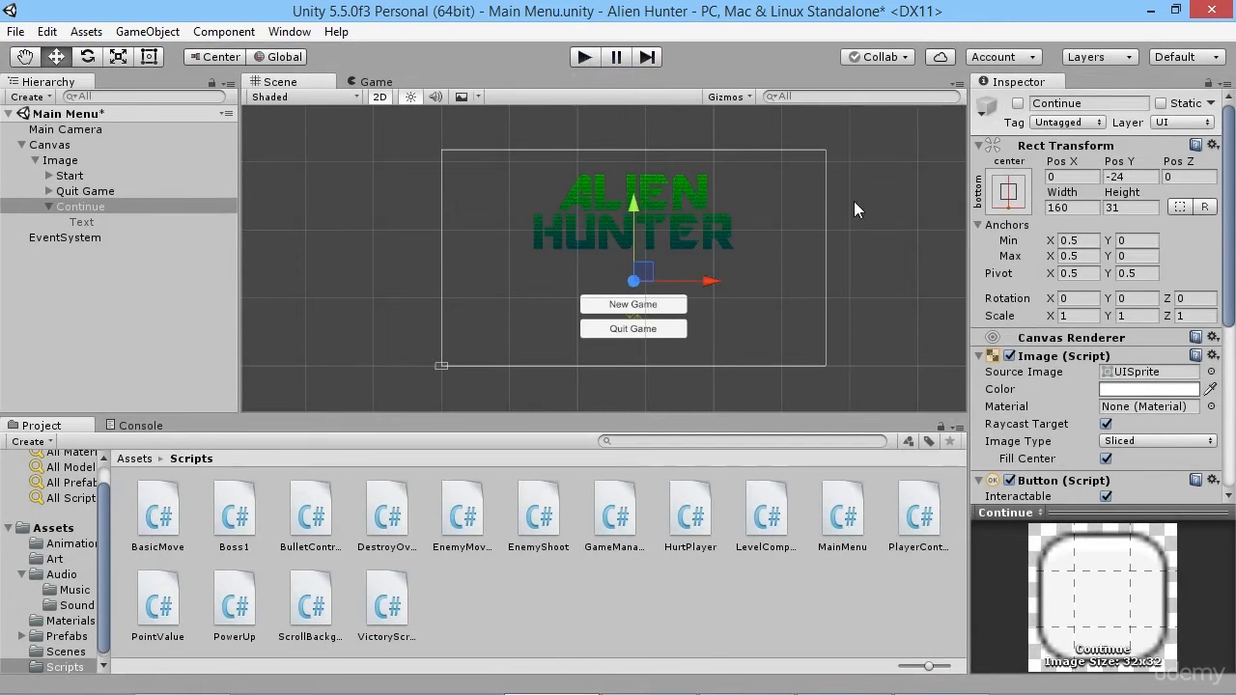
pyautogui.hotkey('ctrl', 's')
# At the end of Start() in the GameManager script, begin a PlayerPrefs.SetString call with the key "FurthestLevelReached" and a partial second argument, Scen.
pyautogui.click(959, 678)
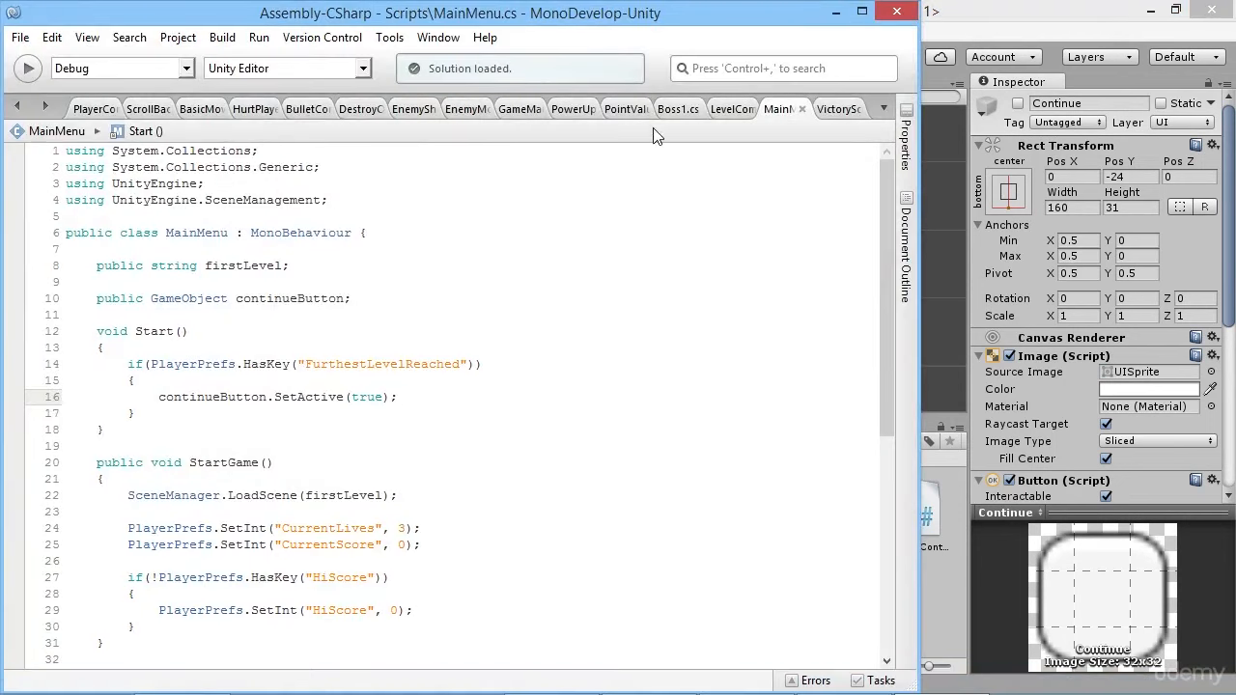
pyautogui.click(521, 108)
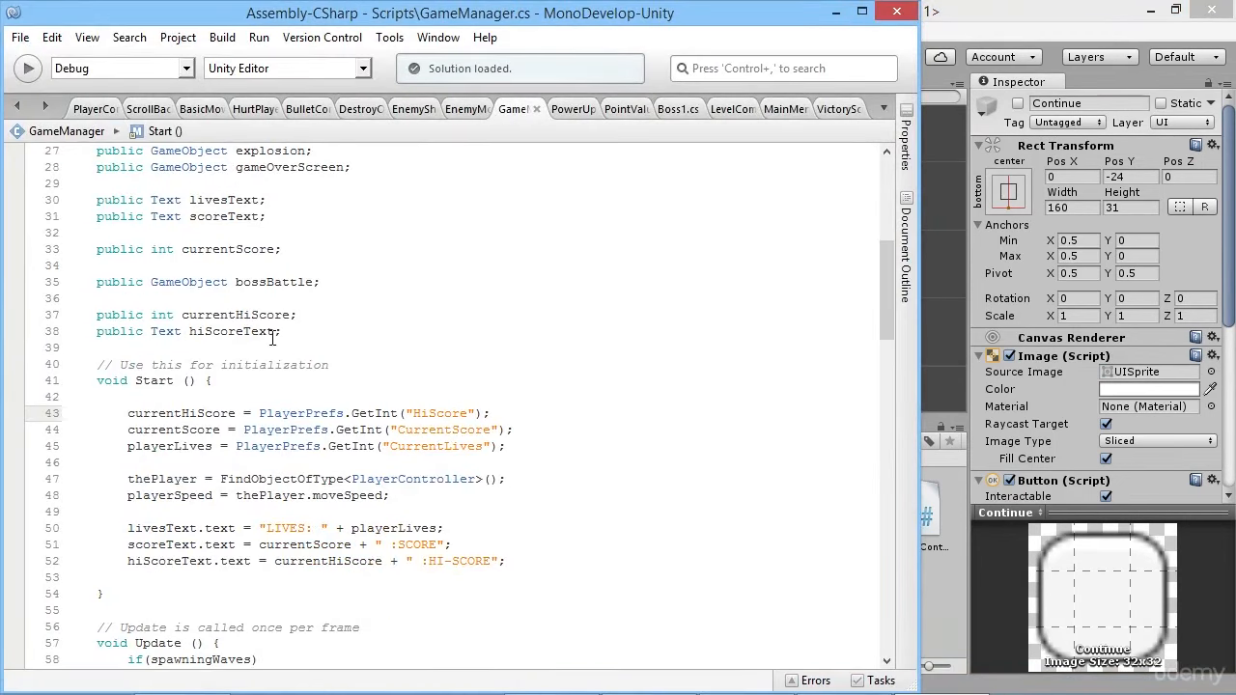
pyautogui.click(216, 578)
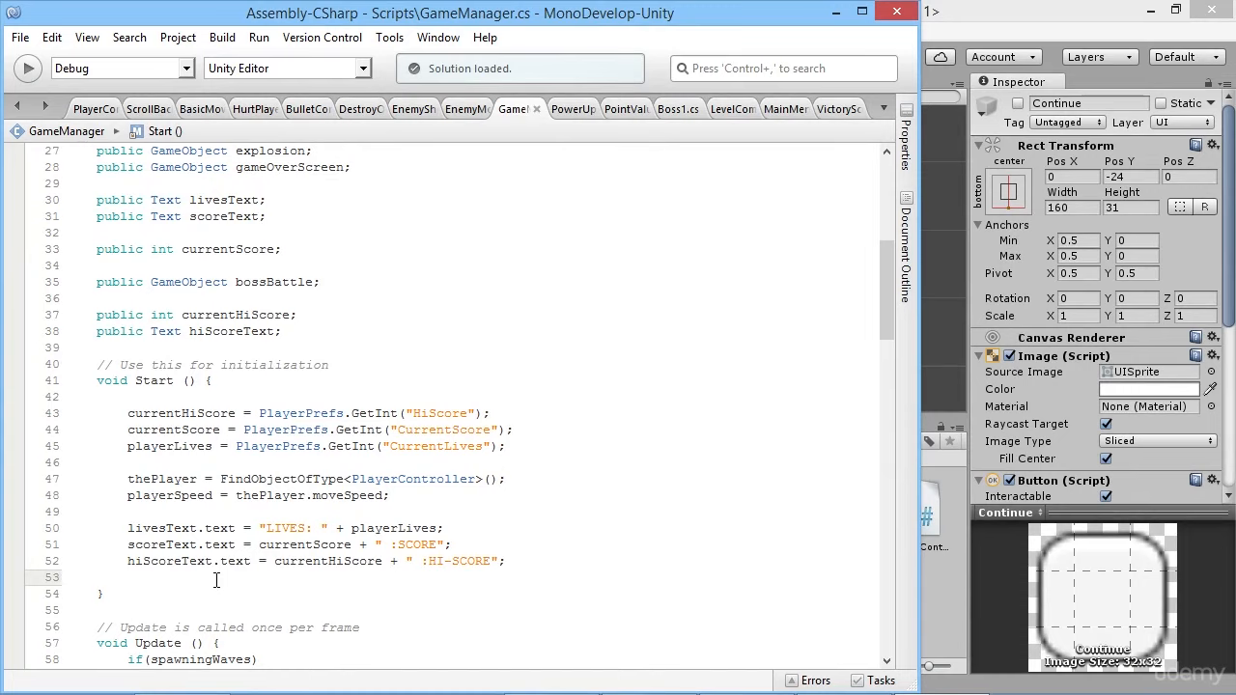
pyautogui.press('Return')
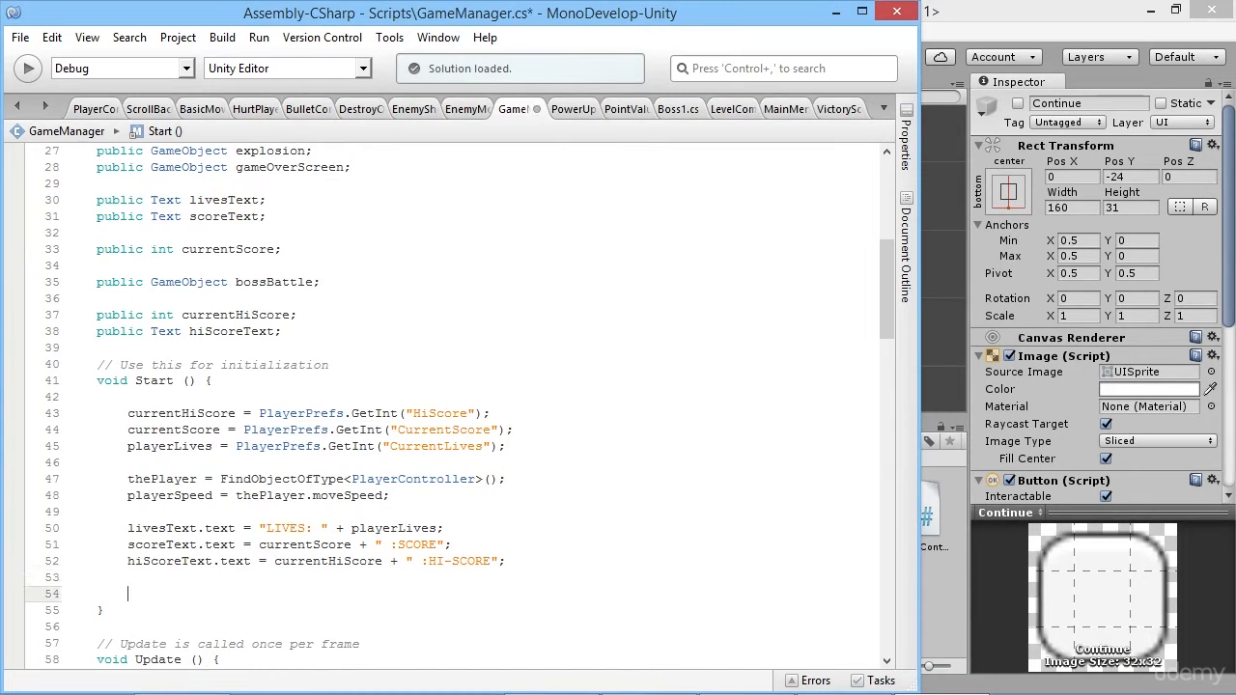
pyautogui.write('Player')
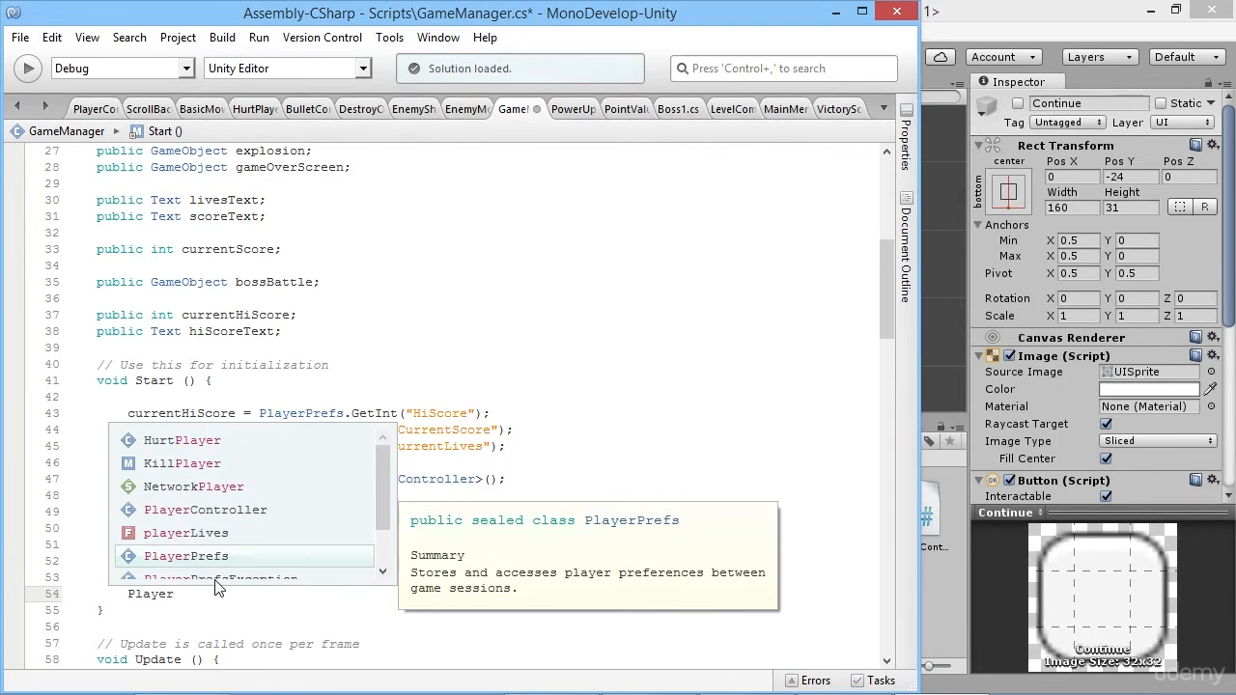
pyautogui.press('Return')
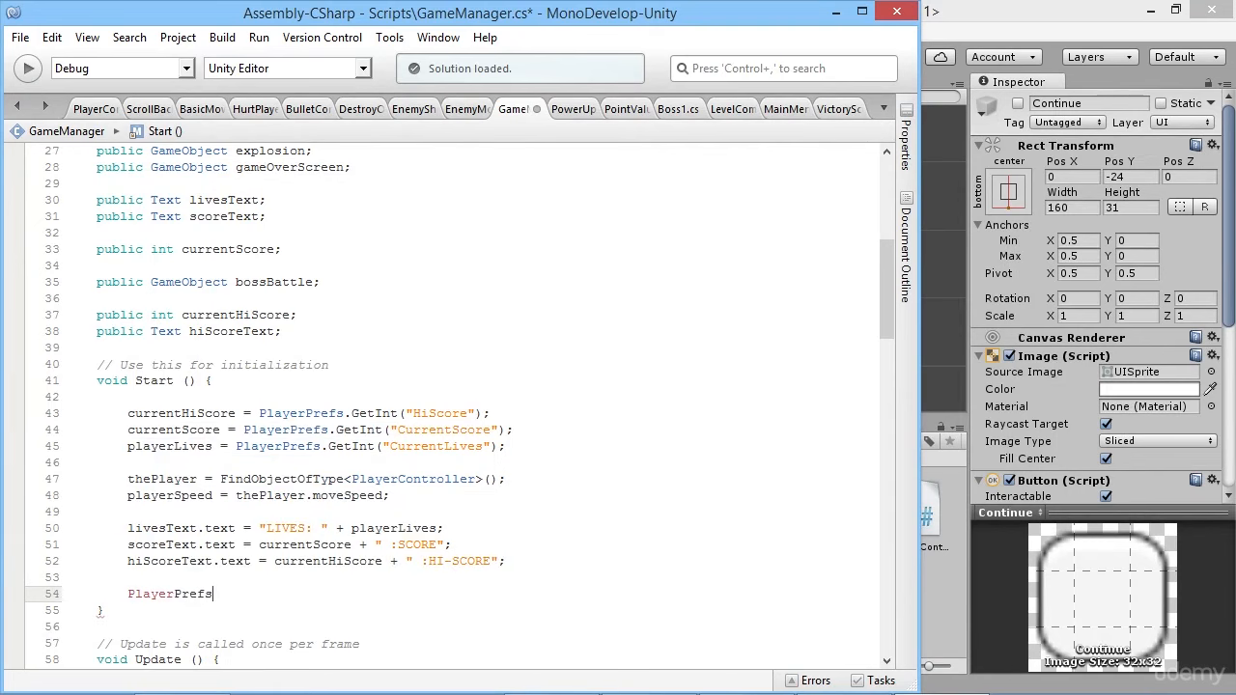
pyautogui.write('.Set')
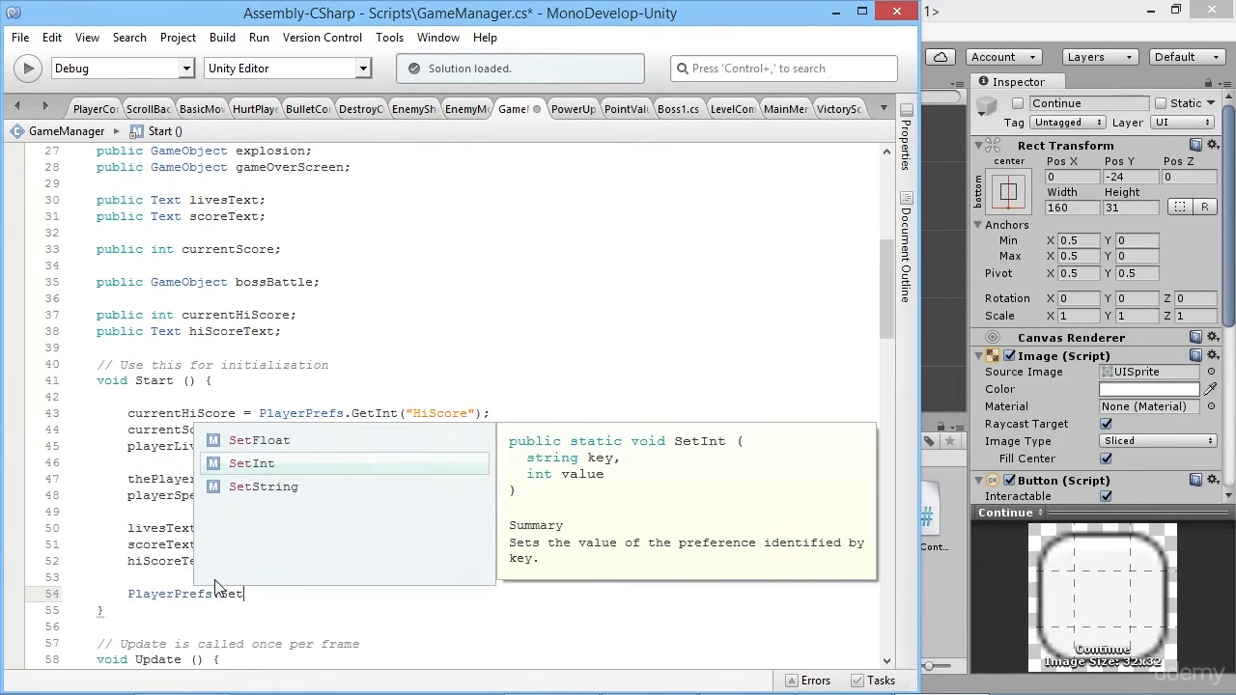
pyautogui.press('Down')
pyautogui.press('Return')
pyautogui.write('(')
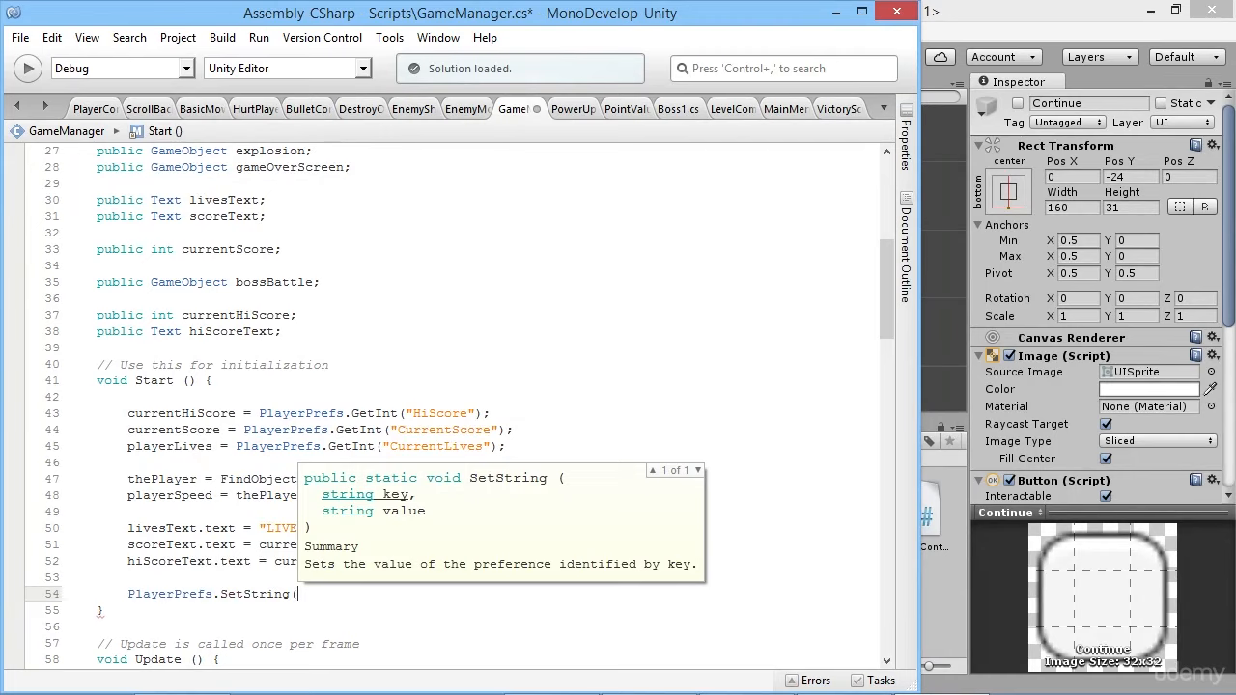
pyautogui.write('"FurthestLevelReached"')
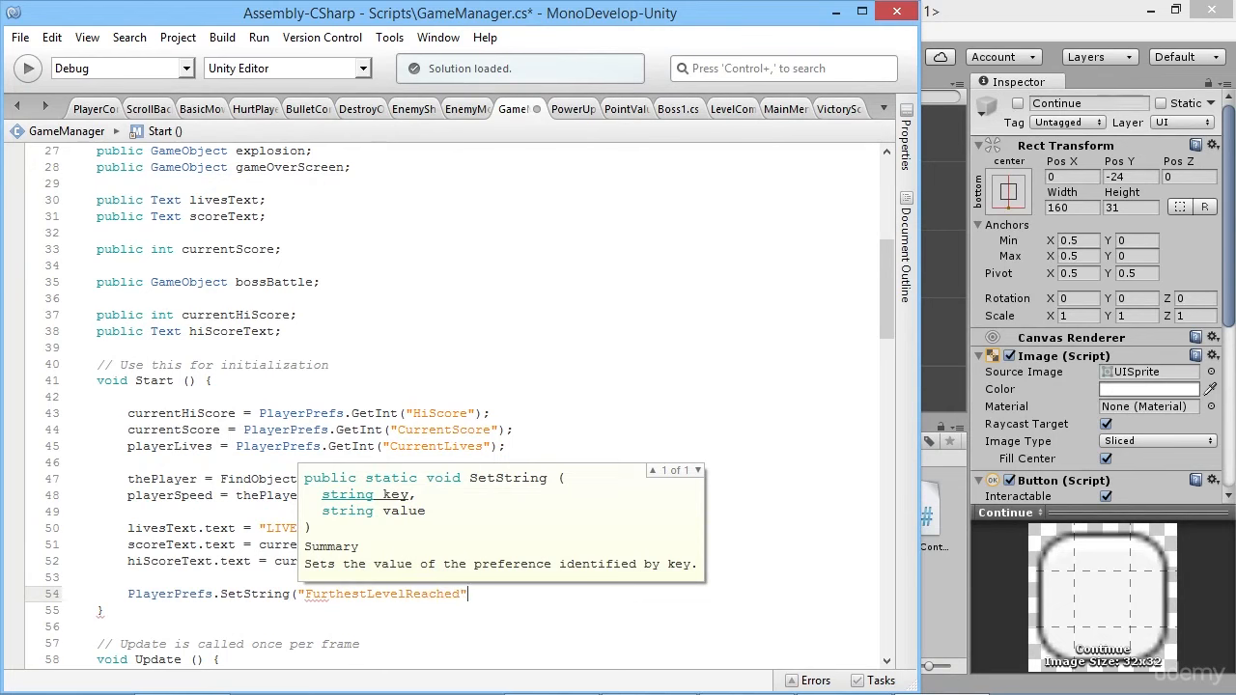
pyautogui.write(',')
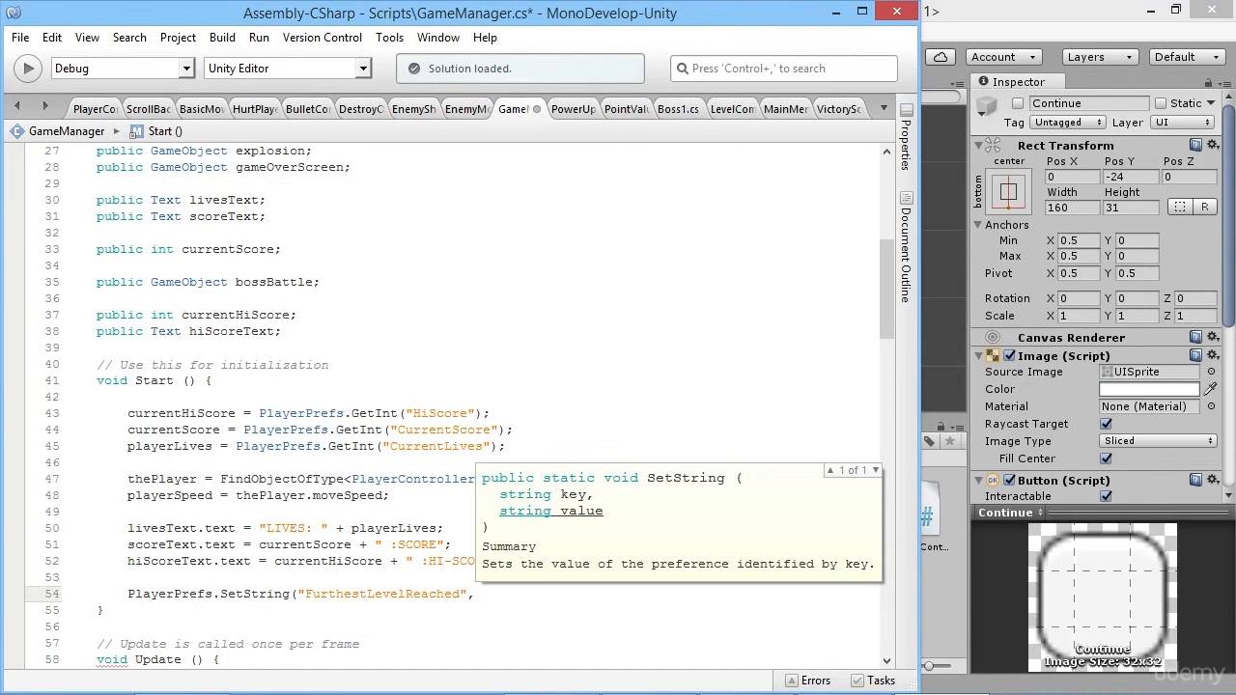
pyautogui.write('Scen')
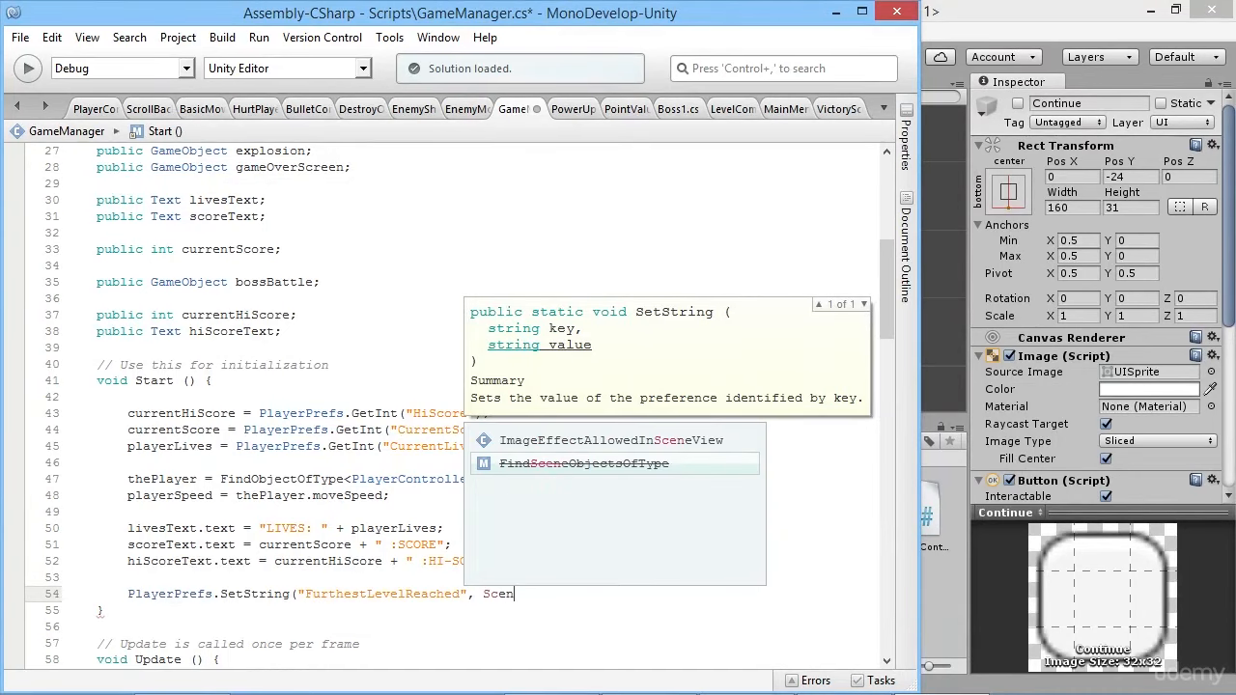
pyautogui.press('Escape')
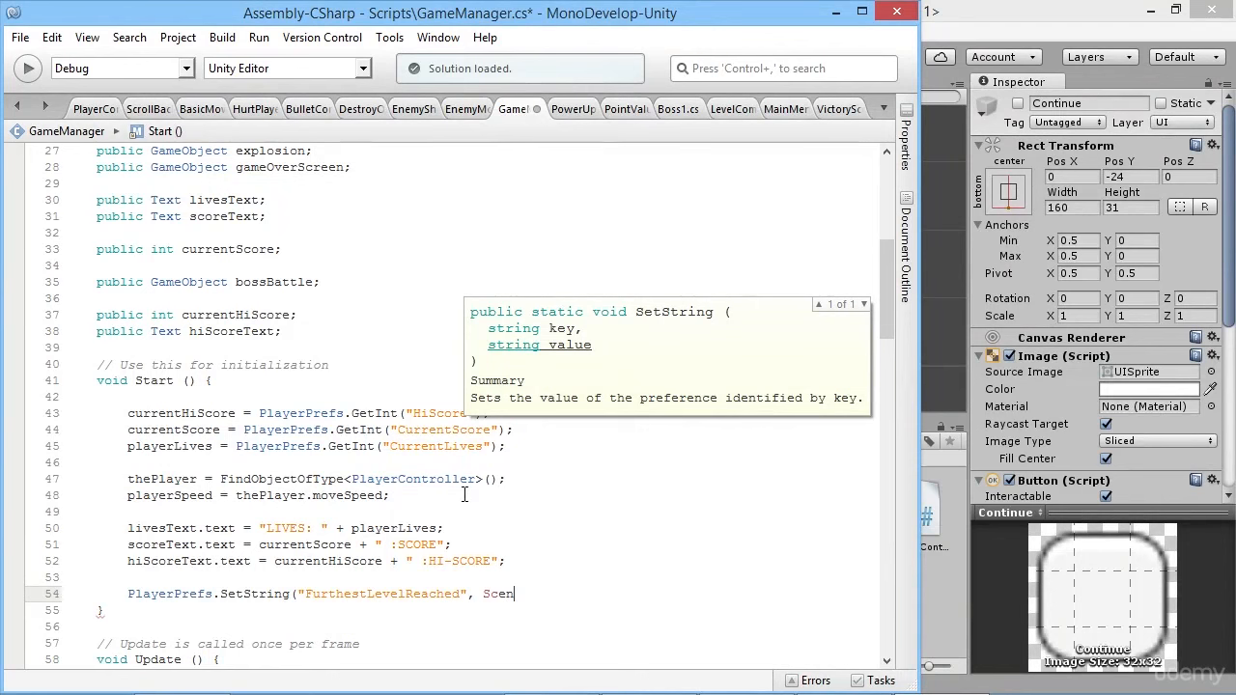
# Add the directive using UnityEngine.SceneManagement; below the UnityEngine.UI line in the GameManager script.
pyautogui.scroll(9, 587, 525)
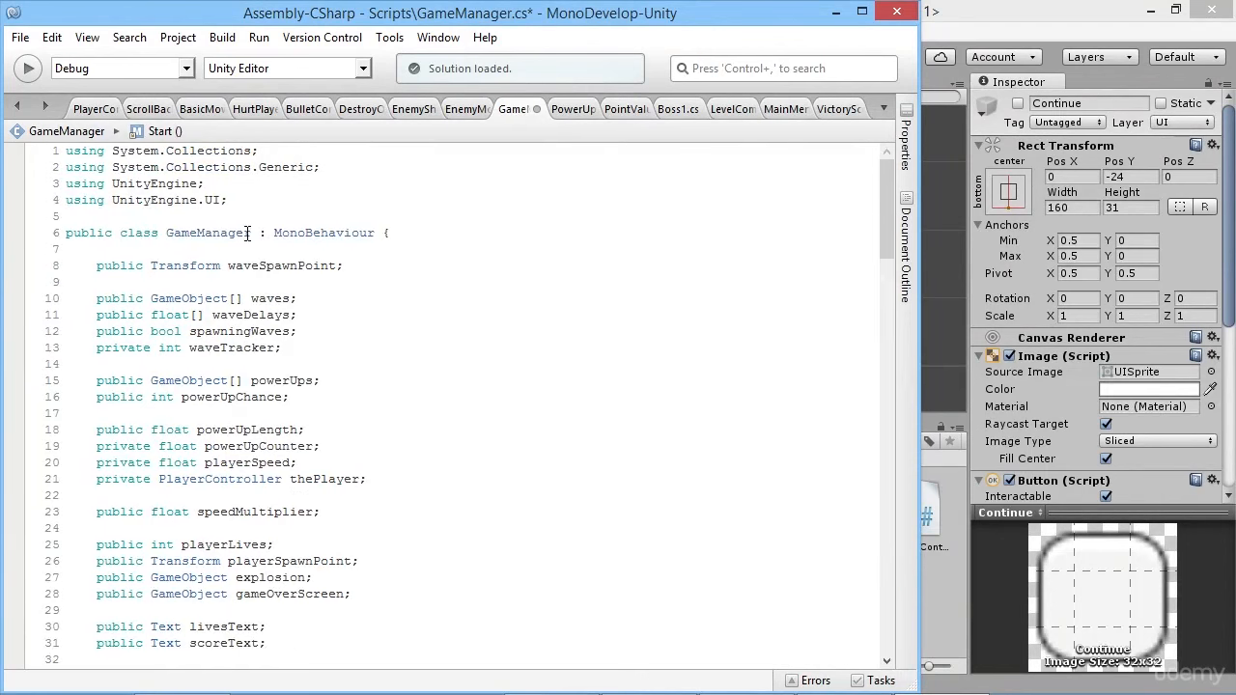
pyautogui.click(256, 198)
pyautogui.press('Return')
pyautogui.write('using')
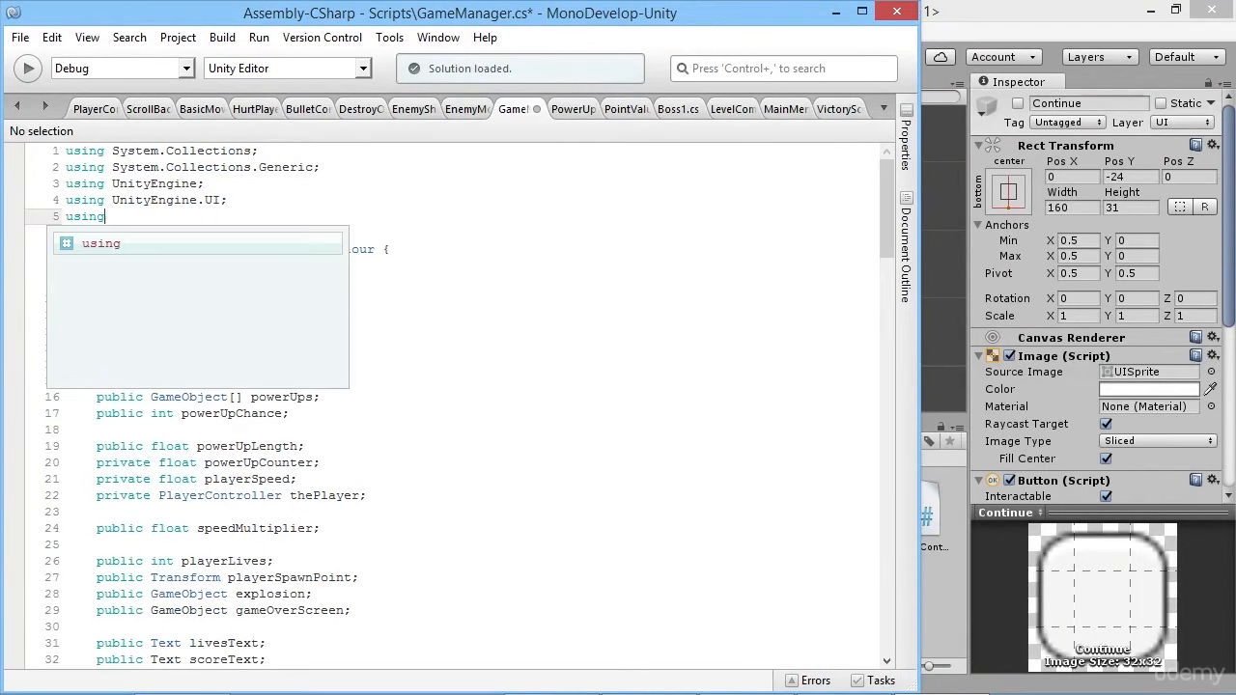
pyautogui.write(' Uniti')
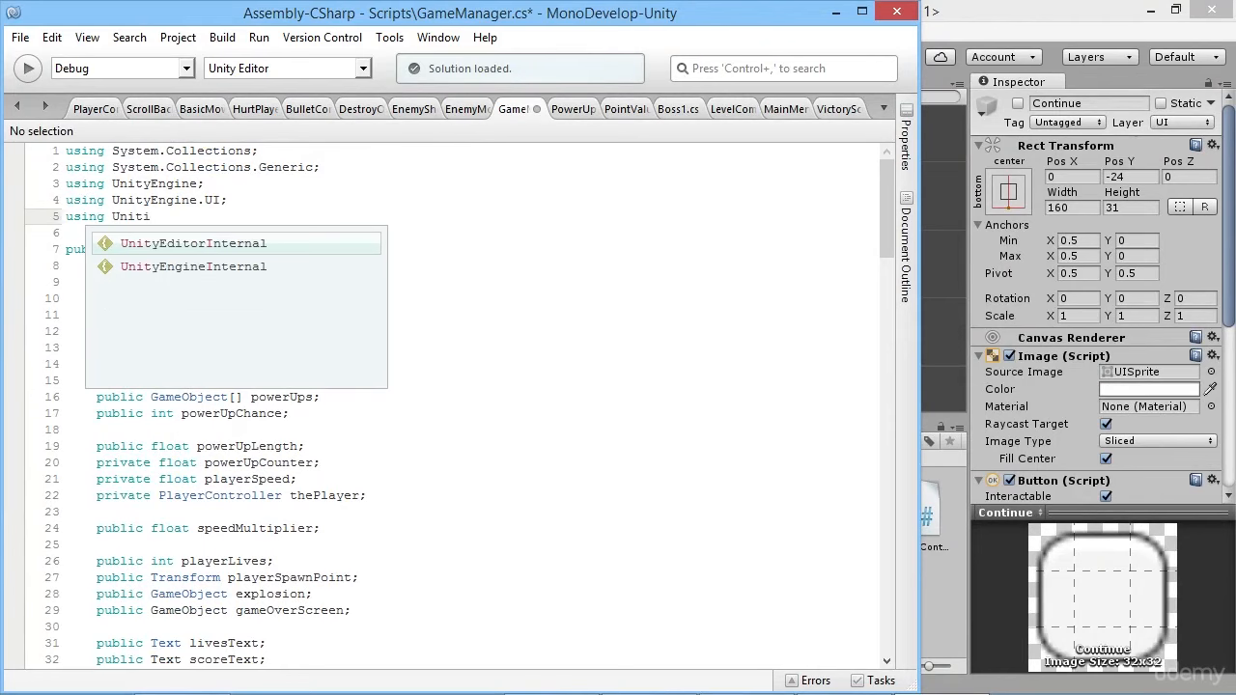
pyautogui.press('BackSpace')
pyautogui.press('Escape')
pyautogui.press('Down')
pyautogui.press('Down')
pyautogui.press('Up')
pyautogui.press('Down')
pyautogui.click(151, 216)
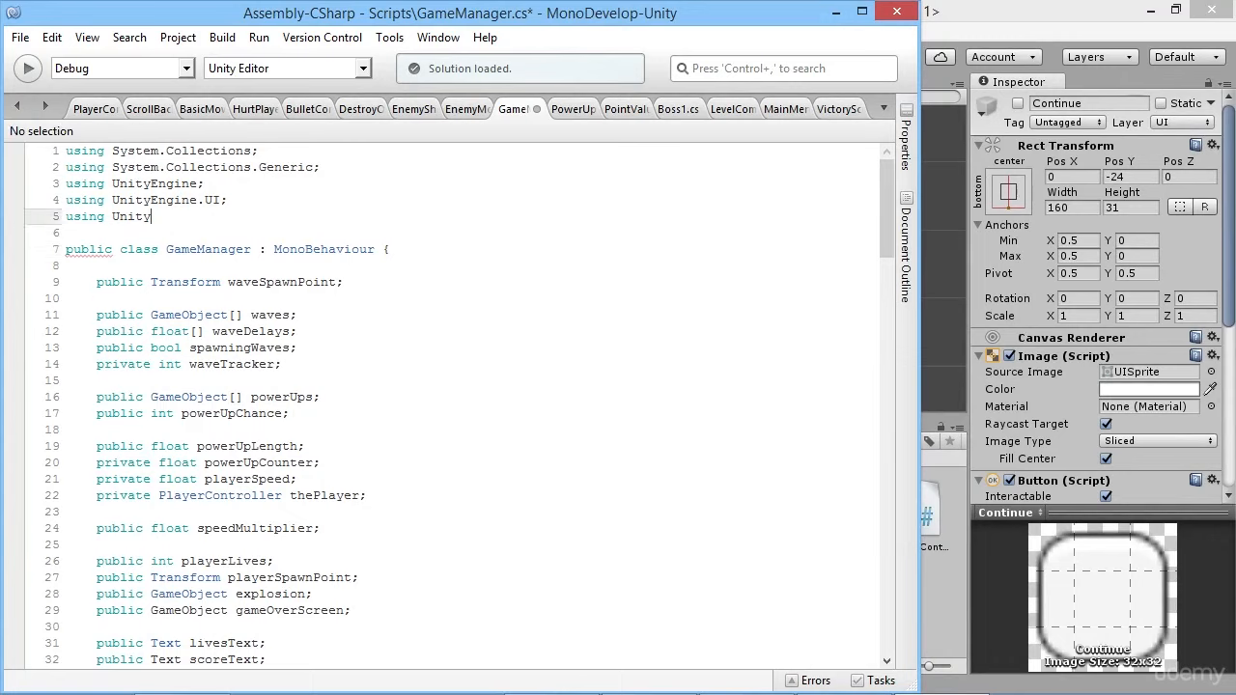
pyautogui.write('Engine.Sc')
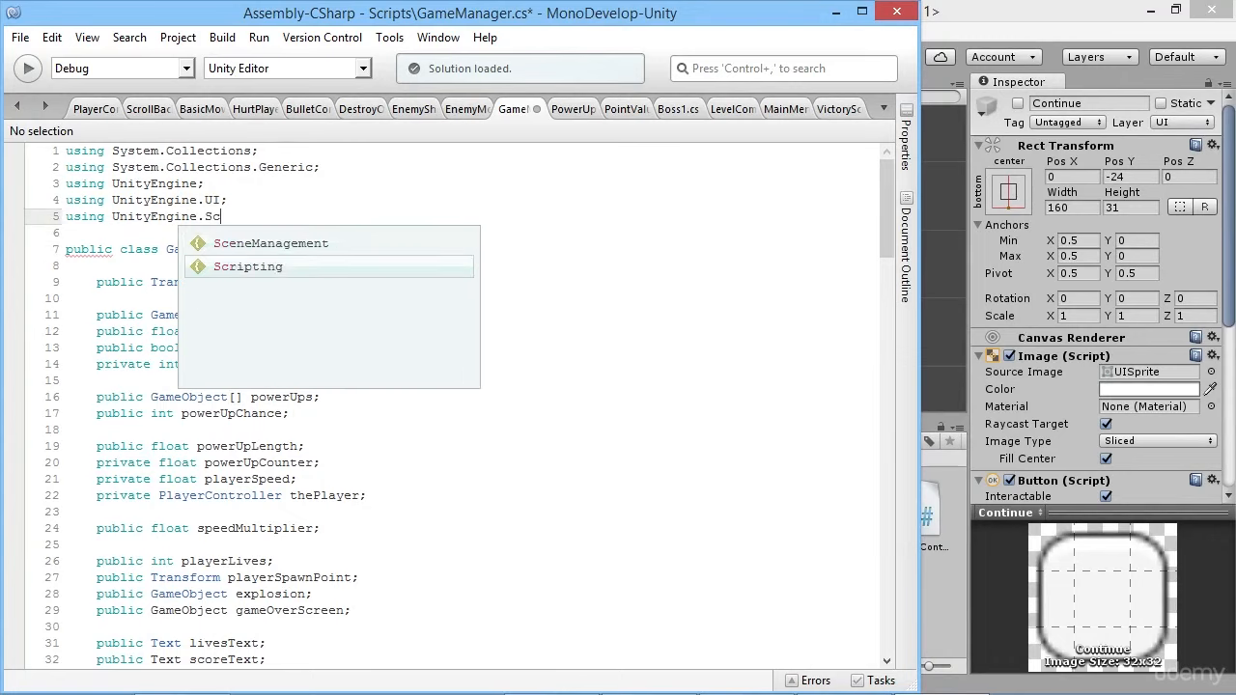
pyautogui.write('eneManagement;')
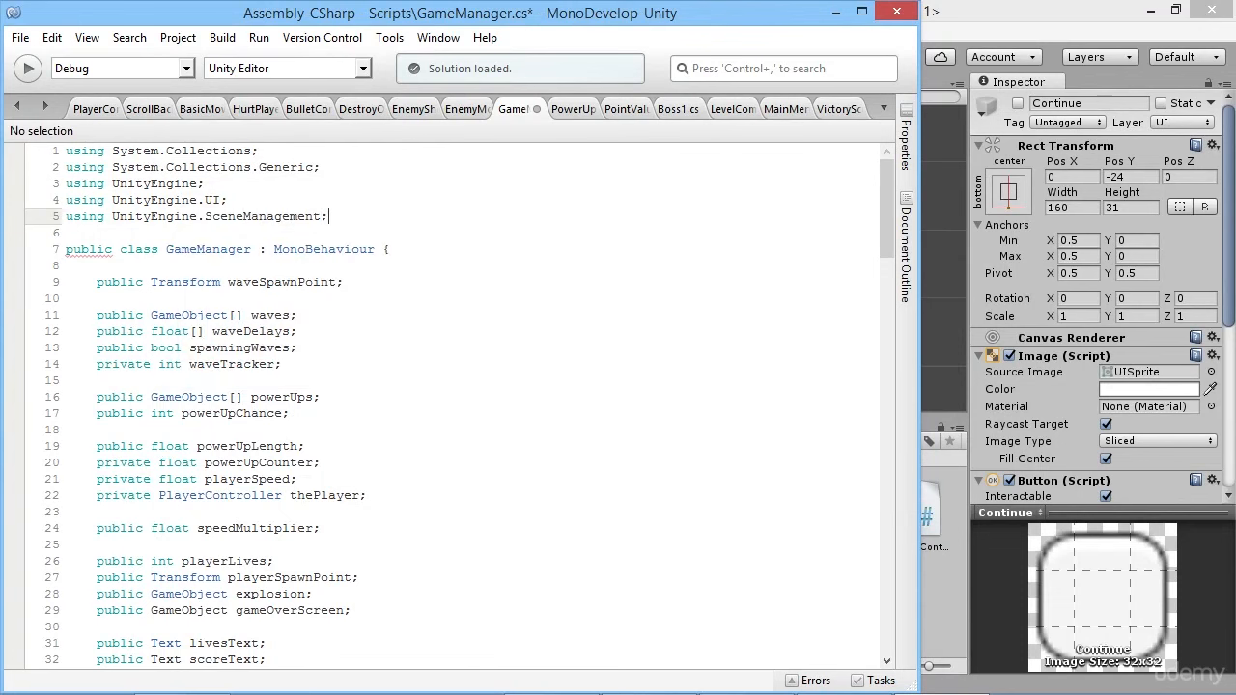
# Rewrite the partial second argument of the FurthestLevelReached SetString call in Start() as SceneManager.Get.
pyautogui.scroll(-10, 236, 441)
pyautogui.click(534, 521)
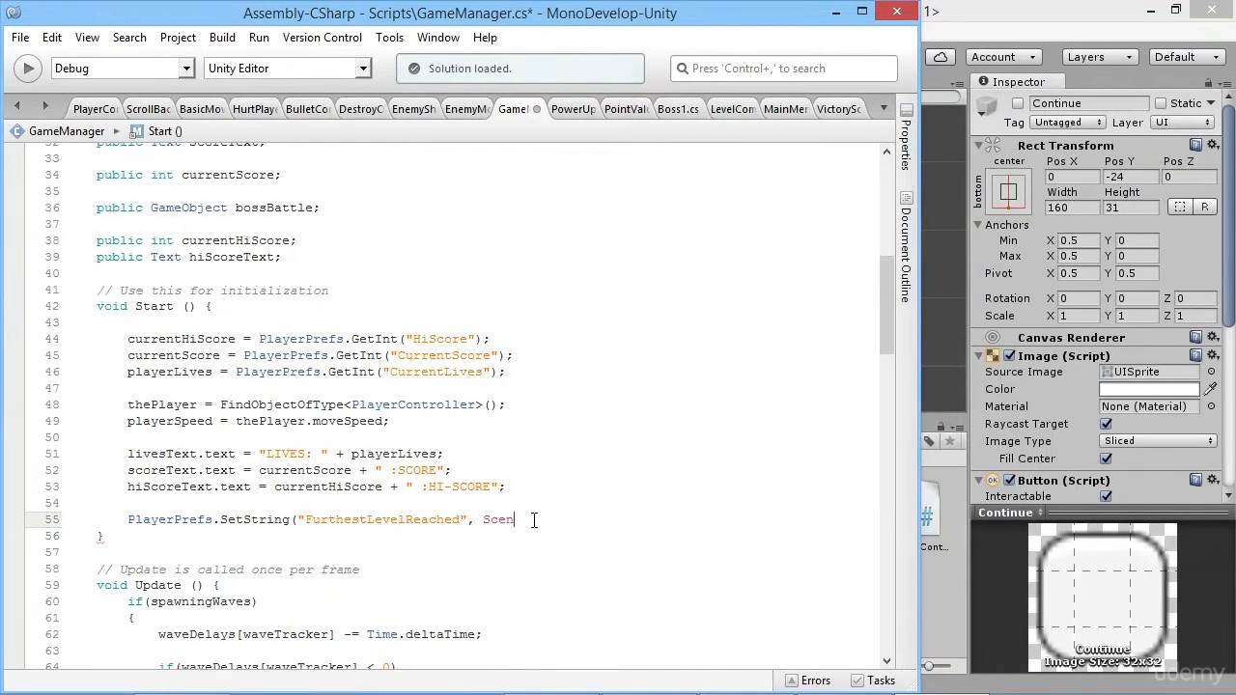
pyautogui.write('e')
pyautogui.press('BackSpace')
pyautogui.press('BackSpace')
pyautogui.press('BackSpace')
pyautogui.press('BackSpace')
pyautogui.press('BackSpace')
pyautogui.write('Sc')
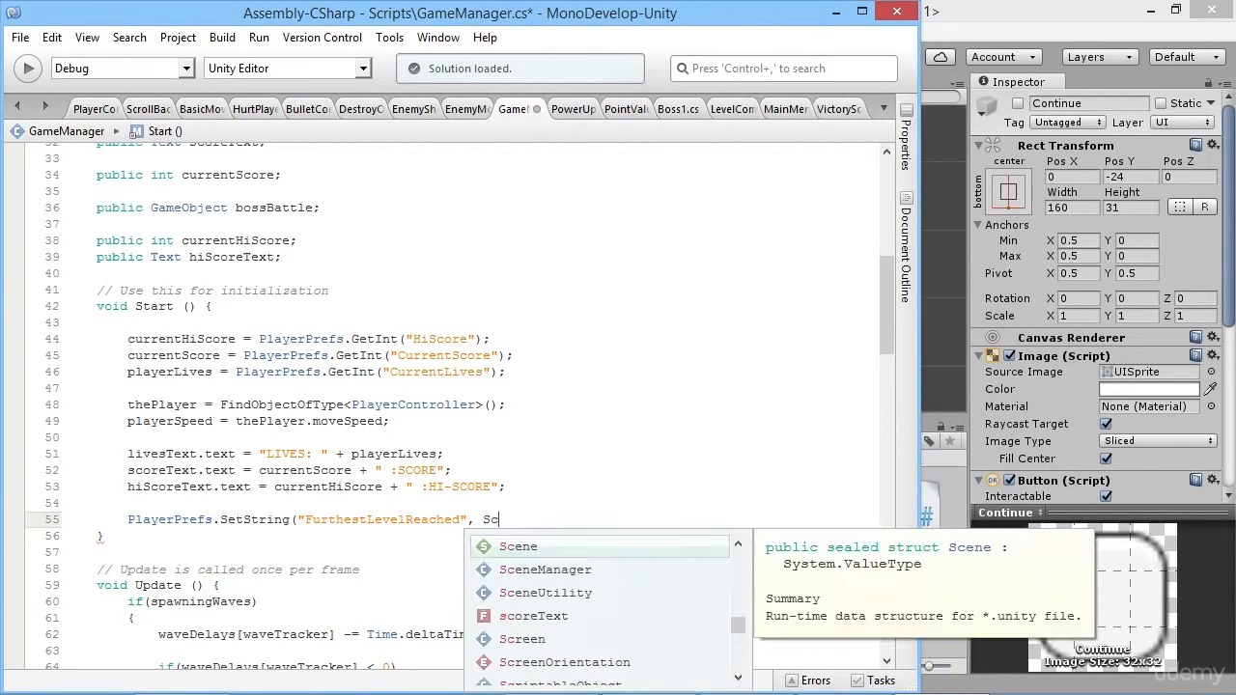
pyautogui.write('eneManager')
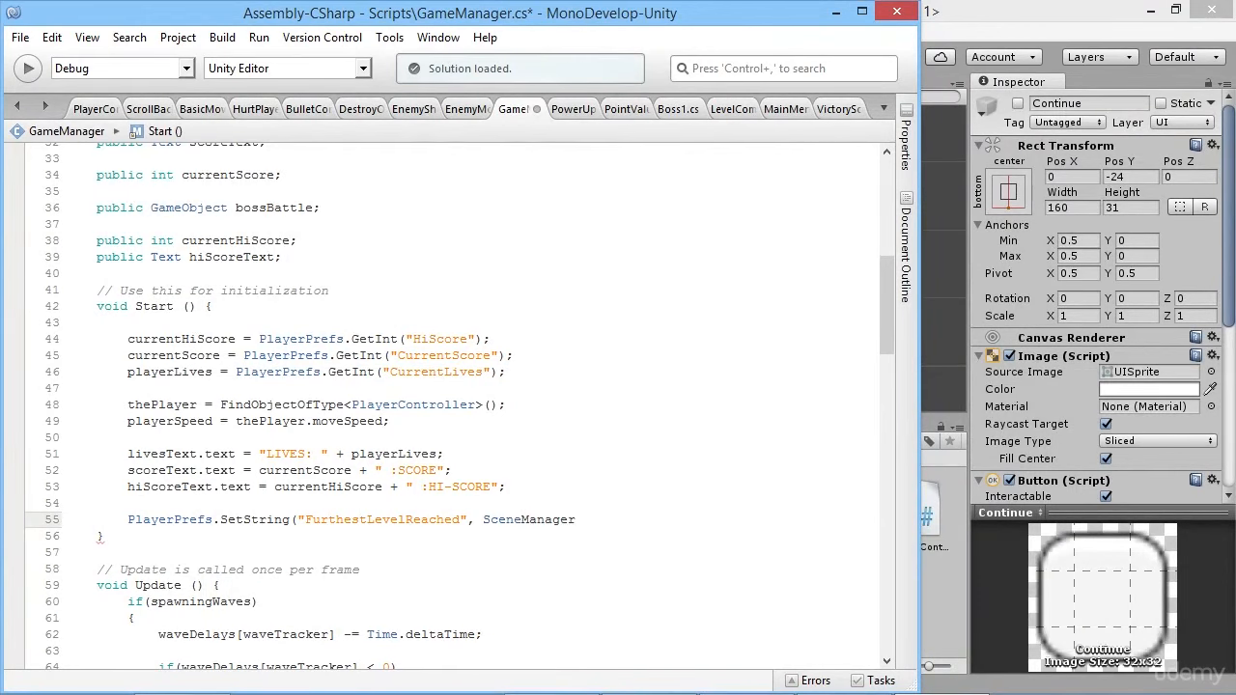
pyautogui.write('.Get')
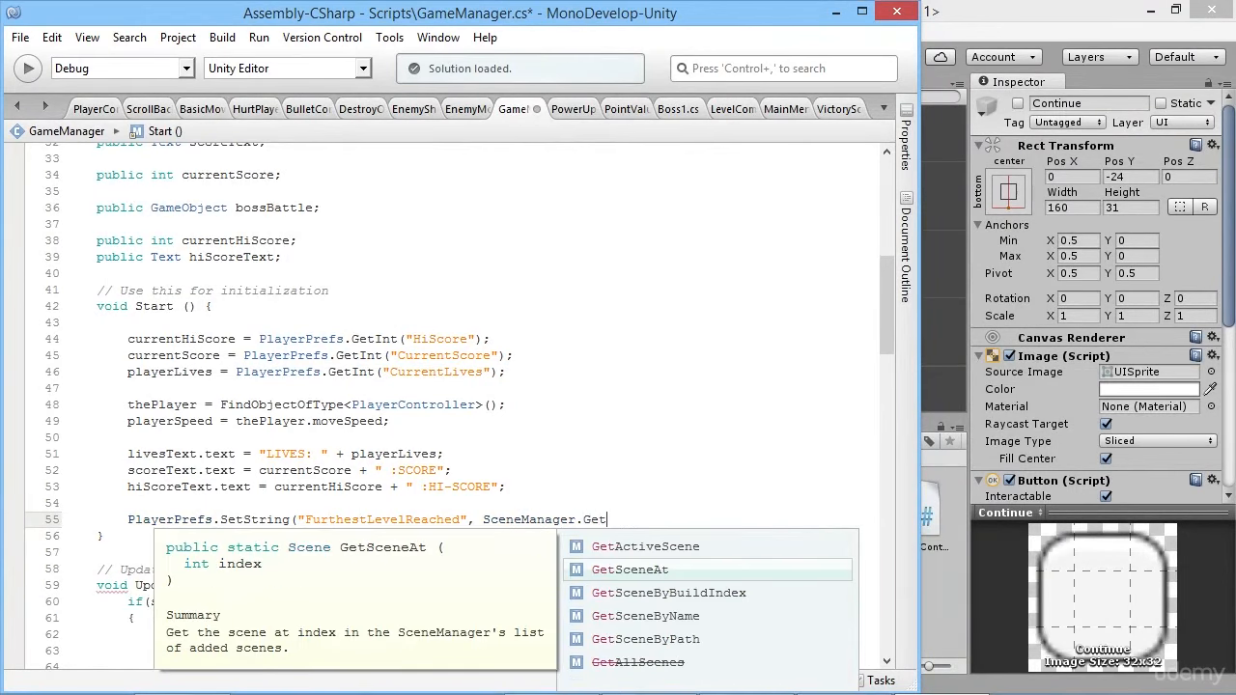
pyautogui.press('Return')
pyautogui.press('BackSpace')
pyautogui.press('BackSpace')
pyautogui.press('BackSpace')
pyautogui.press('BackSpace')
pyautogui.press('BackSpace')
pyautogui.press('BackSpace')
pyautogui.press('BackSpace')
pyautogui.press('BackSpace')
pyautogui.press('BackSpace')
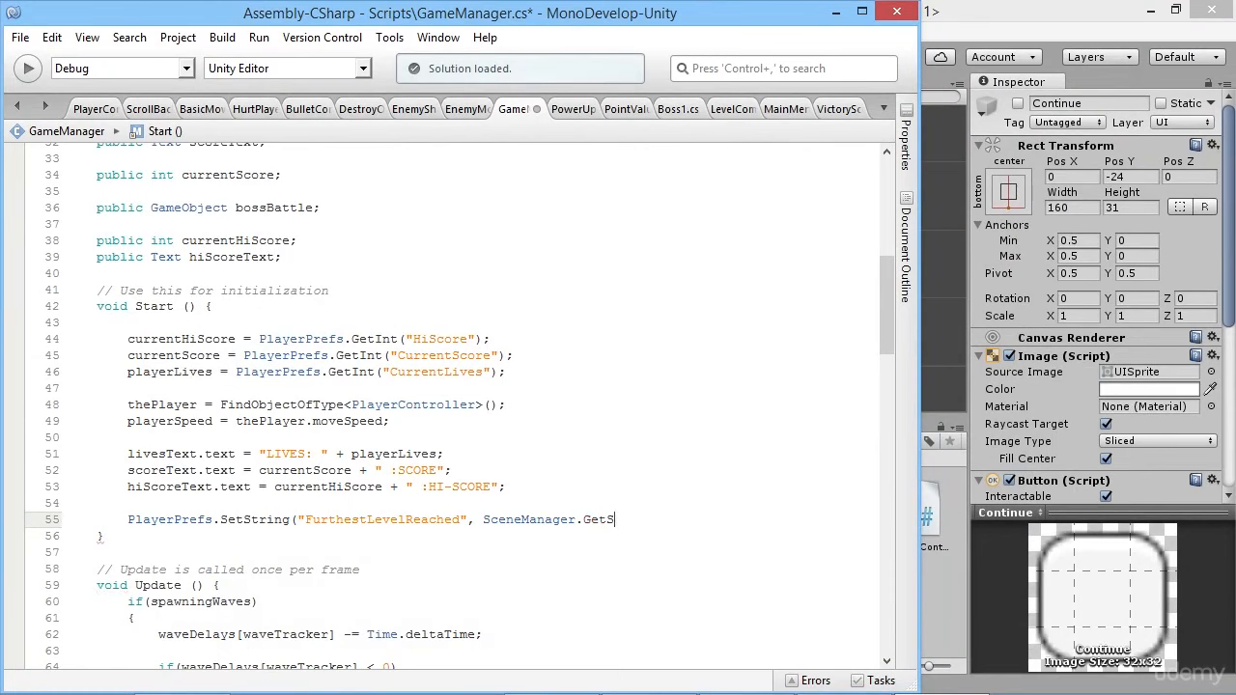
# Complete the SetString value as SceneManager.GetActiveScene().name, close the statement, and save the GameManager script.
pyautogui.write('GetA')
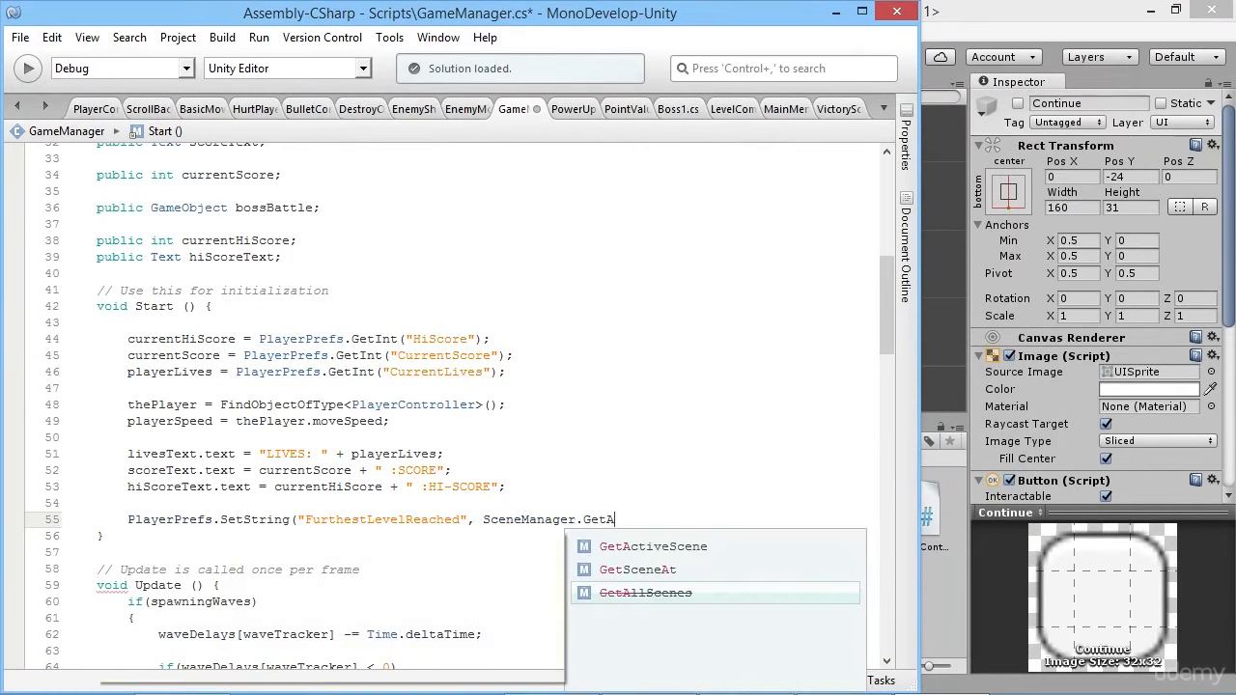
pyautogui.press('Return')
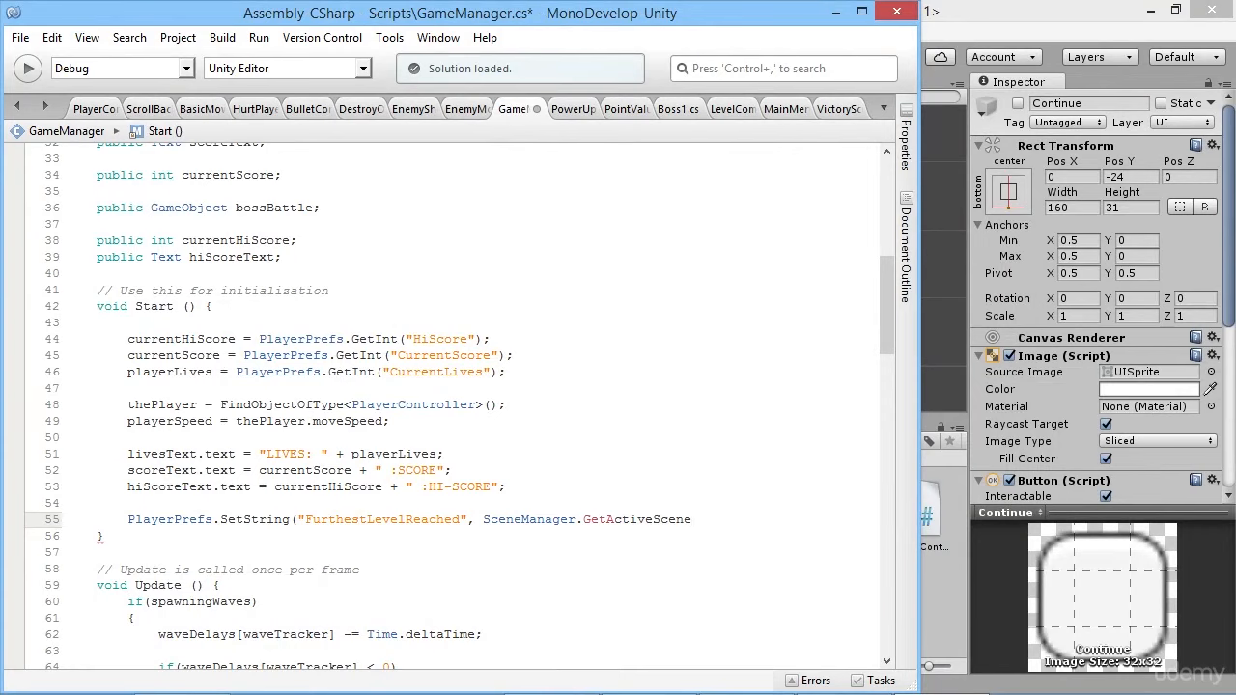
pyautogui.write('().name')
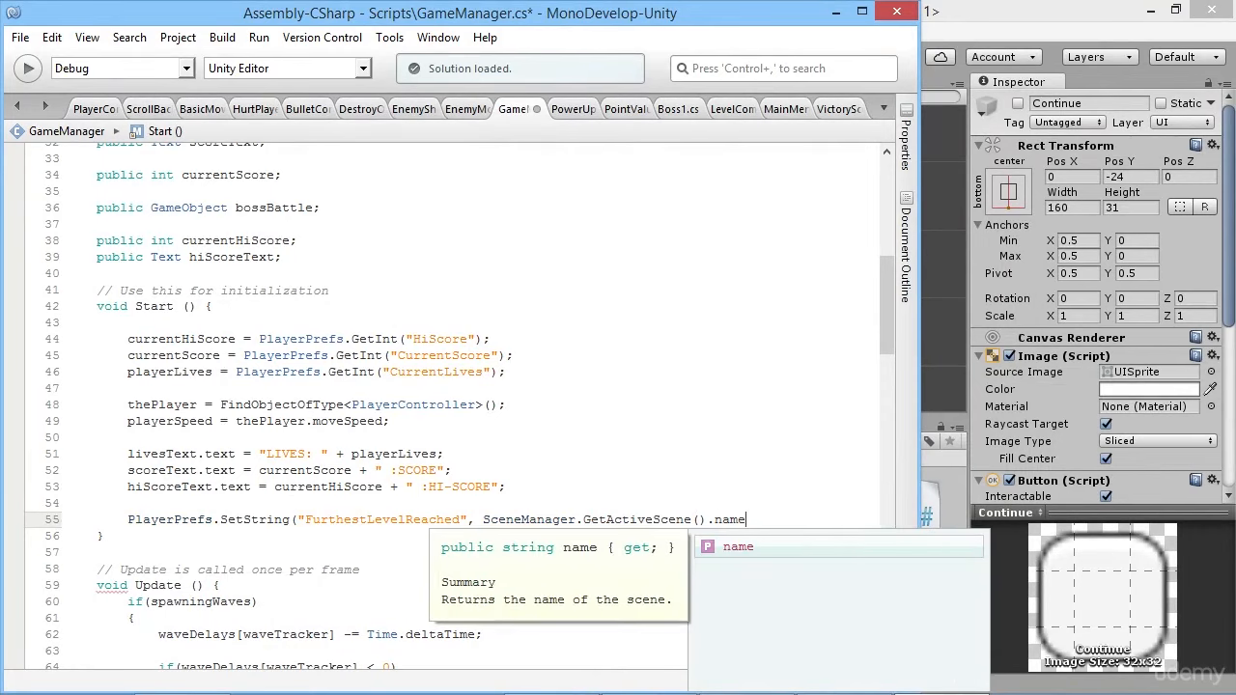
pyautogui.write(')')
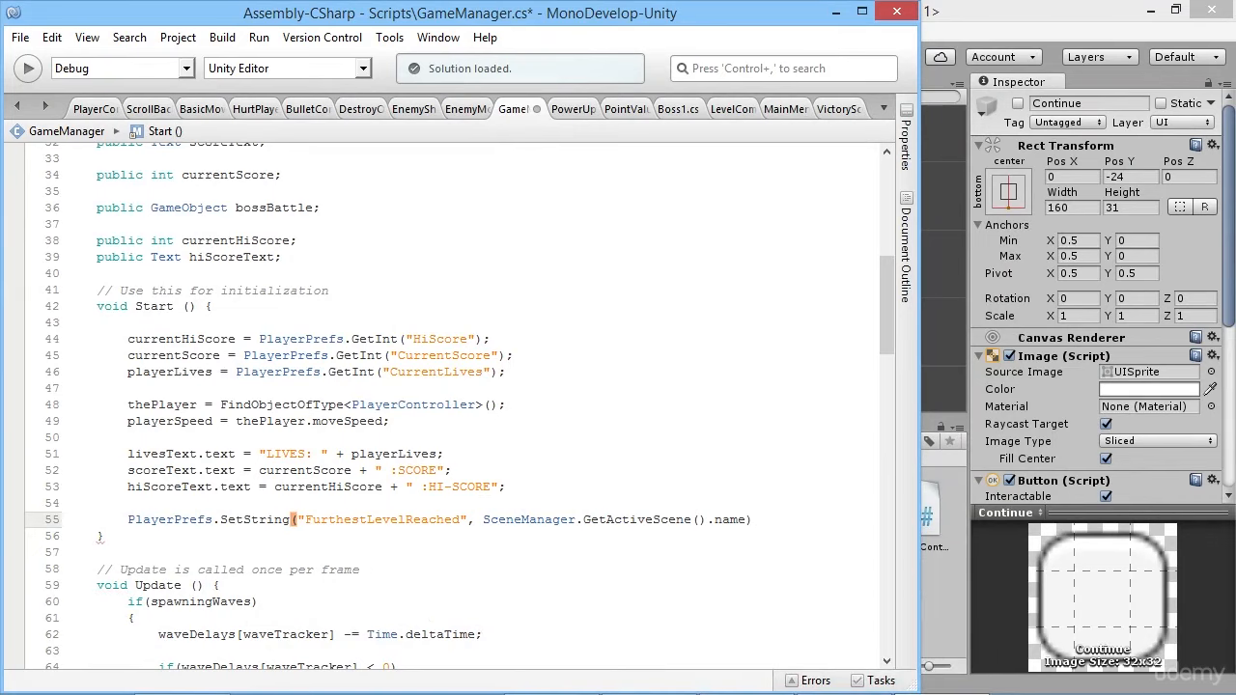
pyautogui.write(';')
pyautogui.hotkey('ctrl', 's')
# Switch to Unity, play-test Level1 from the main menu, and rerun the menu to check for the Continue button.
pyautogui.moveTo(276, 521)
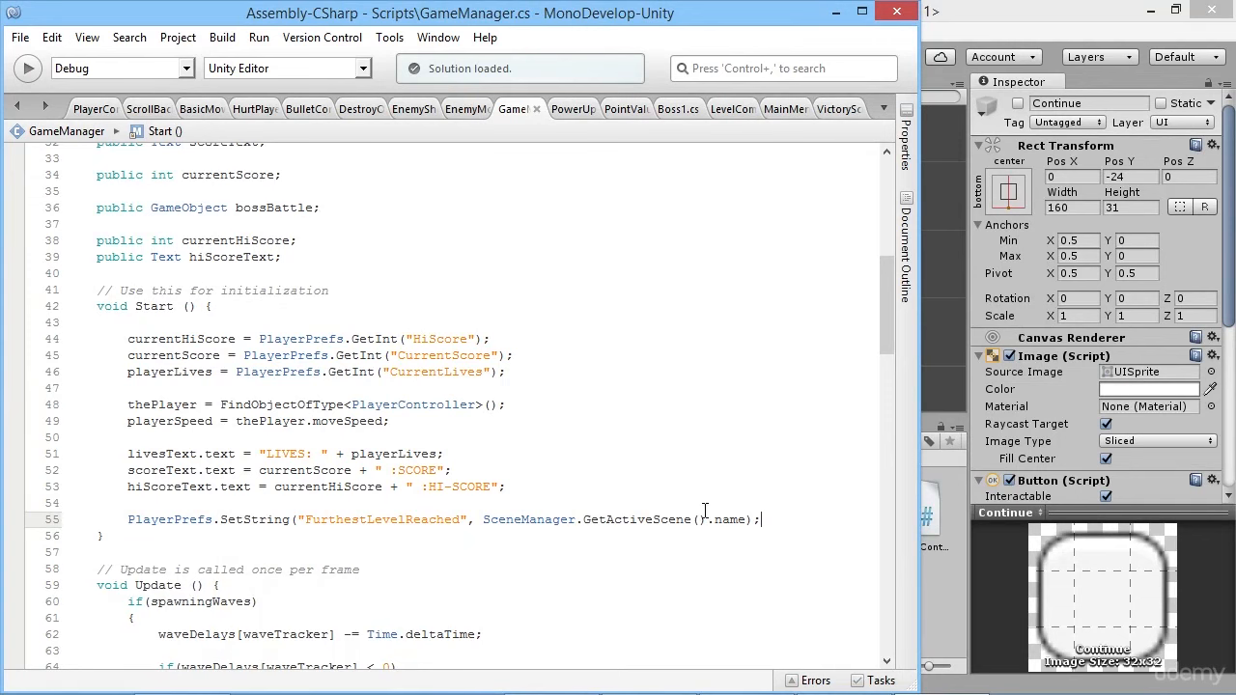
pyautogui.click(1019, 15)
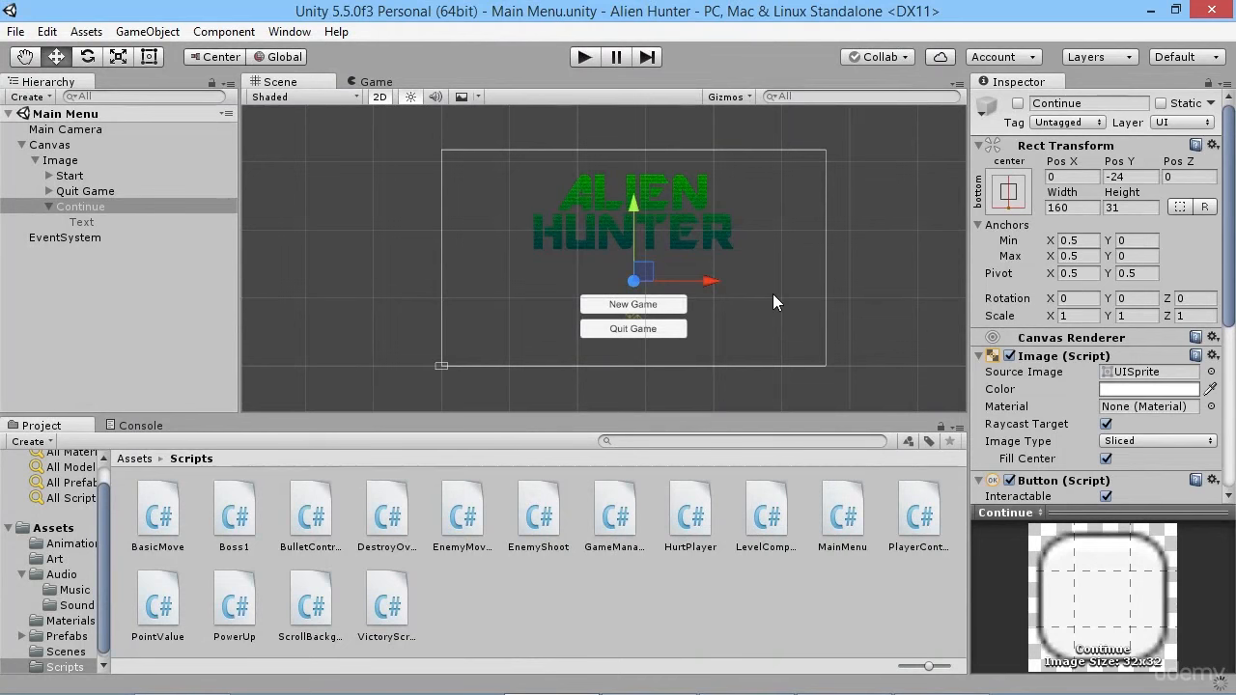
pyautogui.hotkey('ctrl', 'p')
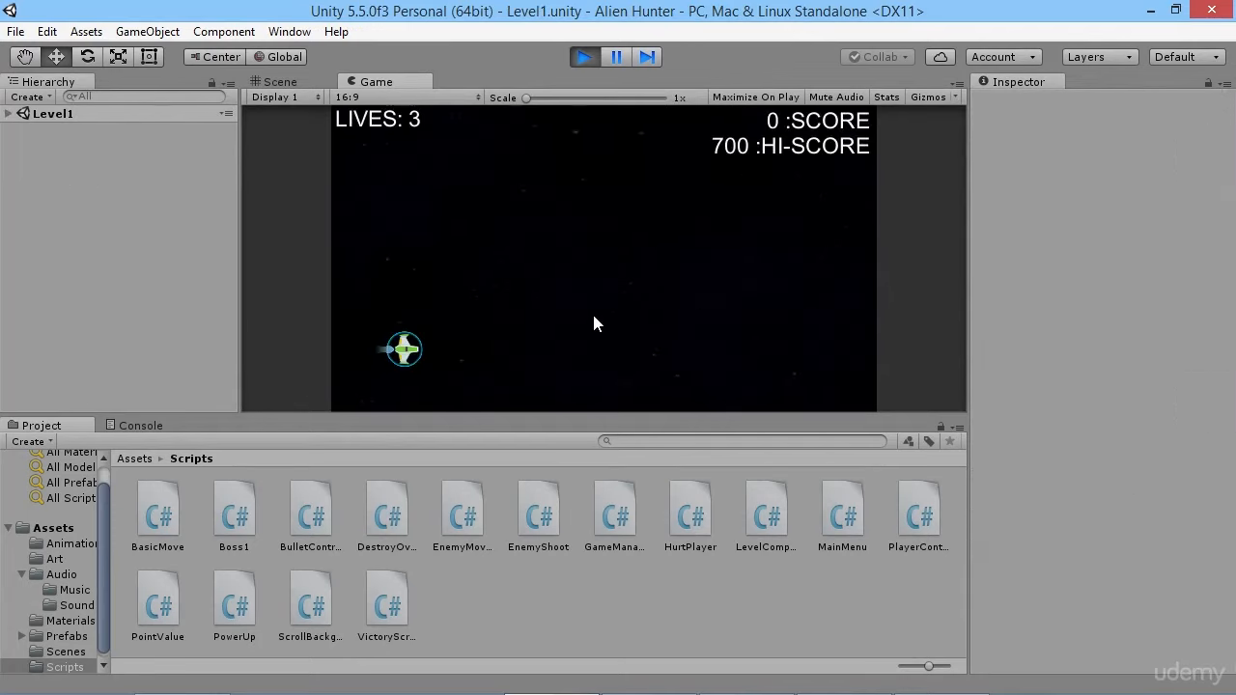
pyautogui.press('w')
pyautogui.press('d')
pyautogui.click(573, 335)
pyautogui.press('w')
pyautogui.press('a')
pyautogui.click(588, 336)
pyautogui.press('s')
pyautogui.press('d')
pyautogui.click(552, 342)
pyautogui.press('d')
pyautogui.press('w')
pyautogui.click(587, 303)
pyautogui.press('s')
pyautogui.press('a')
pyautogui.click(587, 302)
pyautogui.click(587, 302)
pyautogui.press('d')
pyautogui.click(587, 302)
pyautogui.press('w')
pyautogui.click(587, 303)
pyautogui.press('w')
pyautogui.press('w')
pyautogui.press('d')
pyautogui.press('a')
pyautogui.press('s')
pyautogui.press('Down')
pyautogui.press('space')
pyautogui.press('space')
pyautogui.press('space')
pyautogui.press('space')
pyautogui.press('space')
pyautogui.press('space')
pyautogui.press('space')
pyautogui.press('Right')
pyautogui.press('Up')
pyautogui.press('space')
pyautogui.press('Left')
pyautogui.press('Down')
pyautogui.press('Right')
pyautogui.press('Up')
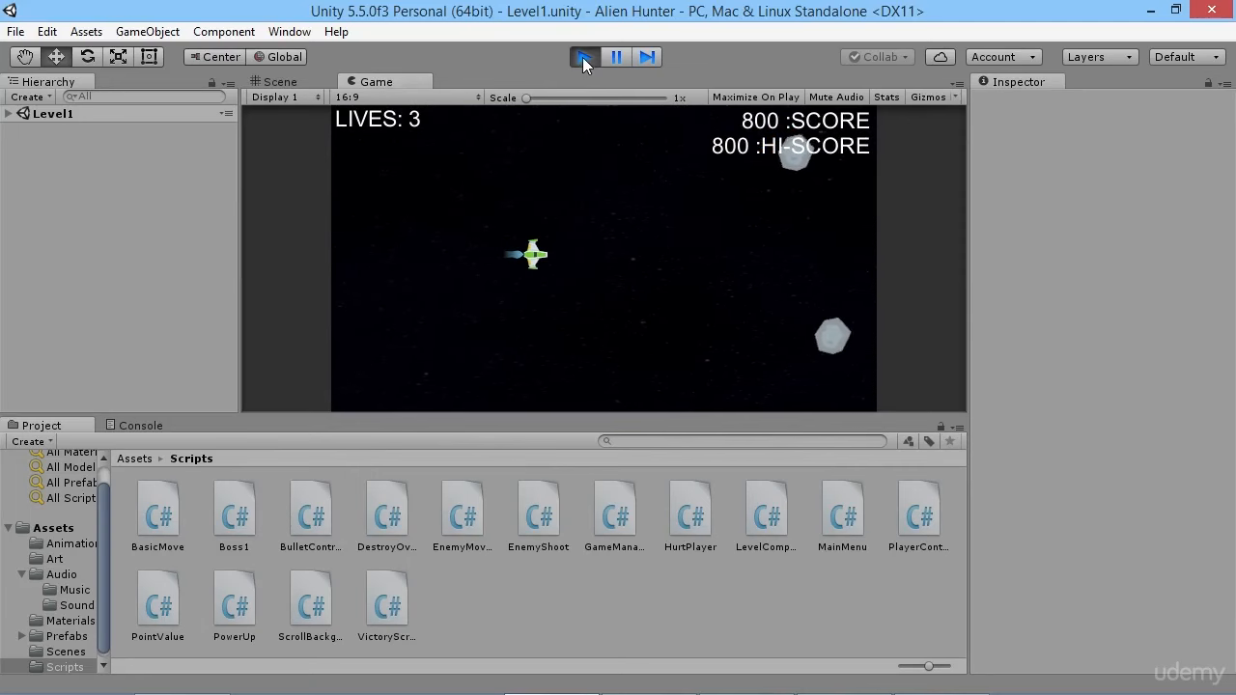
pyautogui.click(585, 57)
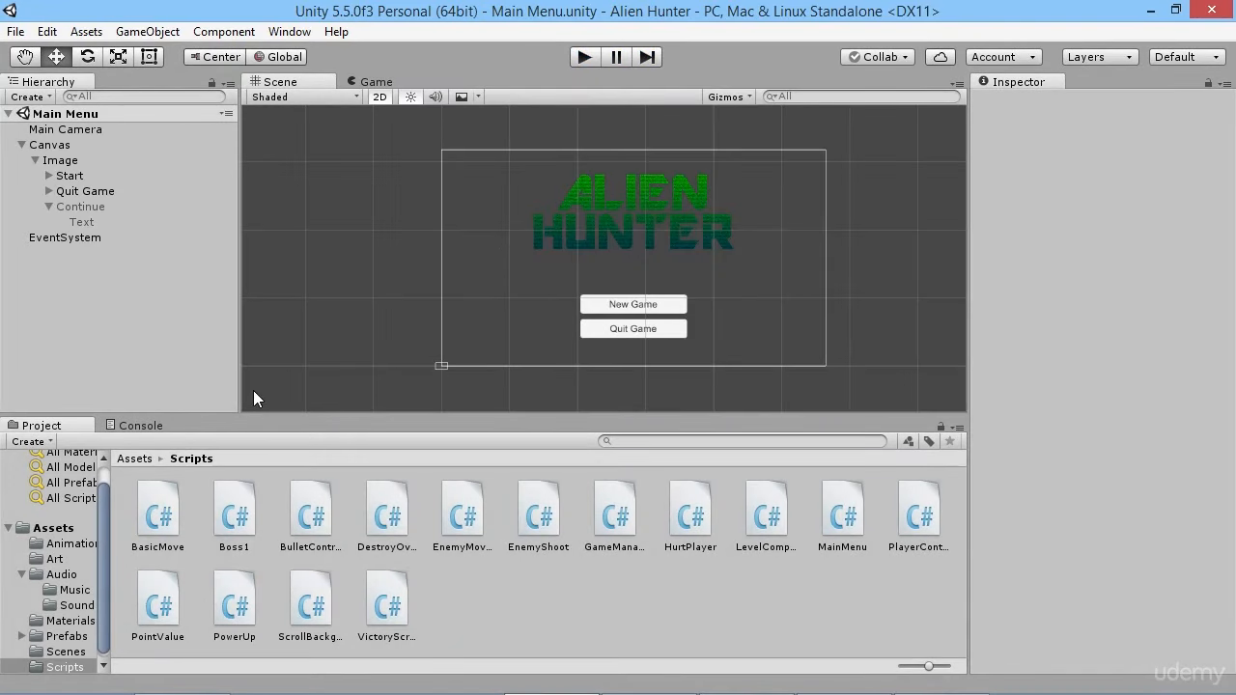
pyautogui.click(584, 57)
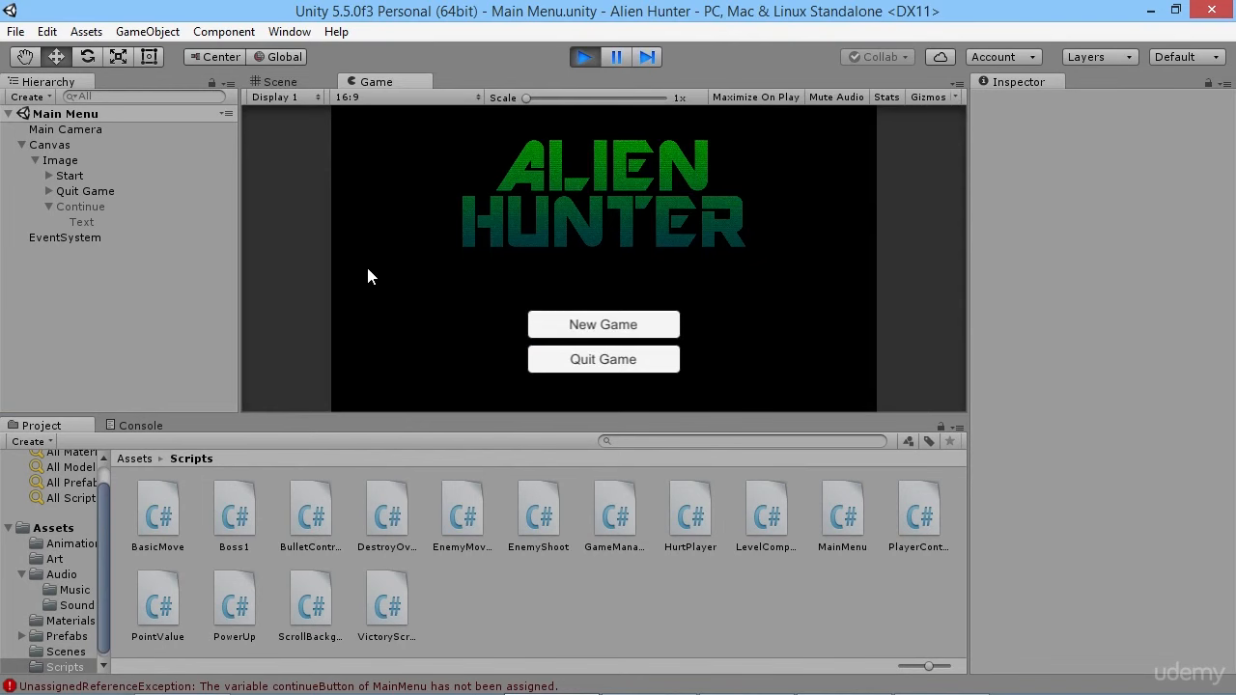
pyautogui.click(584, 57)
# Assign the Continue object to the Continue Button reference of the Canvas's Main Menu script.
pyautogui.click(58, 145)
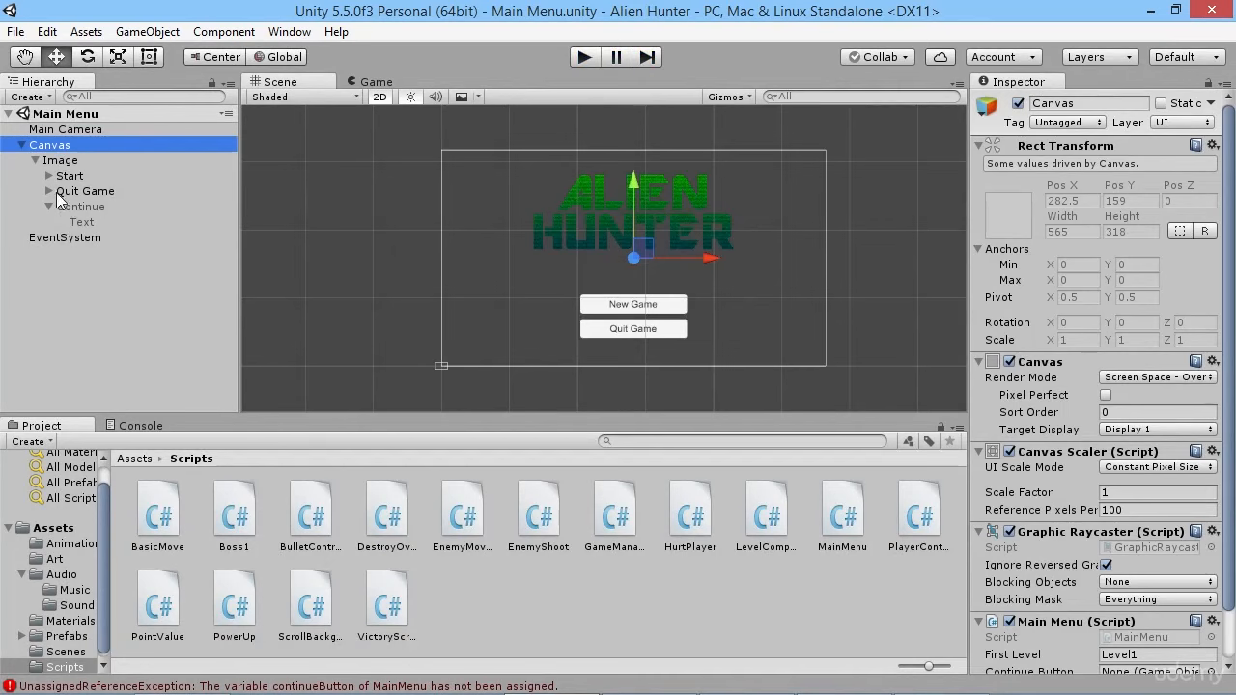
pyautogui.scroll(-2, 1103, 493)
pyautogui.click(77, 205)
pyautogui.moveTo(76, 205); pyautogui.dragTo(1146, 619)
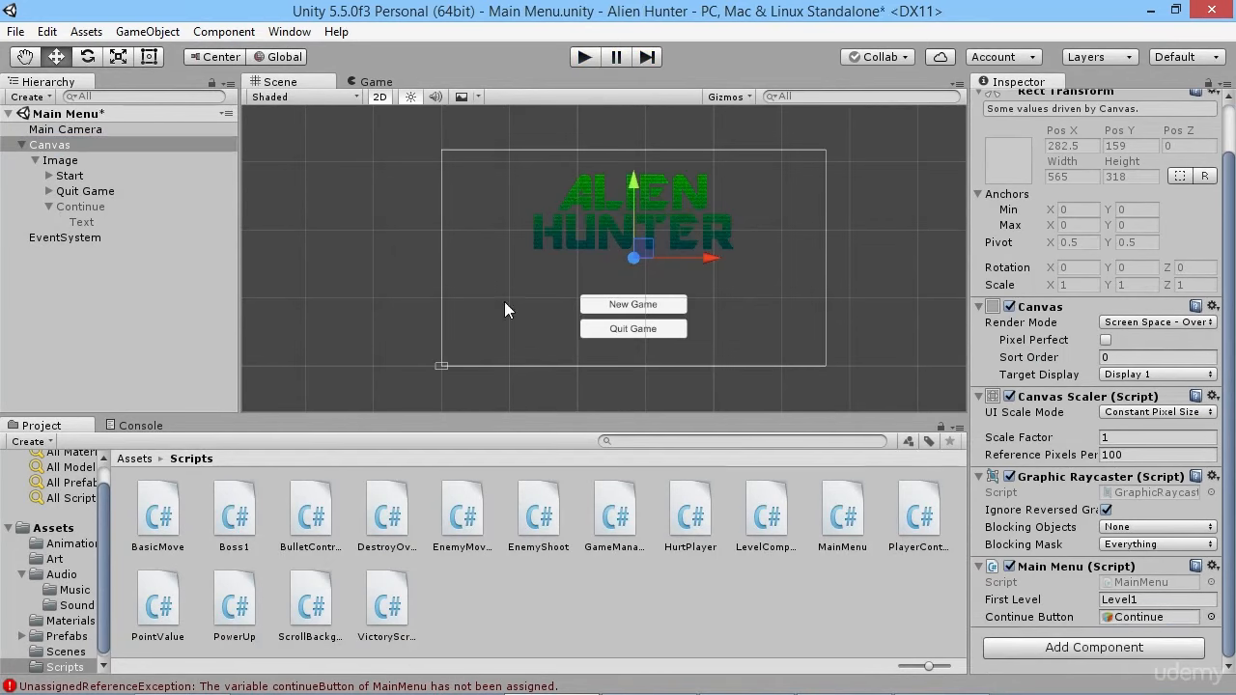
# Run the main menu in Play mode, load the level through Continue, play it briefly, and stop the game.
pyautogui.click(583, 56)
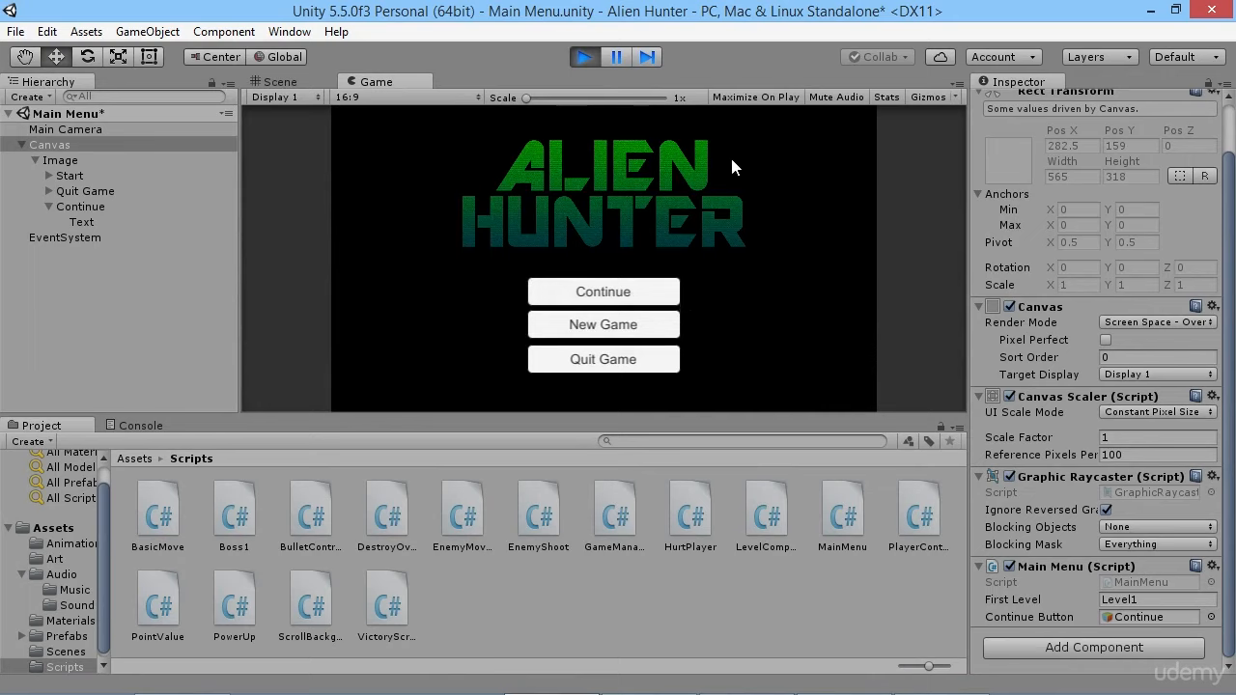
pyautogui.click(616, 294)
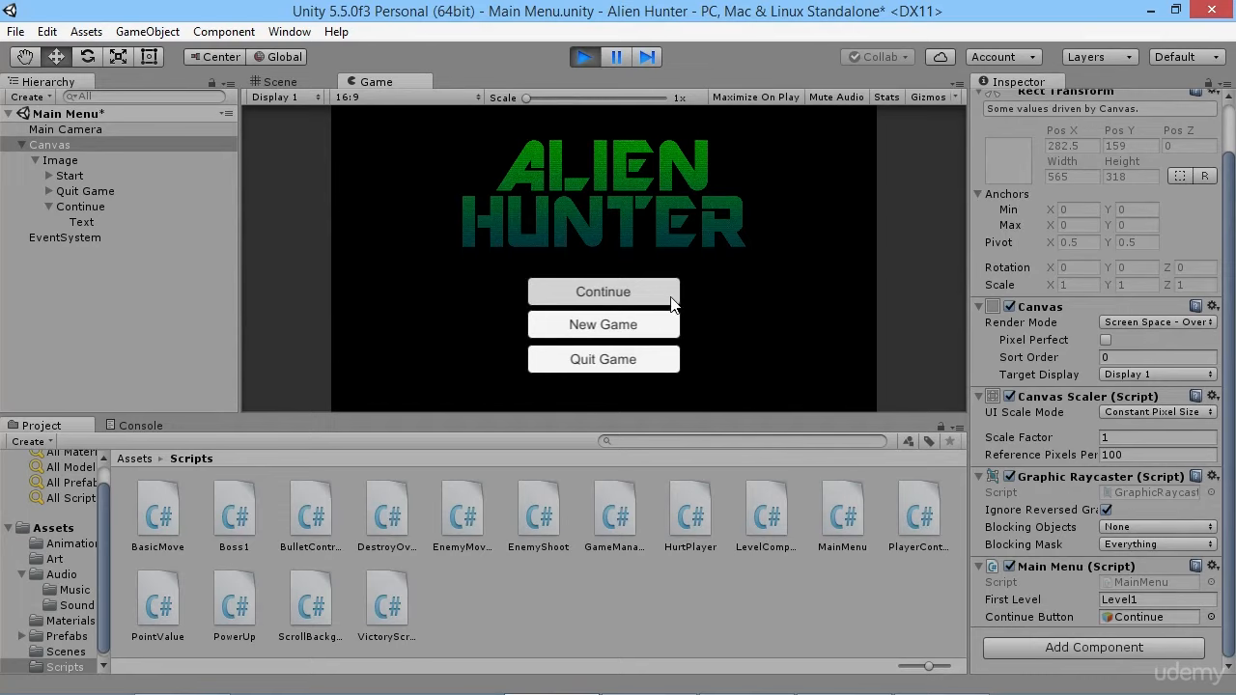
pyautogui.click(670, 292)
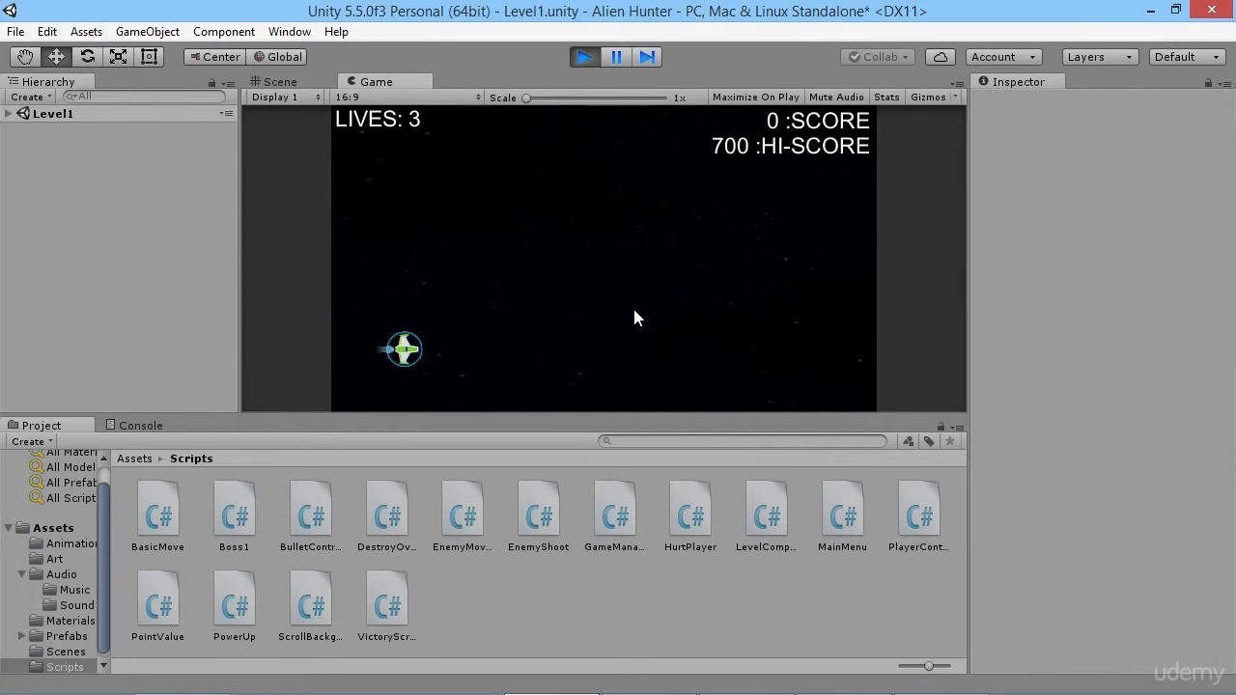
pyautogui.press('Up')
pyautogui.press('Right')
pyautogui.press('Left')
pyautogui.press('Up')
pyautogui.press('Right')
pyautogui.press('space')
pyautogui.press('Down')
pyautogui.press('space')
pyautogui.press('Left')
pyautogui.press('space')
pyautogui.press('space')
pyautogui.press('Up')
pyautogui.press('space')
pyautogui.press('space')
pyautogui.press('Down')
pyautogui.press('space')
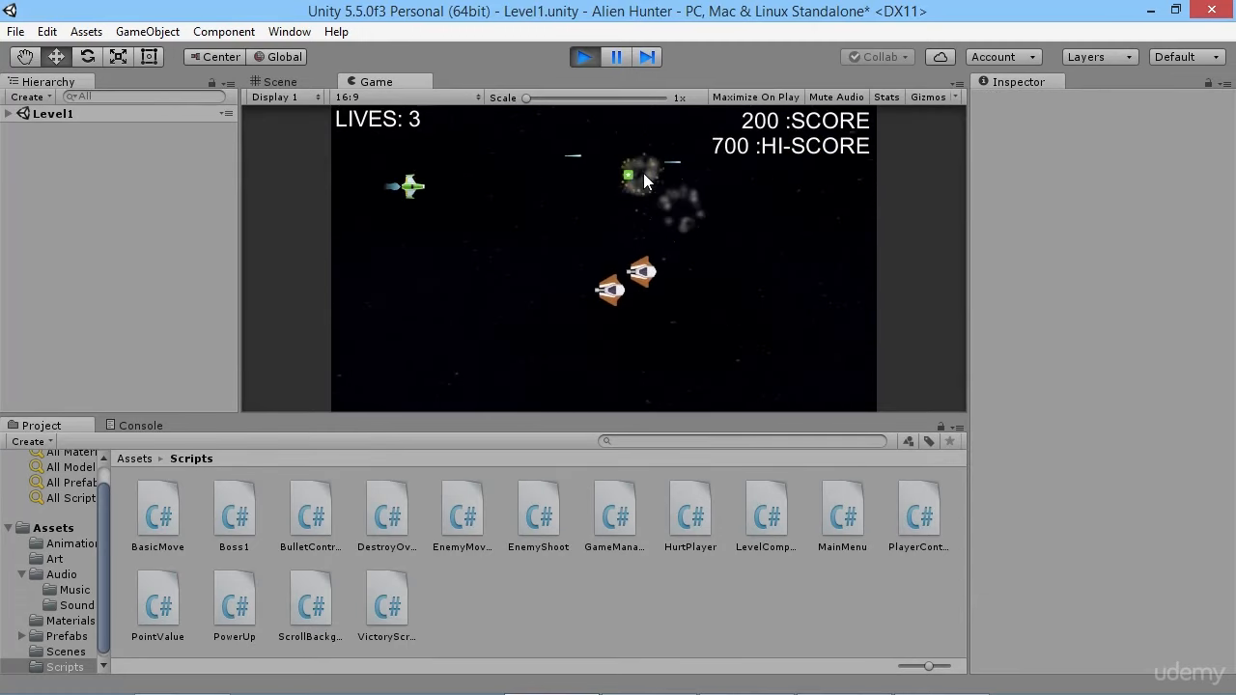
pyautogui.press('Down')
pyautogui.press('Left')
pyautogui.press('Right')
pyautogui.press('Up')
pyautogui.press('space')
pyautogui.press('space')
pyautogui.press('space')
pyautogui.press('Down')
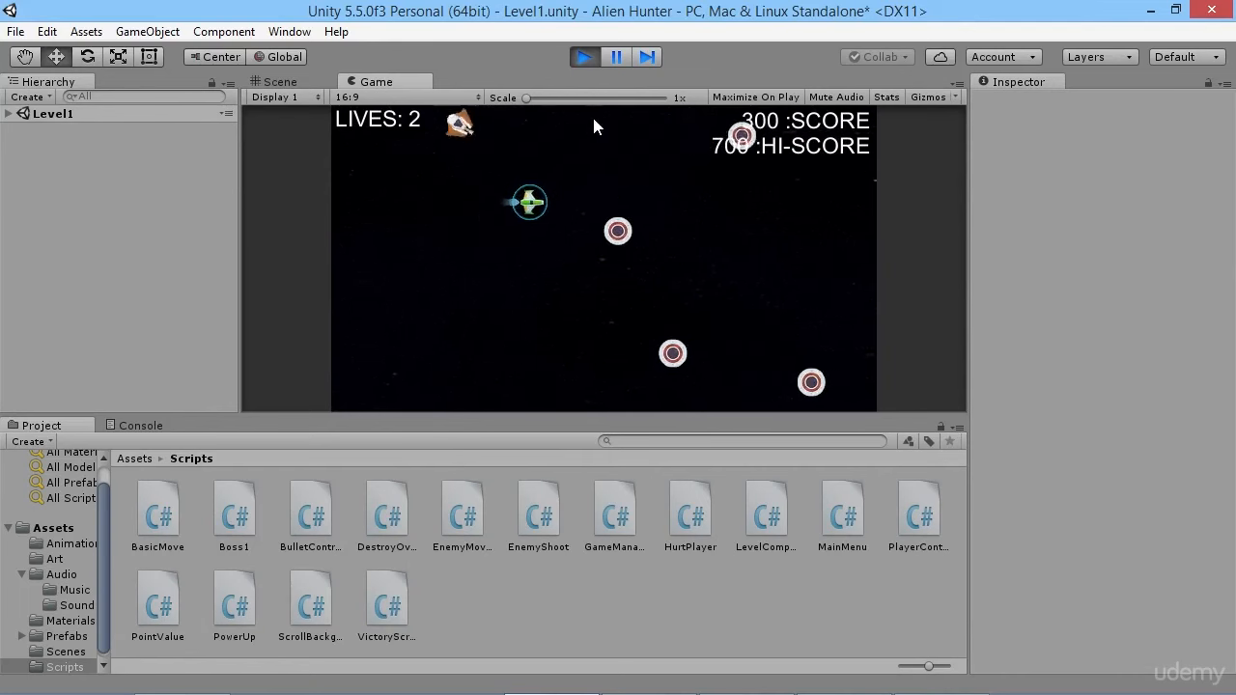
pyautogui.press('Left')
pyautogui.click(589, 56)
# Switch to the MainMenu script in MonoDevelop and cut the CurrentLives, CurrentScore and HiScore setup block out of StartGame().
pyautogui.moveTo(878, 685)
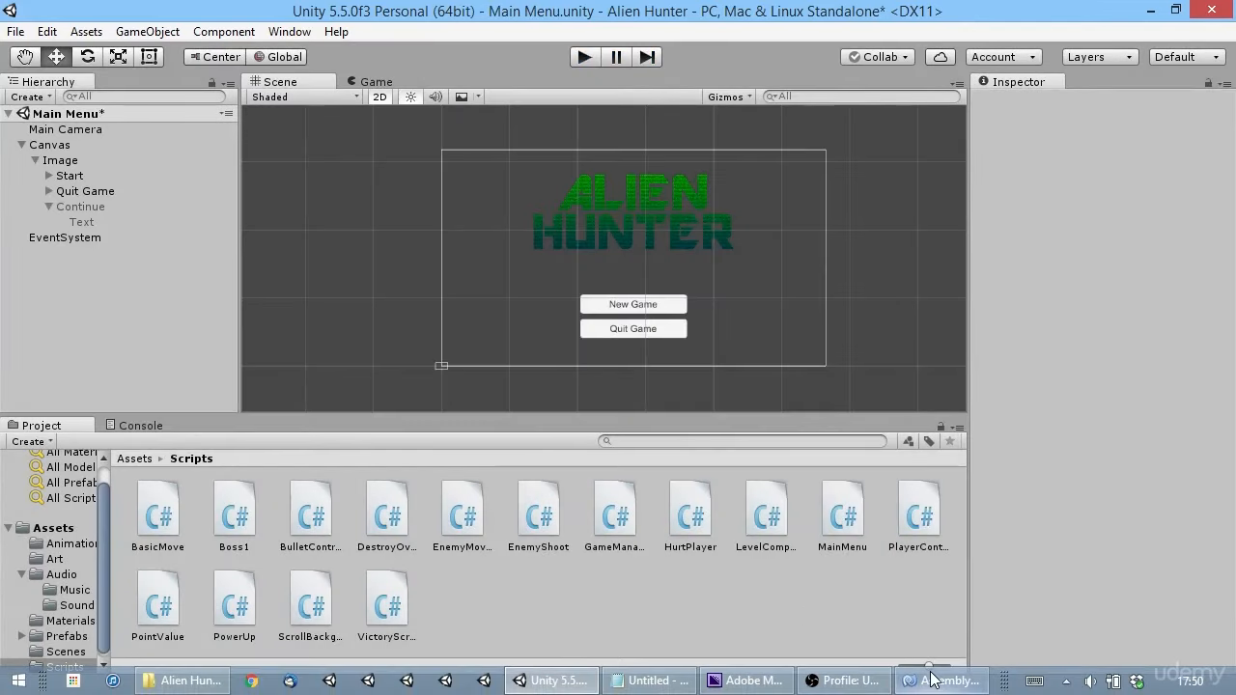
pyautogui.click(937, 680)
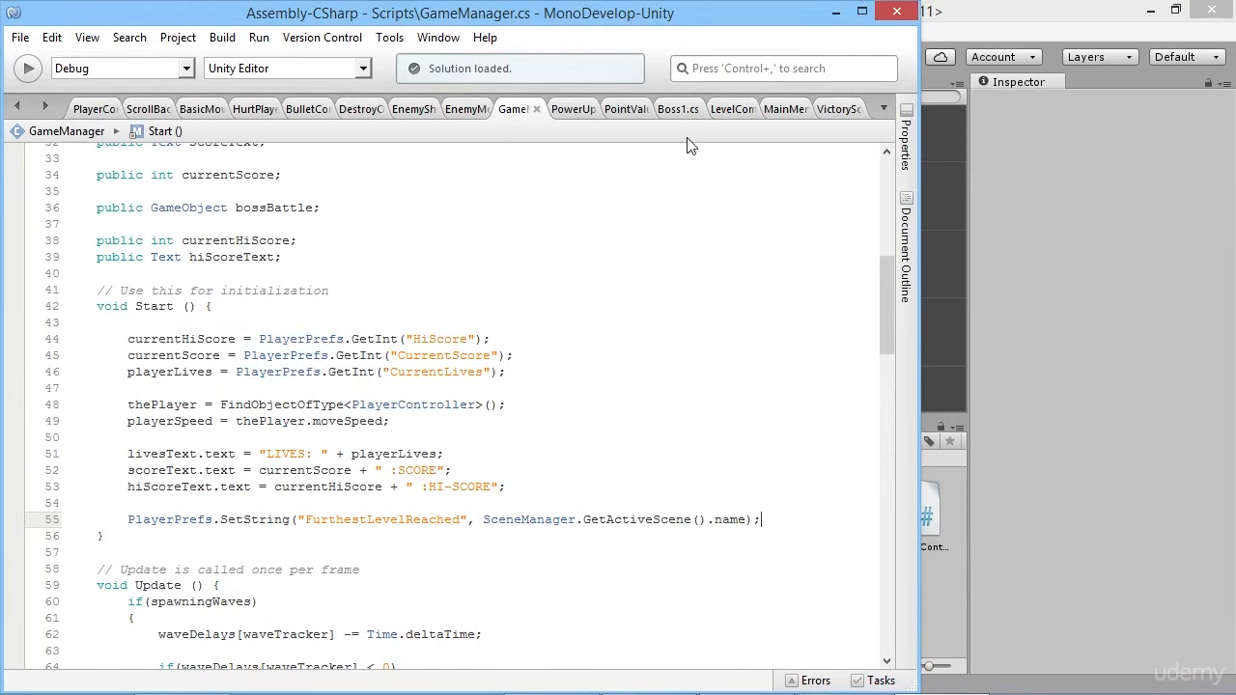
pyautogui.click(786, 109)
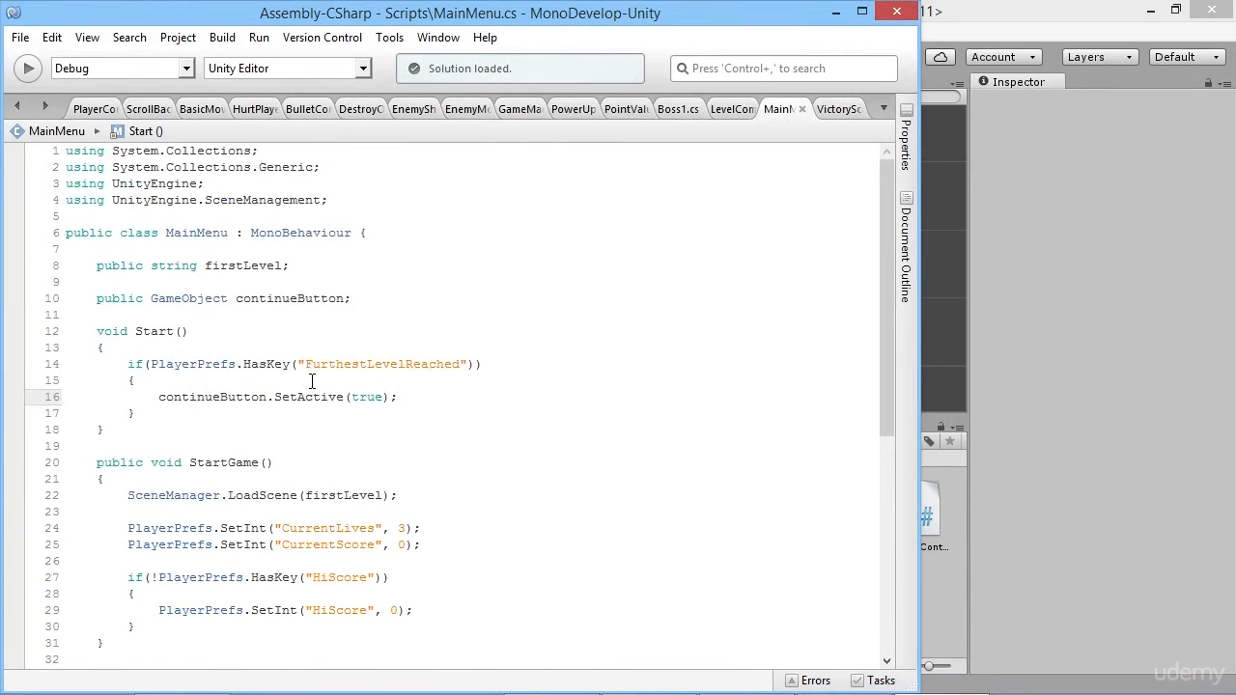
pyautogui.scroll(-2, 309, 386)
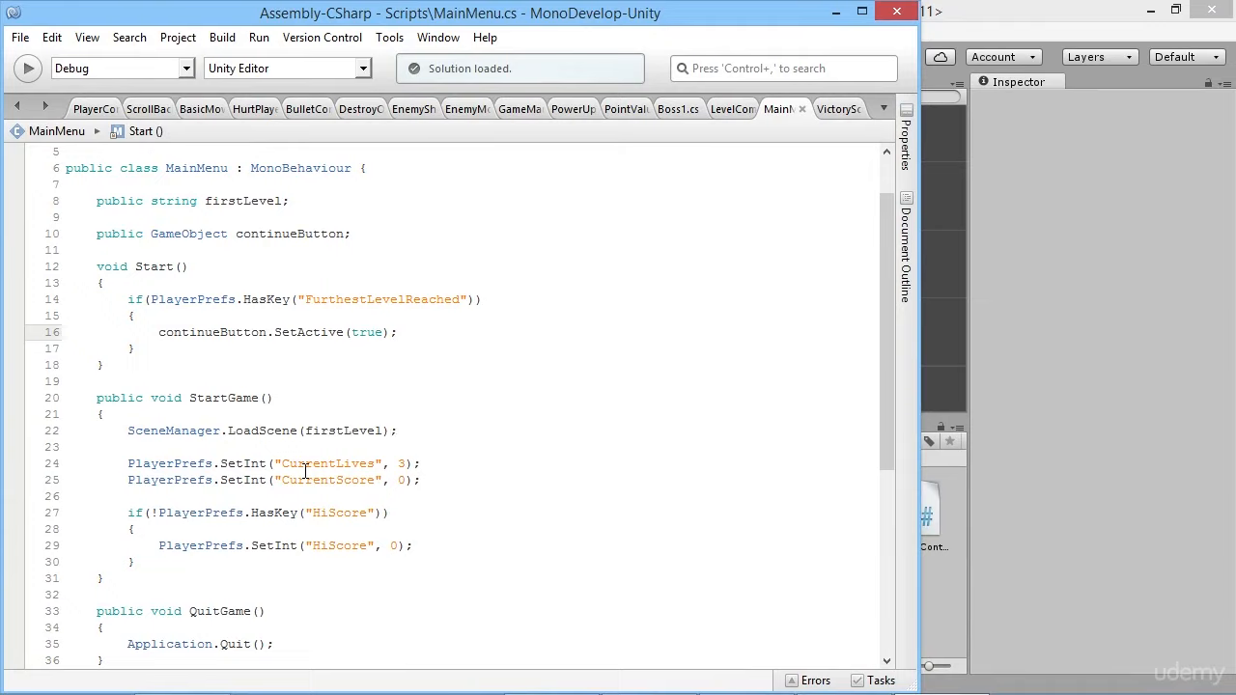
pyautogui.moveTo(301, 465)
pyautogui.scroll(-5, 361, 483)
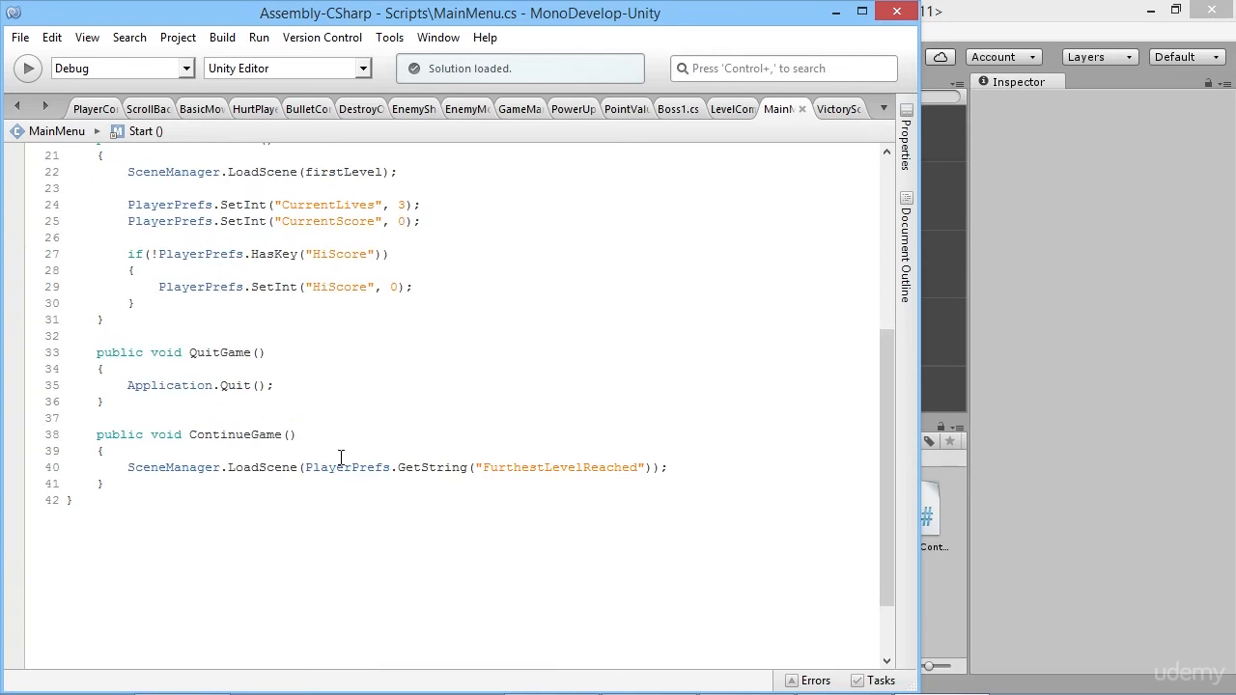
pyautogui.scroll(2, 406, 465)
pyautogui.moveTo(128, 334); pyautogui.dragTo(302, 433)
pyautogui.hotkey('ctrl', 'c')
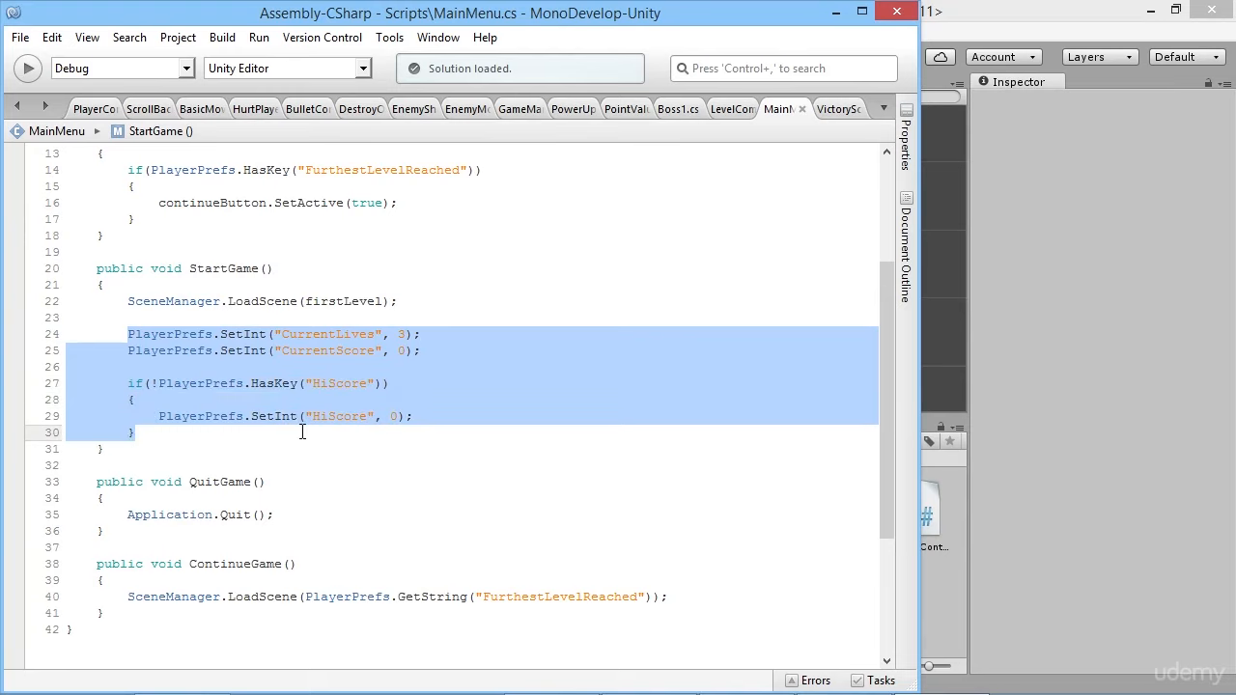
pyautogui.press('BackSpace')
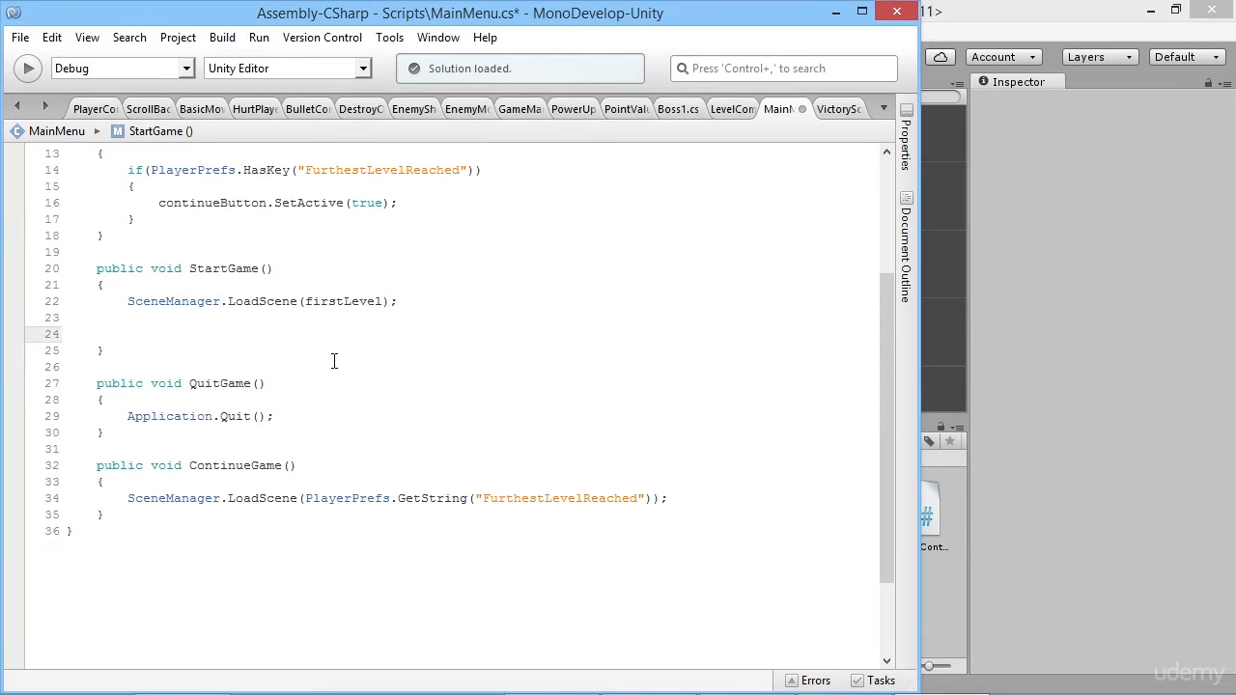
# Restore the lives, score and HiScore setup in StartGame(), paste a copy into ContinueGame() before its LoadScene call, and save the script.
pyautogui.hotkey('ctrl', 'z')
pyautogui.scroll(-2, 296, 456)
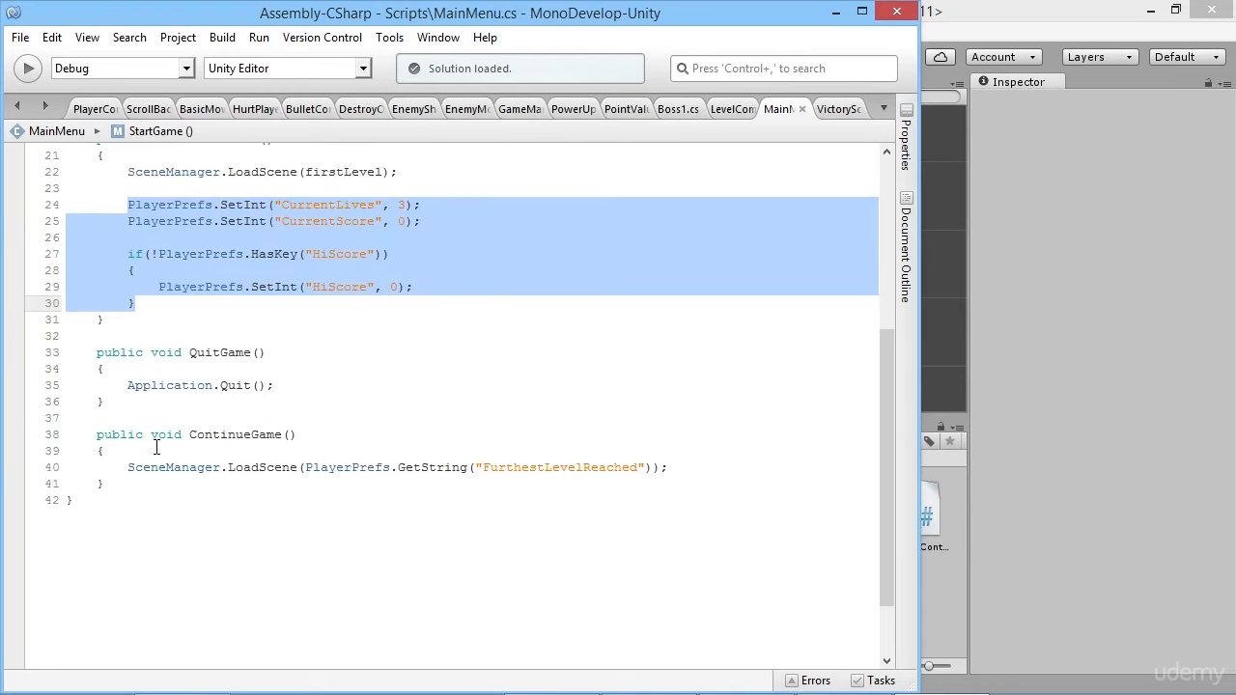
pyautogui.click(156, 447)
pyautogui.press('Return')
pyautogui.press('Return')
pyautogui.press('Up')
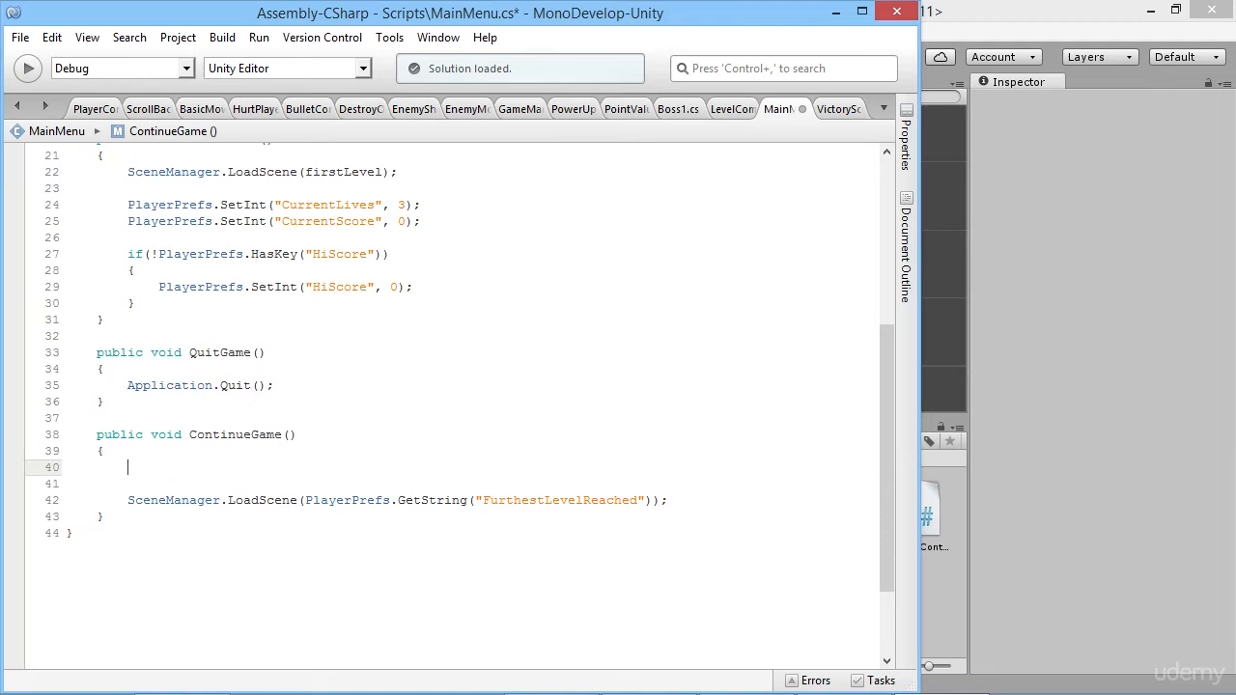
pyautogui.hotkey('ctrl', 'v')
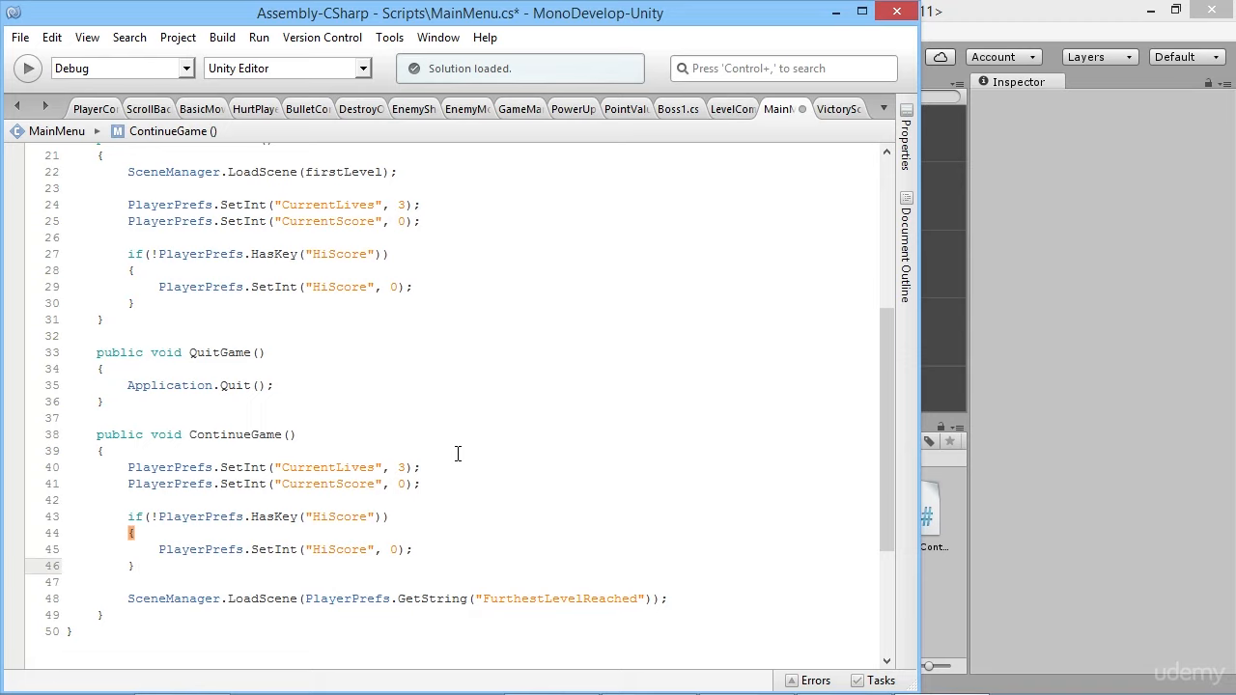
pyautogui.hotkey('ctrl', 's')
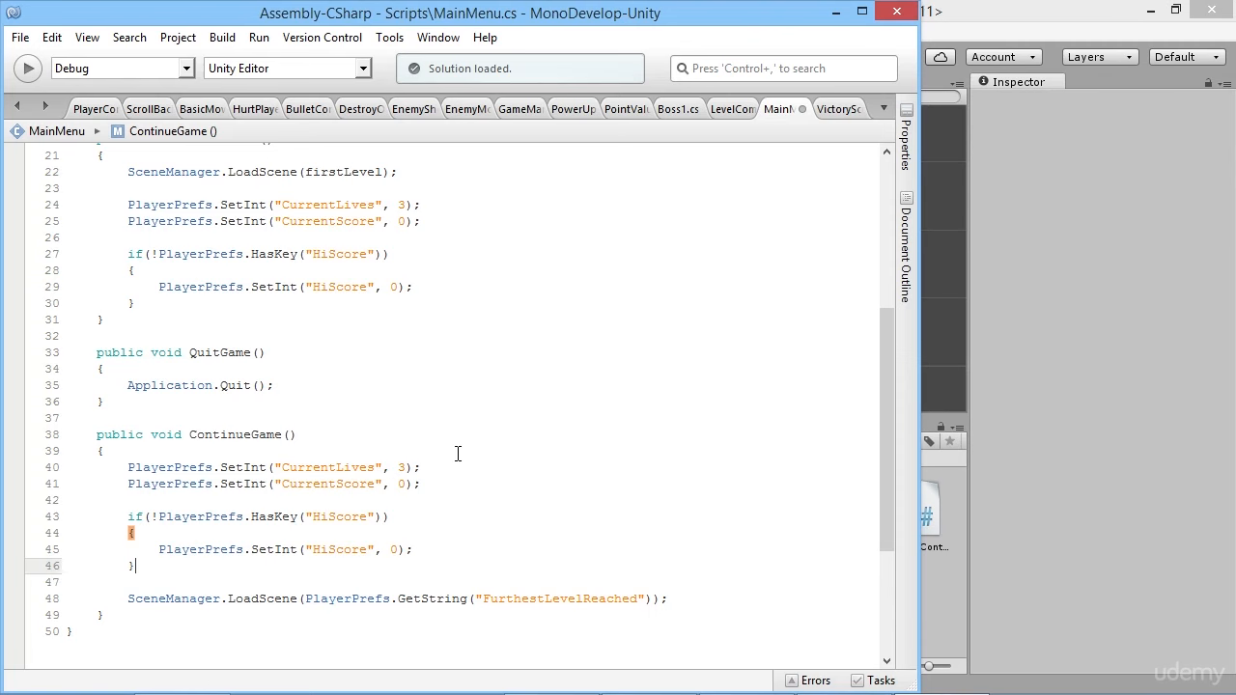
# Switch to Unity, run the main menu, load Level1 through Continue, and play through the enemy ships and asteroids.
pyautogui.click(1018, 15)
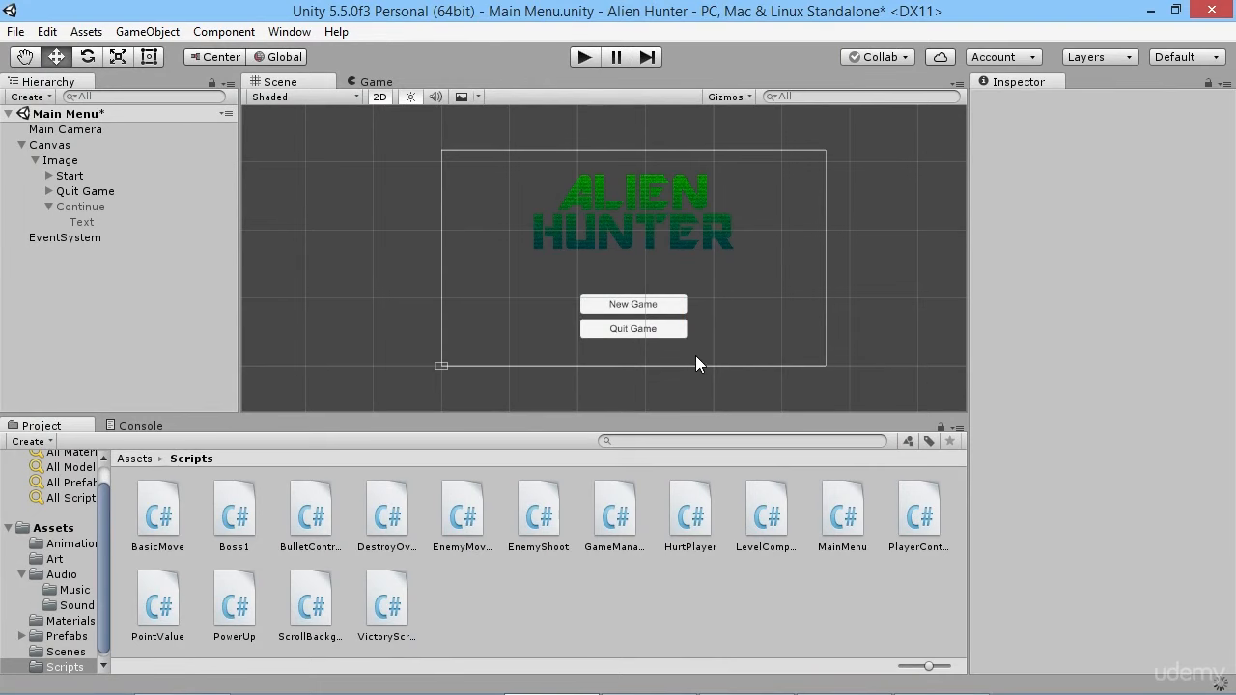
pyautogui.click(583, 58)
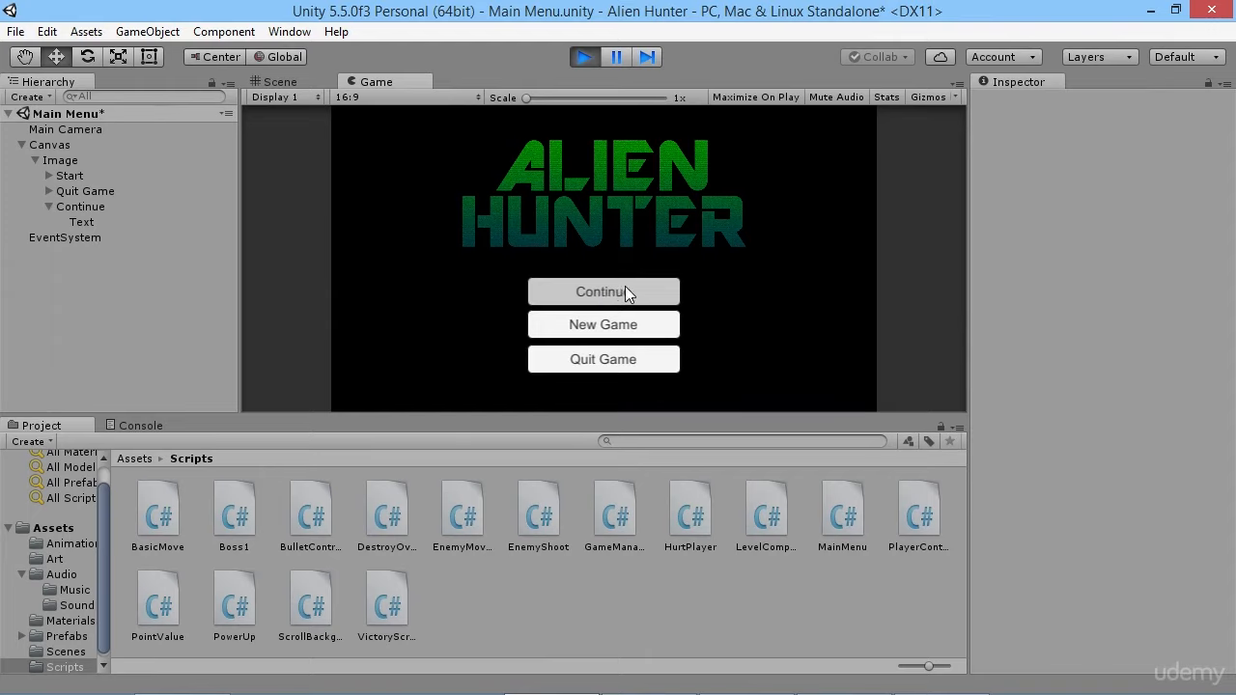
pyautogui.click(626, 290)
pyautogui.moveTo(699, 218); pyautogui.dragTo(660, 365)
pyautogui.press('d')
pyautogui.press('w')
pyautogui.press('d')
pyautogui.press('w')
pyautogui.click(655, 367)
pyautogui.press('a')
pyautogui.click(653, 366)
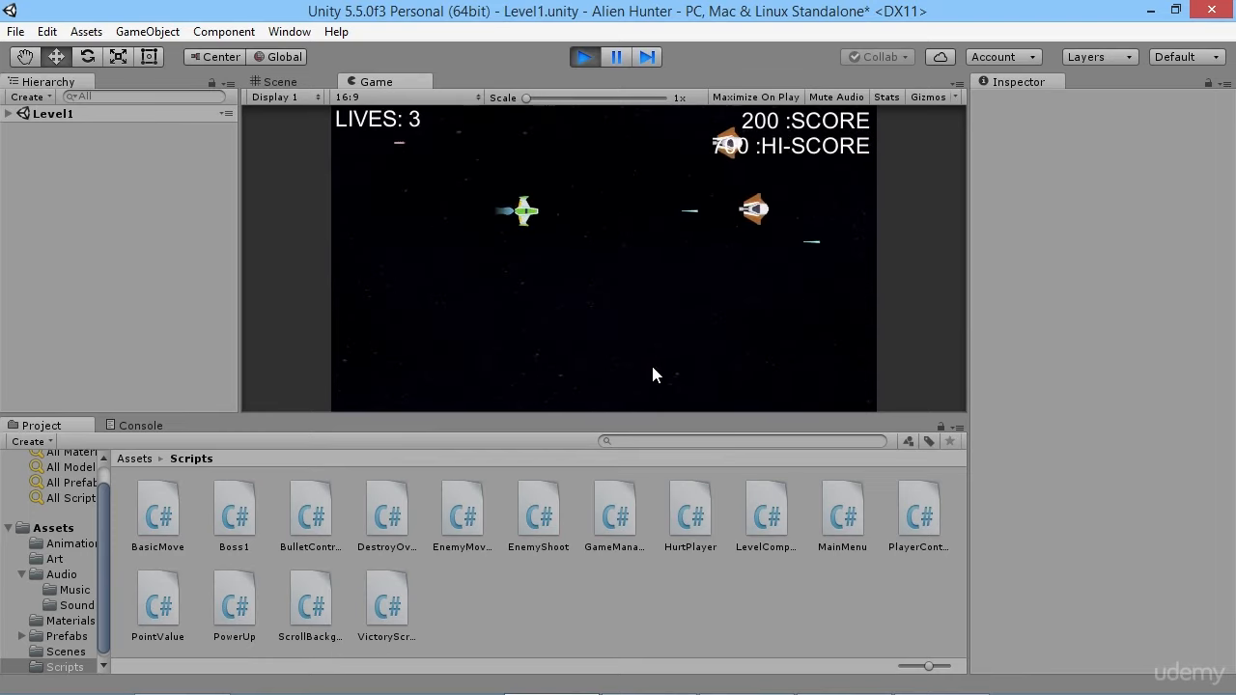
pyautogui.press('w')
pyautogui.press('d')
pyautogui.click(585, 282)
pyautogui.click(585, 282)
pyautogui.press('a')
pyautogui.press('s')
pyautogui.press('d')
pyautogui.press('w')
pyautogui.click(655, 319)
pyautogui.press('a')
pyautogui.click(654, 325)
pyautogui.press('s')
pyautogui.click(657, 326)
pyautogui.click(657, 326)
pyautogui.click(656, 326)
pyautogui.click(656, 325)
pyautogui.press('w')
pyautogui.click(656, 325)
pyautogui.press('d')
pyautogui.press('a')
pyautogui.press('s')
pyautogui.press('d')
pyautogui.press('w')
pyautogui.press('a')
pyautogui.press('d')
pyautogui.click(645, 324)
pyautogui.press('w')
pyautogui.click(648, 323)
pyautogui.press('s')
pyautogui.click(650, 323)
pyautogui.press('a')
pyautogui.click(651, 323)
pyautogui.press('d')
pyautogui.click(652, 322)
pyautogui.press('w')
pyautogui.press('a')
pyautogui.click(652, 322)
pyautogui.press('w')
pyautogui.press('d')
pyautogui.press('s')
pyautogui.press('s')
pyautogui.press('w')
pyautogui.press('a')
pyautogui.click(658, 324)
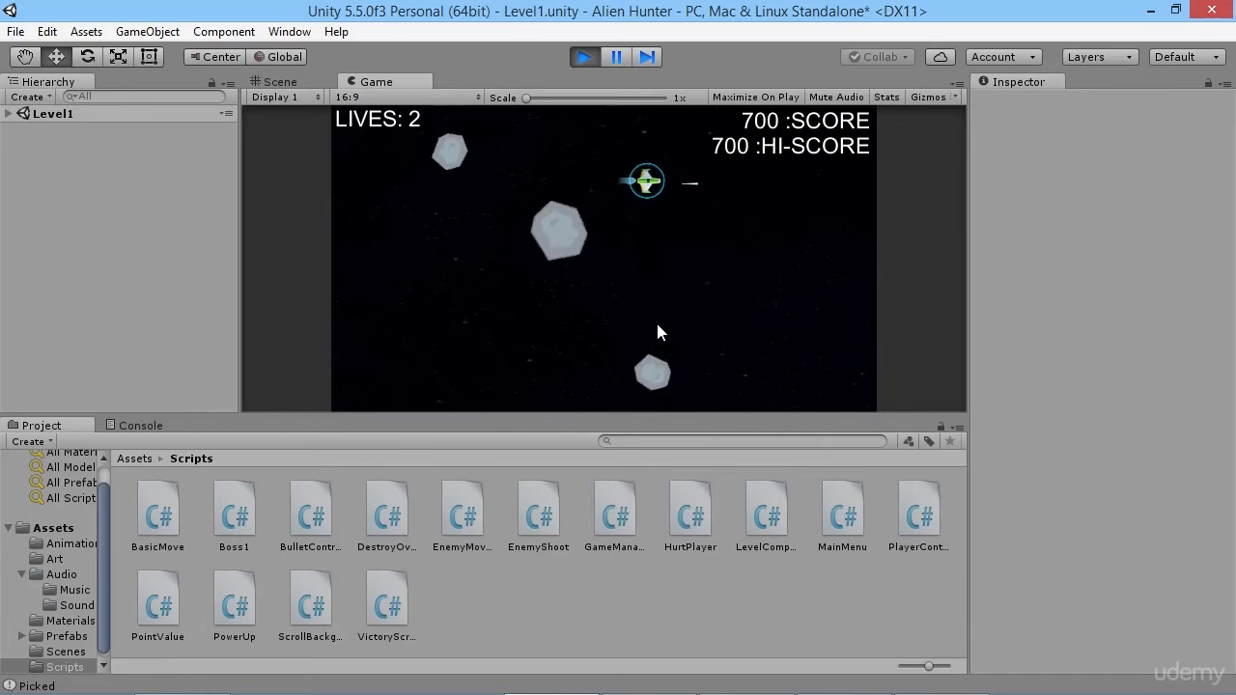
pyautogui.click(657, 324)
pyautogui.click(658, 324)
pyautogui.click(658, 325)
pyautogui.click(657, 325)
pyautogui.press('s')
pyautogui.click(658, 325)
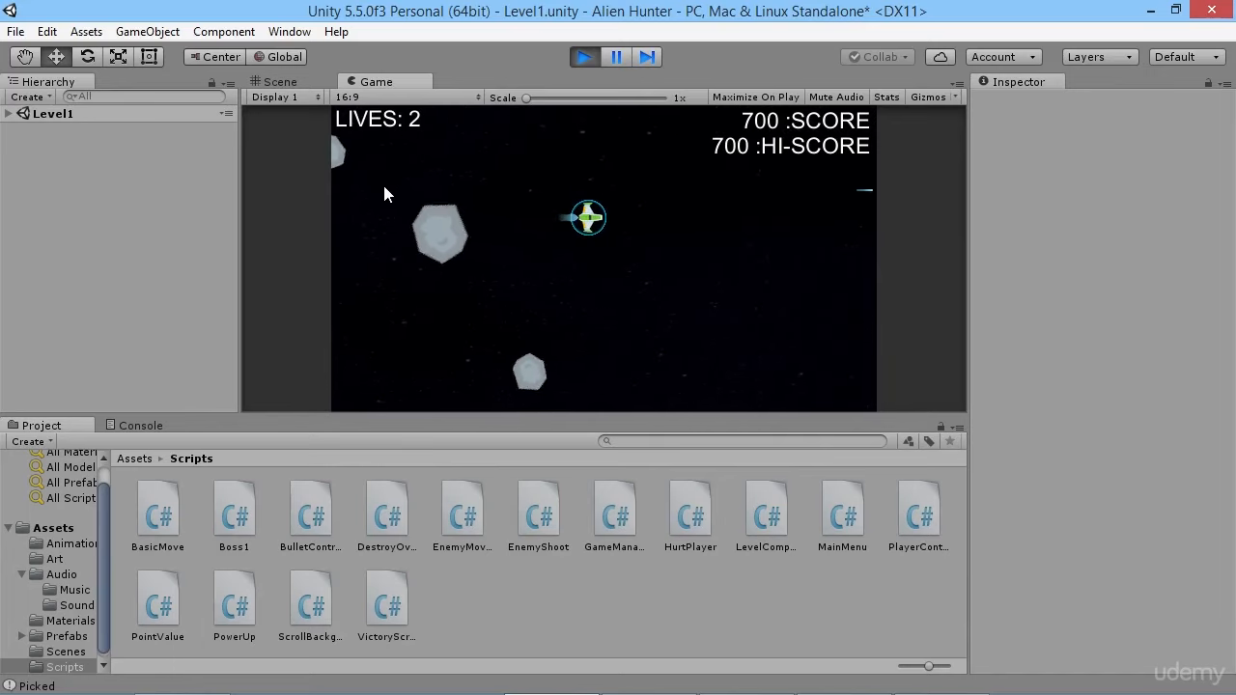
# Fight the Level1 boss while dodging its shots and lasers, and stop Play mode.
pyautogui.press('s')
pyautogui.press('a')
pyautogui.press('a')
pyautogui.press('w')
pyautogui.click(692, 284)
pyautogui.click(693, 285)
pyautogui.click(692, 285)
pyautogui.press('w')
pyautogui.click(666, 281)
pyautogui.click(651, 281)
pyautogui.click(640, 284)
pyautogui.click(640, 284)
pyautogui.click(640, 284)
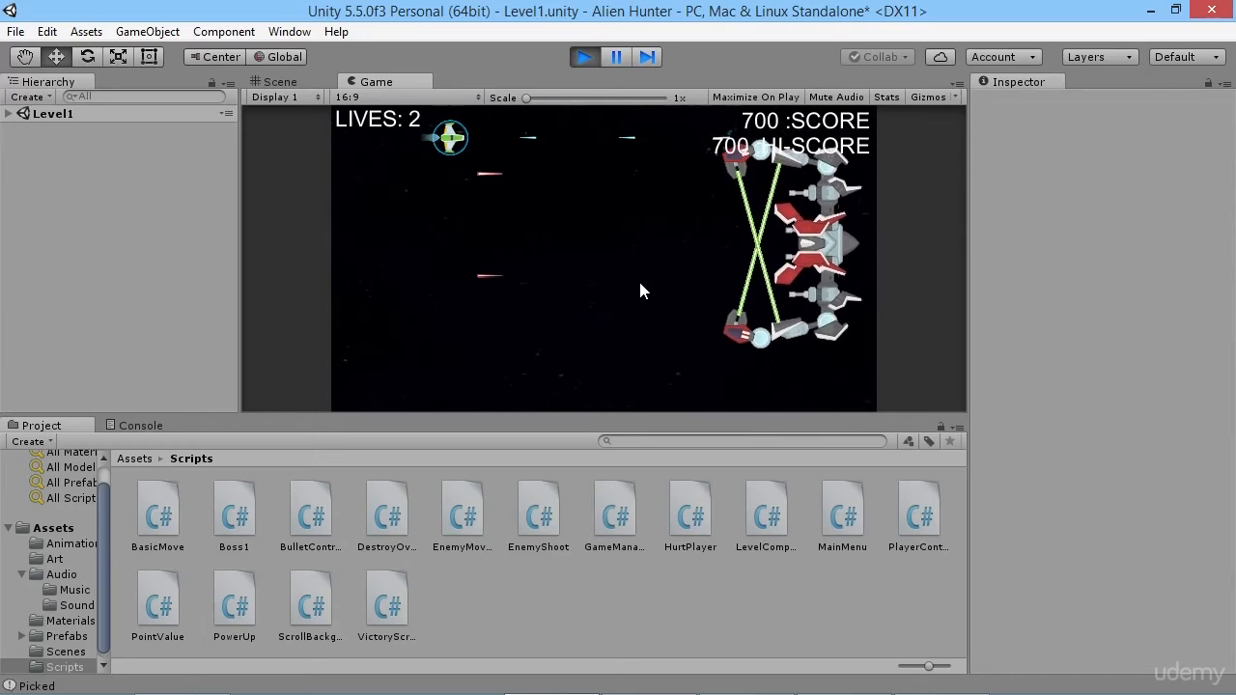
pyautogui.press('s')
pyautogui.click(640, 283)
pyautogui.press('d')
pyautogui.click(640, 283)
pyautogui.click(640, 284)
pyautogui.press('s')
pyautogui.press('a')
pyautogui.click(641, 284)
pyautogui.press('d')
pyautogui.click(640, 284)
pyautogui.click(641, 284)
pyautogui.press('w')
pyautogui.click(640, 284)
pyautogui.press('w')
pyautogui.click(642, 284)
pyautogui.press('d')
pyautogui.click(644, 284)
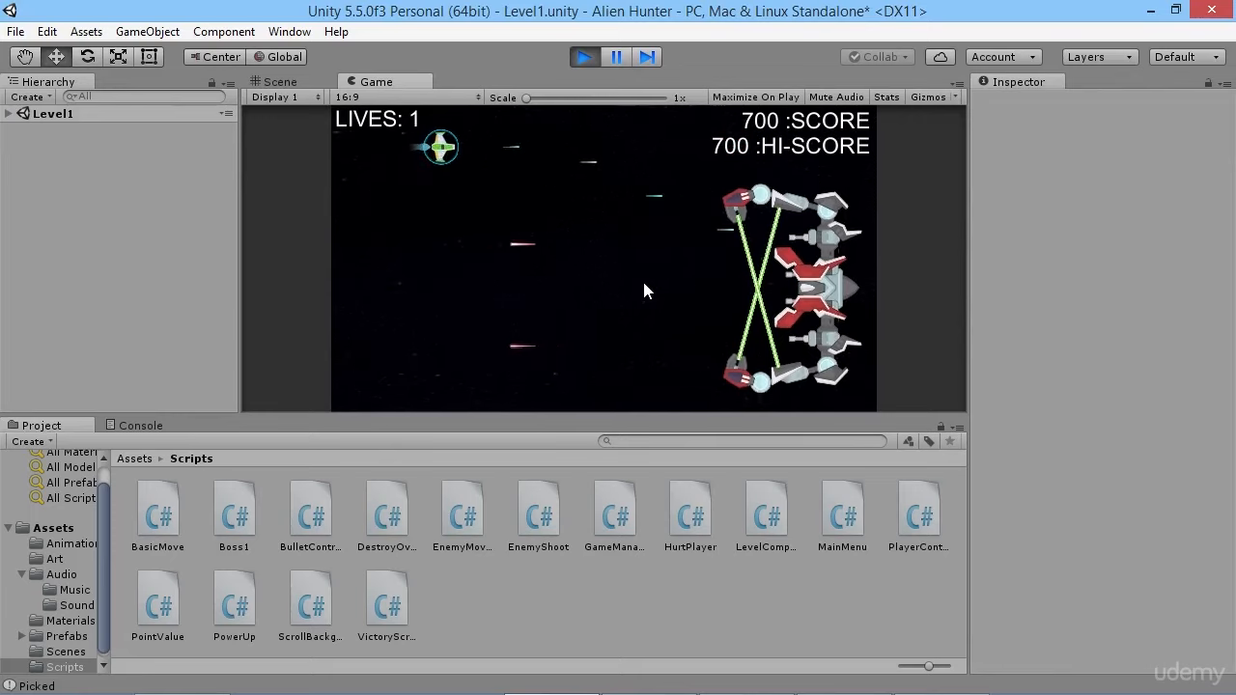
pyautogui.press('s')
pyautogui.click(644, 284)
pyautogui.click(644, 284)
pyautogui.click(644, 284)
pyautogui.press('a')
pyautogui.press('d')
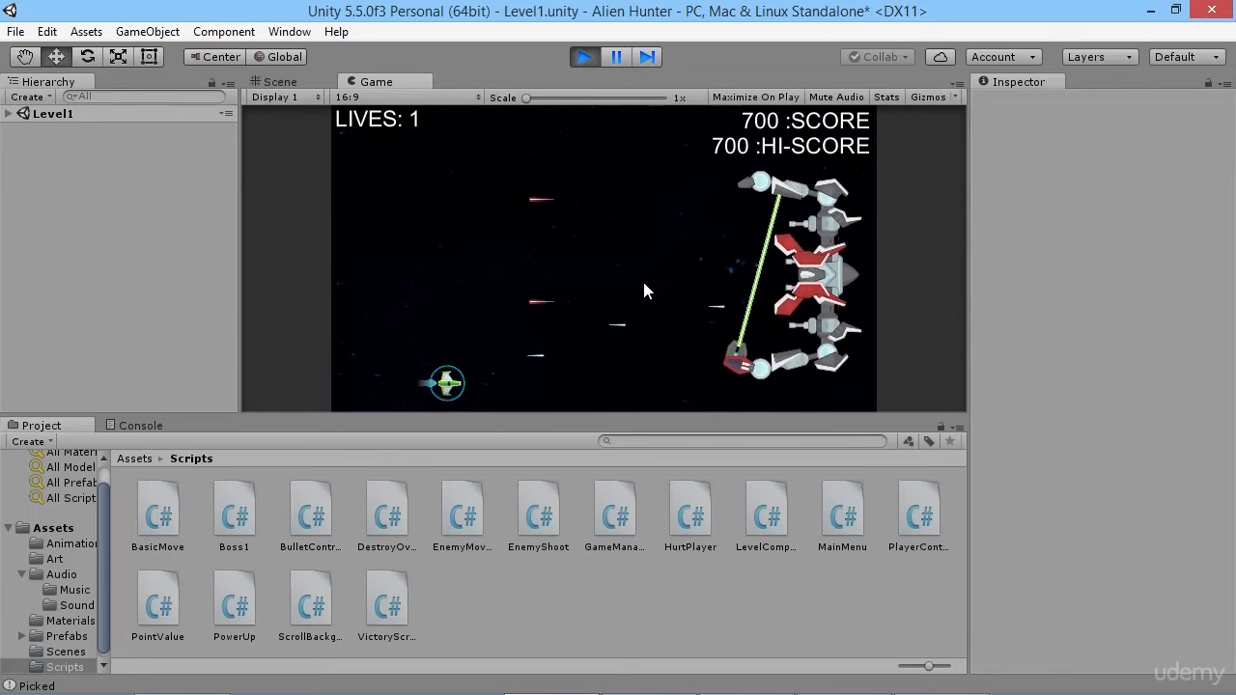
pyautogui.press('a')
pyautogui.press('w')
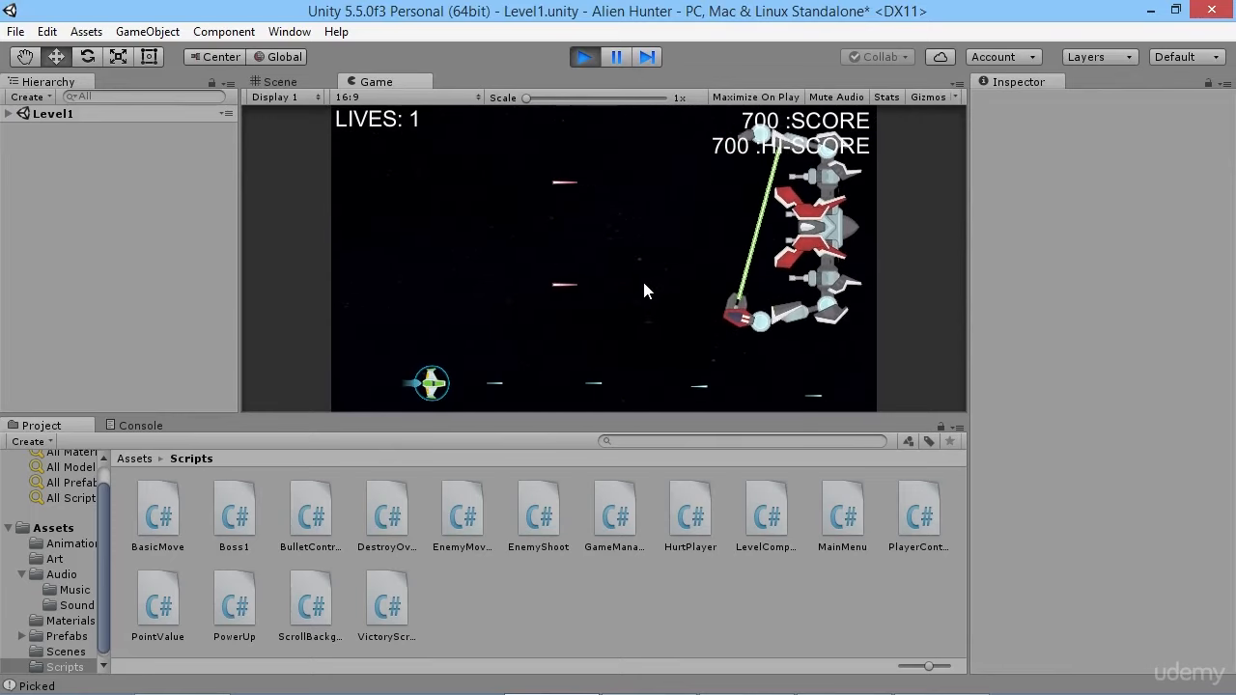
pyautogui.press('a')
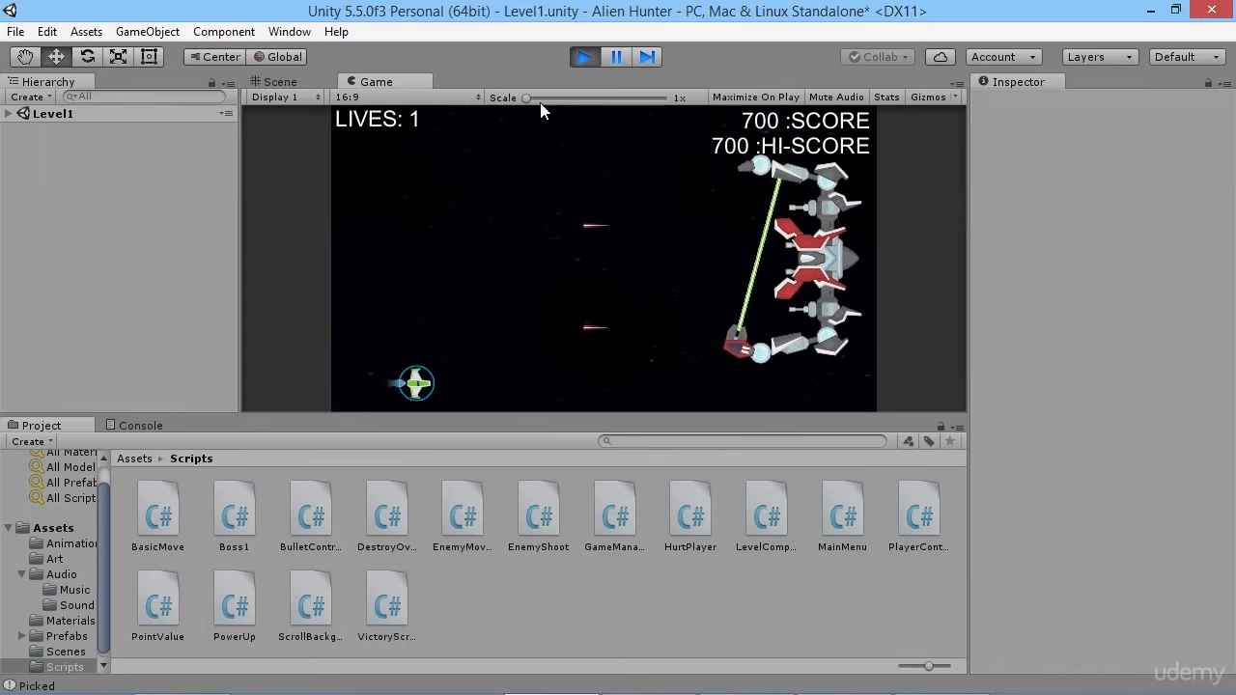
pyautogui.click(627, 263)
pyautogui.press('d')
pyautogui.press('w')
pyautogui.press('s')
pyautogui.press('a')
pyautogui.press('s')
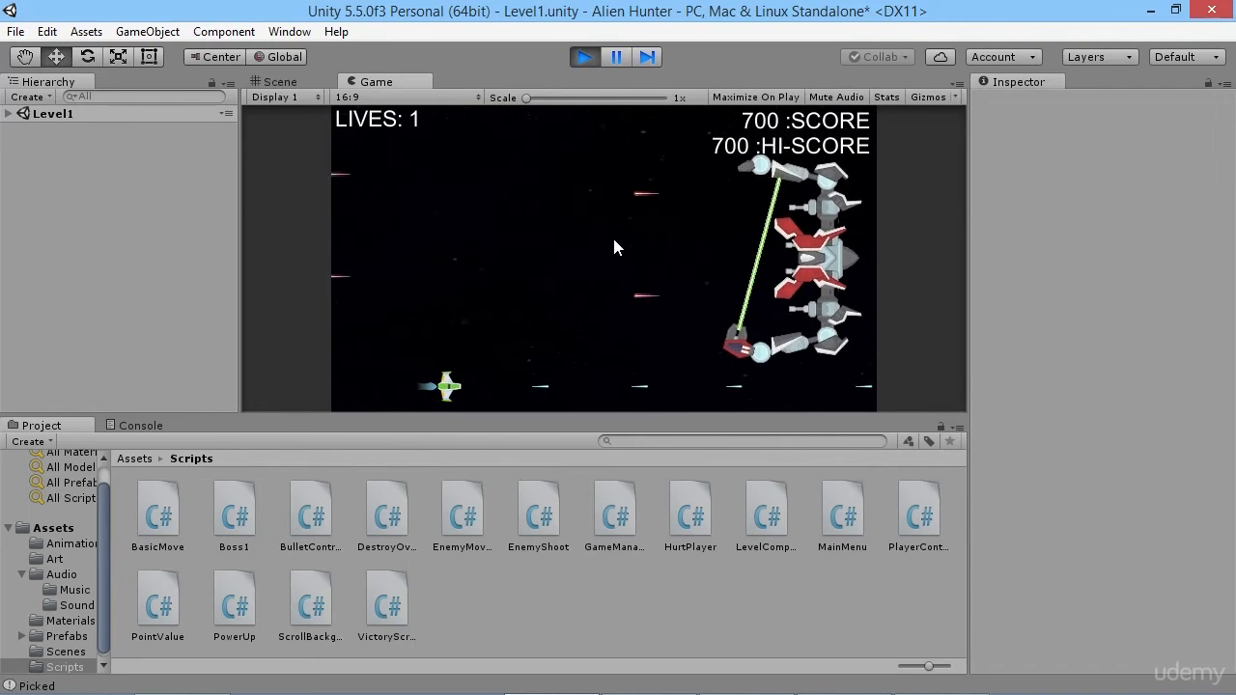
pyautogui.click(585, 60)
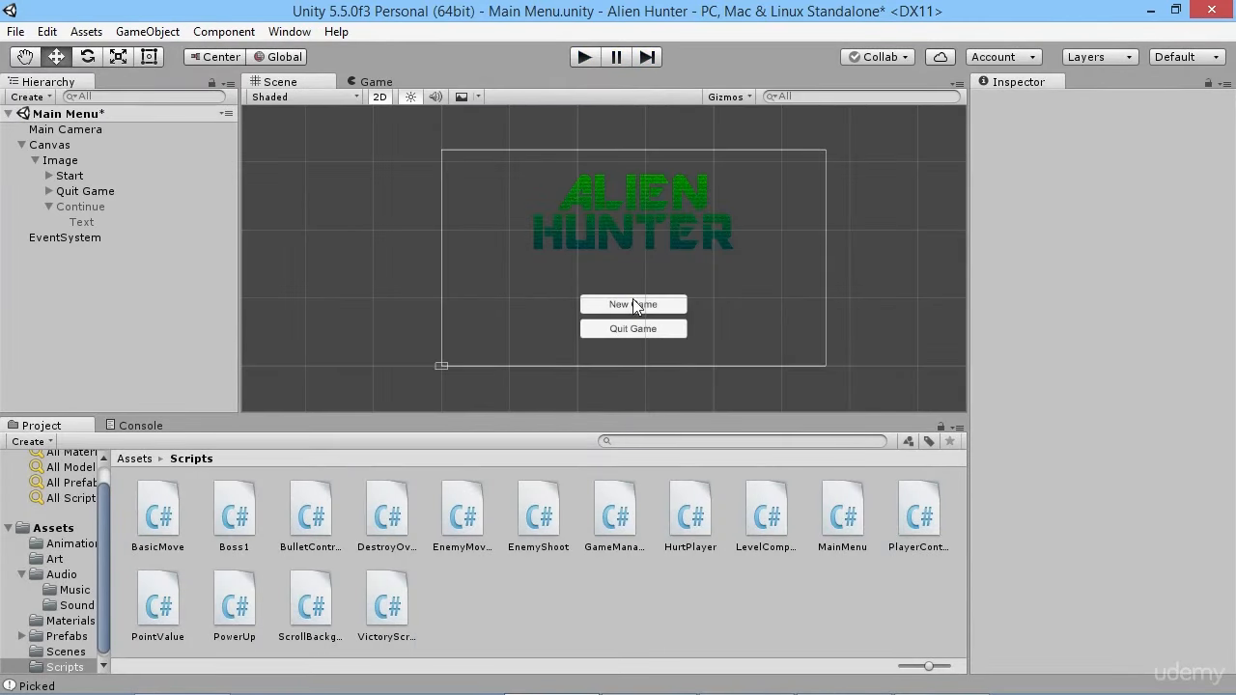
# Rerun the main menu, load Level1 through Continue to check the starting lives and score, and stop the game.
pyautogui.click(585, 58)
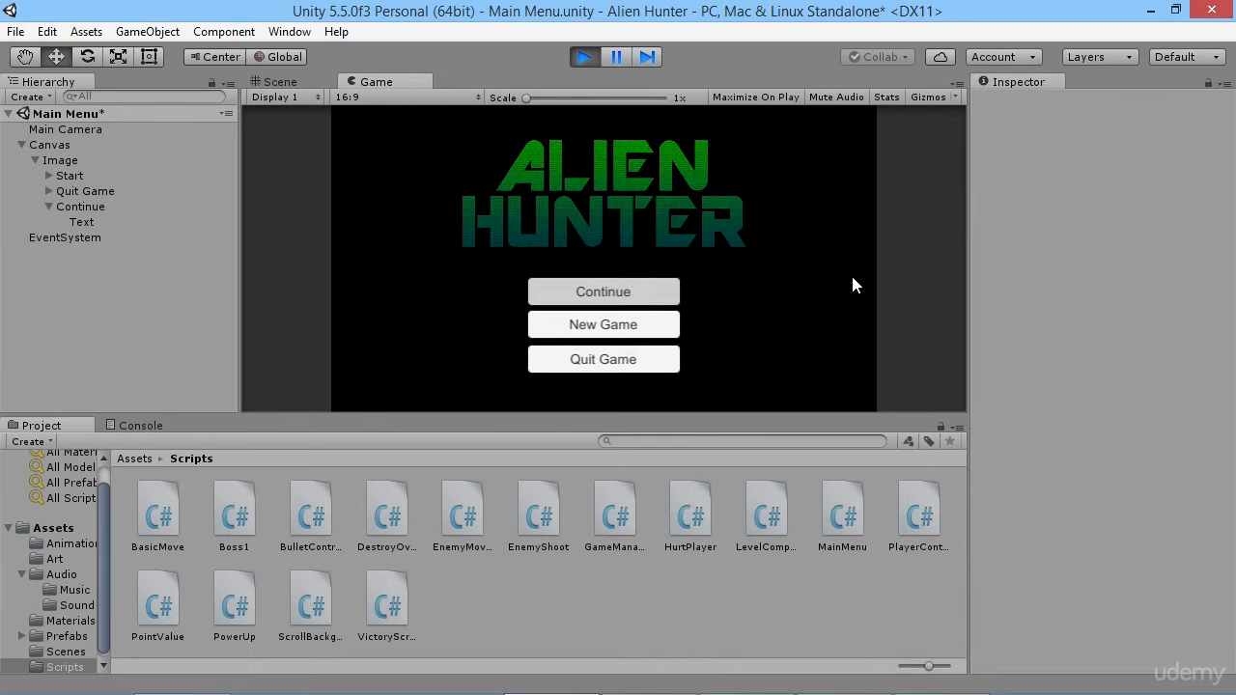
pyautogui.press('Return')
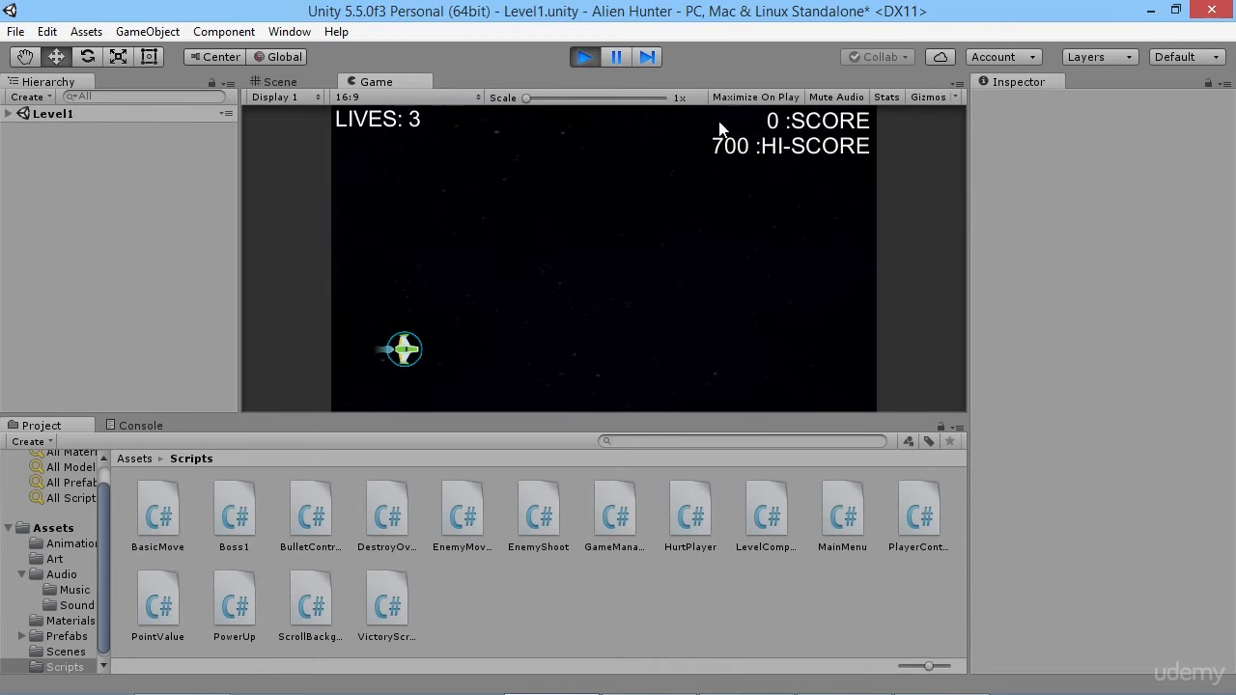
pyautogui.click(597, 62)
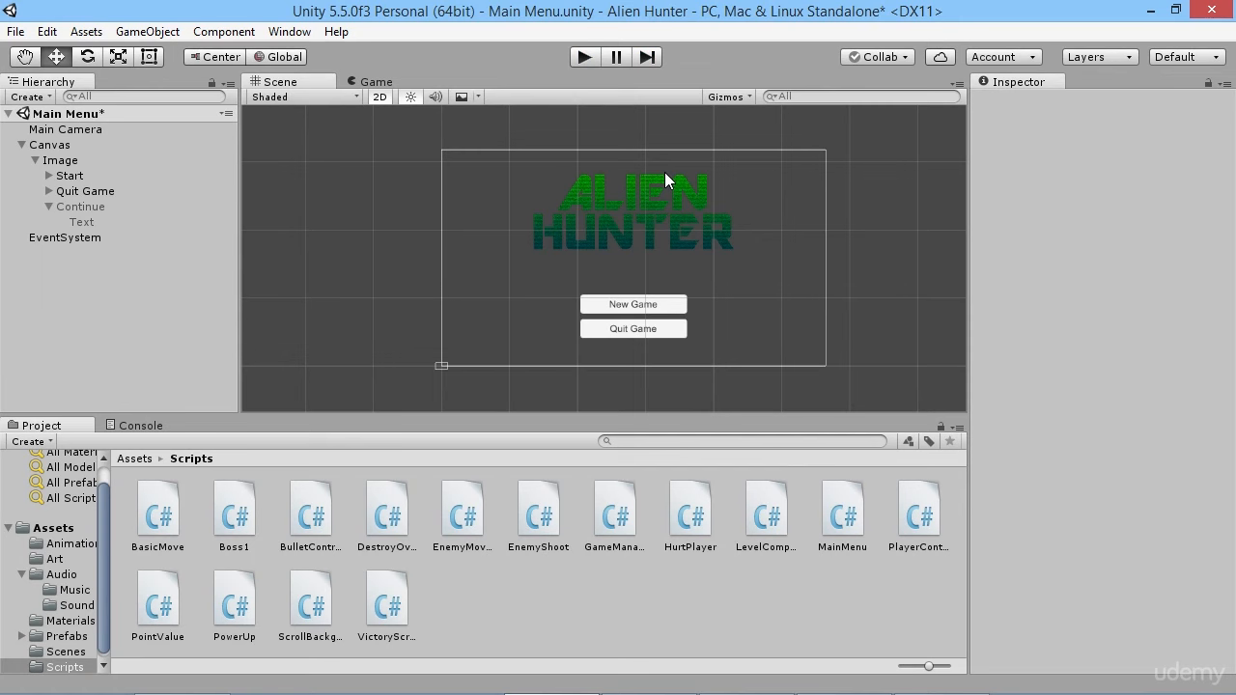
# Save the Main Menu scene and open the Build Settings, keeping the Inspector area uncovered.
pyautogui.hotkey('ctrl', 's')
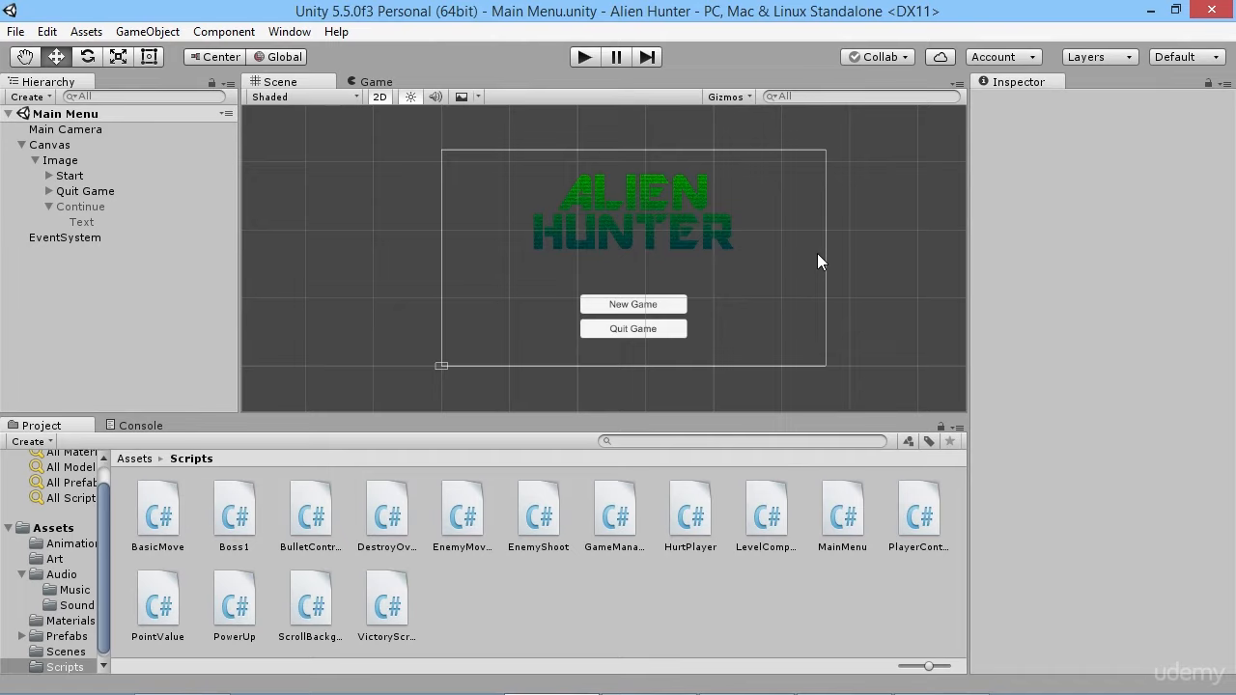
pyautogui.click(16, 32)
pyautogui.click(53, 223)
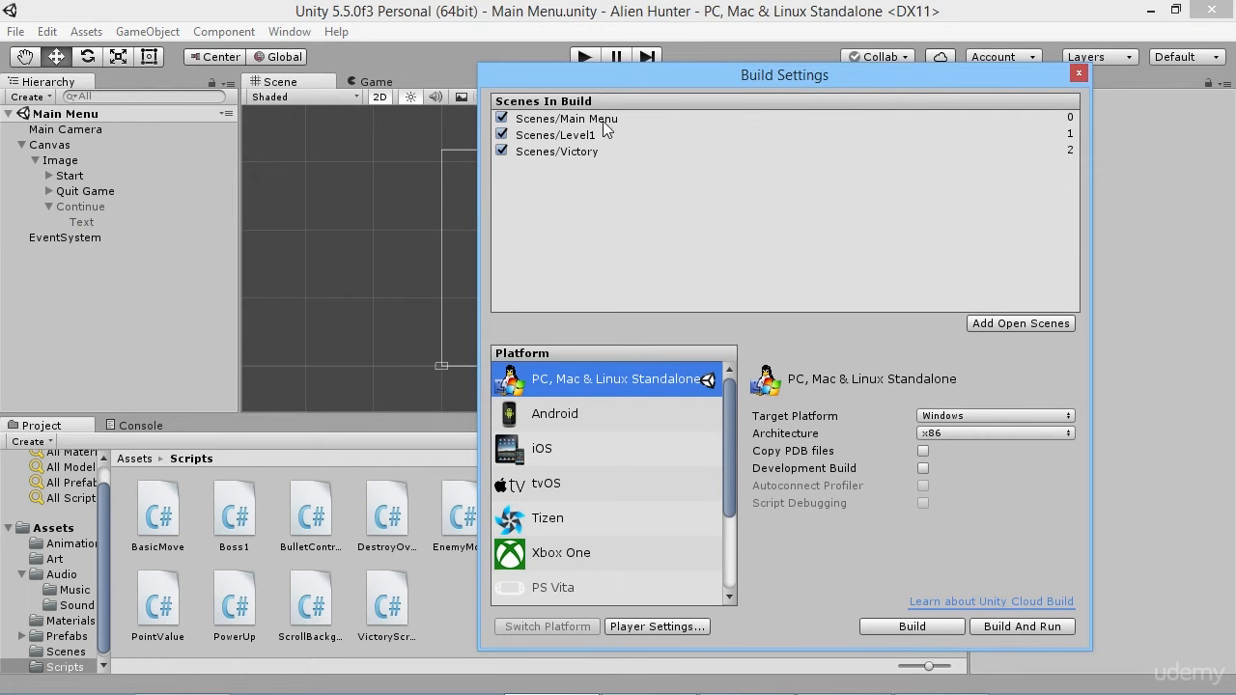
pyautogui.moveTo(815, 78); pyautogui.dragTo(460, 55)
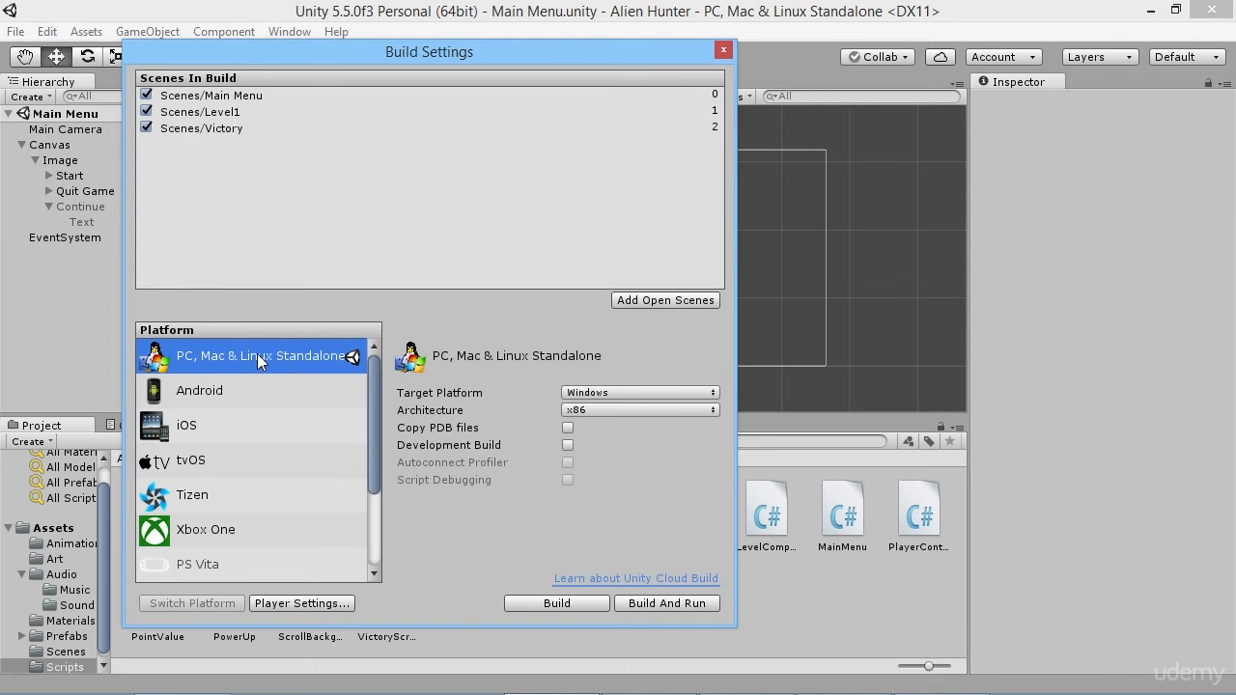
# Open the Player Settings and set the Default Icon to the green Alien Hunter logo texture.
pyautogui.click(275, 609)
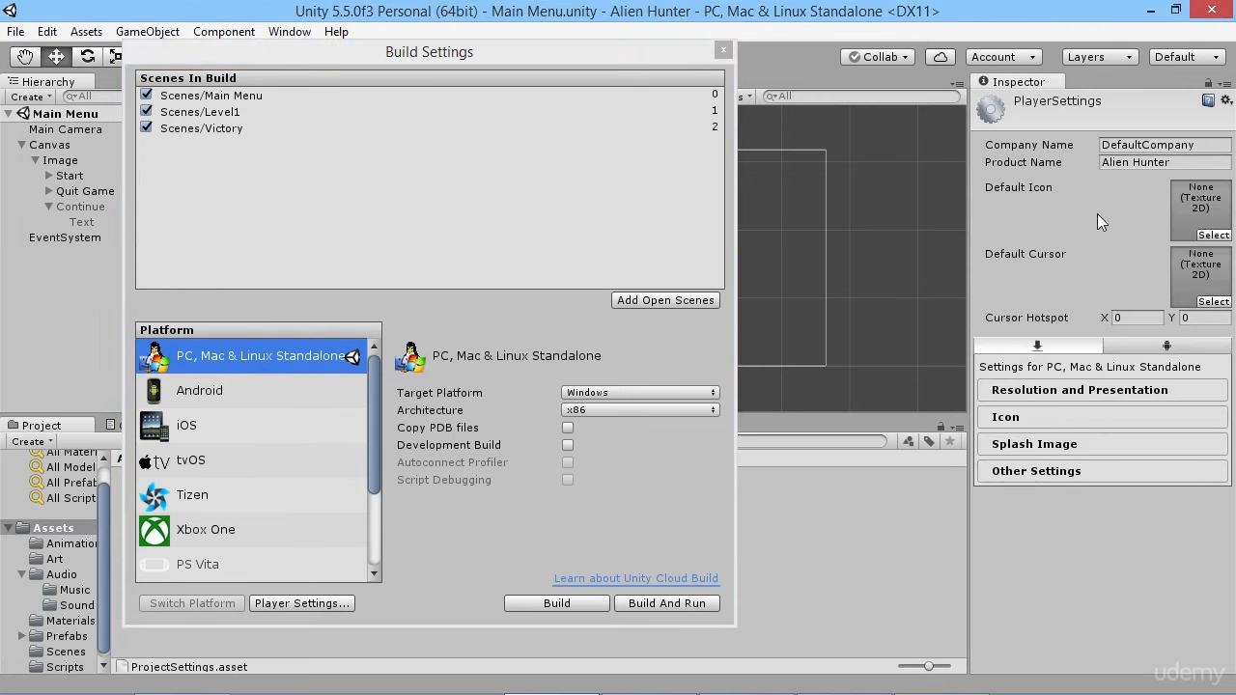
pyautogui.click(1219, 236)
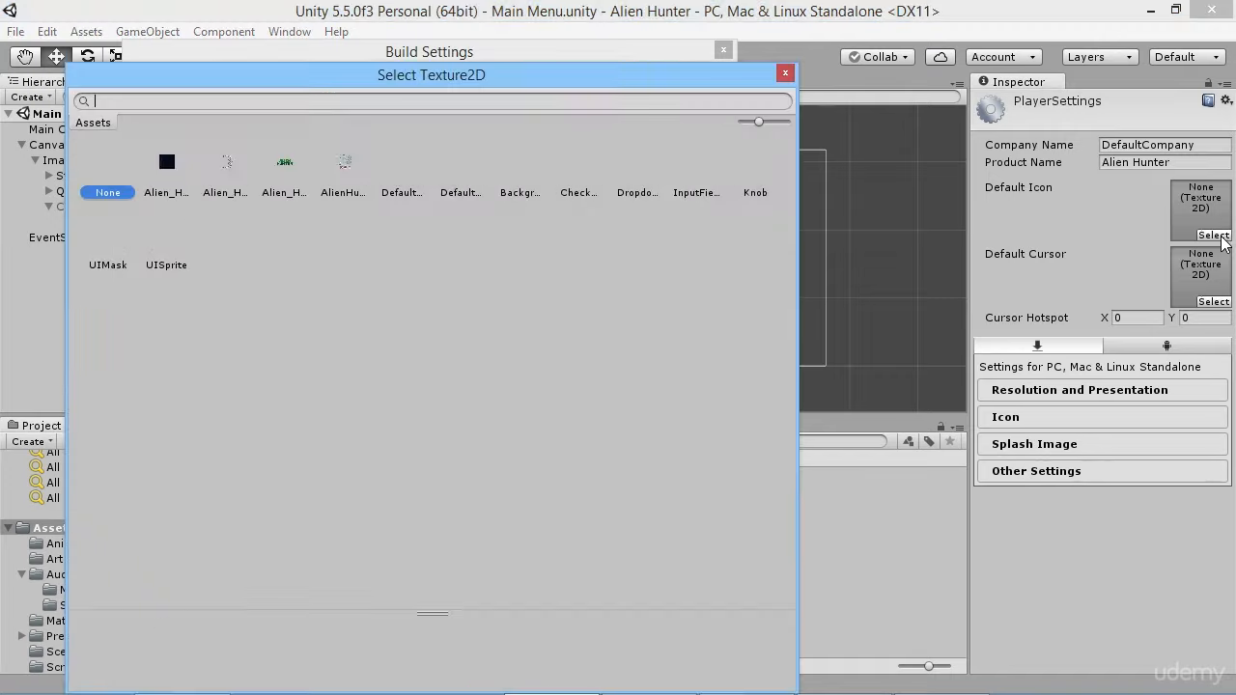
pyautogui.click(285, 166)
pyautogui.click(784, 75)
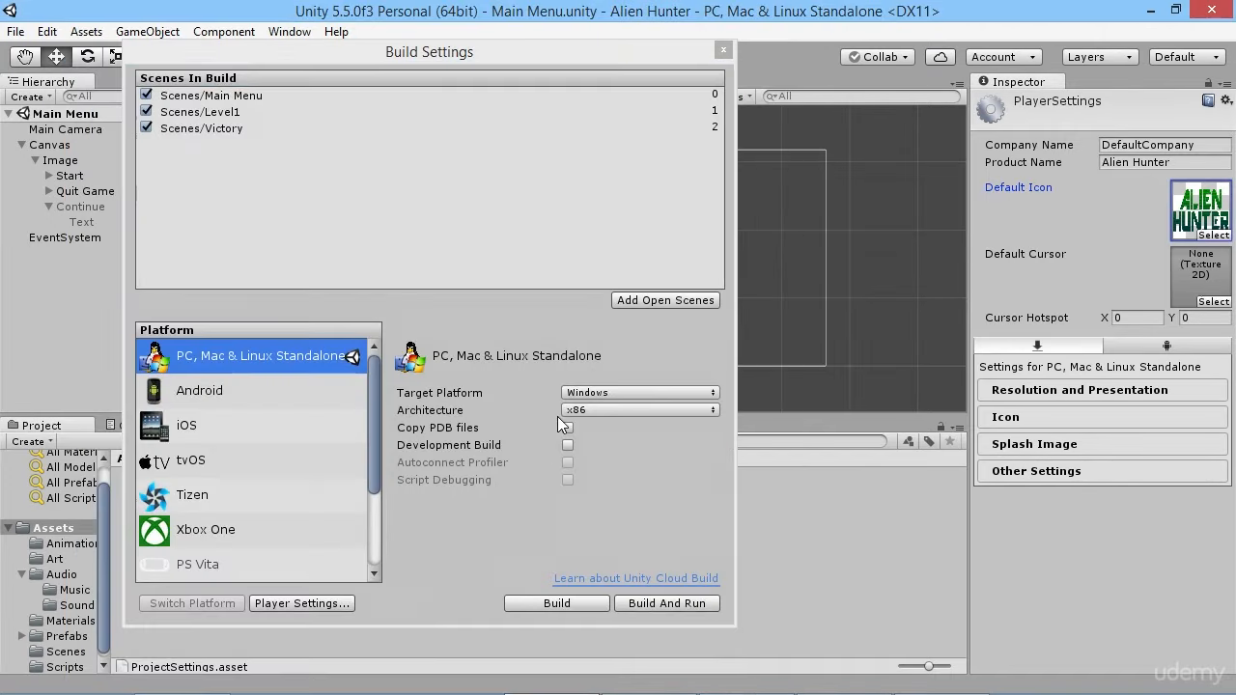
# Limit the standalone player's Supported Aspect Ratios to 16:9 by disabling 4:3, 5:4, 16:10 and Others.
pyautogui.click(1069, 390)
pyautogui.scroll(-3, 1043, 444)
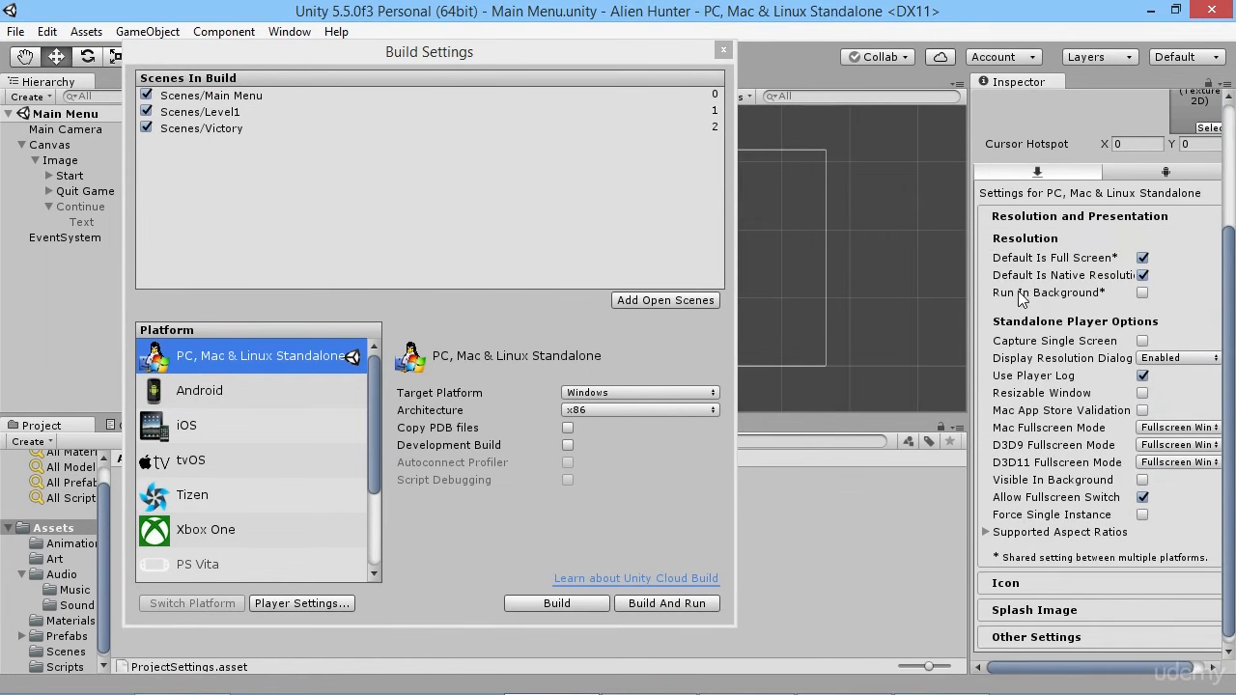
pyautogui.click(985, 532)
pyautogui.scroll(-2, 995, 526)
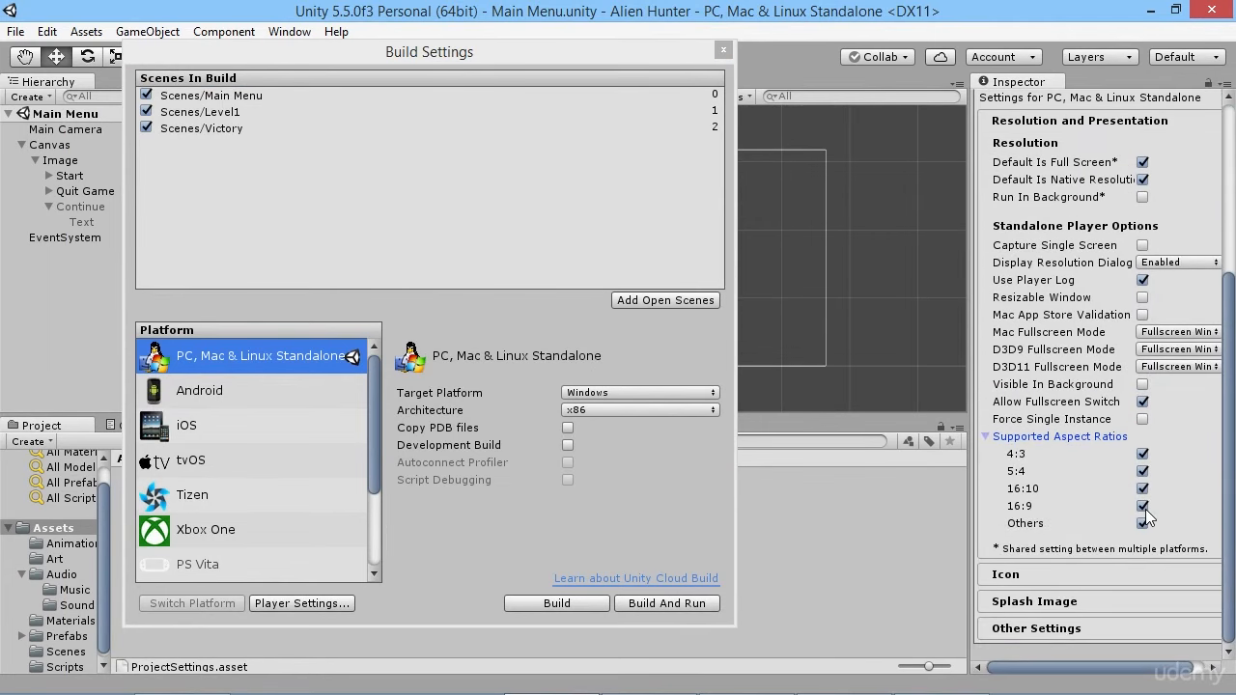
pyautogui.click(1142, 488)
pyautogui.click(1142, 471)
pyautogui.click(1142, 454)
pyautogui.click(1142, 523)
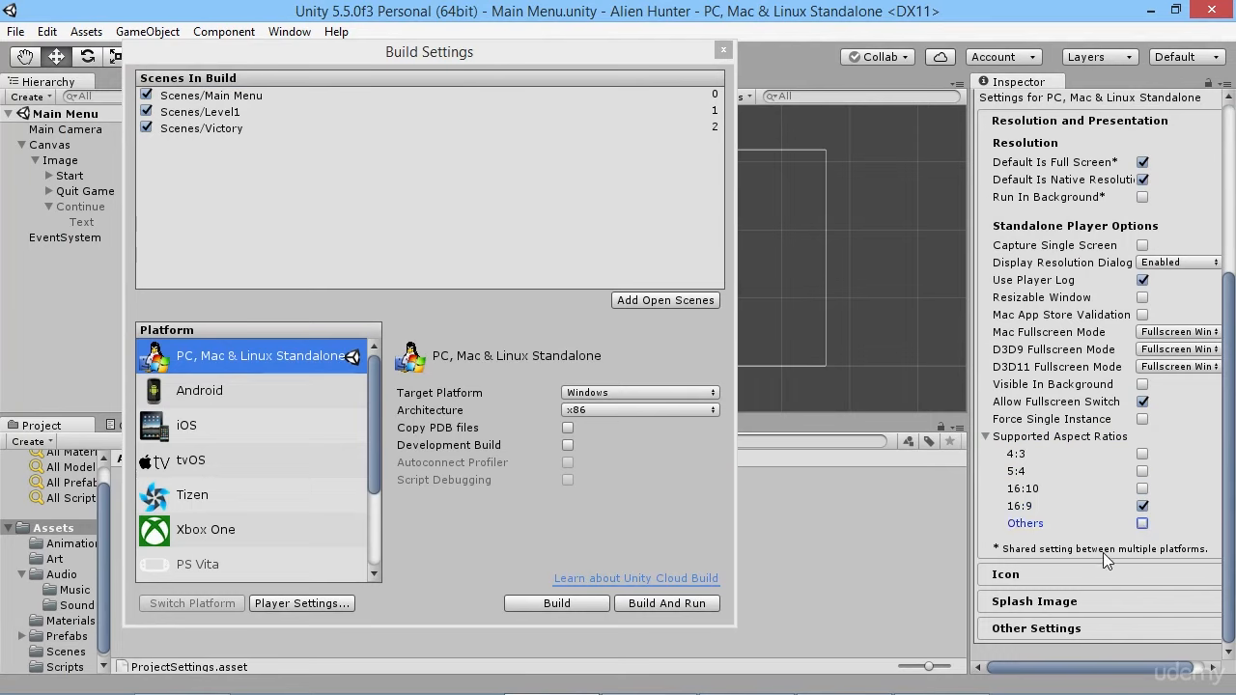
pyautogui.click(986, 437)
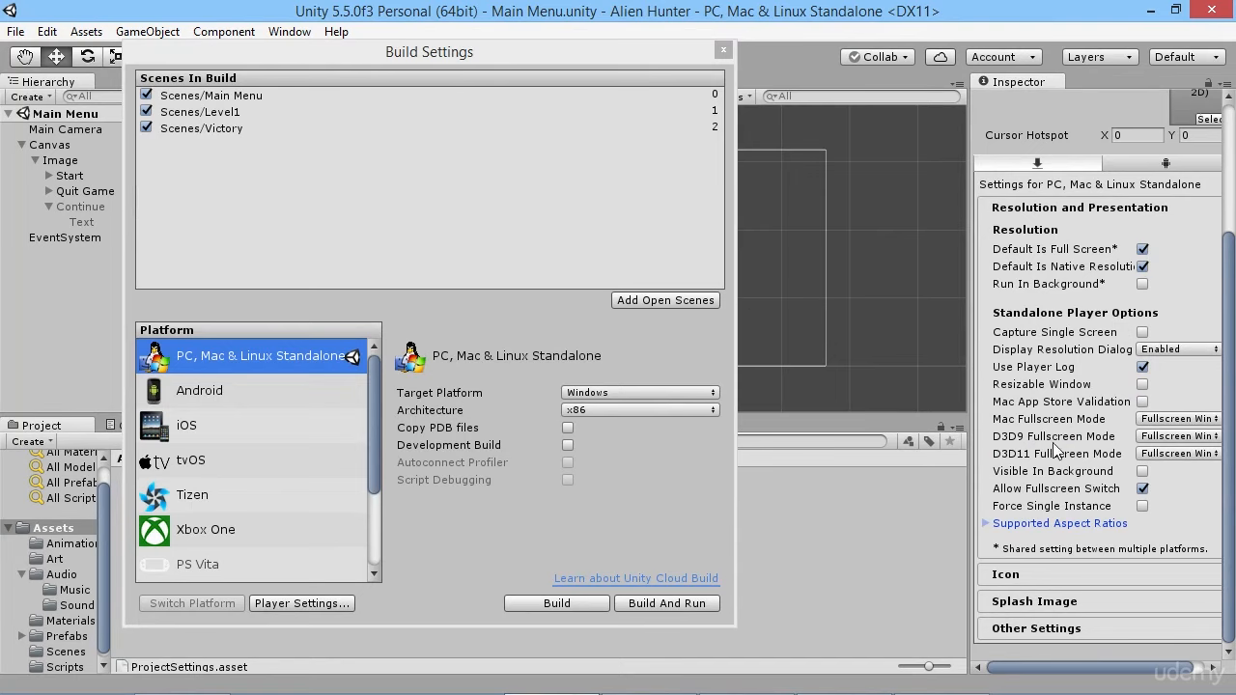
# Review the resolution and presentation options and replace the default Company Name with the developer's name.
pyautogui.scroll(3, 1033, 319)
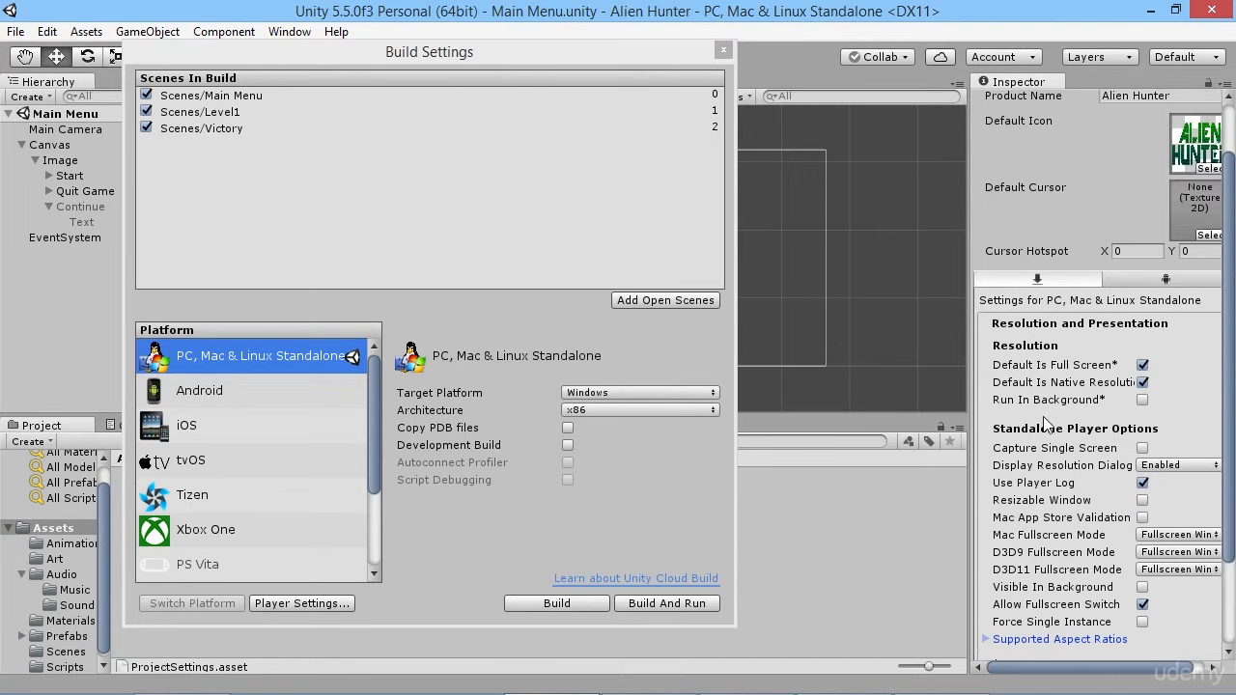
pyautogui.scroll(-3, 1062, 376)
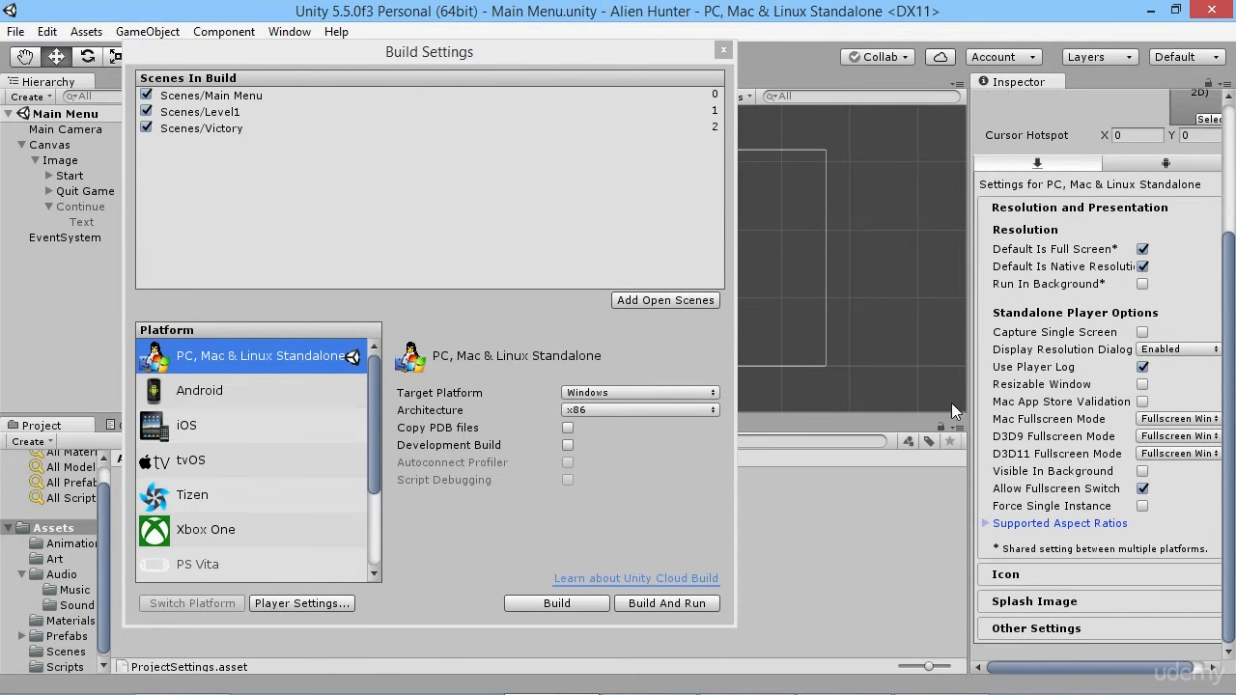
pyautogui.scroll(5, 1086, 357)
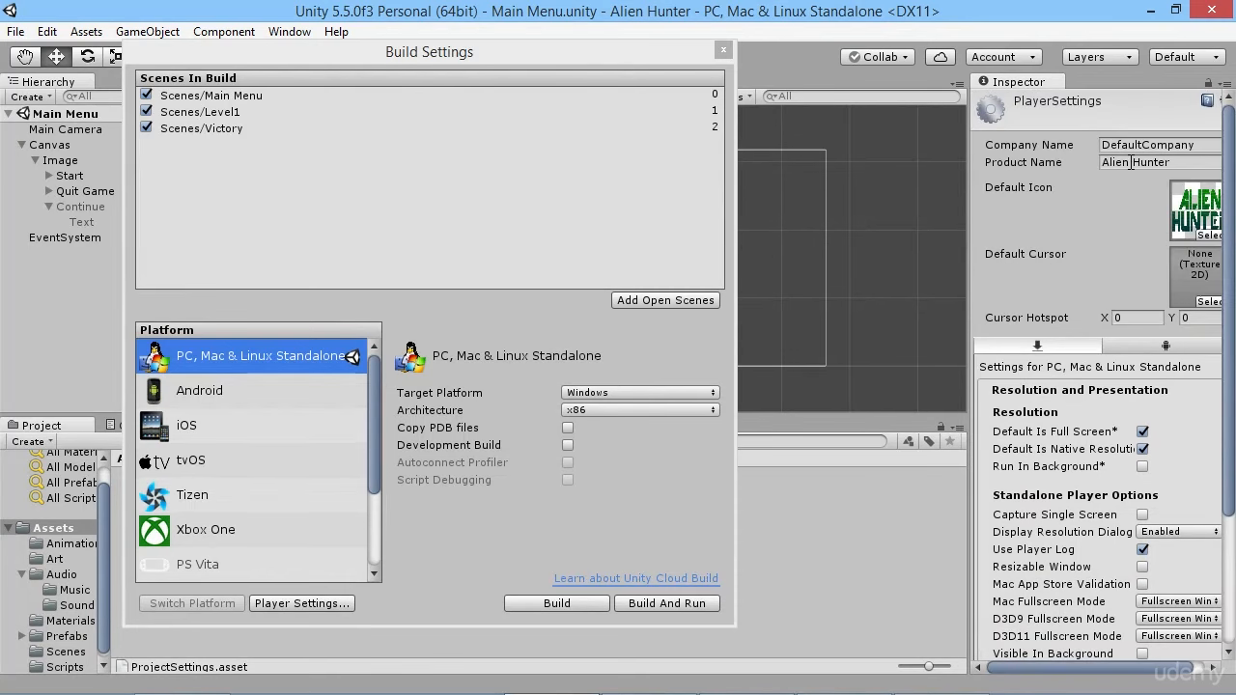
pyautogui.click(1148, 144)
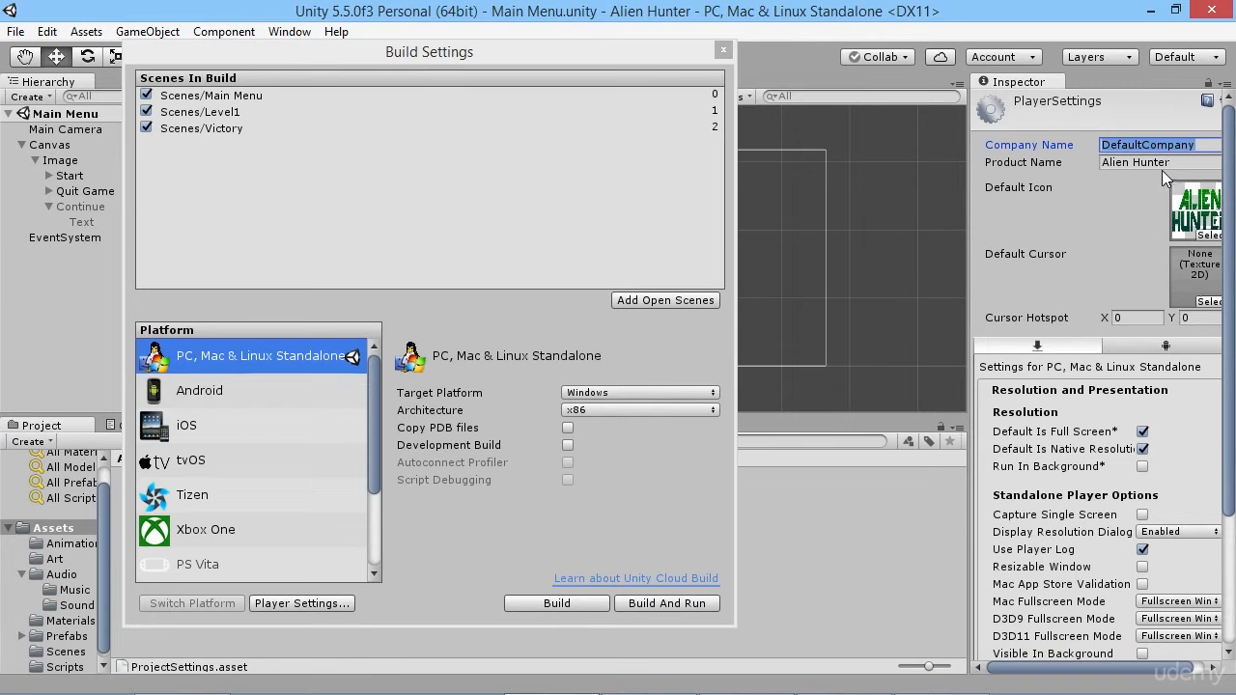
pyautogui.write('James')
# Start the standalone build and create a folder named Builds inside the Alien Hunter project folder for its output.
pyautogui.scroll(-5, 1200, 116)
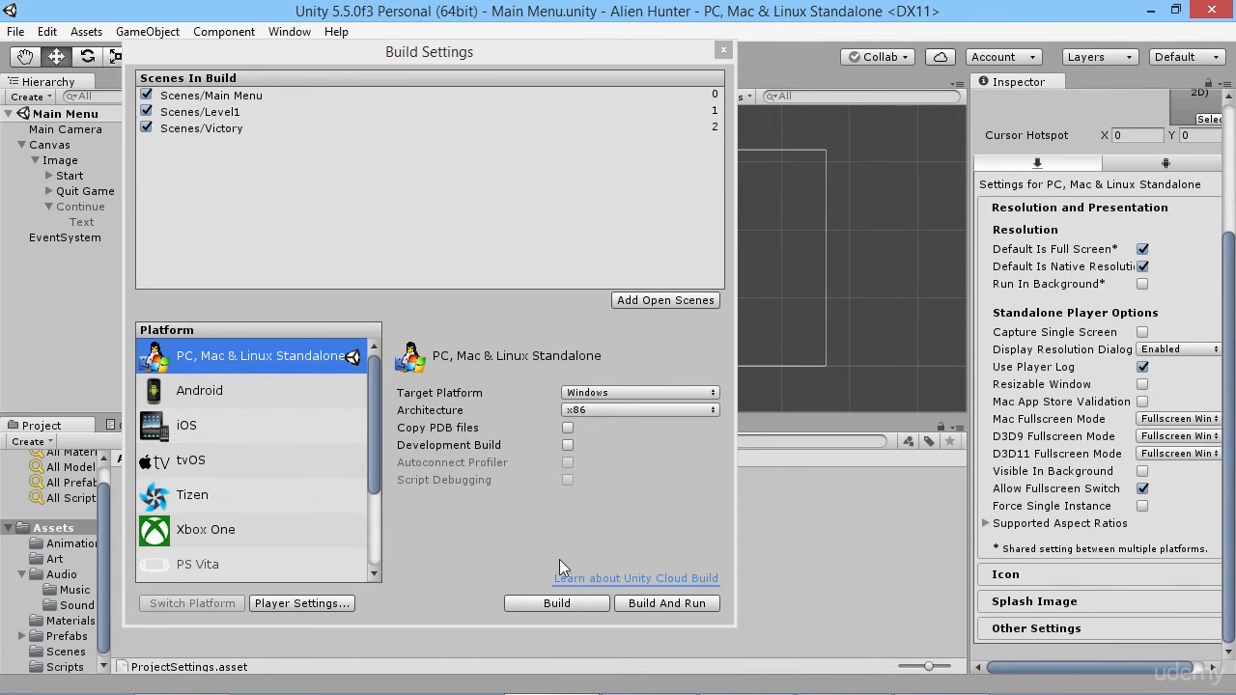
pyautogui.click(531, 602)
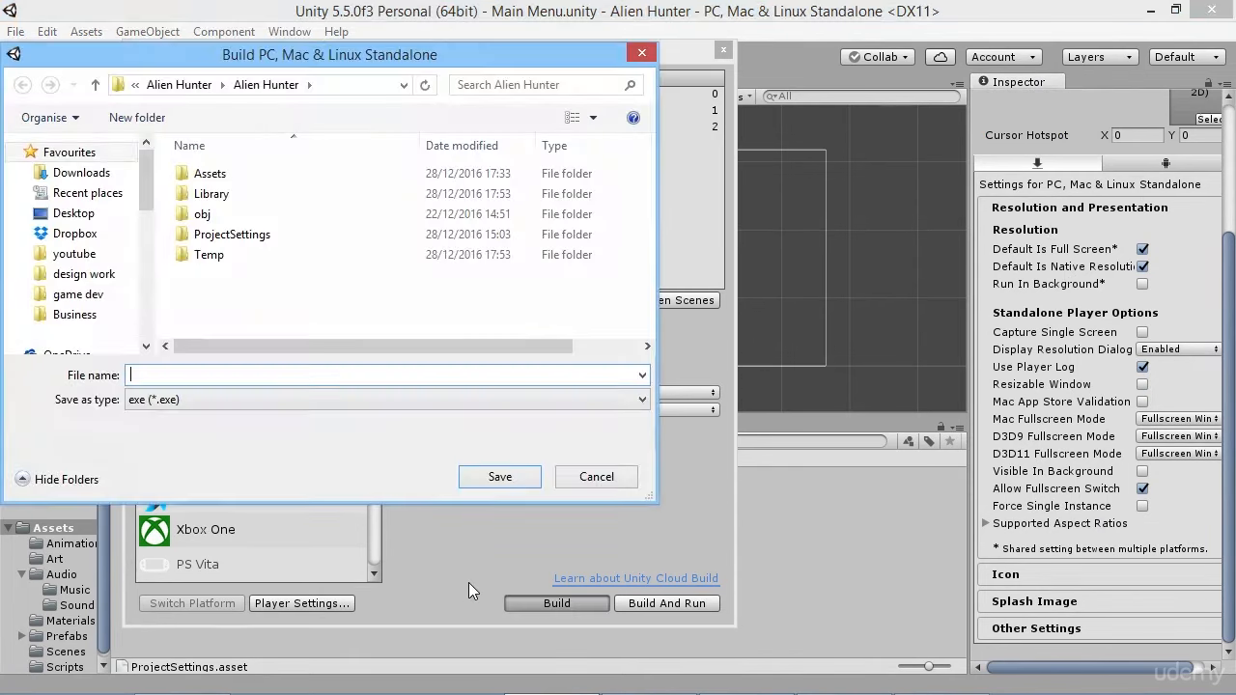
pyautogui.click(137, 118)
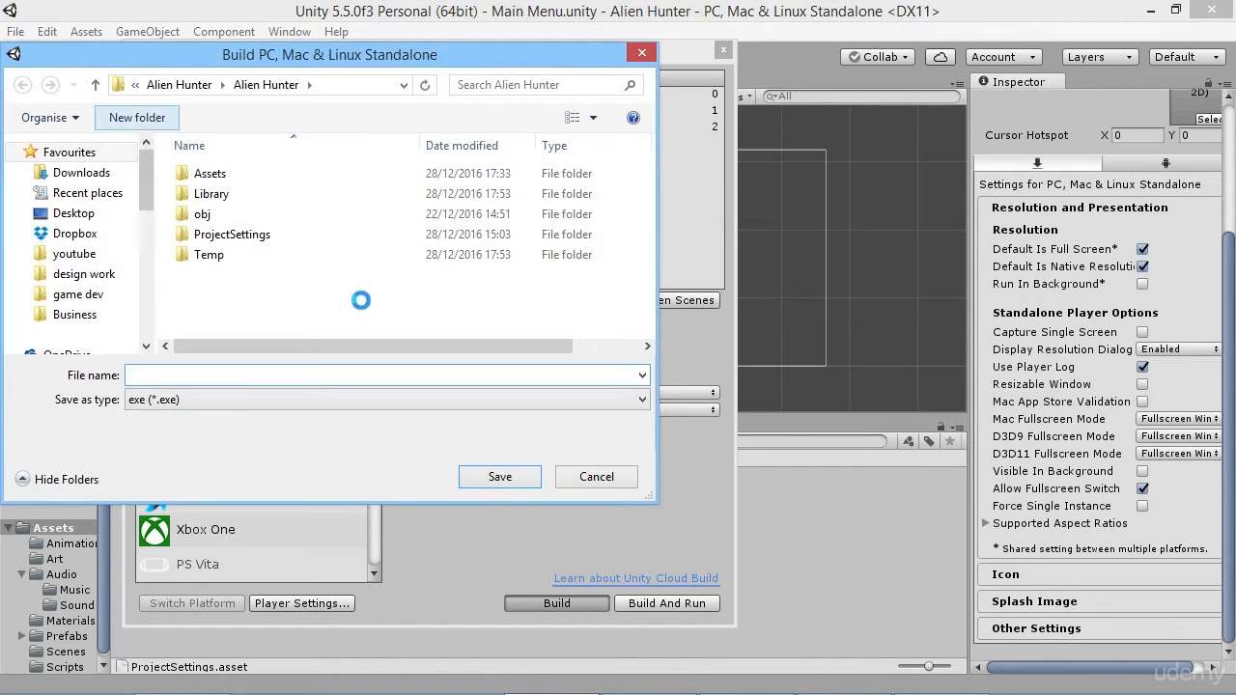
pyautogui.write('Build')
pyautogui.press('BackSpace')
pyautogui.press('BackSpace')
pyautogui.press('BackSpace')
pyautogui.press('BackSpace')
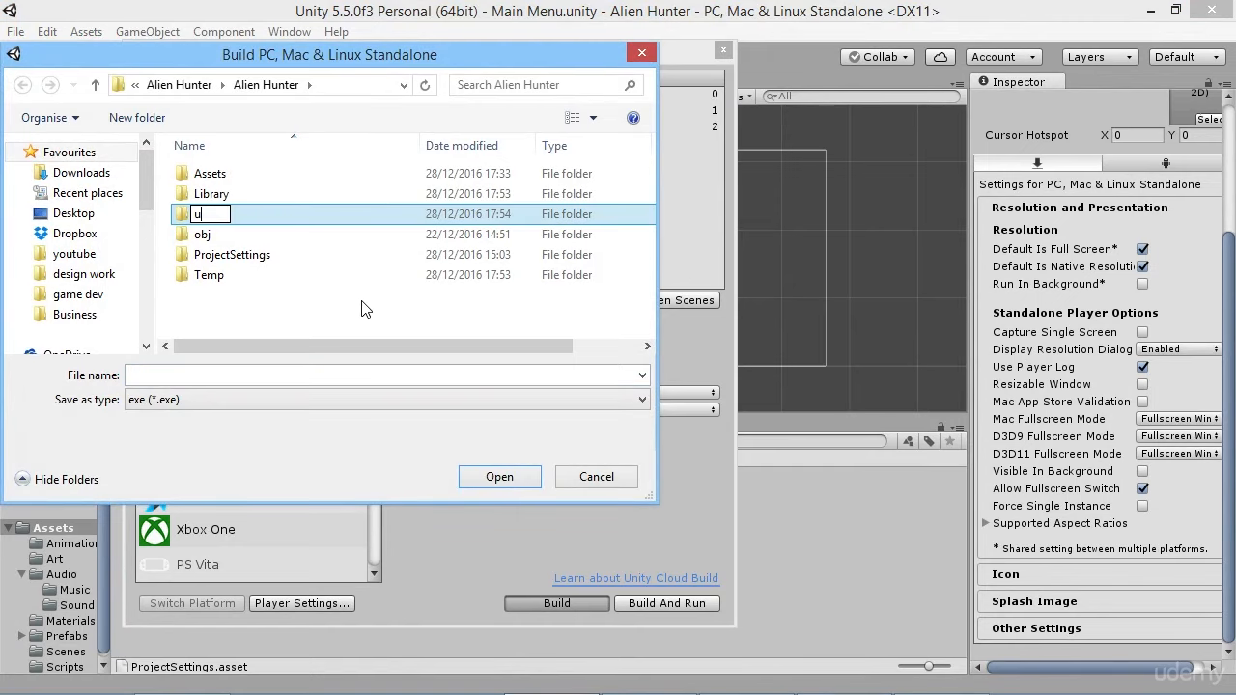
pyautogui.write('Builds')
pyautogui.press('Return')
pyautogui.press('Return')
# Name the executable Alien Hunter v1 and build it into the Builds folder.
pyautogui.click(264, 375)
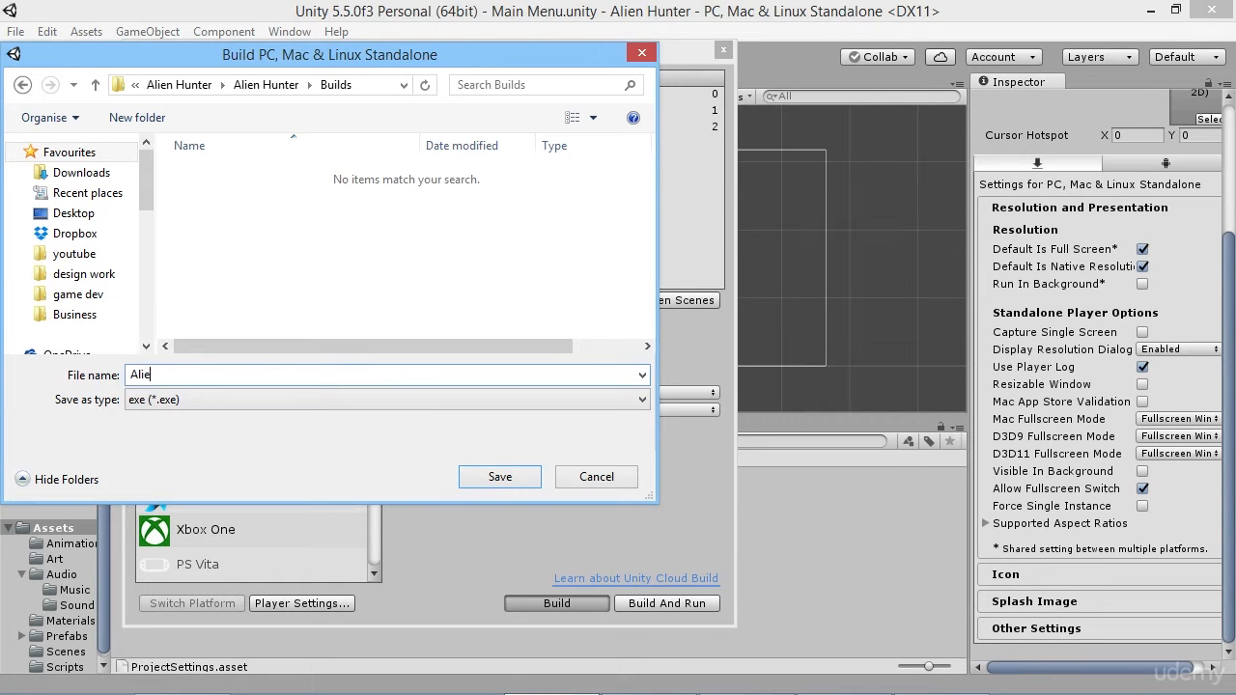
pyautogui.write('Alien Hunter v1')
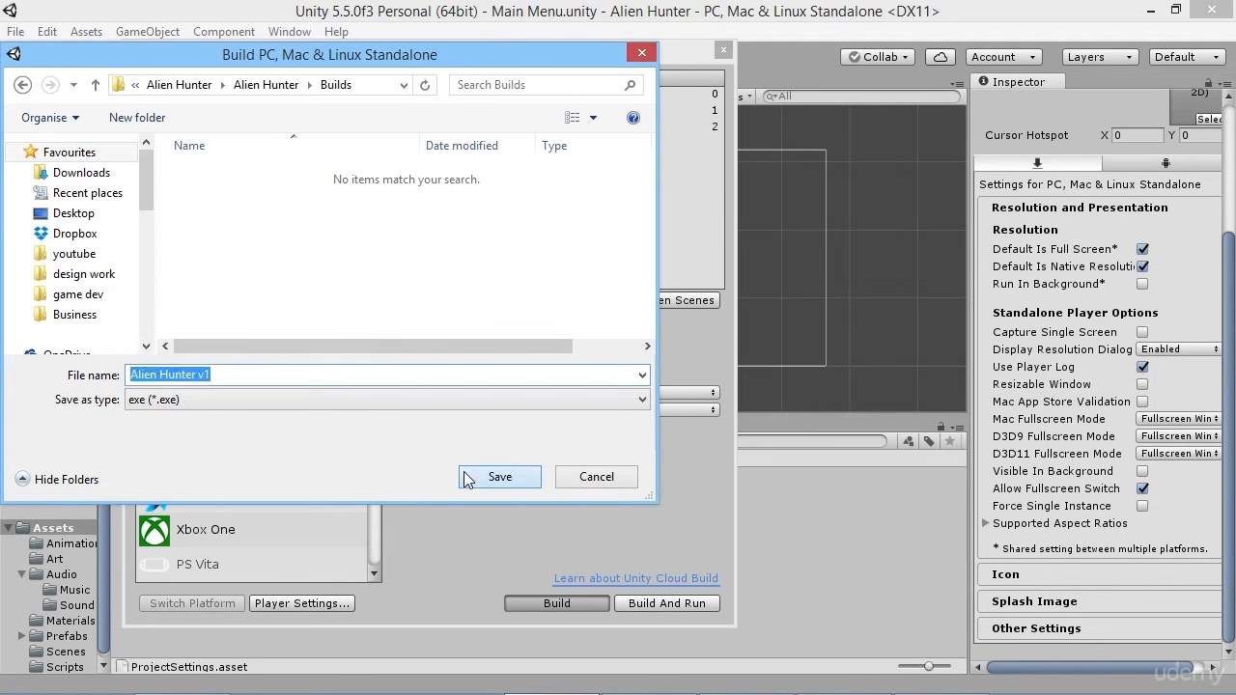
pyautogui.click(468, 475)
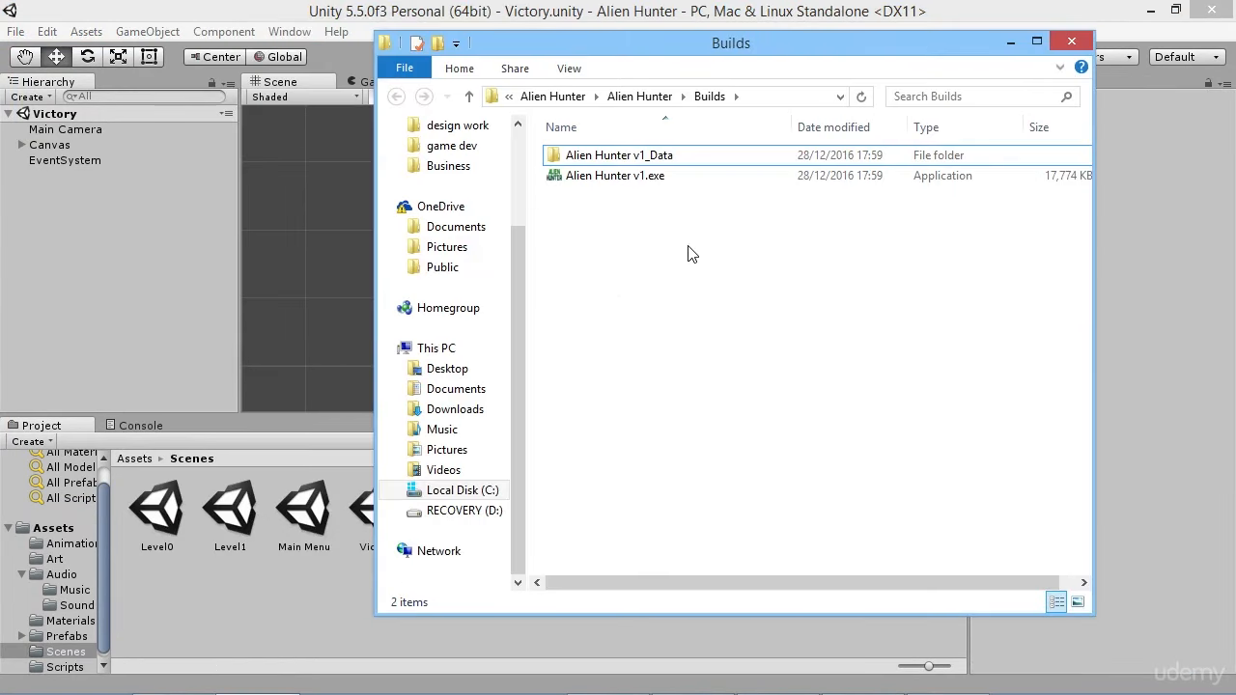
# Launch Alien Hunter v1.exe from the Builds folder with its default launch settings and start a new game.
pyautogui.doubleClick(609, 176)
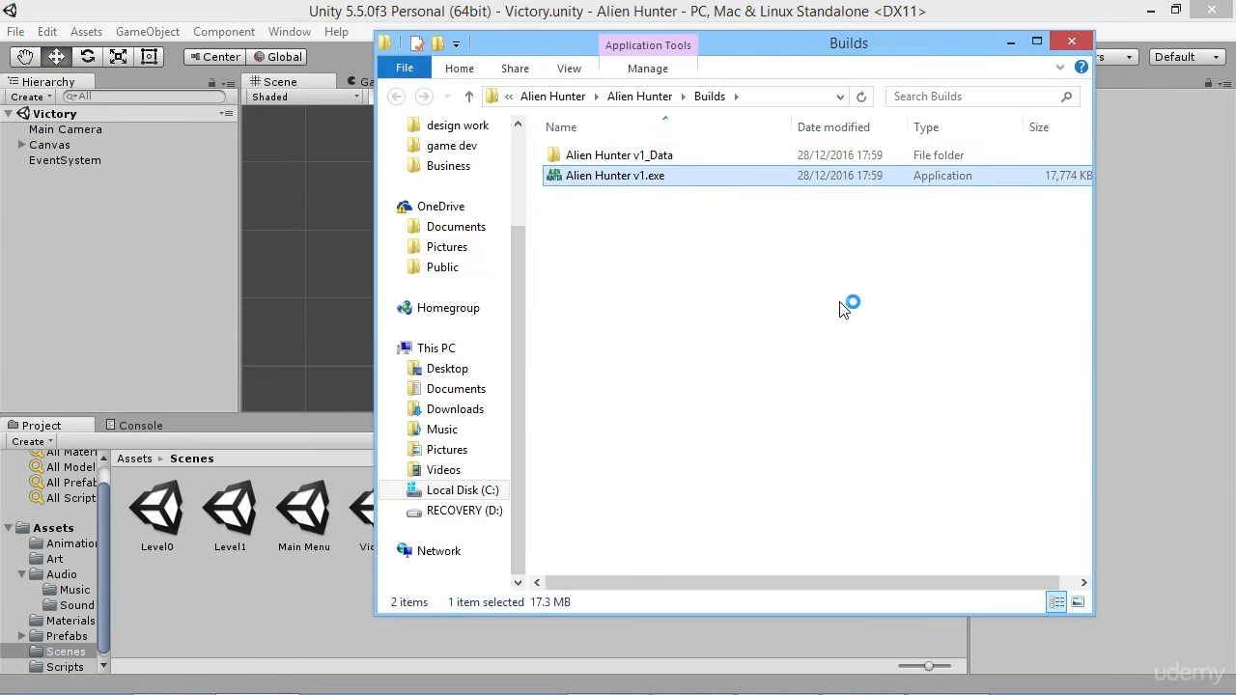
pyautogui.click(718, 531)
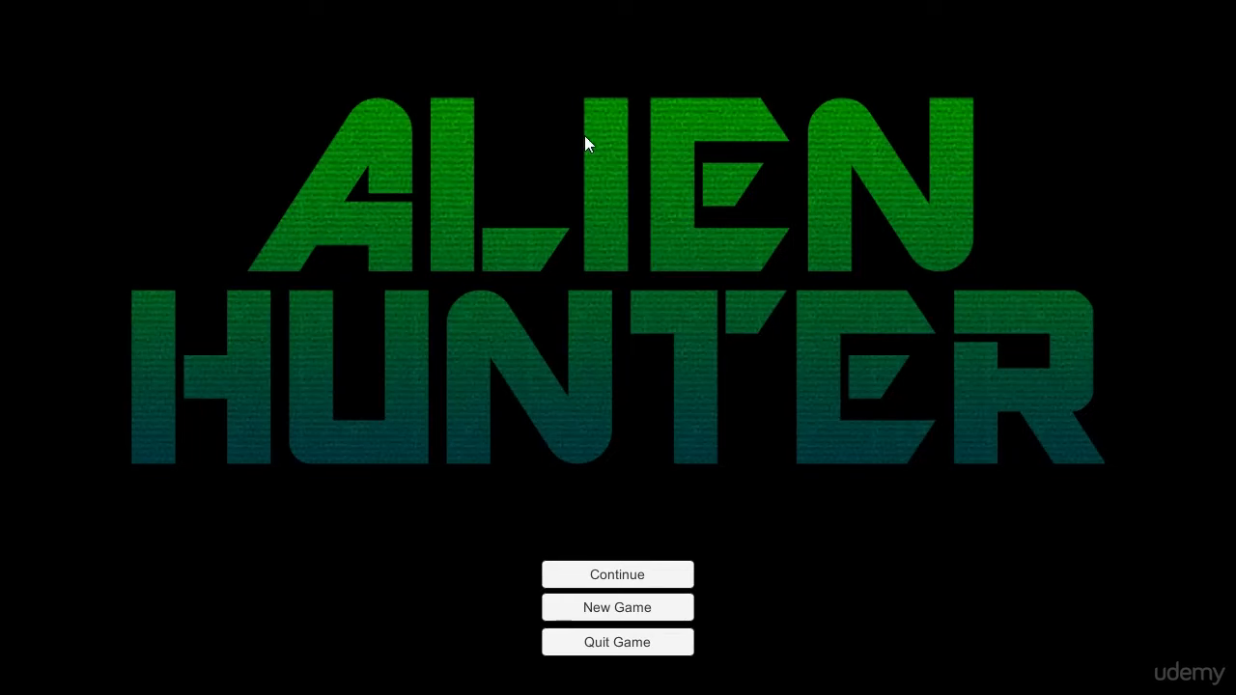
pyautogui.click(596, 608)
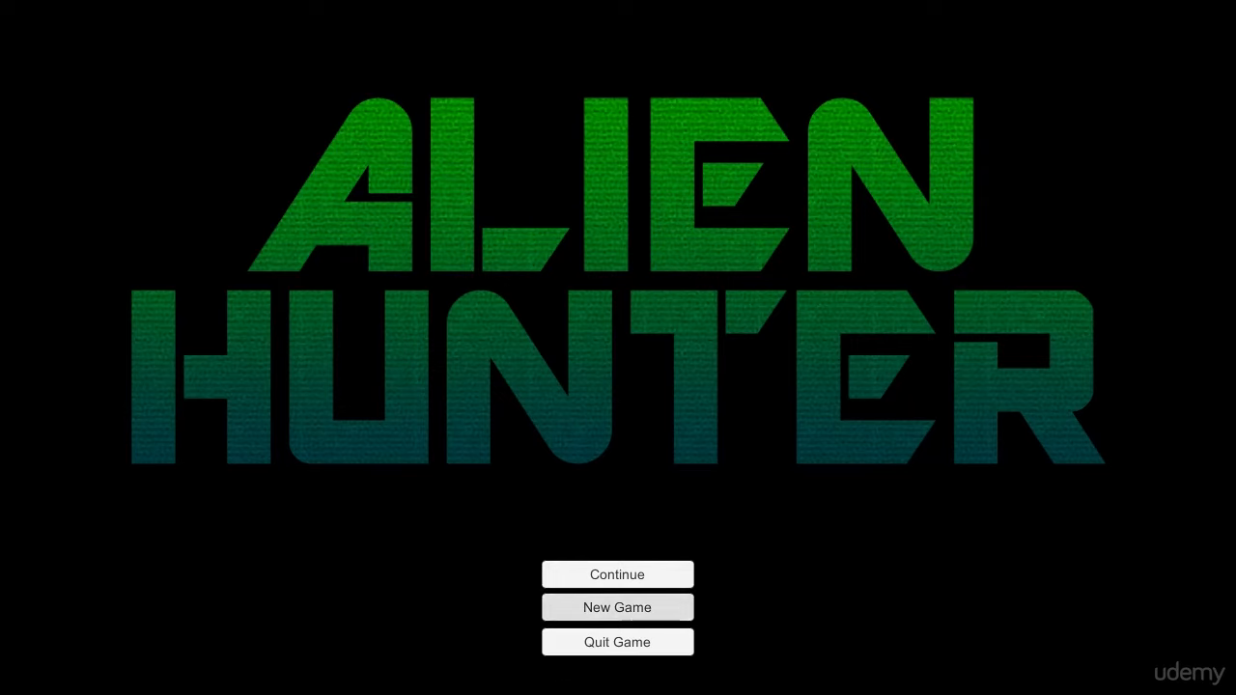
pyautogui.click(645, 616)
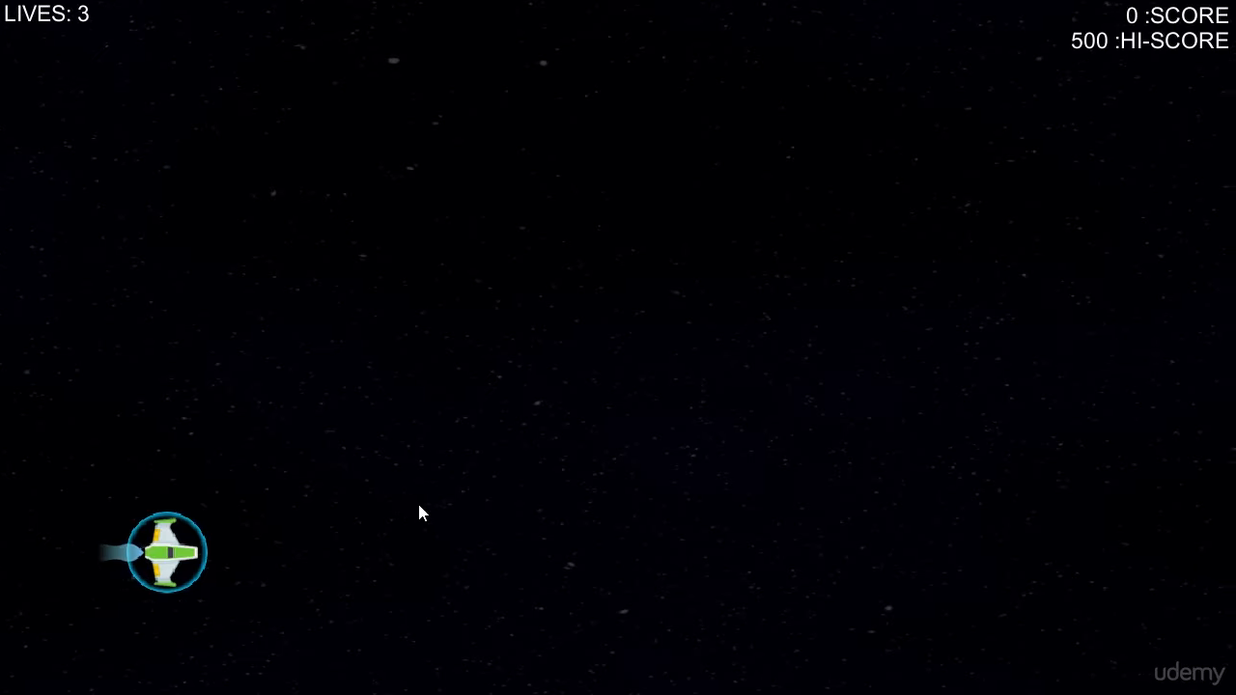
# Test the built game's first enemy waves by steering the ship around and shooting the enemies.
pyautogui.press('d')
pyautogui.press('w')
pyautogui.click(527, 415)
pyautogui.press('a')
pyautogui.click(618, 424)
pyautogui.click(652, 475)
pyautogui.press('s')
pyautogui.click(618, 462)
pyautogui.press('a')
pyautogui.press('w')
pyautogui.press('d')
pyautogui.press('w')
pyautogui.press('s')
pyautogui.press('a')
pyautogui.press('d')
pyautogui.press('w')
pyautogui.press('a')
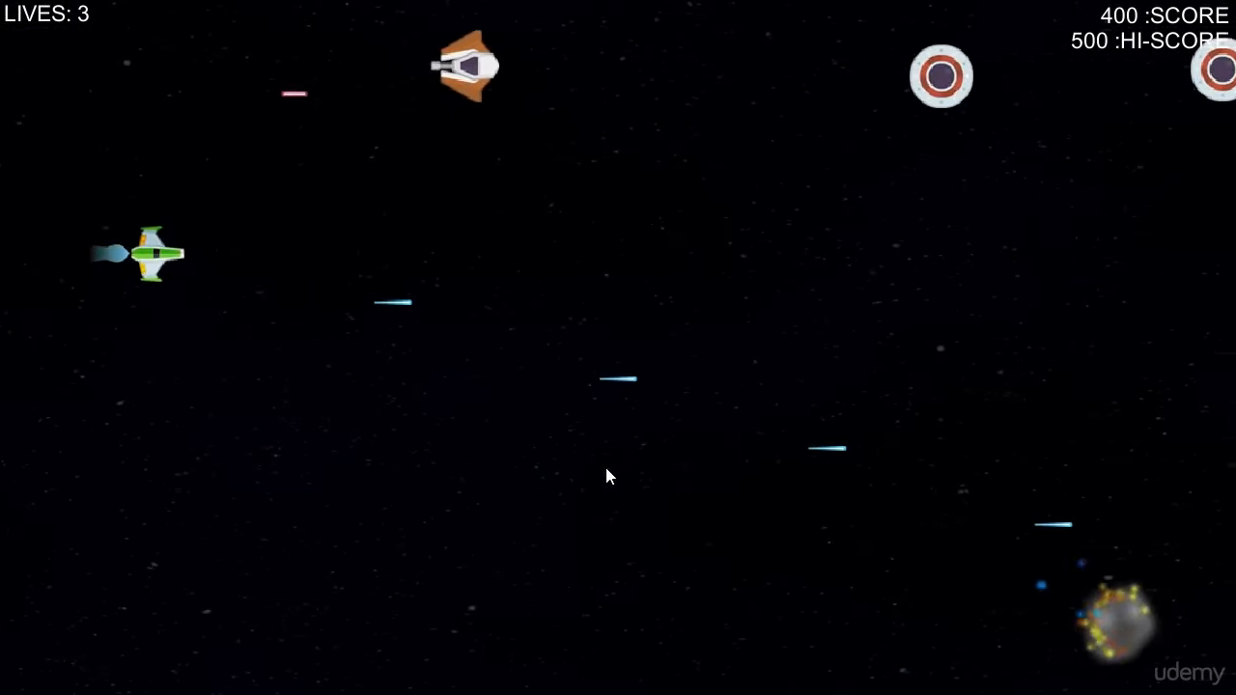
pyautogui.press('s')
pyautogui.press('a')
pyautogui.press('d')
pyautogui.press('w')
pyautogui.press('a')
pyautogui.press('s')
pyautogui.press('d')
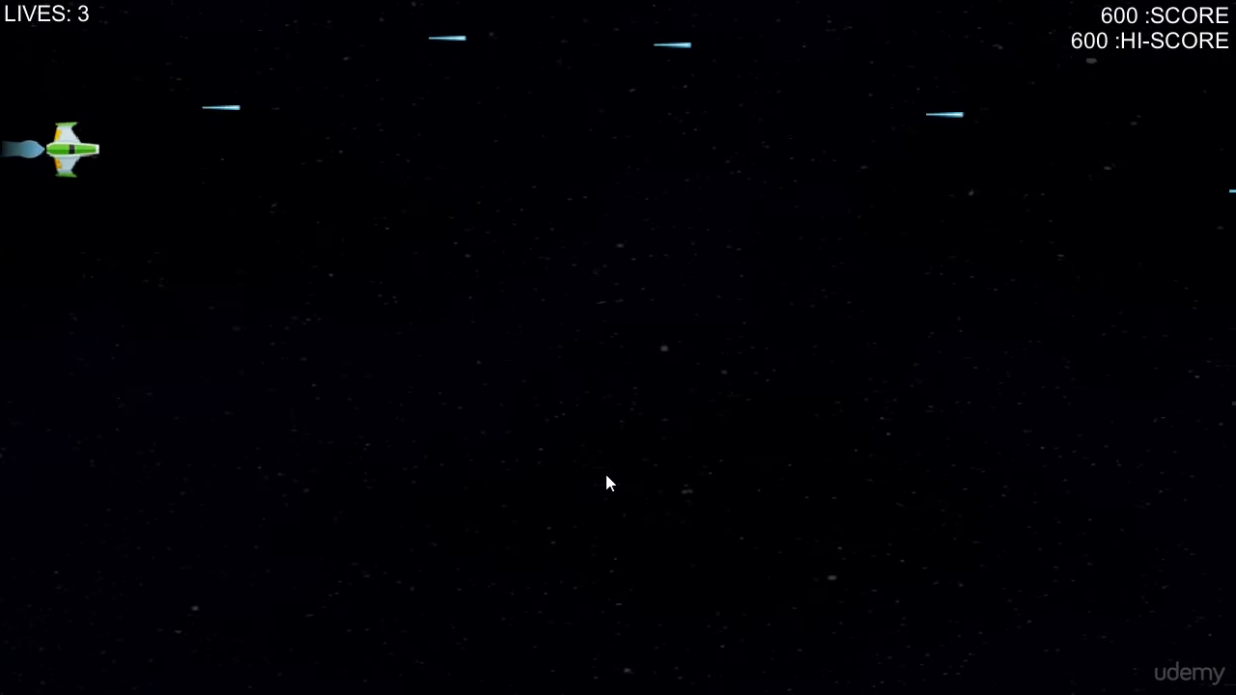
# Fly the ship through the asteroid field, dodging and shooting at the asteroids.
pyautogui.press('w')
pyautogui.press('space')
pyautogui.press('d')
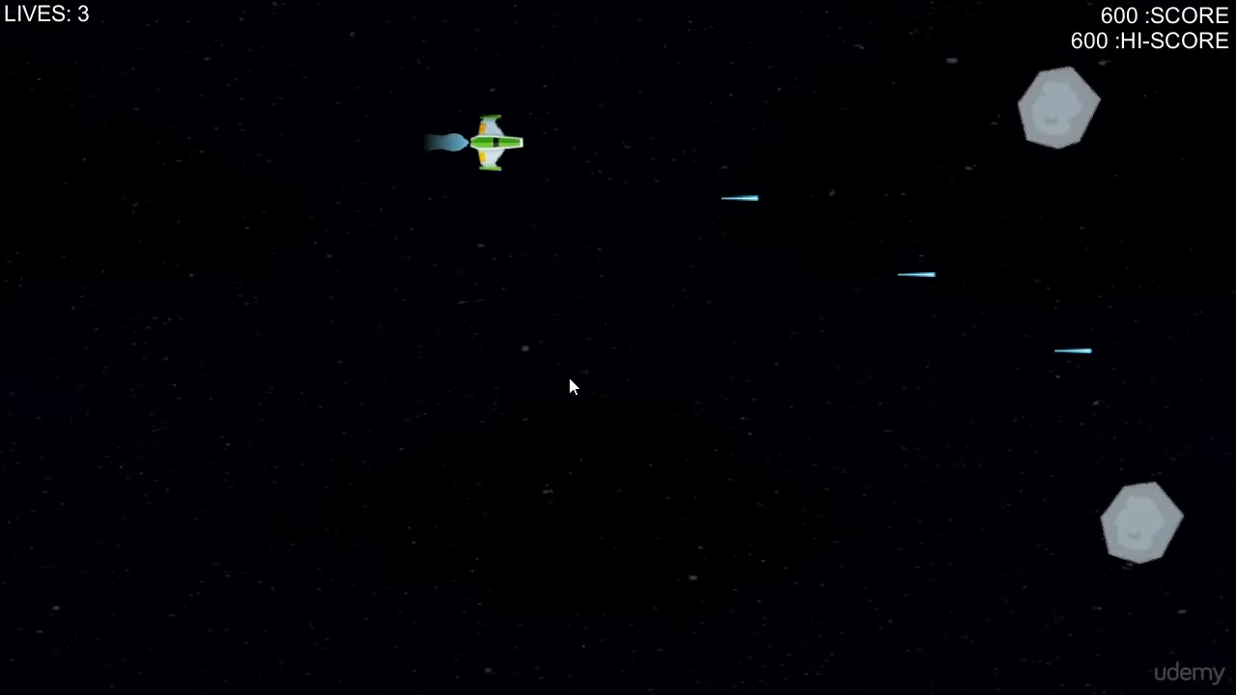
pyautogui.press('s')
pyautogui.press('a')
pyautogui.press('s')
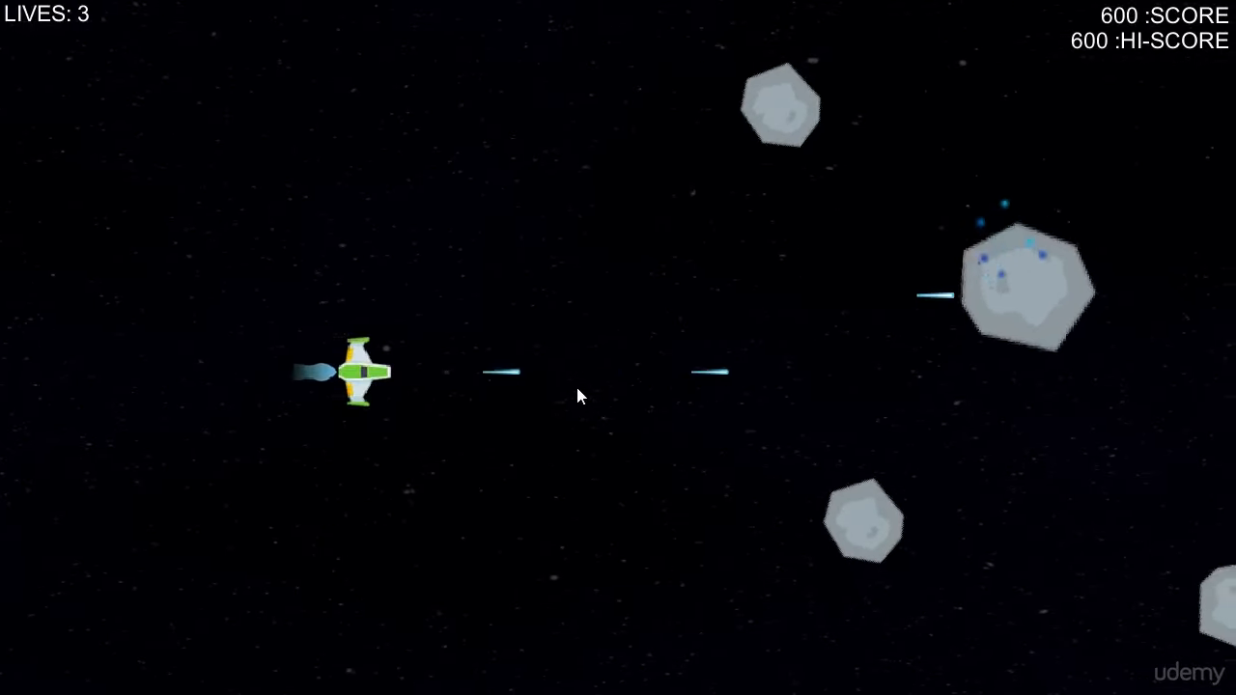
pyautogui.press('s')
pyautogui.press('a')
pyautogui.press('s')
pyautogui.press('s')
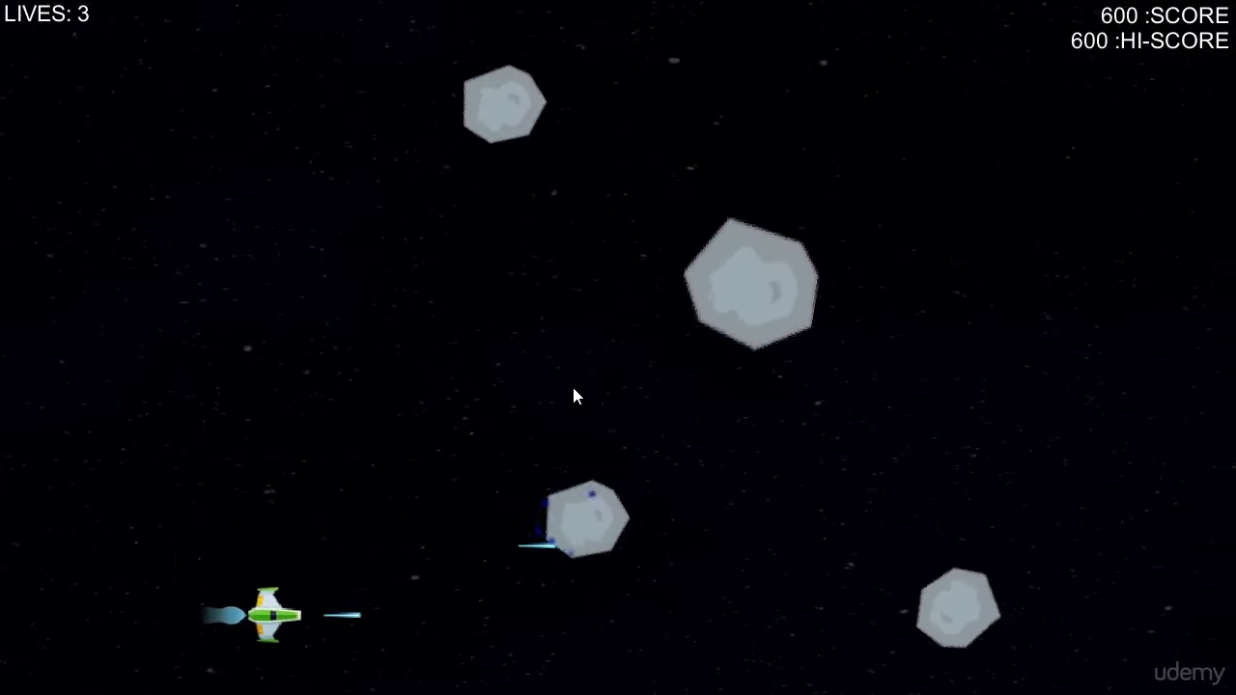
pyautogui.press('d')
pyautogui.press('d')
pyautogui.press('w')
pyautogui.press('a')
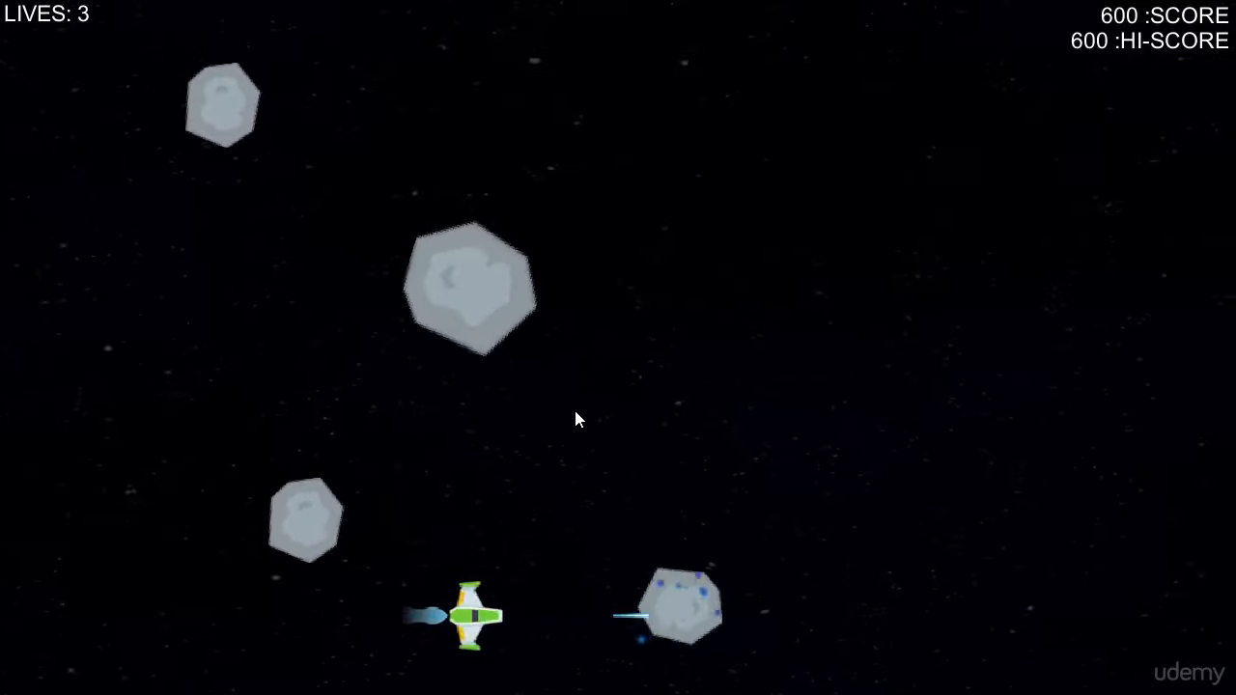
pyautogui.press('w')
pyautogui.press('w')
pyautogui.press('d')
pyautogui.press('space')
pyautogui.press('space')
pyautogui.press('space')
pyautogui.press('space')
pyautogui.press('space')
pyautogui.press('space')
pyautogui.press('space')
pyautogui.press('a')
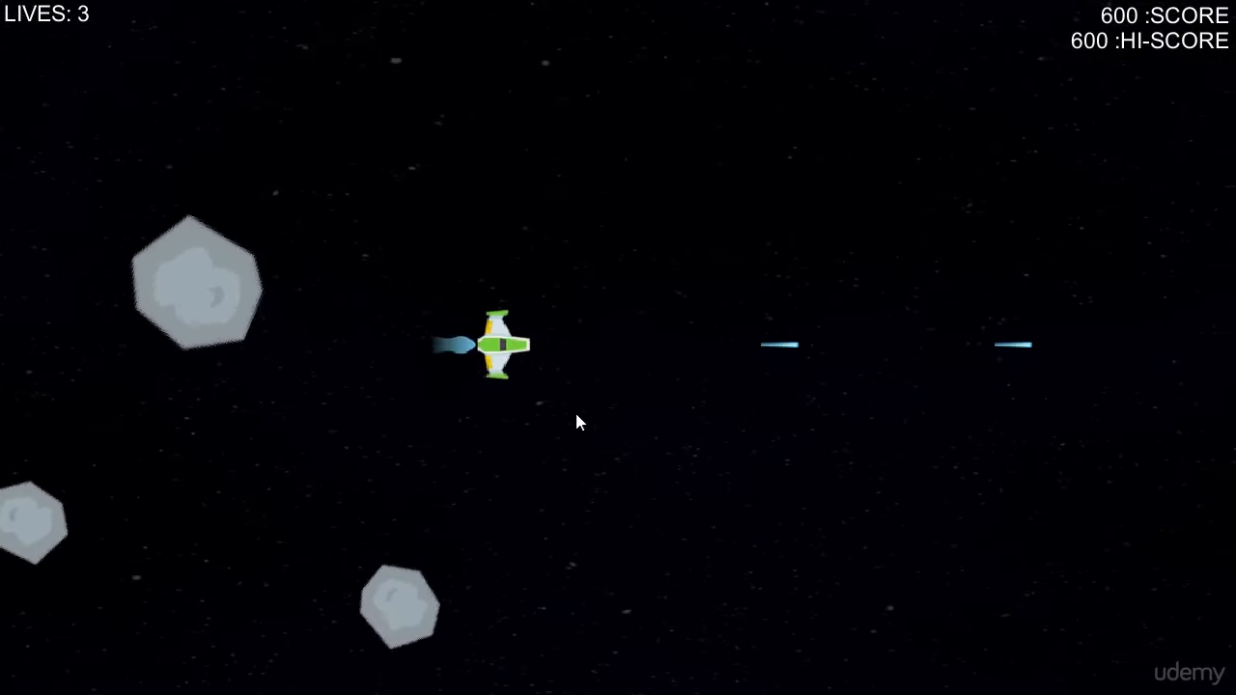
# Engage the boss and destroy the laser turret on its upper arm while avoiding its shots.
pyautogui.press('a')
pyautogui.press('w')
pyautogui.press('space')
pyautogui.press('space')
pyautogui.press('space')
pyautogui.press('space')
pyautogui.press('space')
pyautogui.press('space')
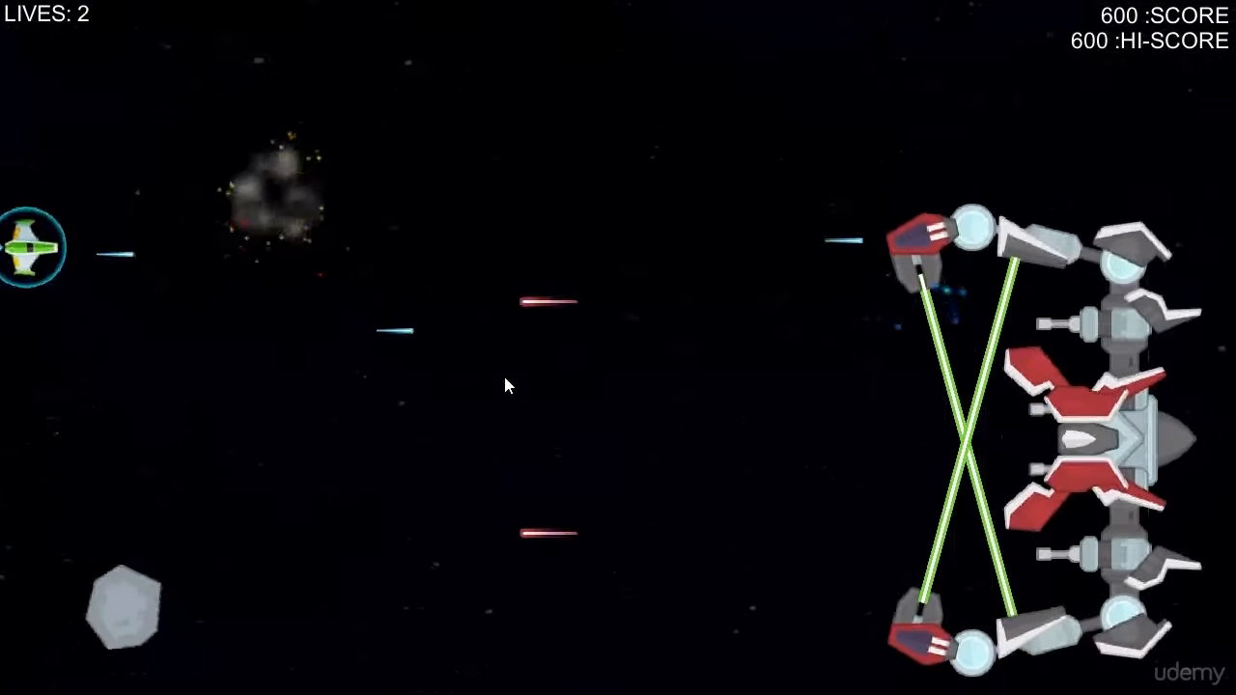
pyautogui.press('w')
pyautogui.press('space')
pyautogui.press('space')
pyautogui.press('space')
pyautogui.press('space')
pyautogui.press('space')
pyautogui.press('space')
pyautogui.press('space')
pyautogui.press('space')
pyautogui.press('space')
pyautogui.press('space')
pyautogui.press('d')
pyautogui.press('a')
pyautogui.press('w')
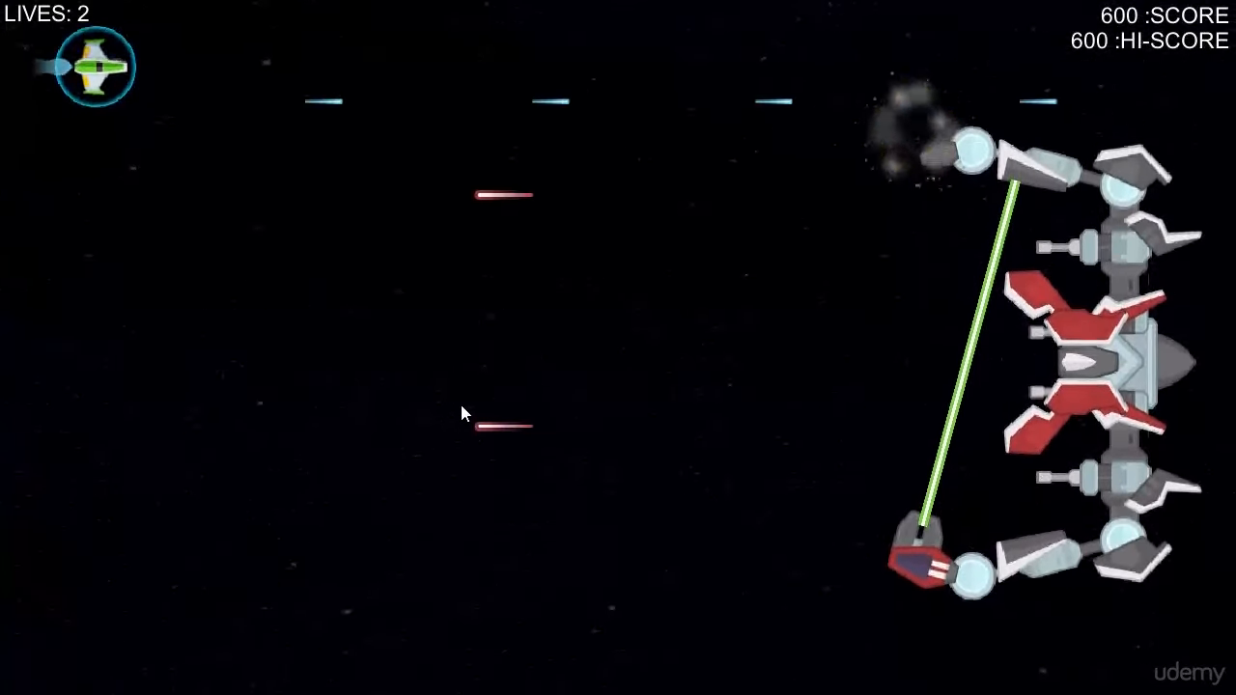
# Move the ship to the lower part of the playfield and destroy the boss's lower arm turret.
pyautogui.press('space')
pyautogui.press('space')
pyautogui.press('s')
pyautogui.press('a')
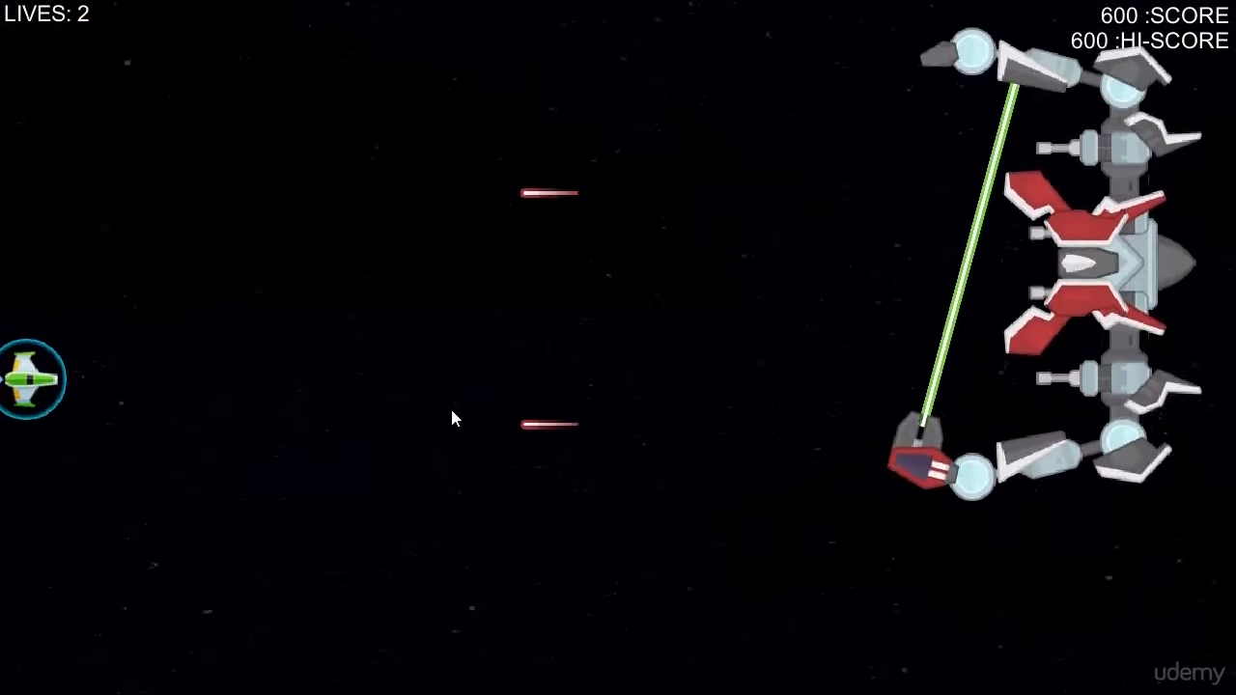
pyautogui.press('s')
pyautogui.press('d')
pyautogui.press('space')
pyautogui.press('space')
pyautogui.press('space')
pyautogui.press('space')
pyautogui.press('space')
pyautogui.press('space')
pyautogui.press('space')
pyautogui.press('space')
pyautogui.press('space')
pyautogui.press('space')
pyautogui.press('a')
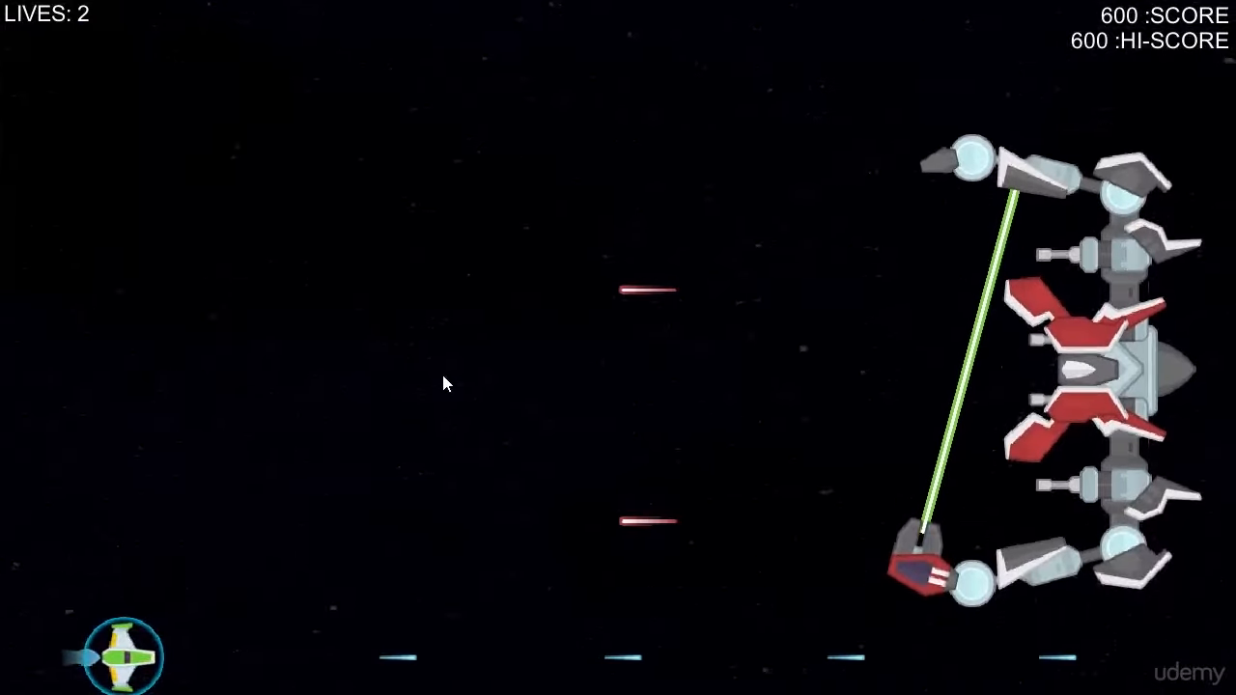
pyautogui.press('w')
pyautogui.press('space')
pyautogui.press('space')
pyautogui.press('space')
pyautogui.press('space')
pyautogui.press('space')
pyautogui.press('space')
pyautogui.press('space')
pyautogui.press('space')
pyautogui.press('space')
pyautogui.press('s')
pyautogui.press('d')
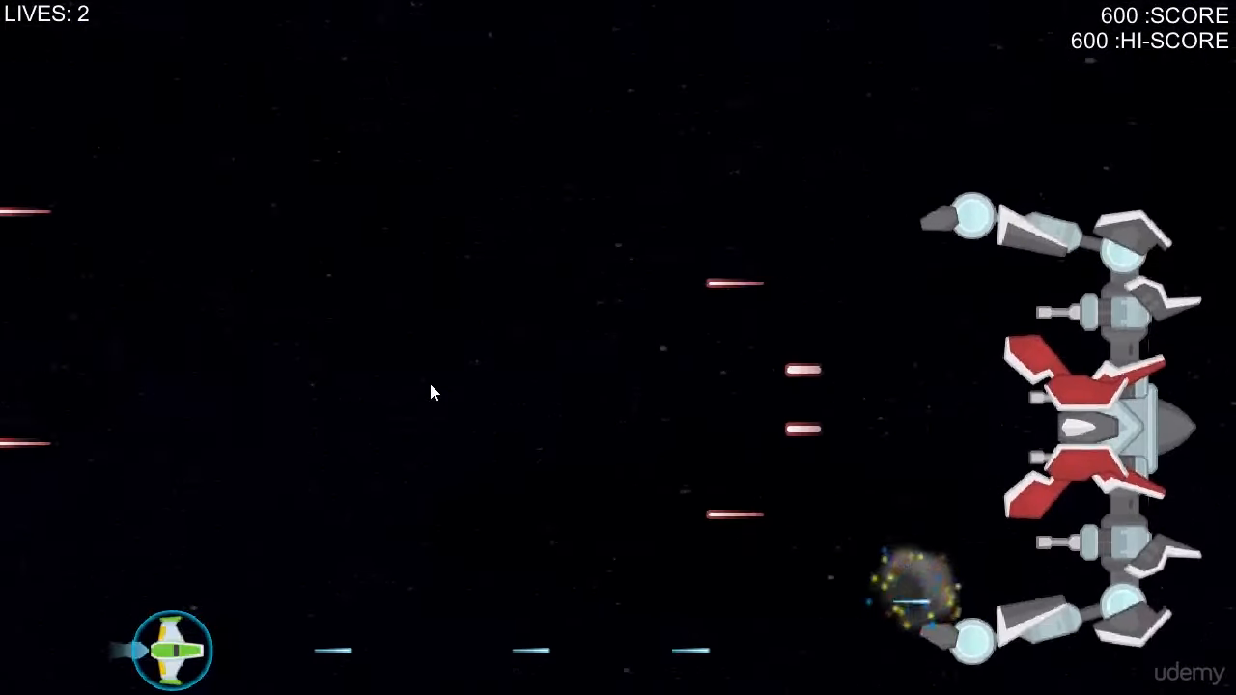
# Keep firing at the boss's remaining parts while dodging its shots until the boss is defeated.
pyautogui.press('w')
pyautogui.press('space')
pyautogui.press('space')
pyautogui.press('space')
pyautogui.press('space')
pyautogui.press('space')
pyautogui.press('space')
pyautogui.press('space')
pyautogui.press('space')
pyautogui.press('space')
pyautogui.press('space')
pyautogui.press('s')
pyautogui.press('d')
pyautogui.press('w')
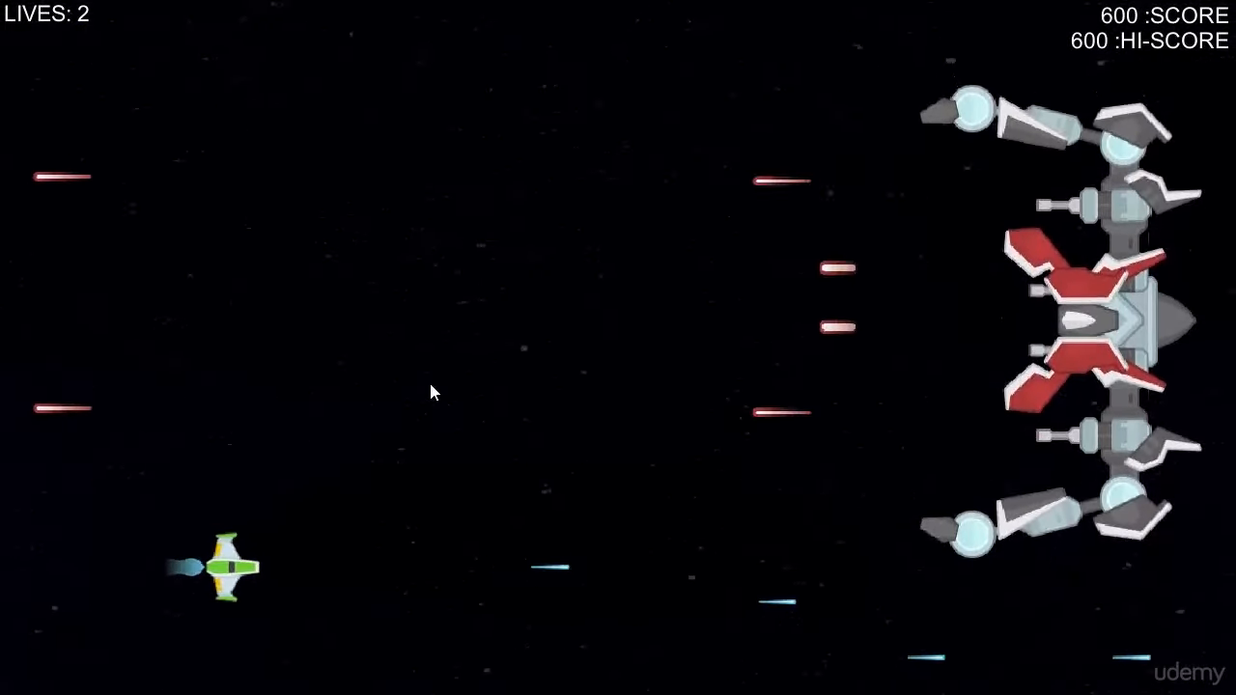
pyautogui.press('a')
pyautogui.press('w')
pyautogui.press('space')
pyautogui.press('w')
pyautogui.press('d')
pyautogui.press('space')
pyautogui.press('space')
pyautogui.press('space')
pyautogui.press('space')
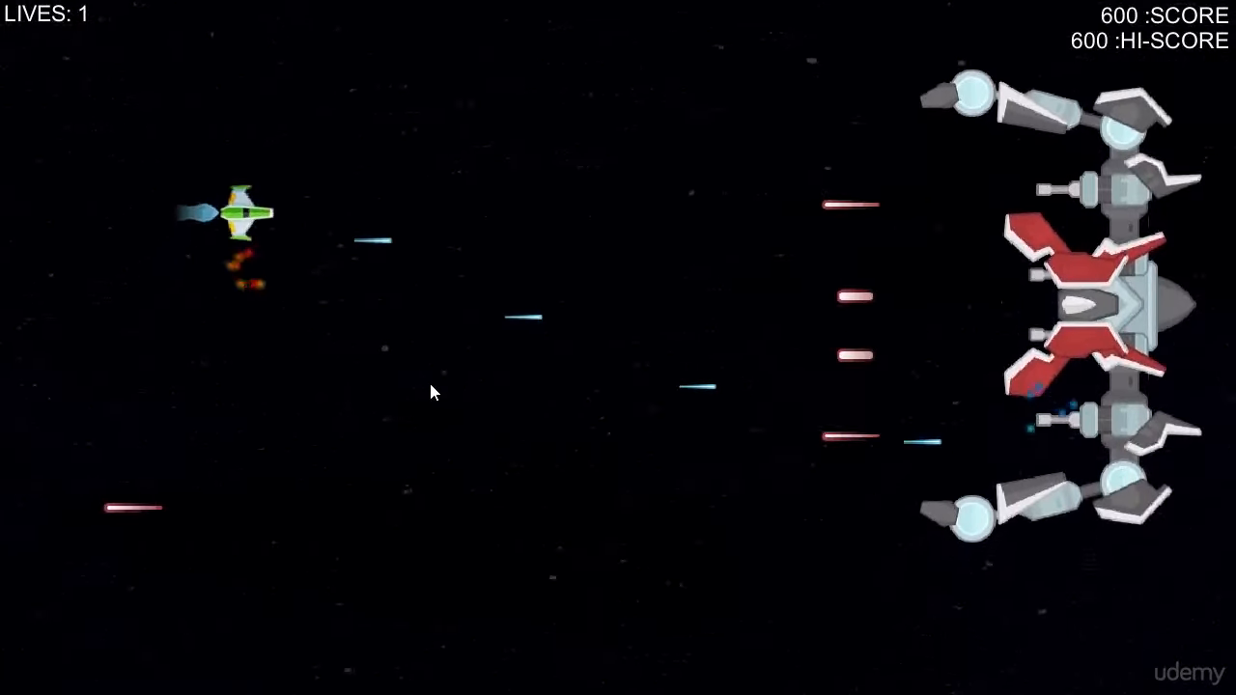
pyautogui.press('space')
pyautogui.press('space')
pyautogui.press('space')
pyautogui.press('space')
pyautogui.press('space')
pyautogui.press('s')
pyautogui.press('a')
pyautogui.press('d')
pyautogui.press('w')
pyautogui.press('w')
pyautogui.press('a')
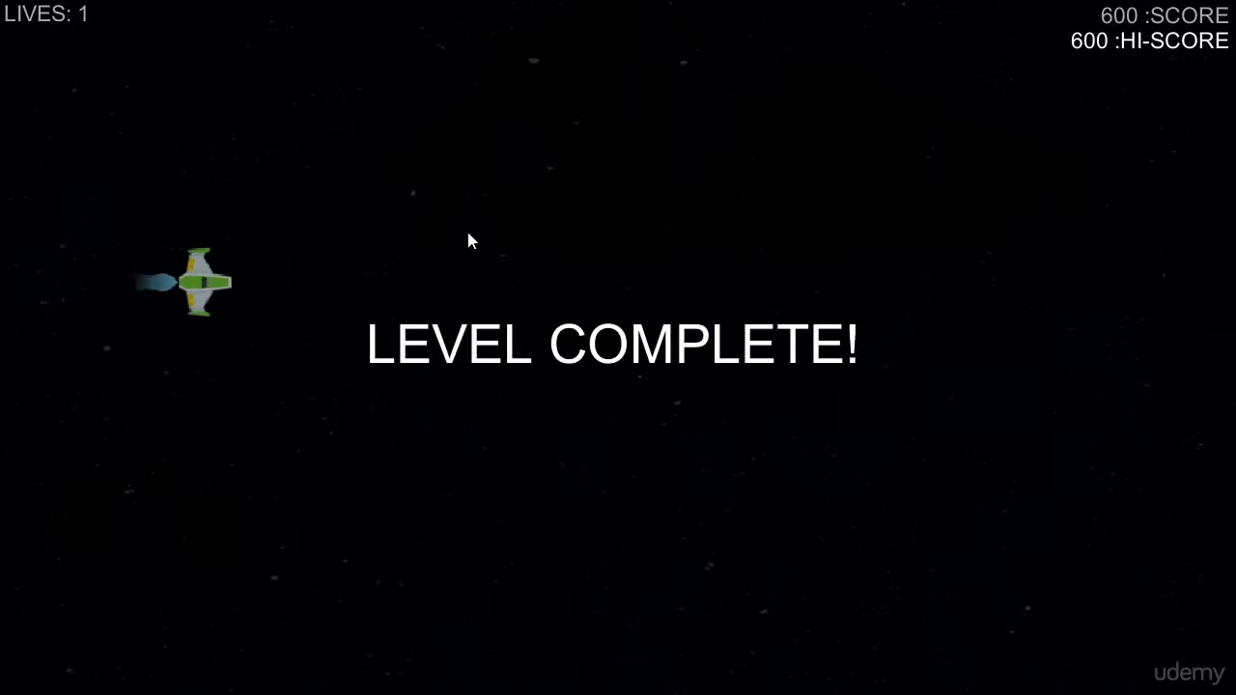